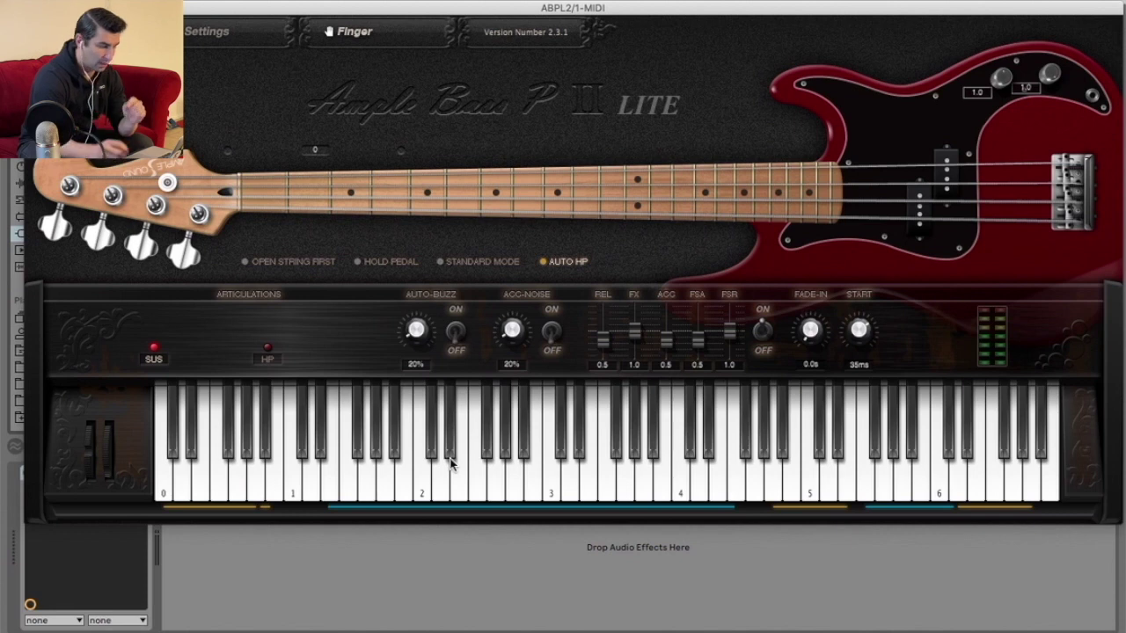
# - Audition the finger bass by playing several notes across the on-screen piano keyboard
pyautogui.click(422, 449)
pyautogui.click(465, 432)
pyautogui.click(552, 422)
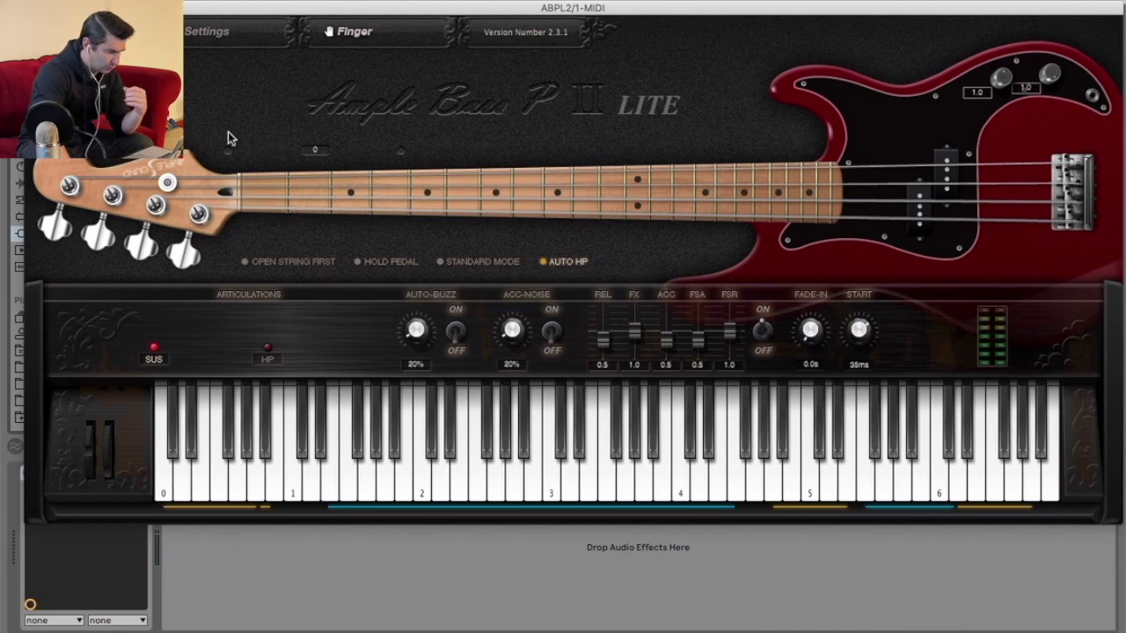
# - Open the bass plug-in's tab player and play back the ABP Lite Tab
pyautogui.click(106, 32)
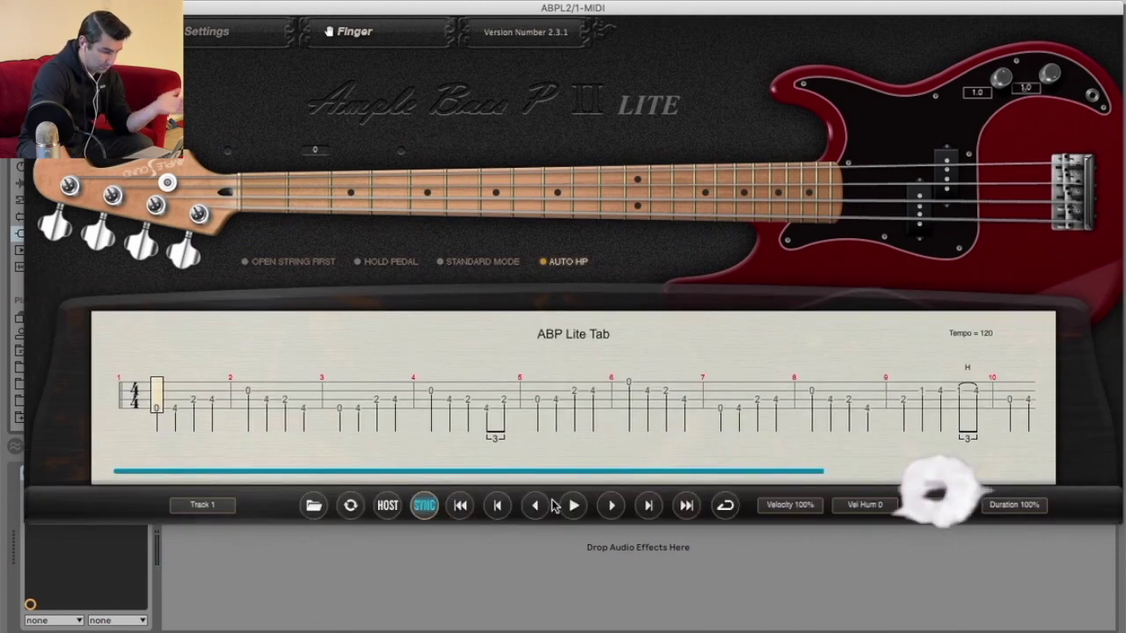
pyautogui.click(570, 505)
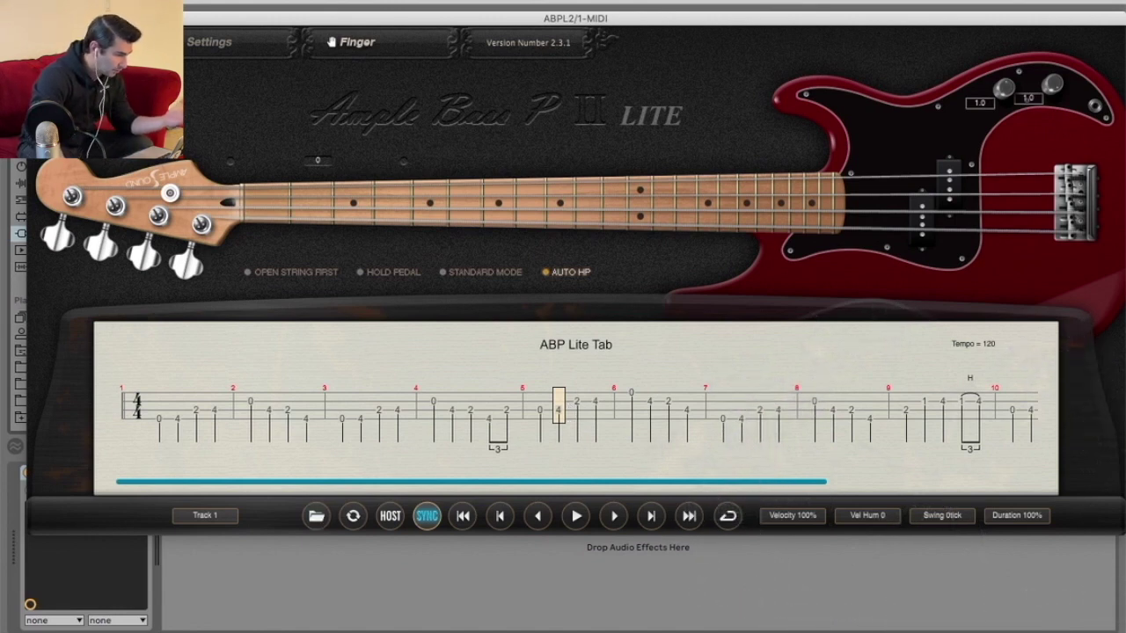
pyautogui.click(85, 42)
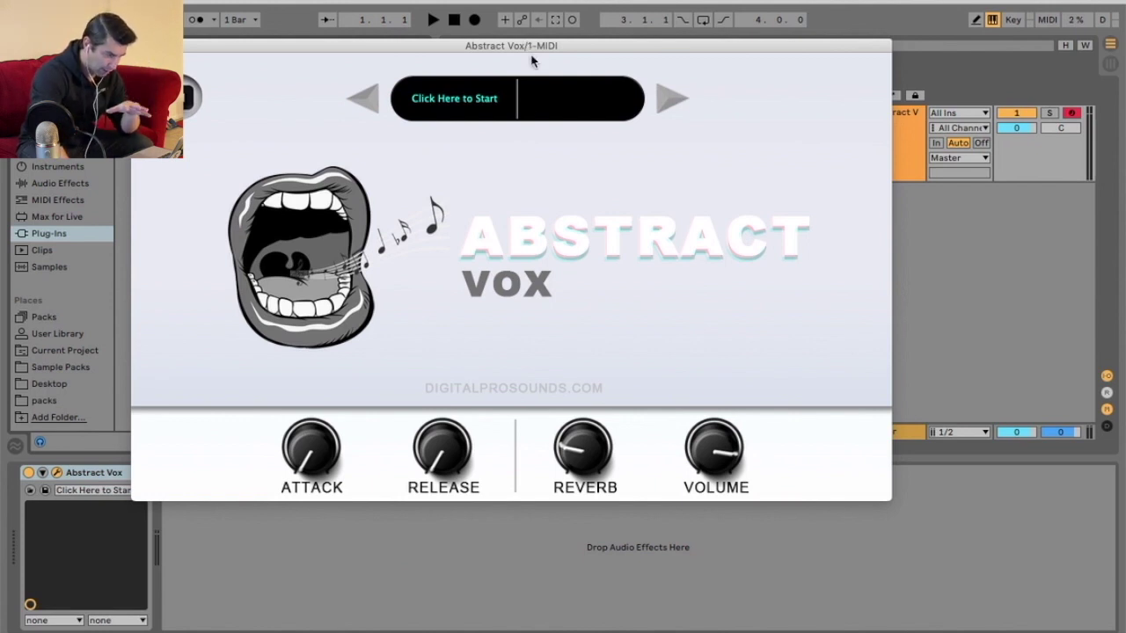
# - Load the Factory bank with the All Voxs group in Abstract Vox and play notes to hear it
pyautogui.click(445, 110)
pyautogui.click(471, 158)
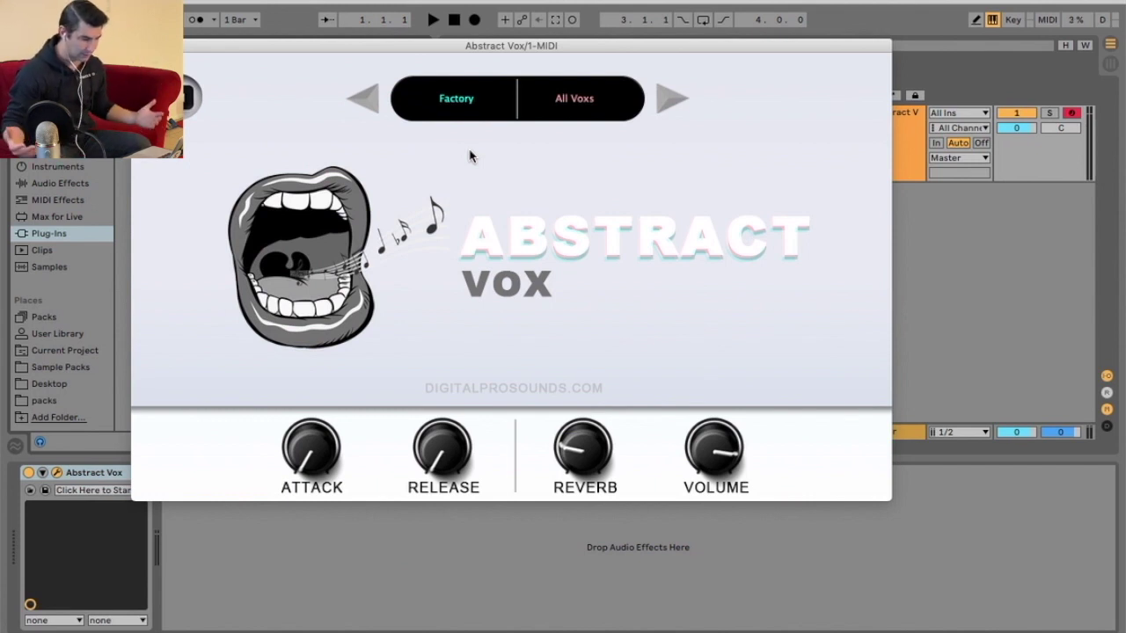
pyautogui.press('a')
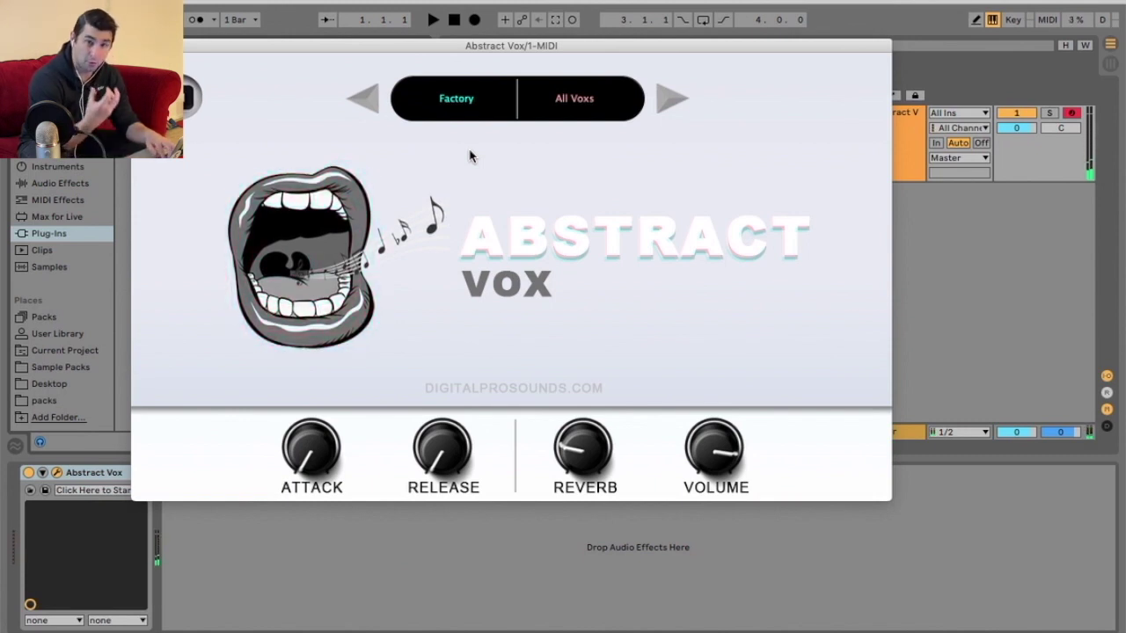
pyautogui.press('a')
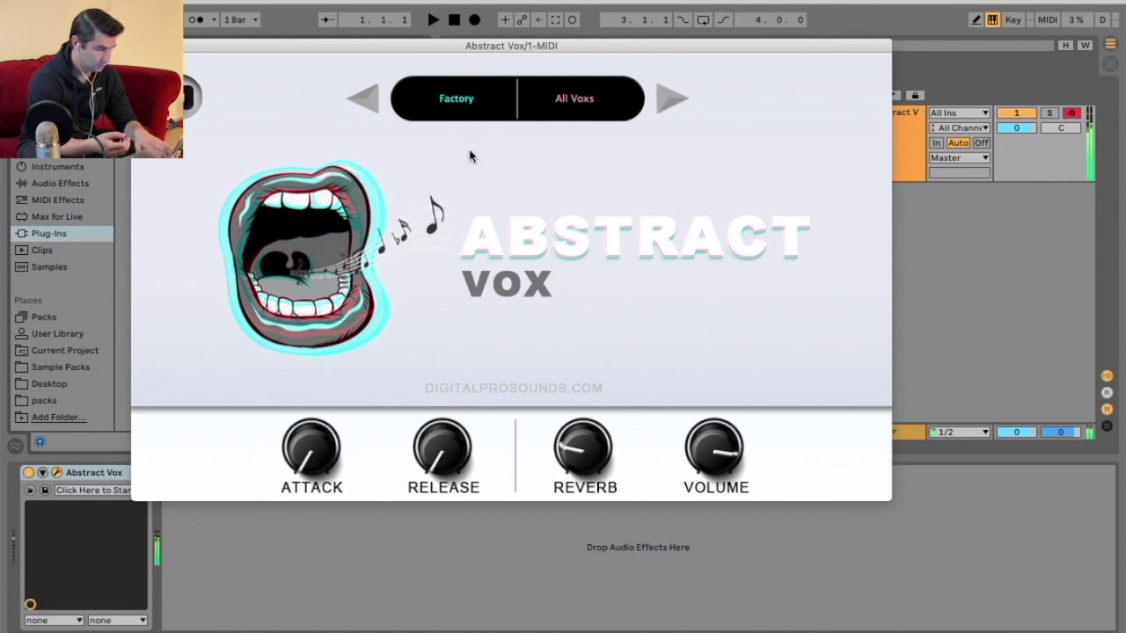
# - Audition the individual vocal groups Vox 38 and Vox 20, playing notes with each
pyautogui.click(554, 99)
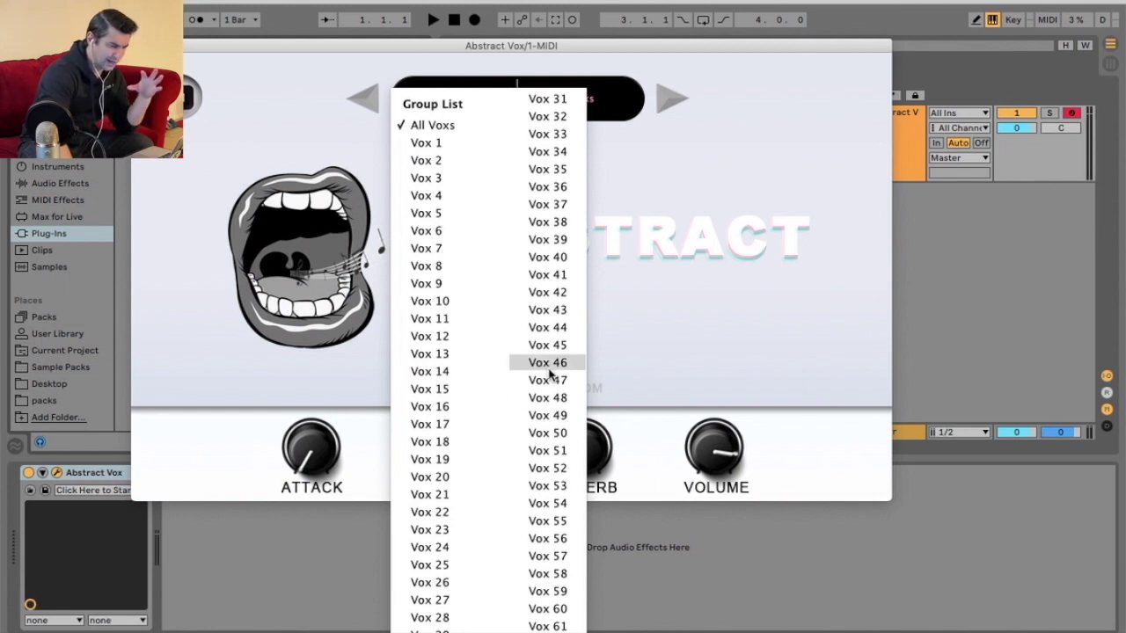
pyautogui.click(559, 225)
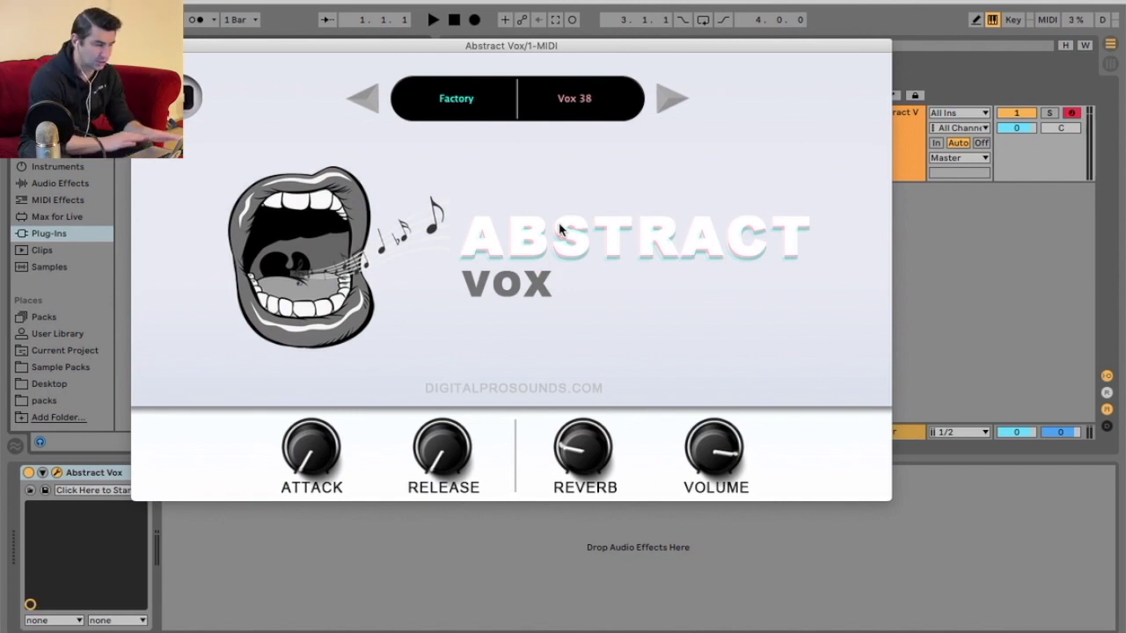
pyautogui.press('a')
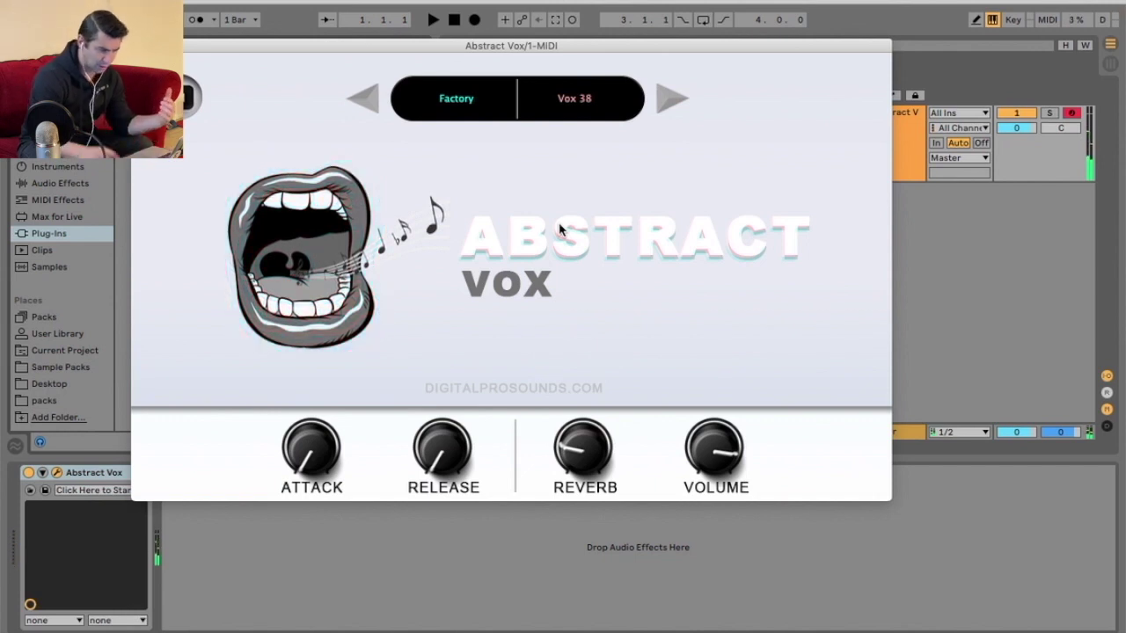
pyautogui.click(573, 102)
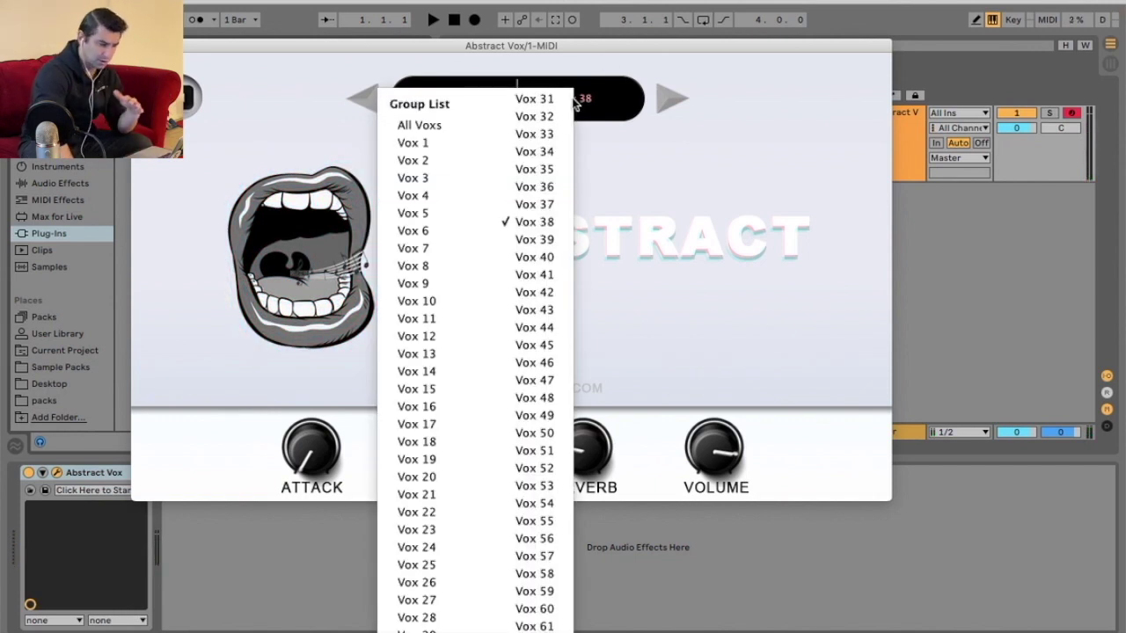
pyautogui.click(438, 475)
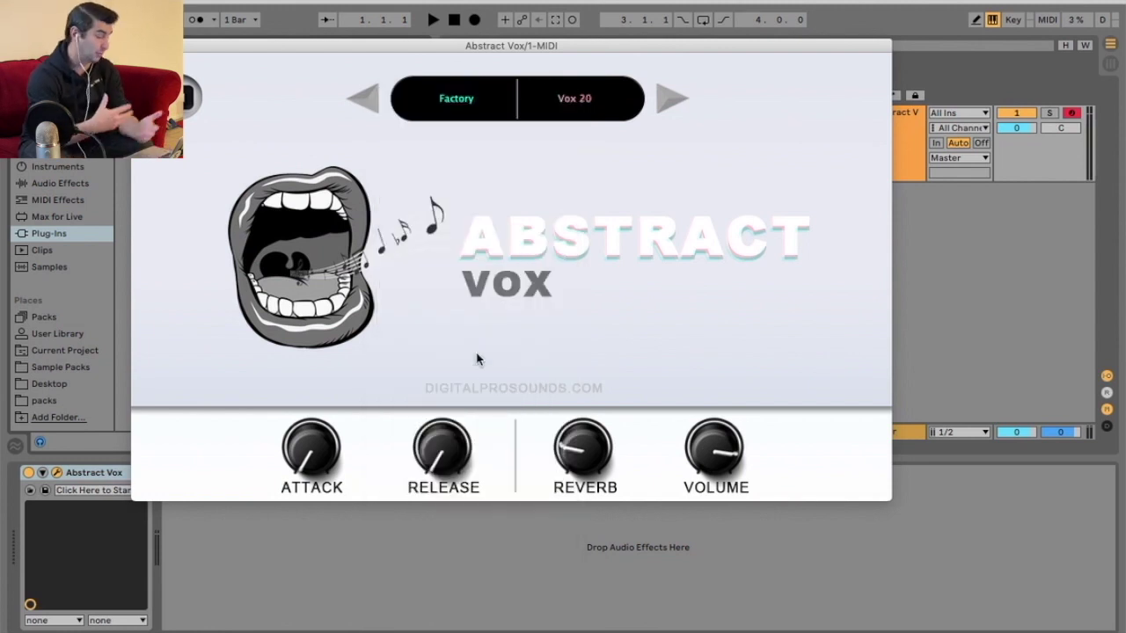
pyautogui.press('a')
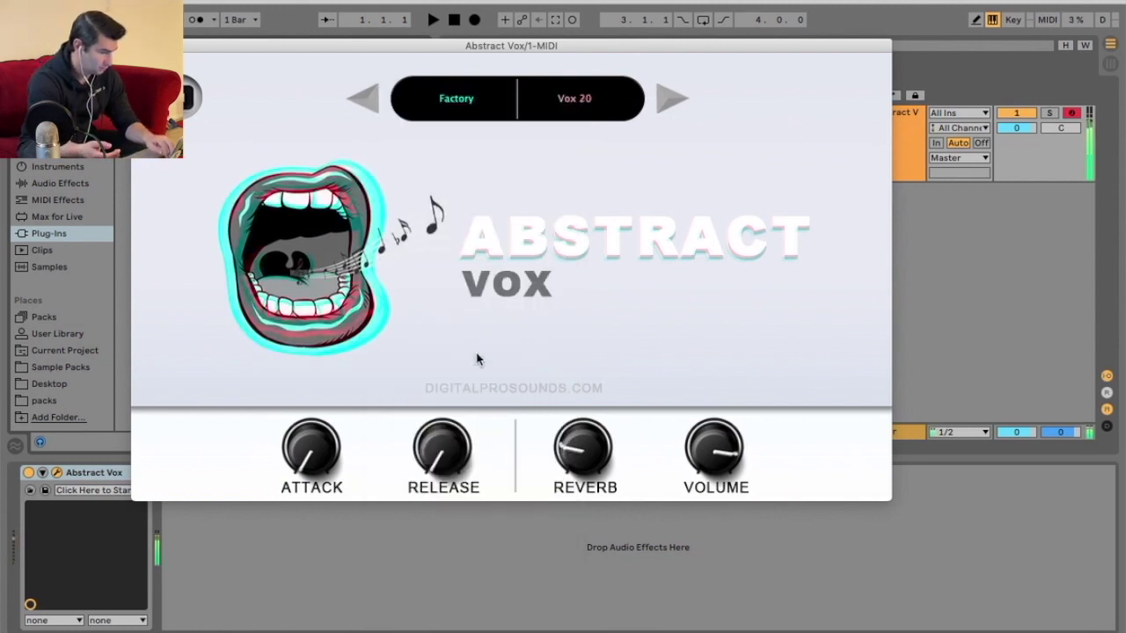
pyautogui.press('a')
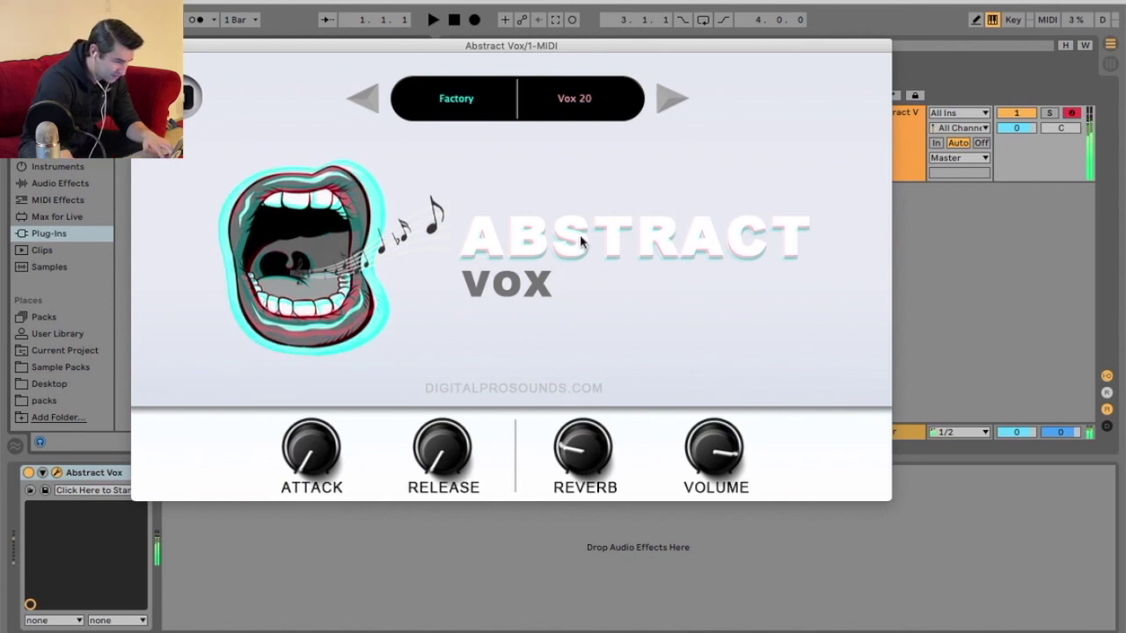
# - Load Vox 50, play it, and step forward one vox at a time through Vox 55 and beyond
pyautogui.click(571, 110)
pyautogui.click(539, 445)
pyautogui.press('a')
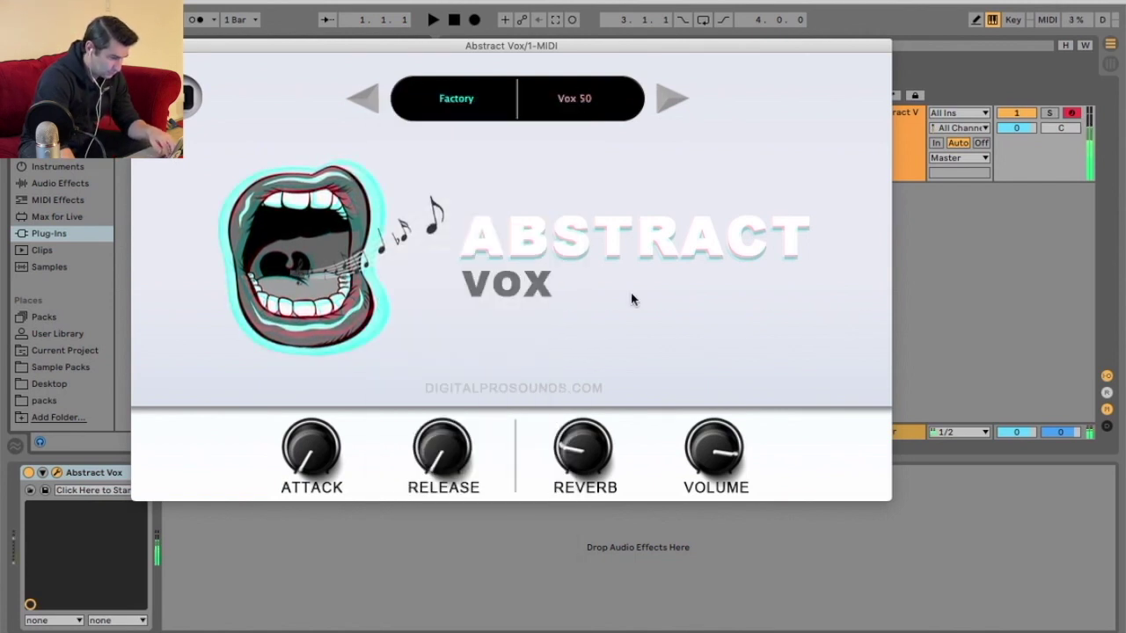
pyautogui.click(665, 97)
pyautogui.click(665, 97)
pyautogui.click(666, 96)
pyautogui.click(666, 97)
pyautogui.click(666, 96)
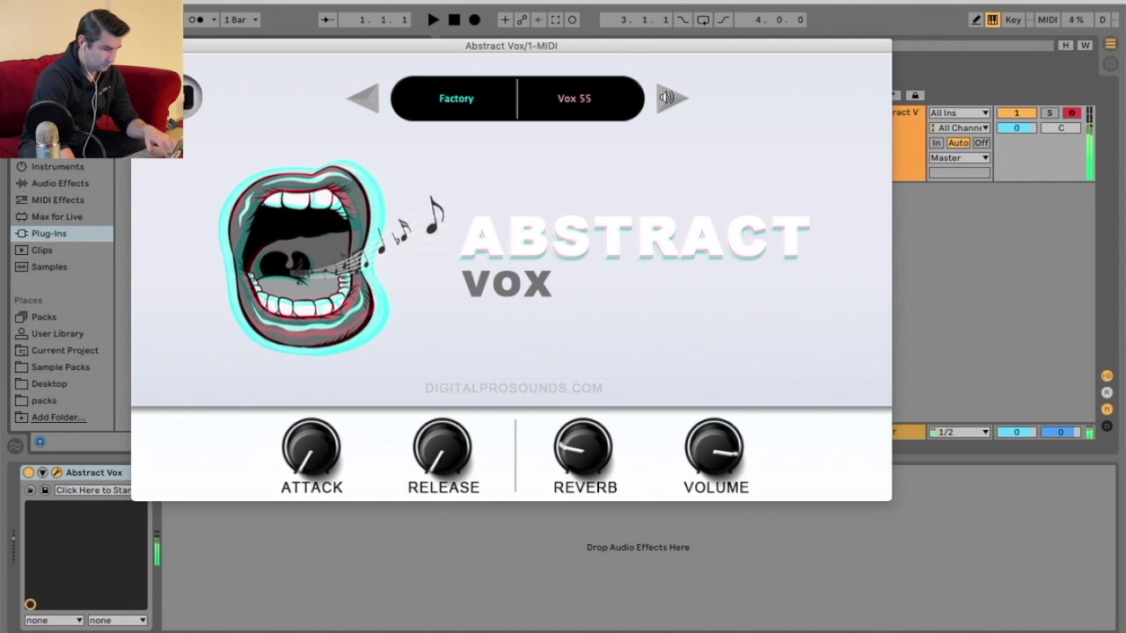
pyautogui.click(666, 97)
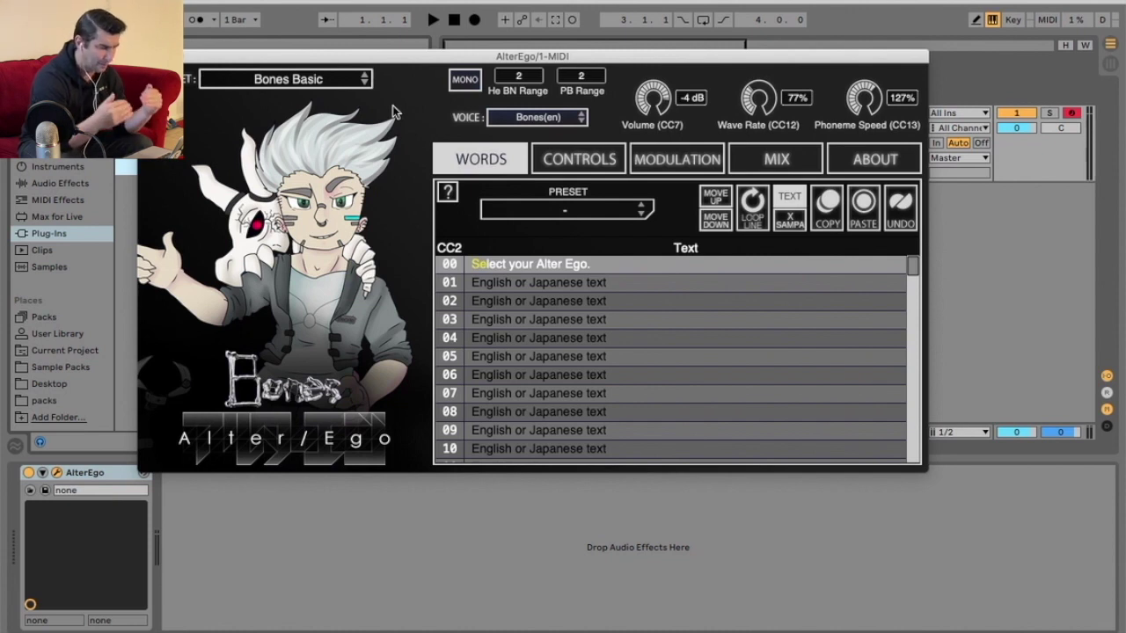
# - Select the first lyric line's text, and compare Bones Basic in polyphonic and mono mode
pyautogui.click(609, 262)
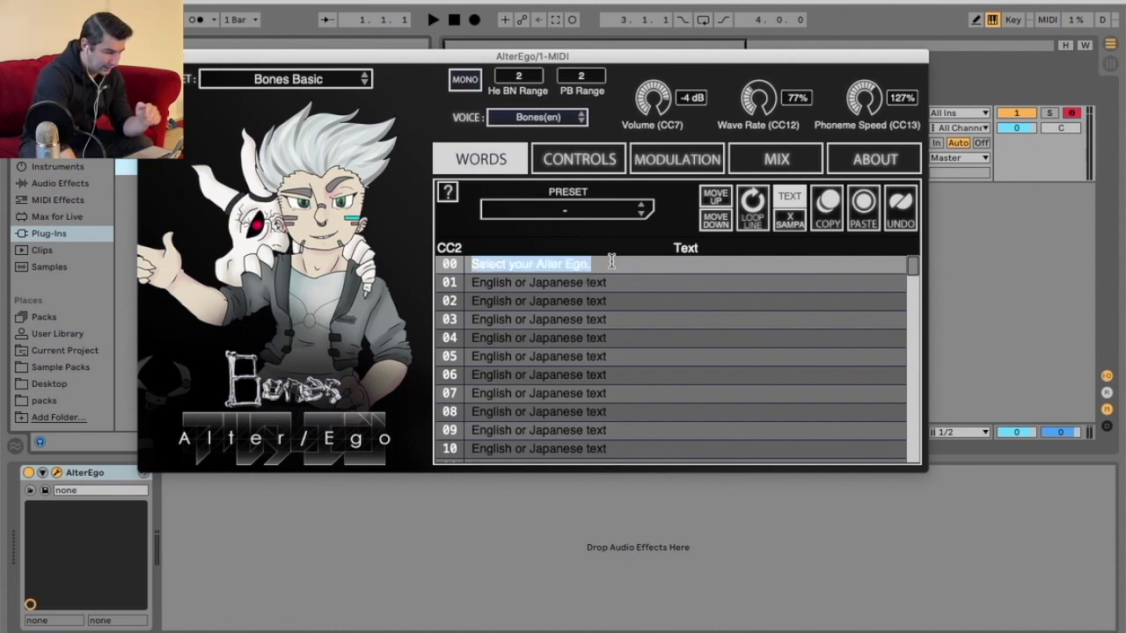
pyautogui.click(387, 88)
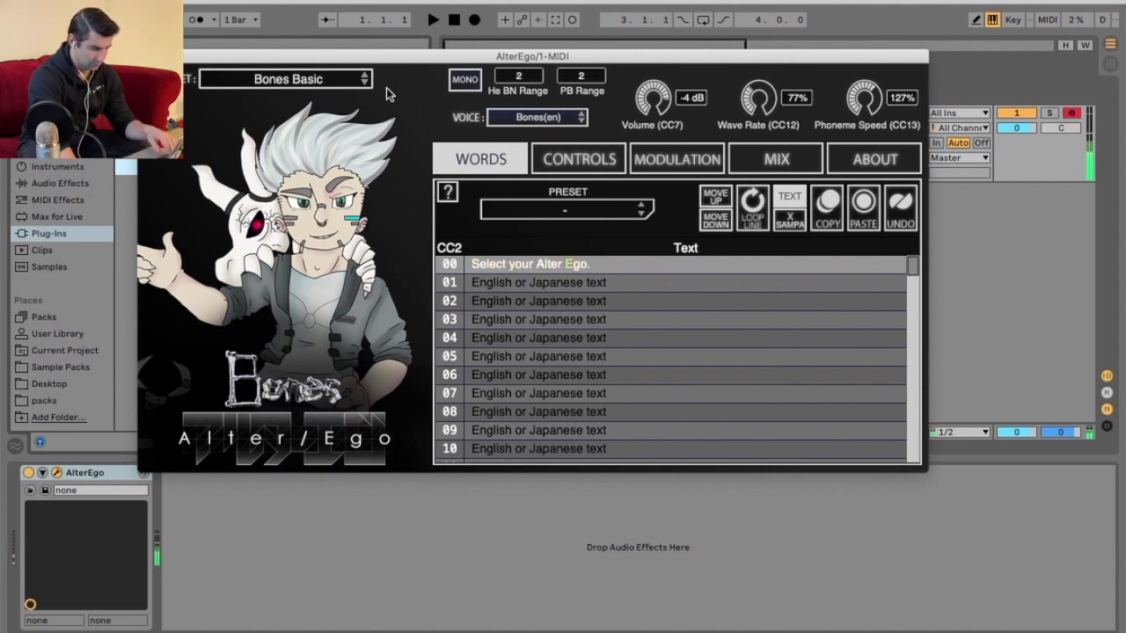
pyautogui.click(466, 84)
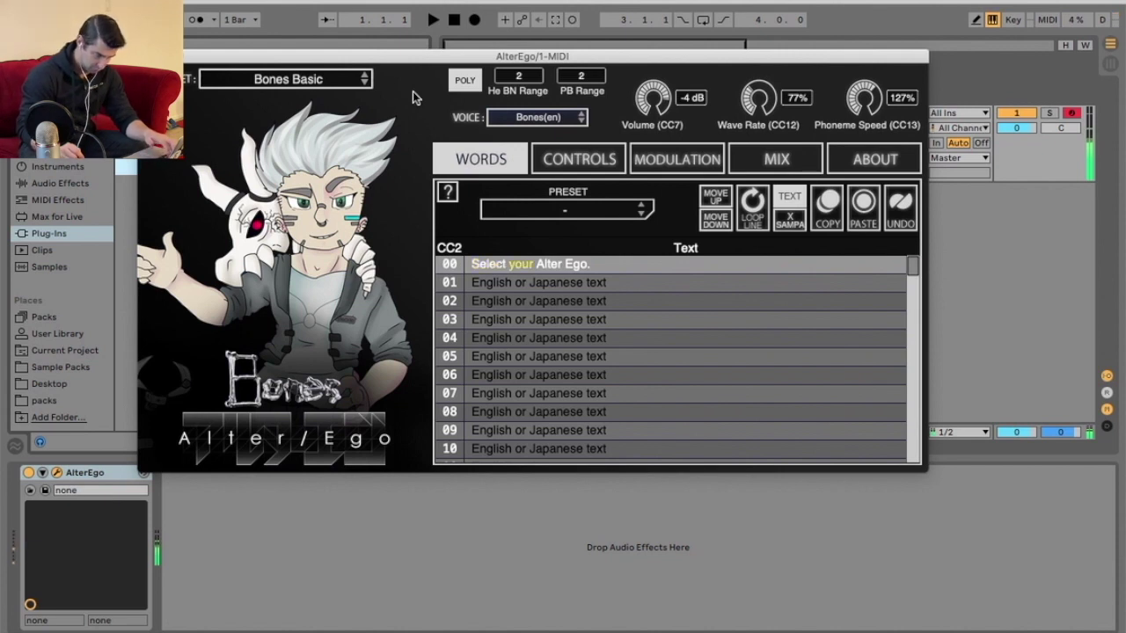
pyautogui.click(464, 79)
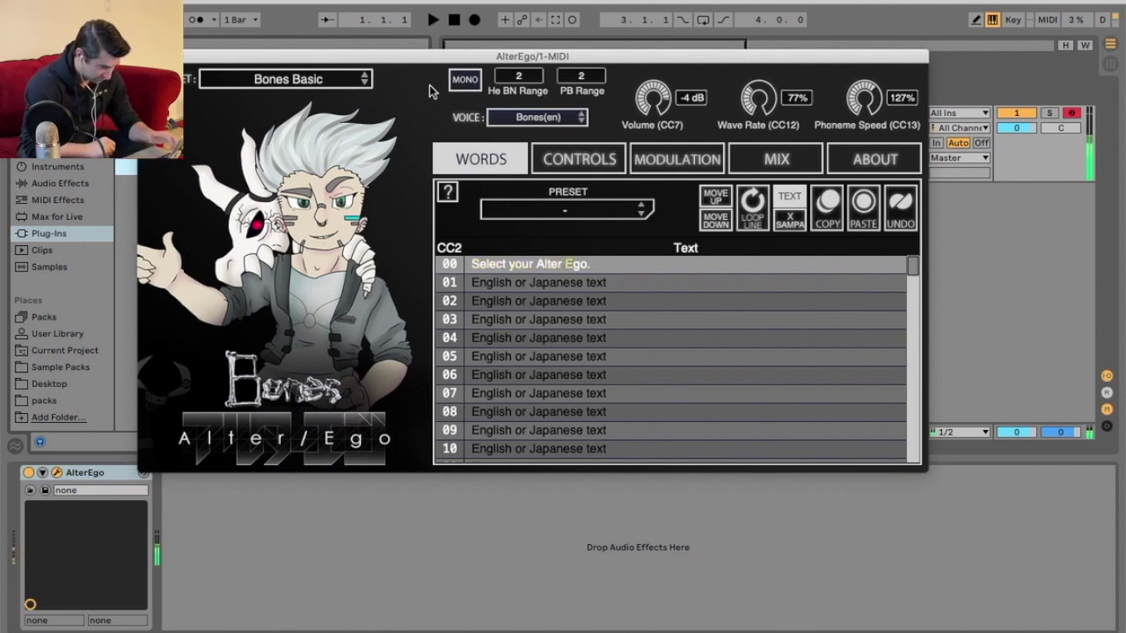
# - Load the M Ork space bass preset from the Marie Ork voice bank and audition it
pyautogui.click(319, 81)
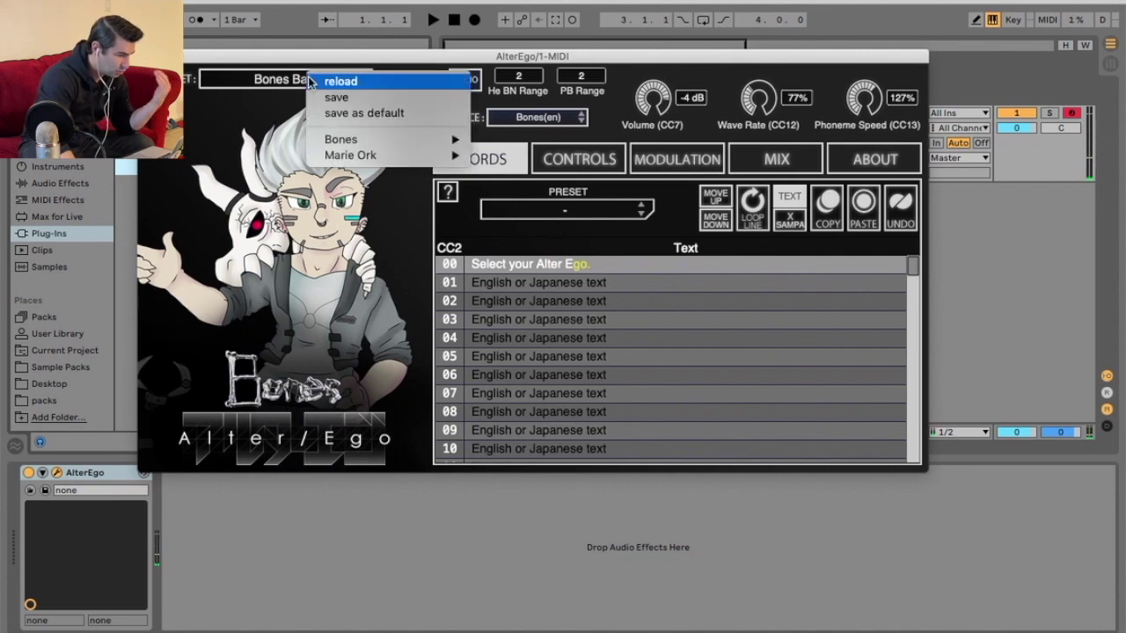
pyautogui.moveTo(381, 141)
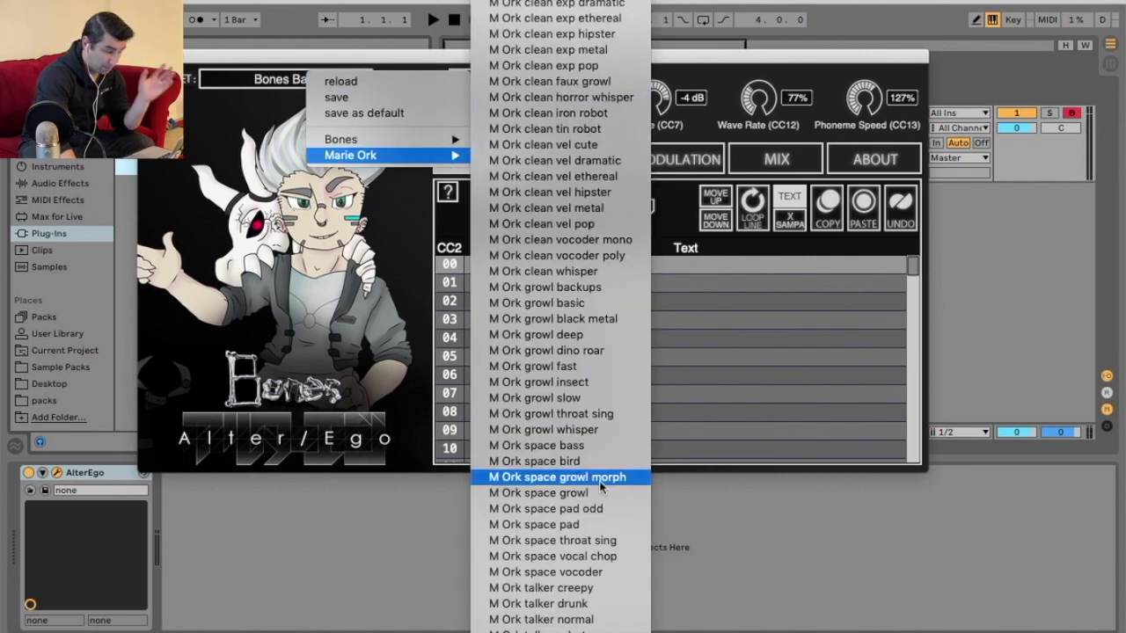
pyautogui.click(600, 444)
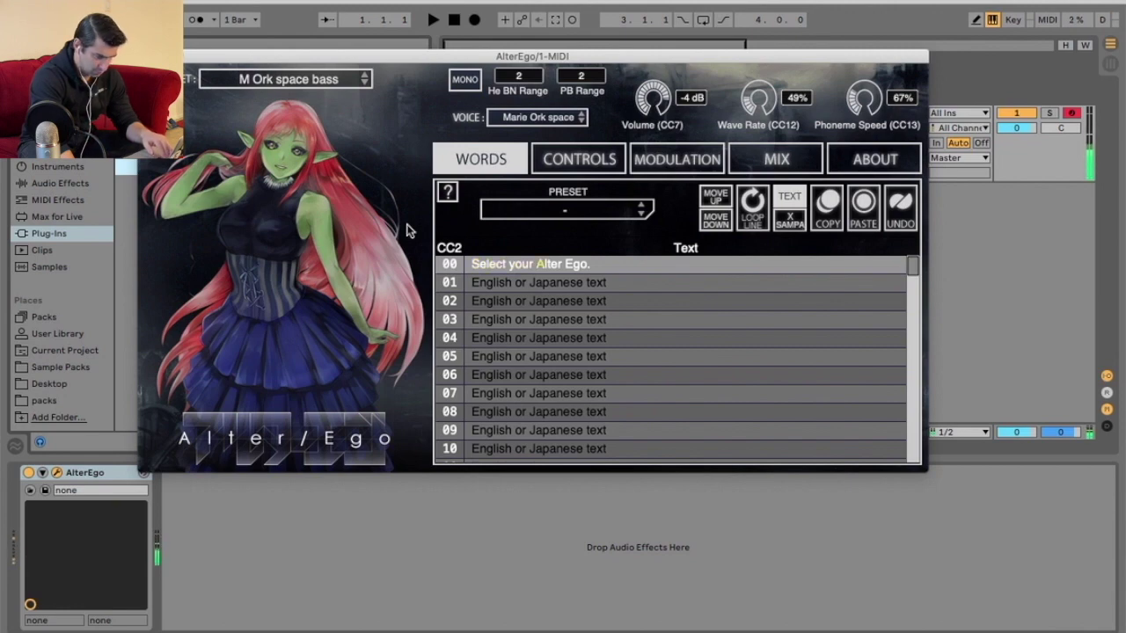
# - Audition the Bones Choir preset, followed by the Bones Diva preset, from the Bones voice bank
pyautogui.click(326, 79)
pyautogui.moveTo(369, 138)
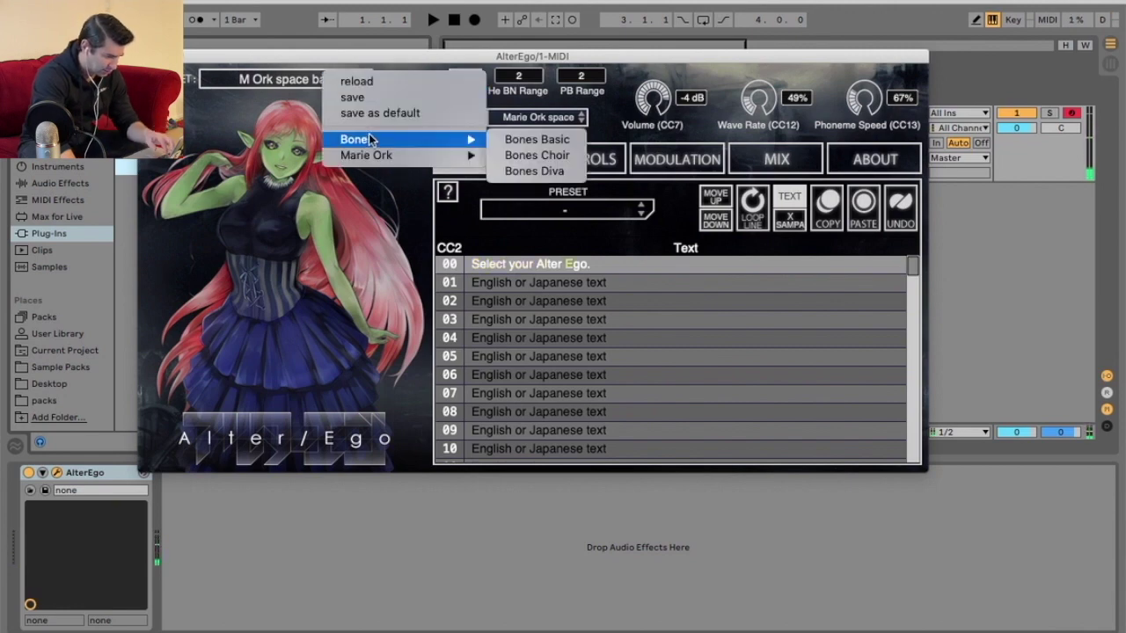
pyautogui.click(528, 153)
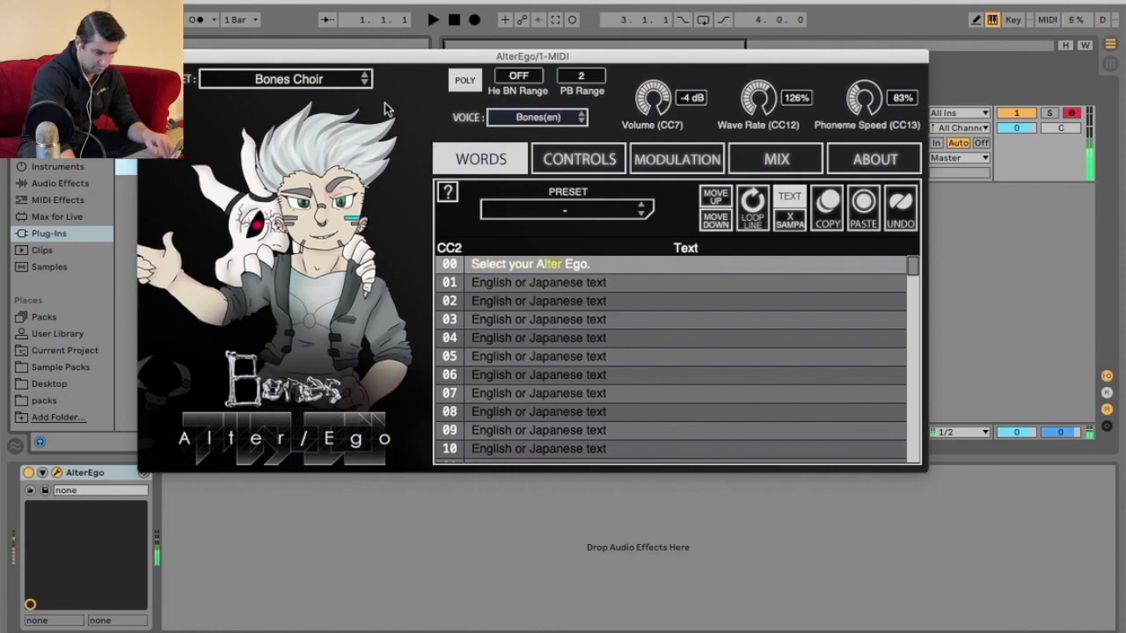
pyautogui.click(300, 83)
pyautogui.moveTo(394, 146)
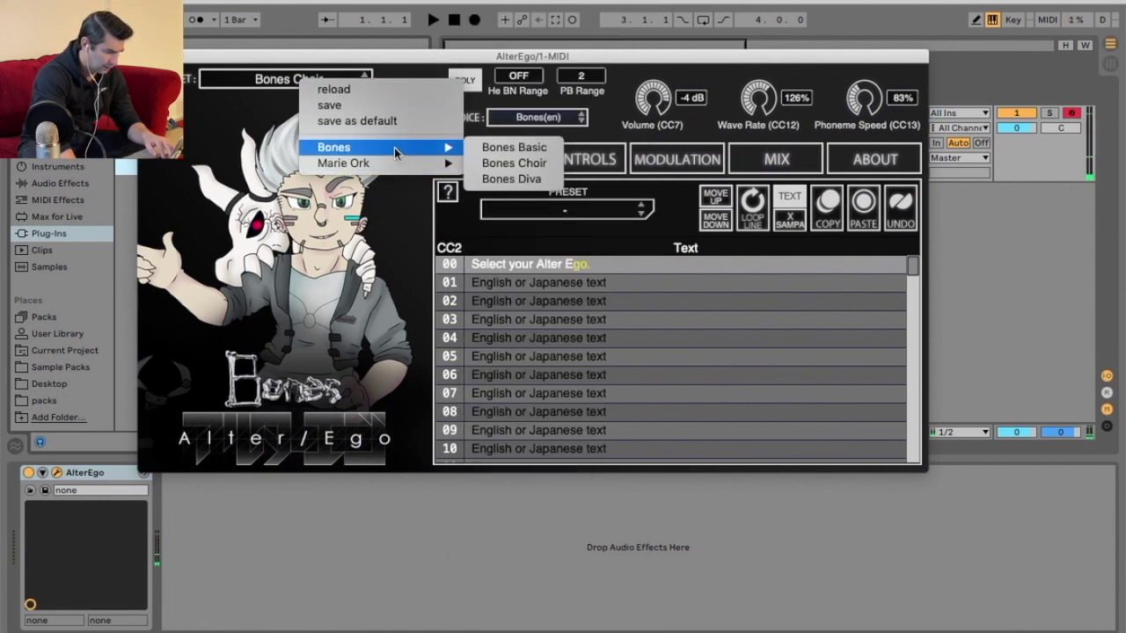
pyautogui.click(479, 179)
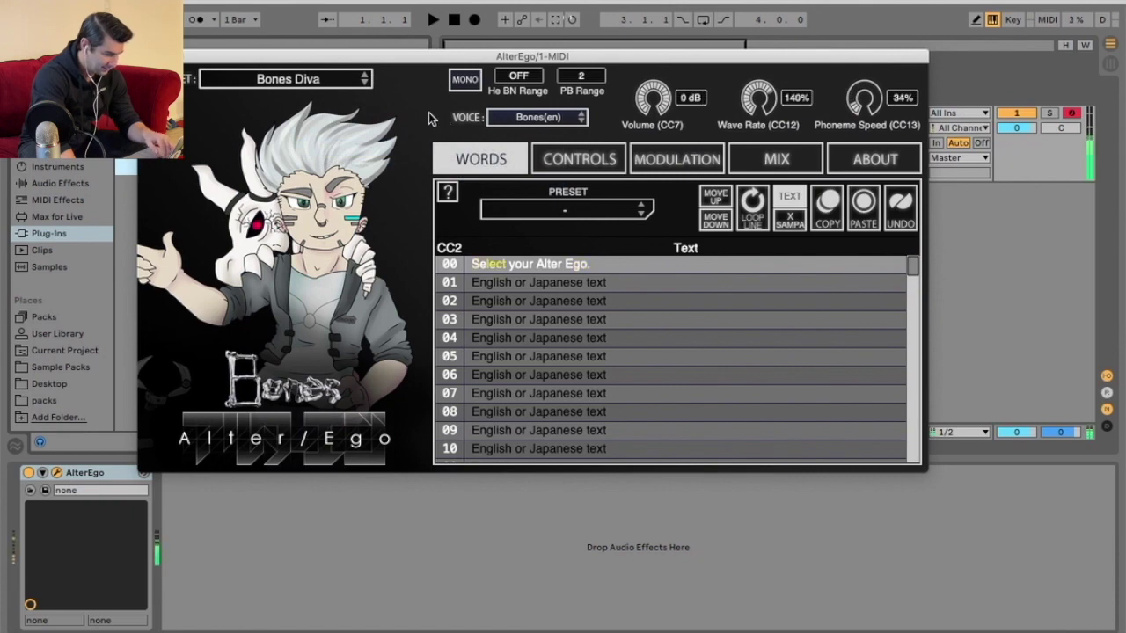
# - Load the M Ork clean exp dramatic preset from the Marie Ork voice bank and play it
pyautogui.click(342, 86)
pyautogui.moveTo(369, 155)
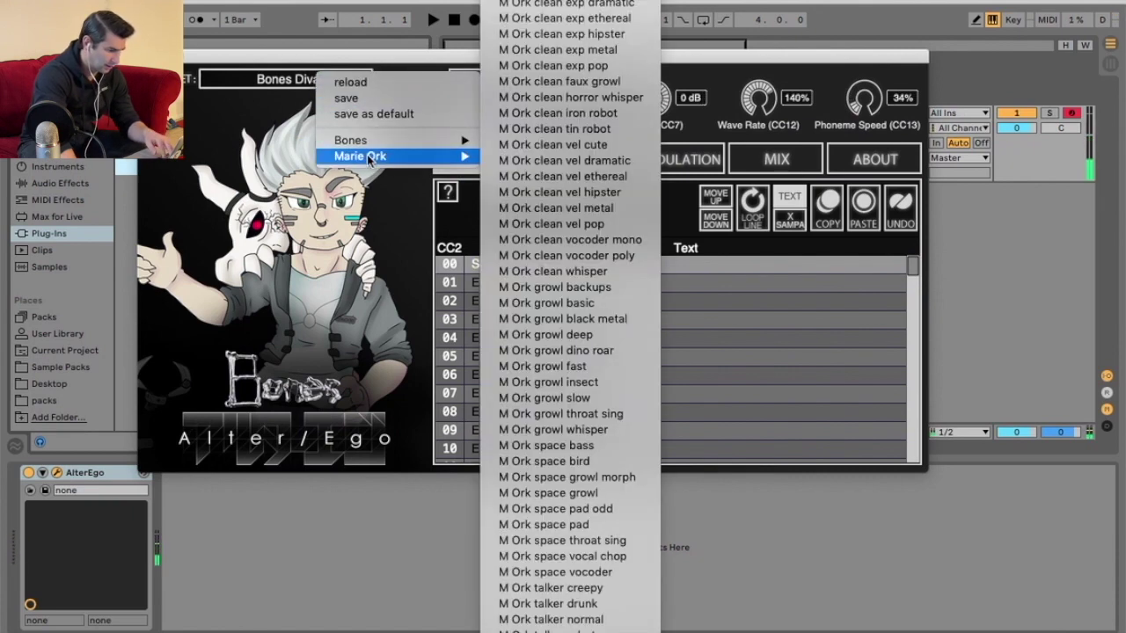
pyautogui.click(401, 174)
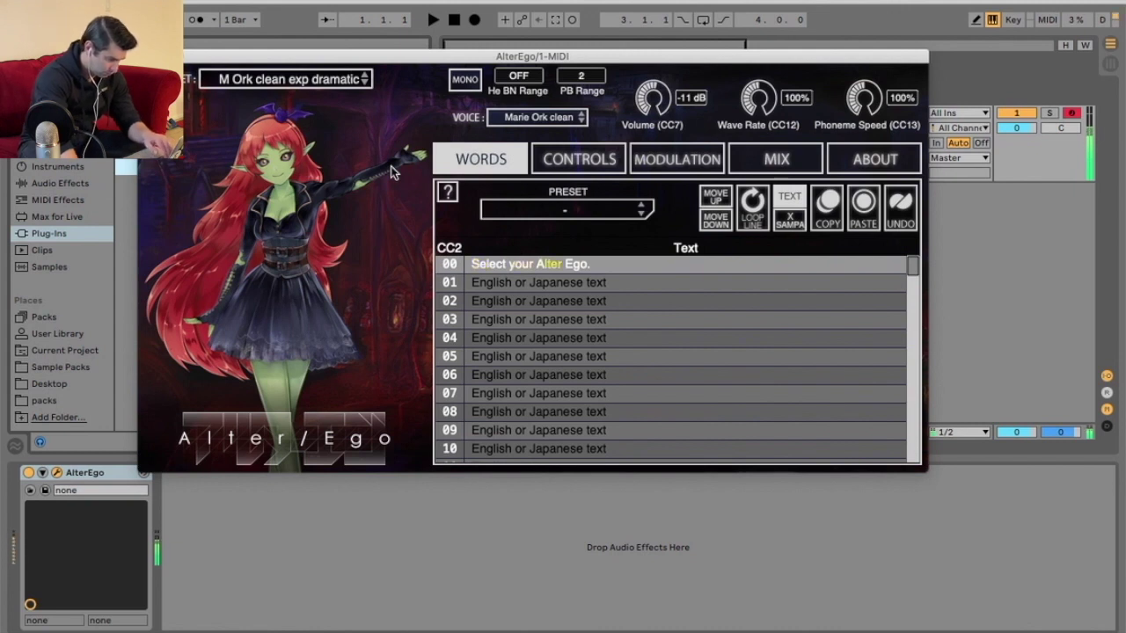
# - Examine the preset's voice controls, modulation, mix effects and about information, and return to the word list
pyautogui.click(580, 170)
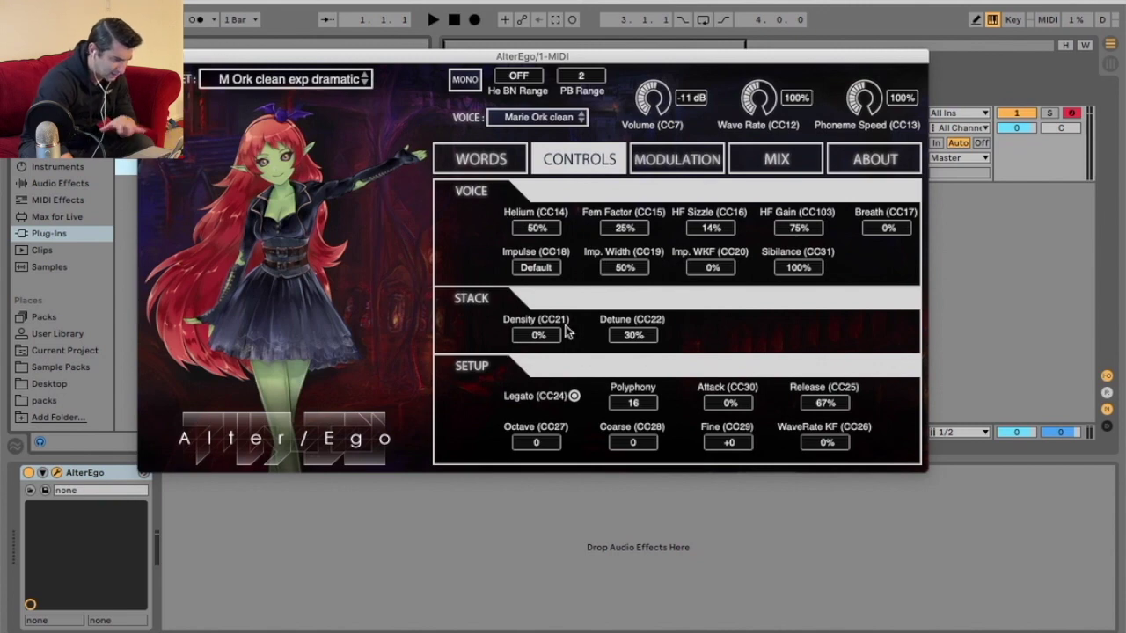
pyautogui.click(677, 166)
pyautogui.click(759, 161)
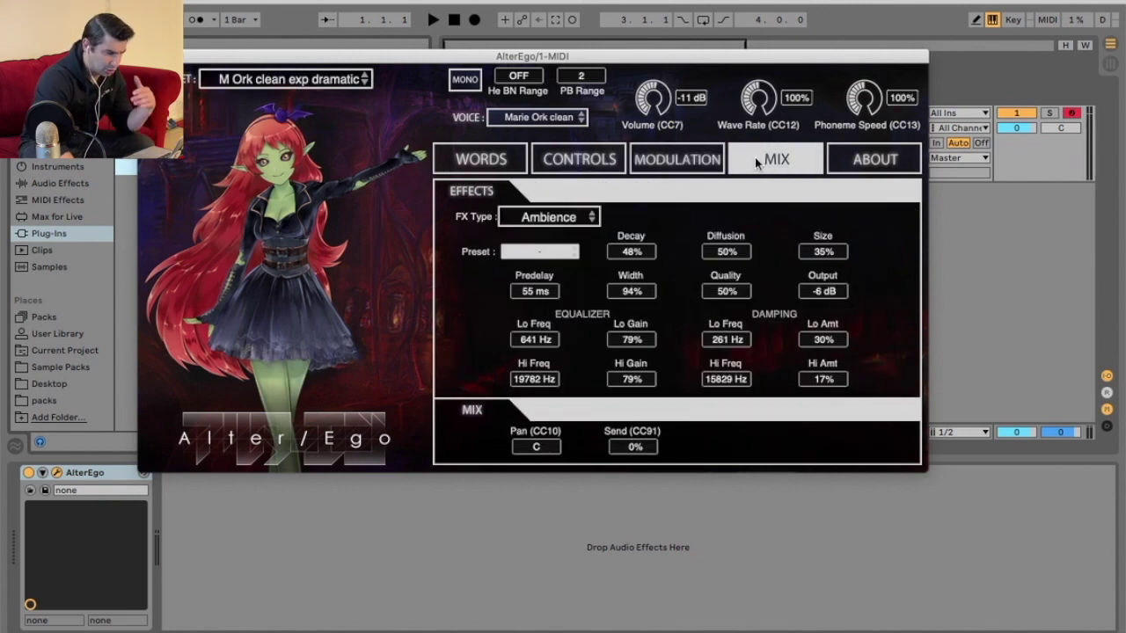
pyautogui.click(877, 161)
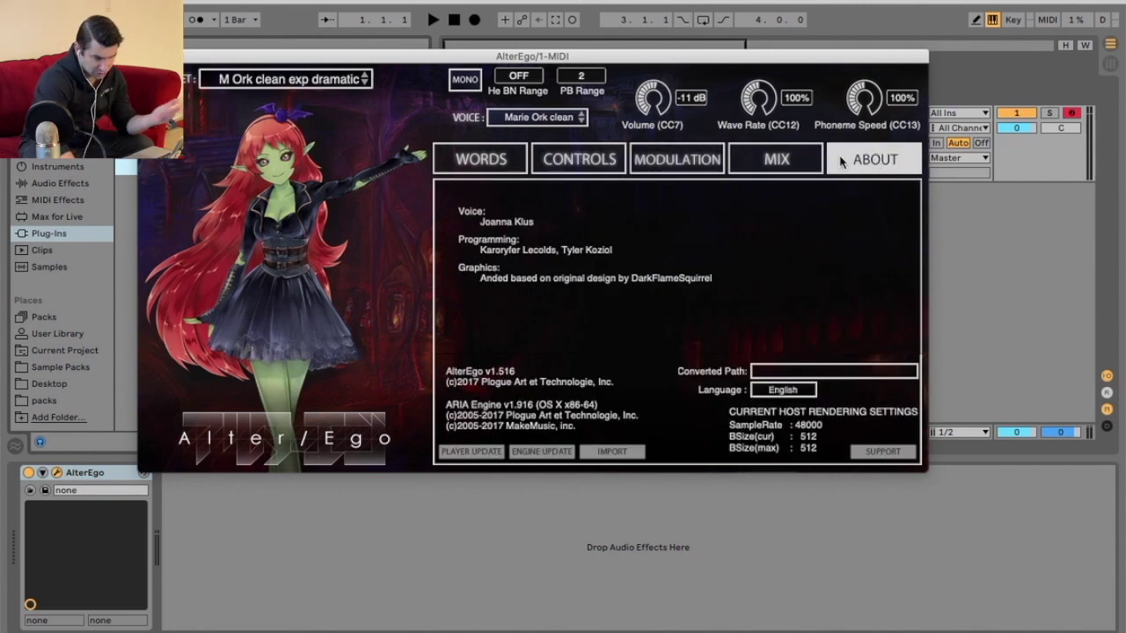
pyautogui.click(776, 159)
pyautogui.click(677, 159)
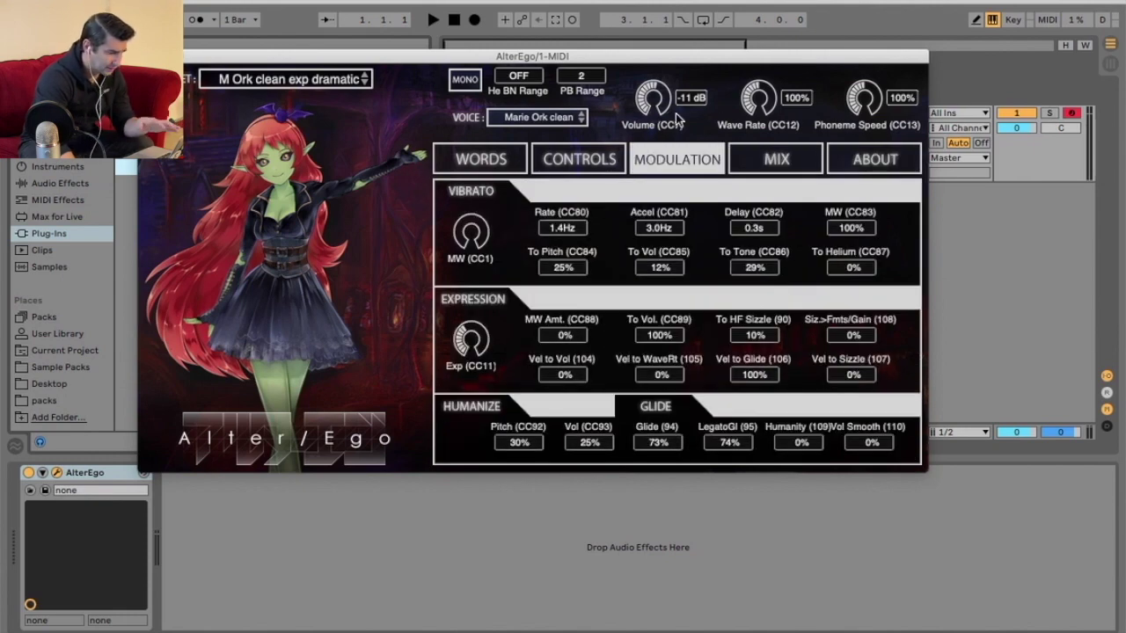
pyautogui.click(504, 155)
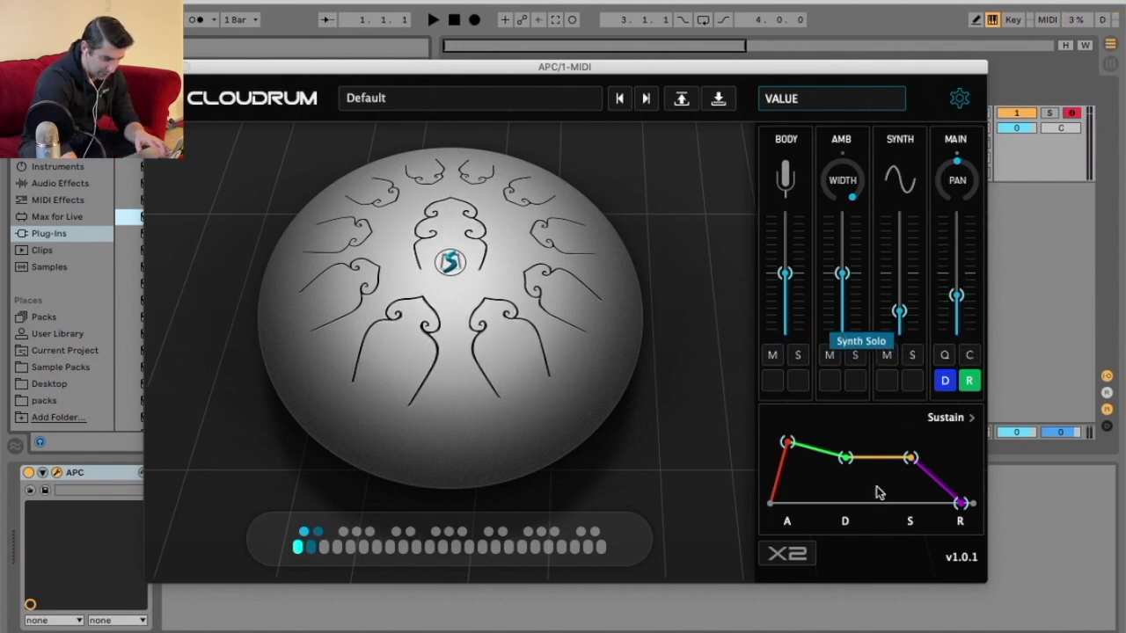
# - Switch the Cloudrum envelope from Sustain to Synth and set its release to 5455 ms
pyautogui.click(951, 417)
pyautogui.click(944, 356)
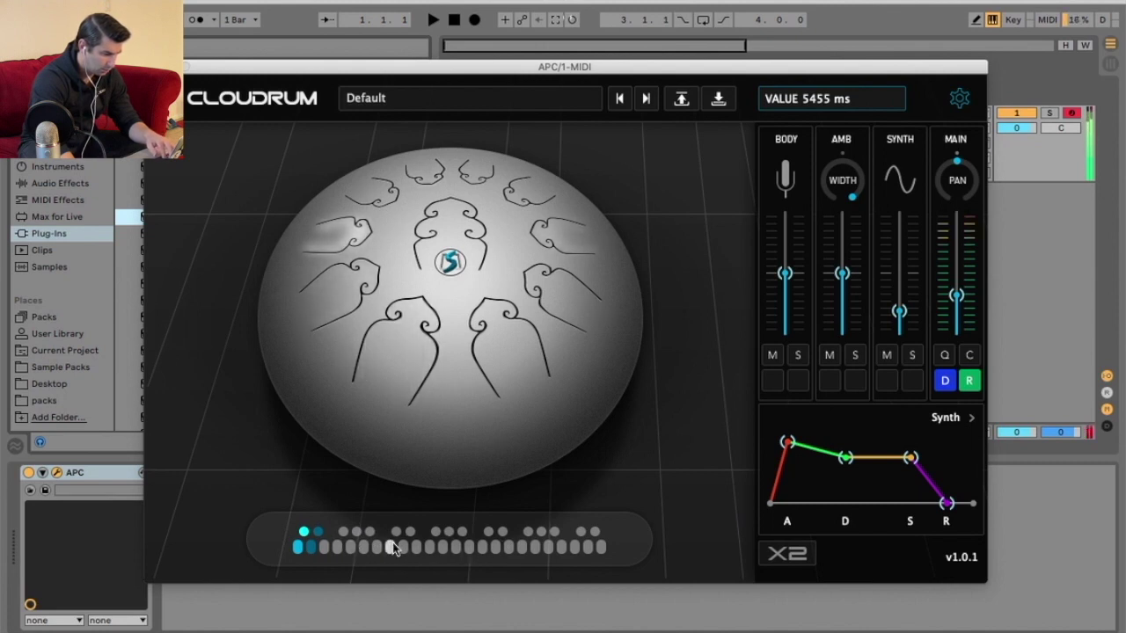
# - Turn off the reverb in its effect settings, then look over the stereo delay settings and close them
pyautogui.click(968, 380)
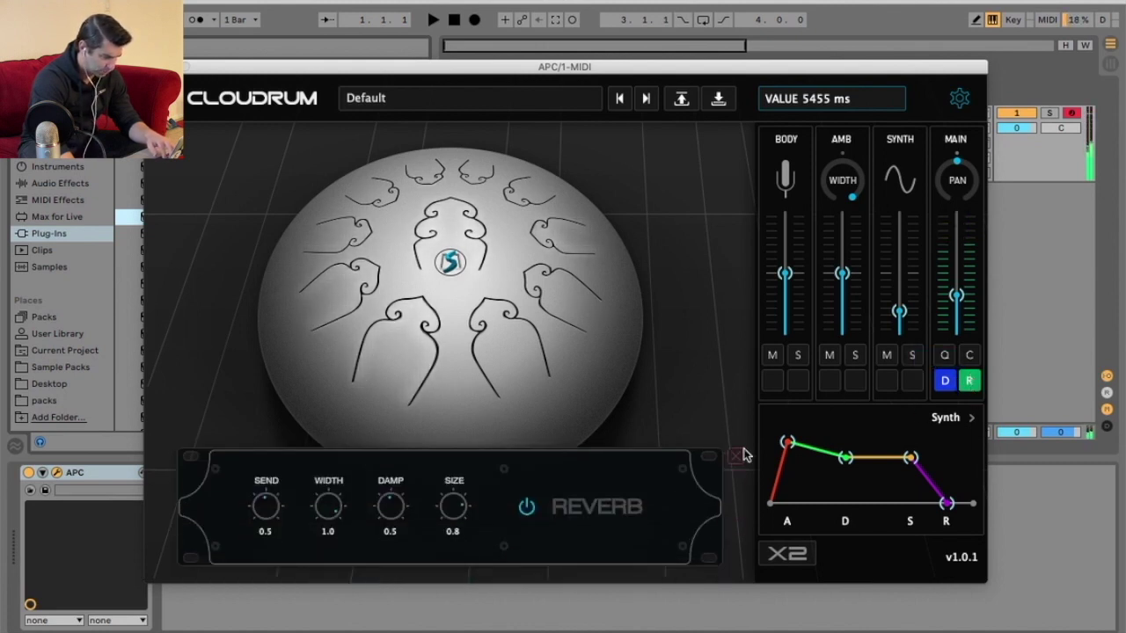
pyautogui.click(735, 456)
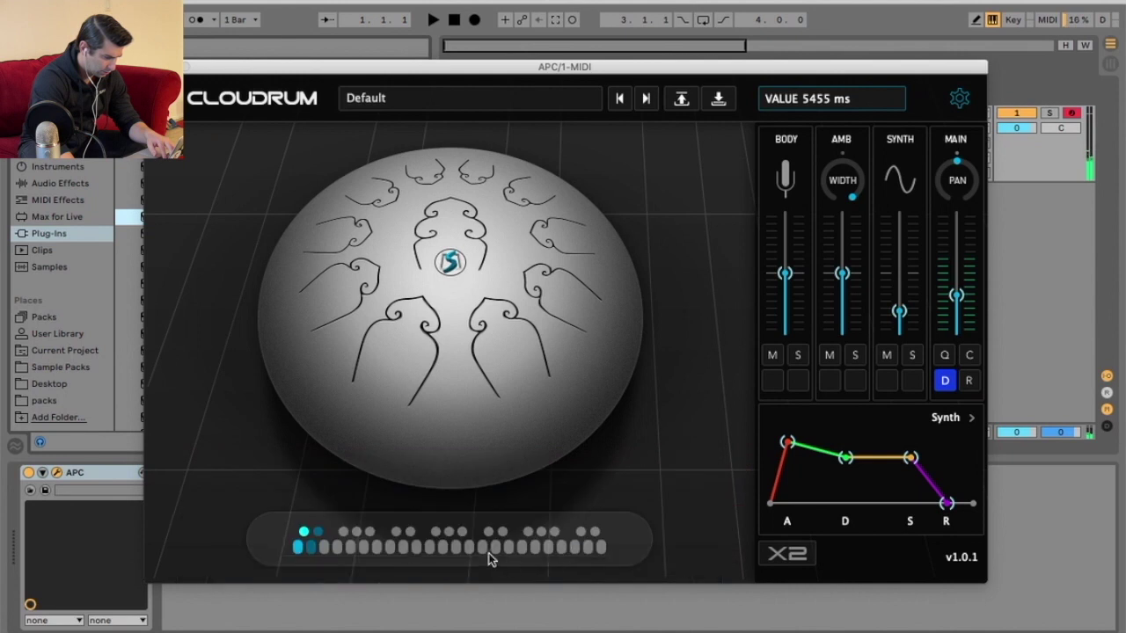
pyautogui.click(946, 381)
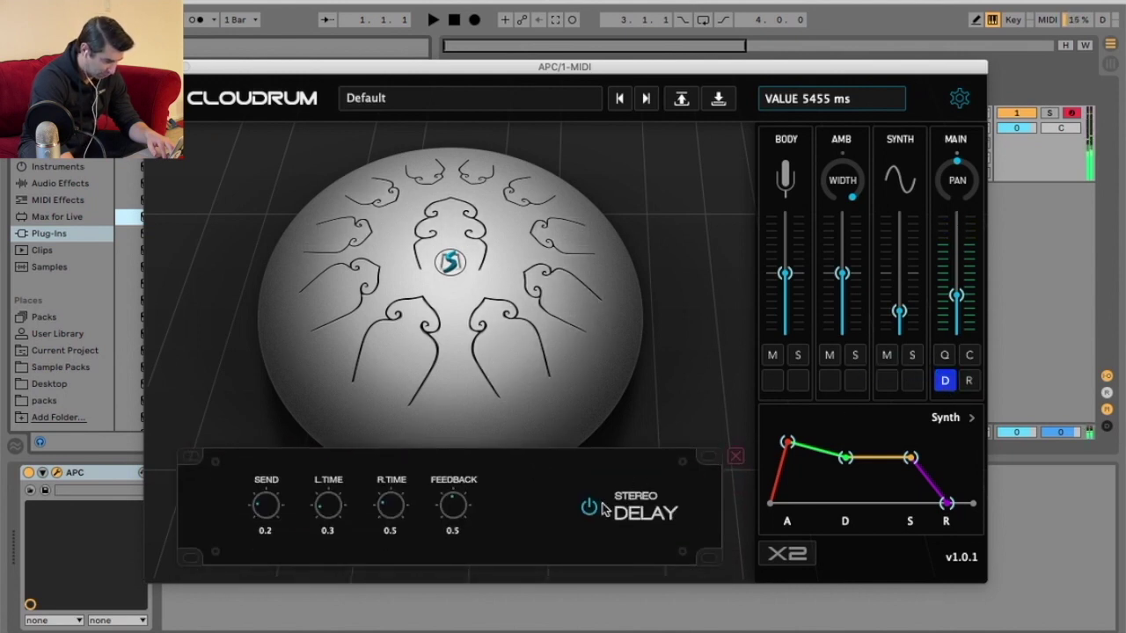
pyautogui.click(735, 456)
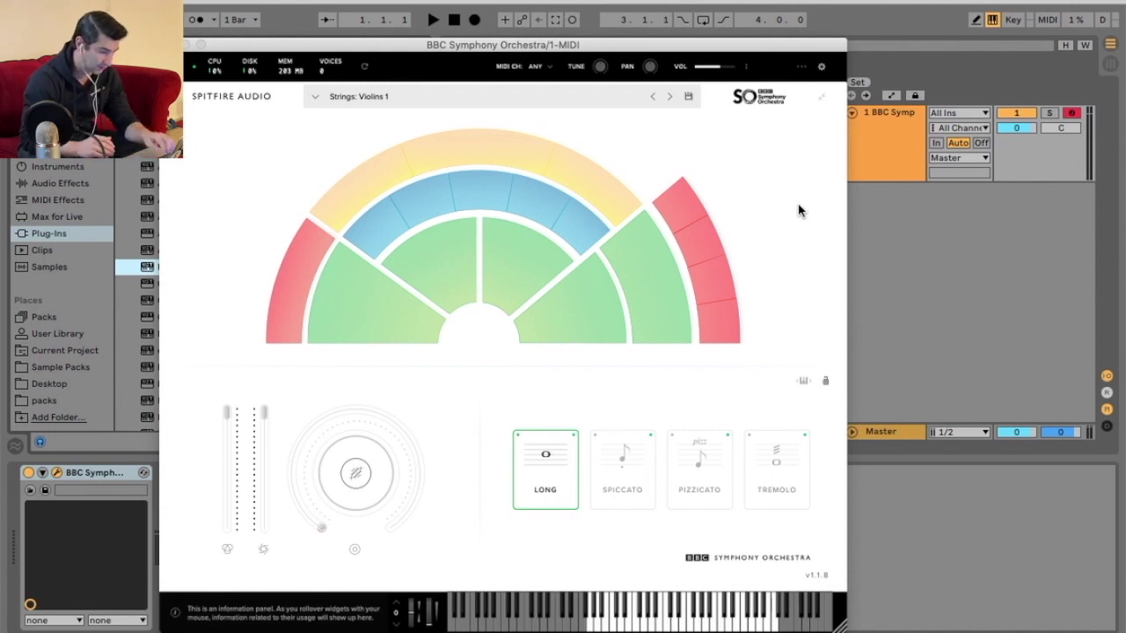
# - Select the Celli section in BBC Symphony Orchestra, followed by the Oboes a3
pyautogui.press('a')
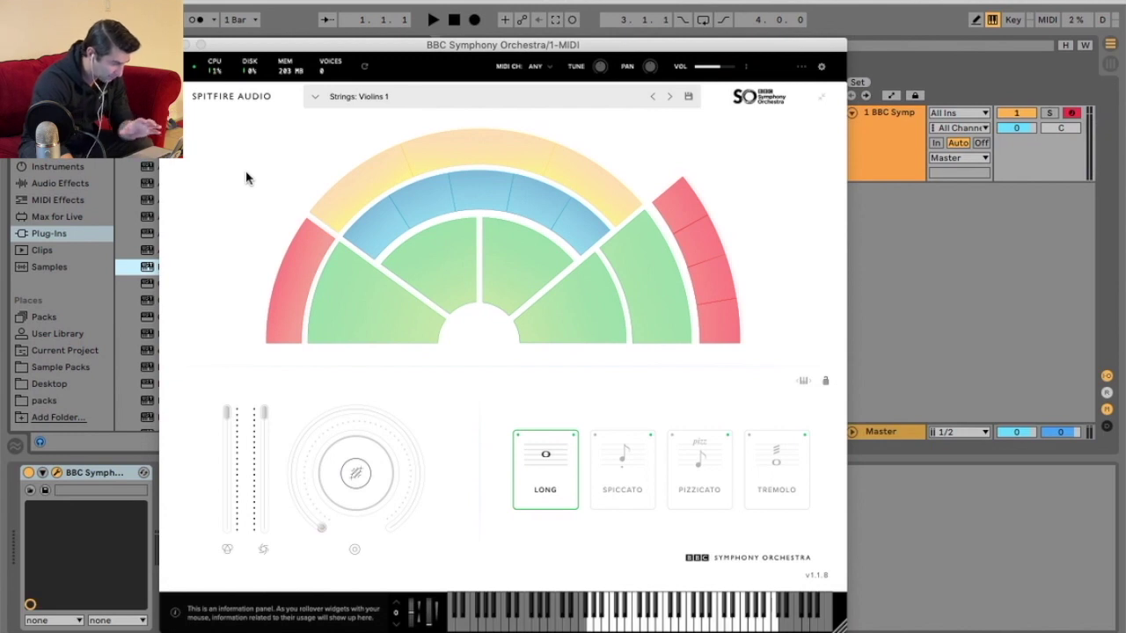
pyautogui.moveTo(343, 299)
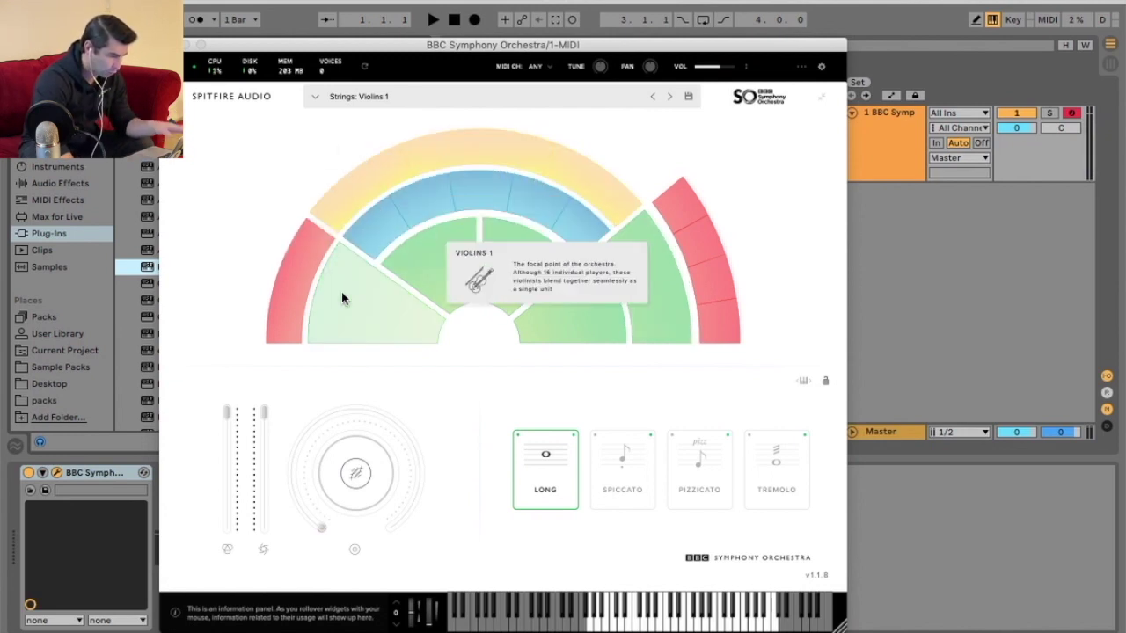
pyautogui.click(598, 314)
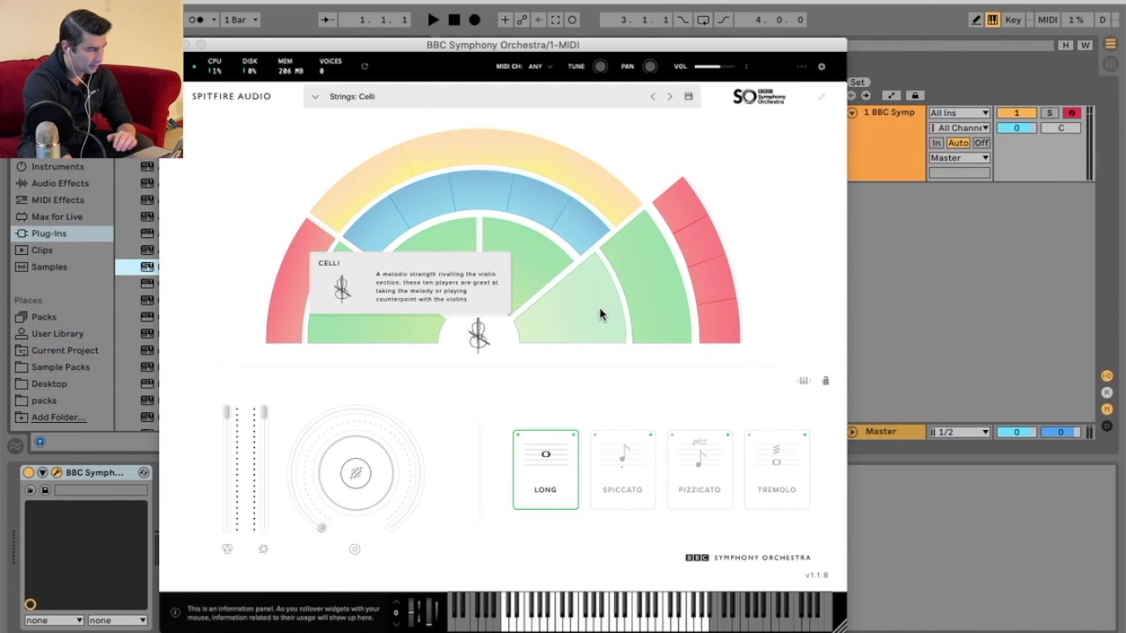
pyautogui.click(479, 209)
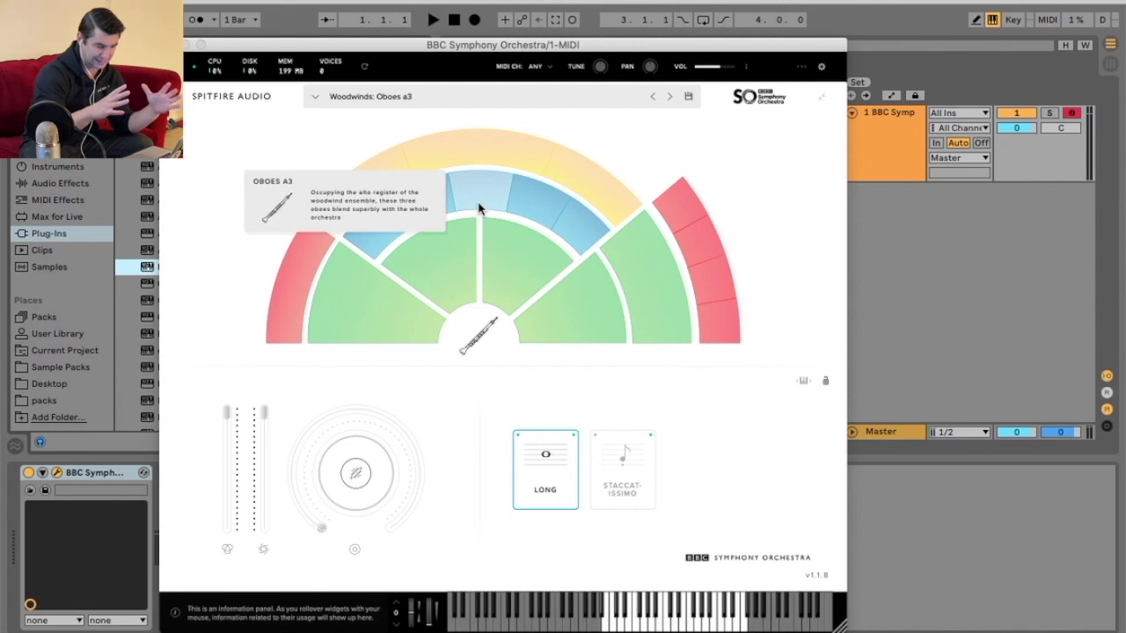
# - Audition the Violins 1 section with the Long technique and return to the Celli
pyautogui.click(367, 311)
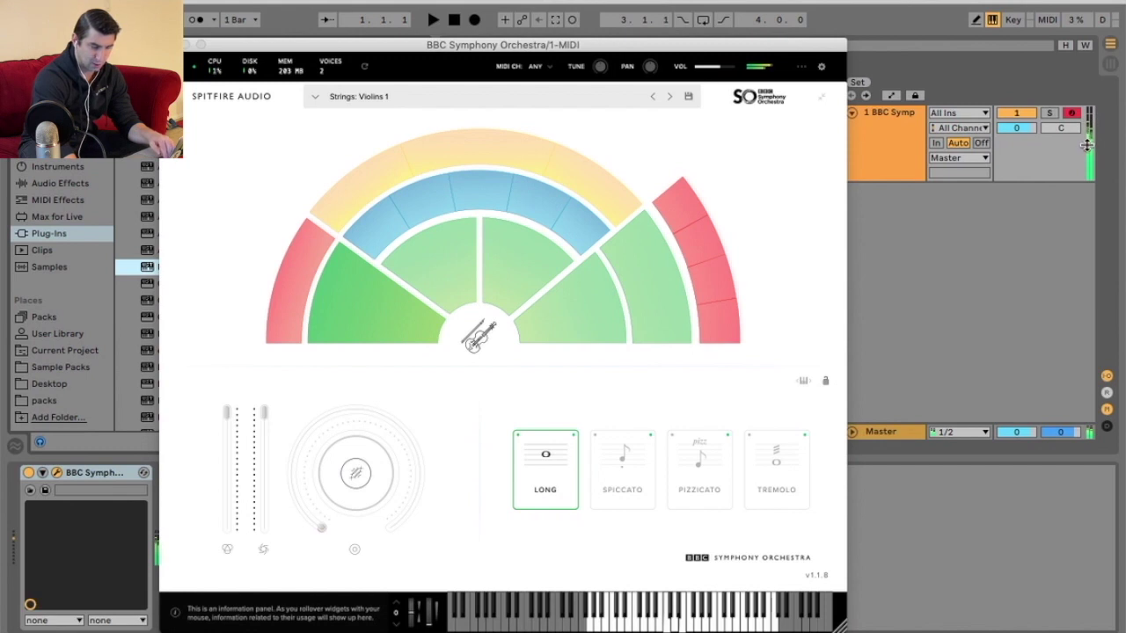
pyautogui.click(567, 297)
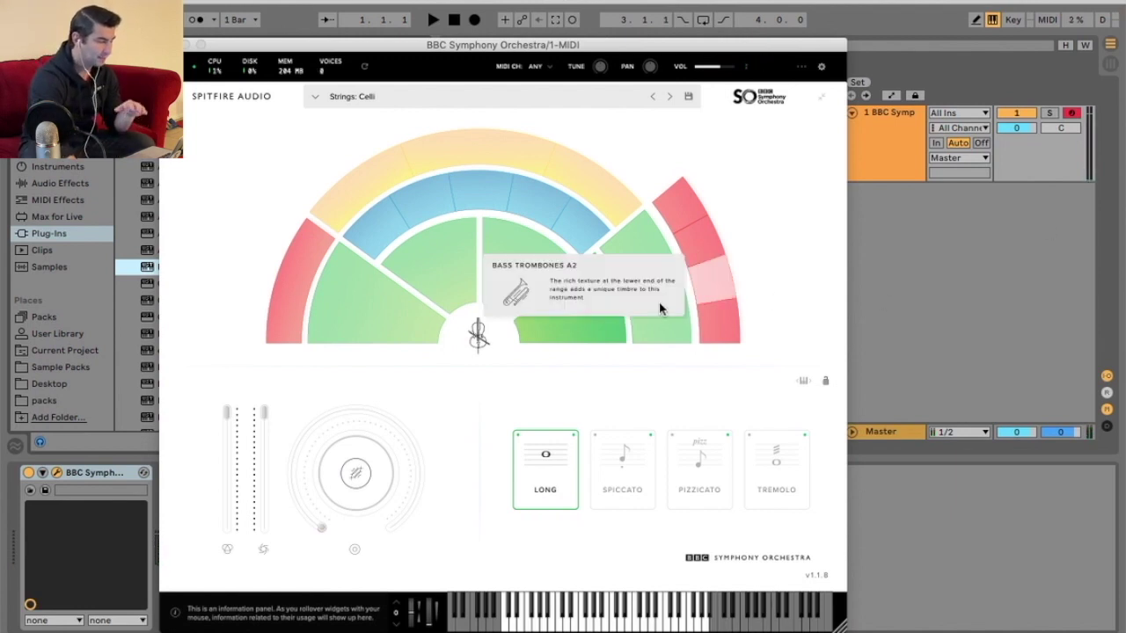
# - Audition the Bass Trombones a2 and the Horns a4 from the brass section
pyautogui.moveTo(368, 336)
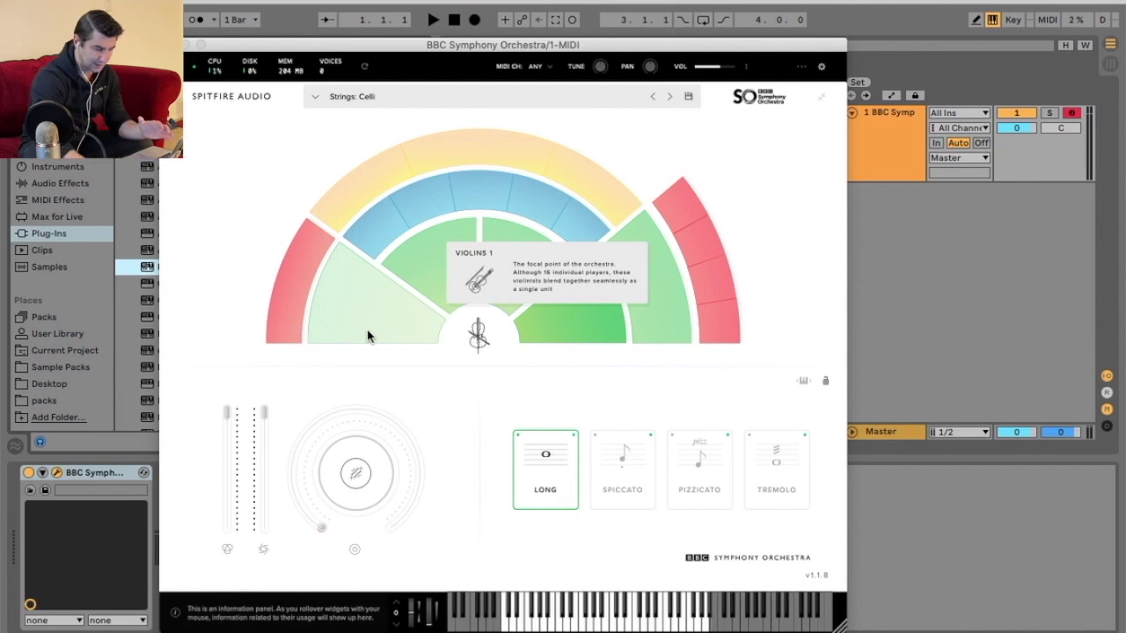
pyautogui.click(695, 235)
pyautogui.click(719, 264)
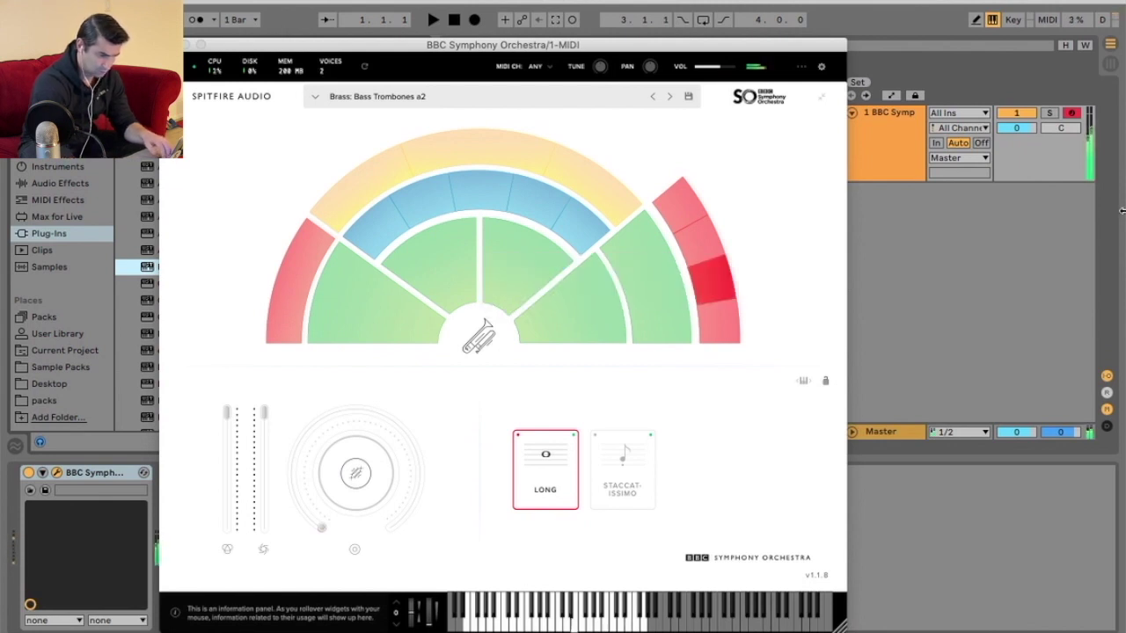
pyautogui.moveTo(408, 228)
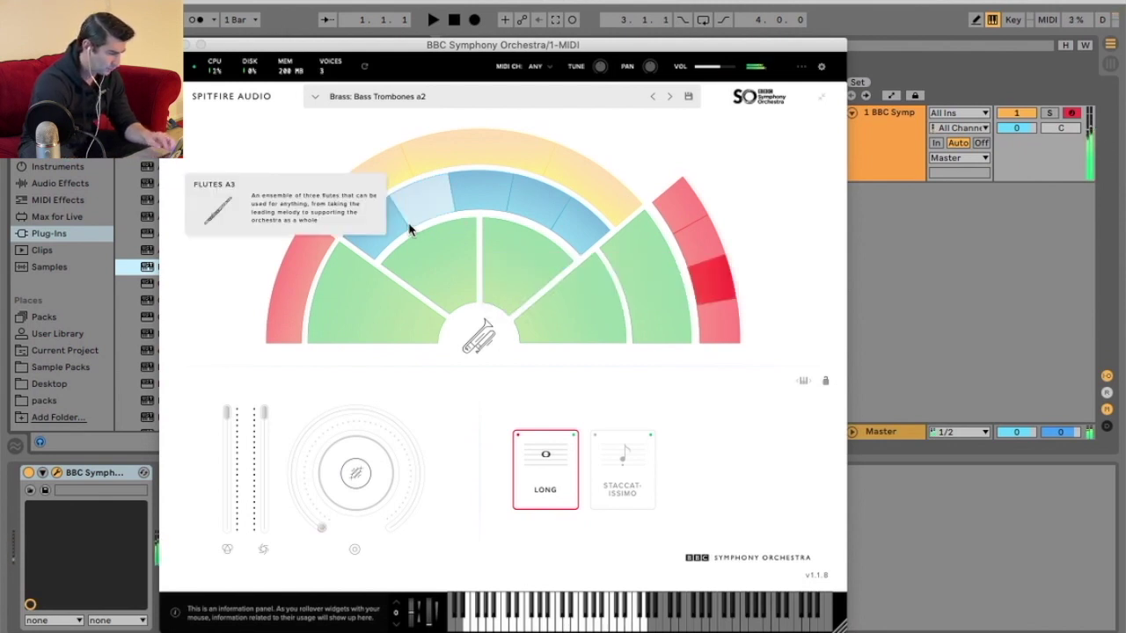
pyautogui.click(313, 260)
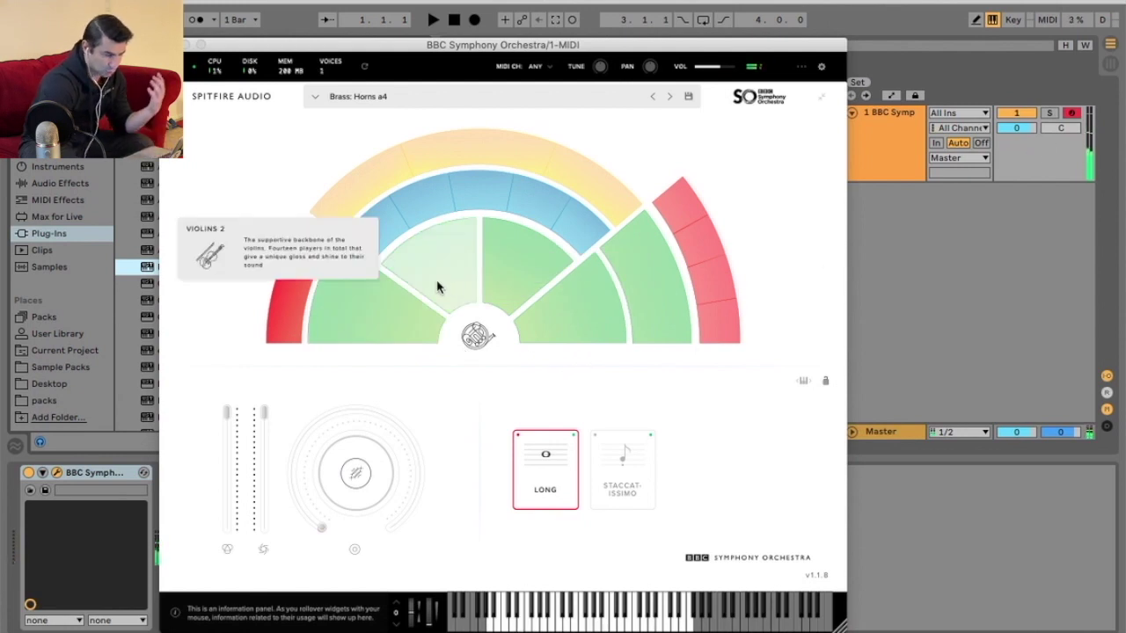
# - Audition the Flutes a3, Oboes a3 and Clarinets a3, and play the clarinets with the Staccatissimo technique
pyautogui.moveTo(310, 271)
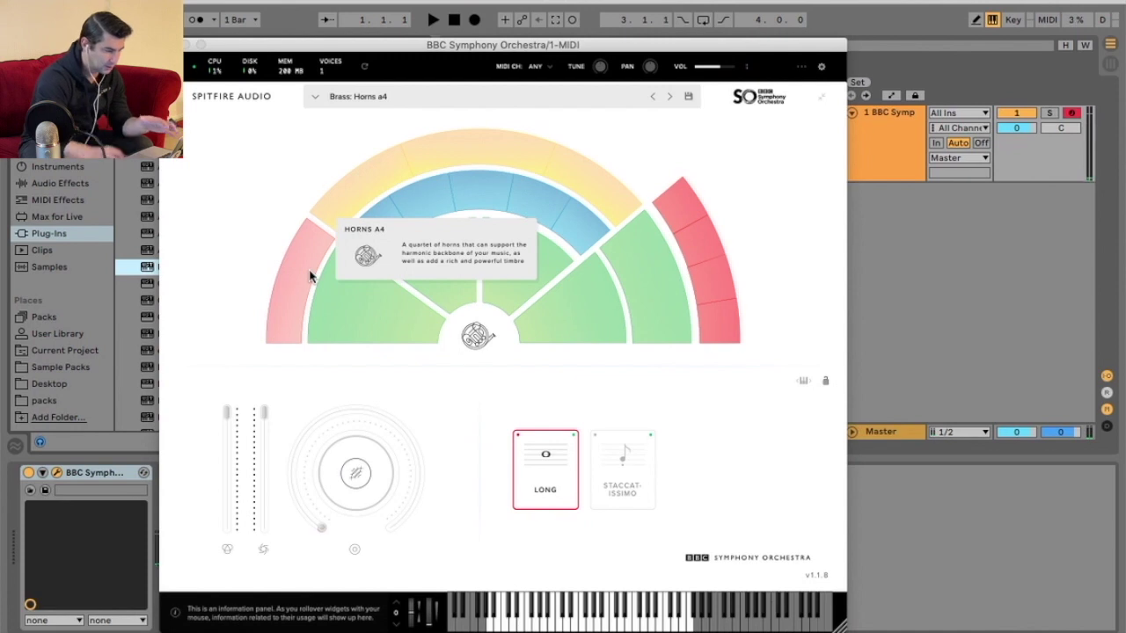
pyautogui.moveTo(399, 215)
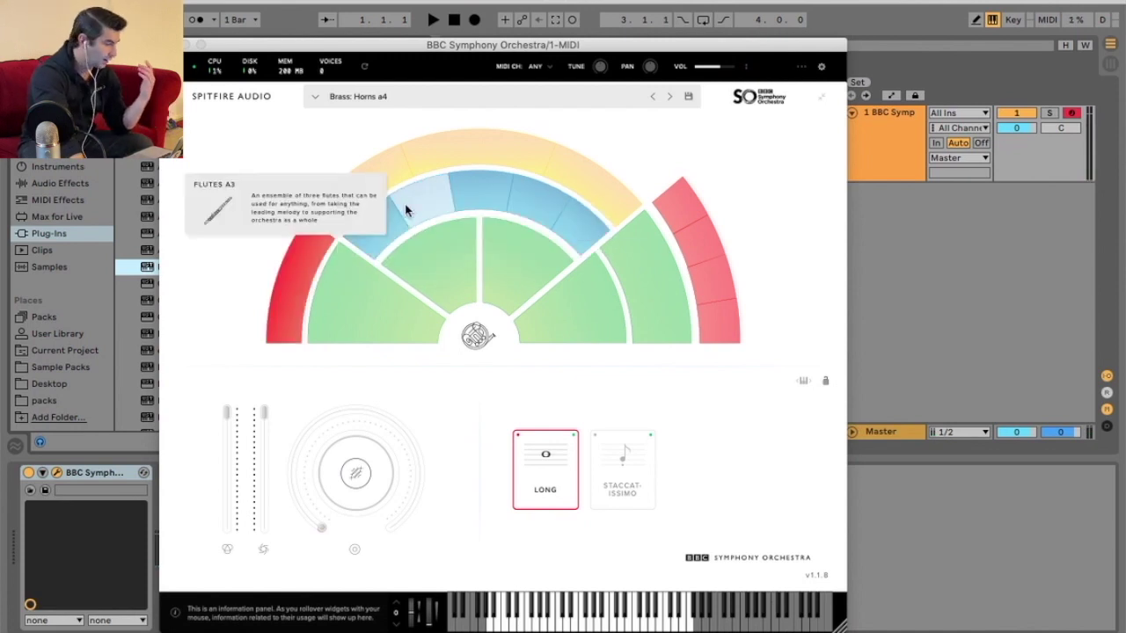
pyautogui.click(404, 202)
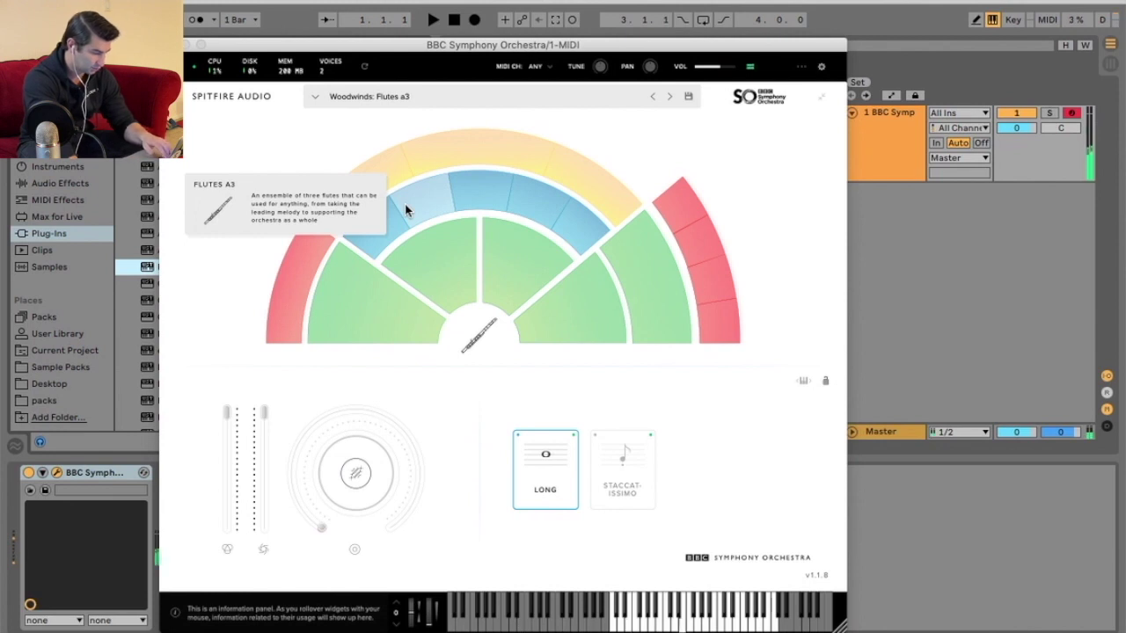
pyautogui.click(458, 192)
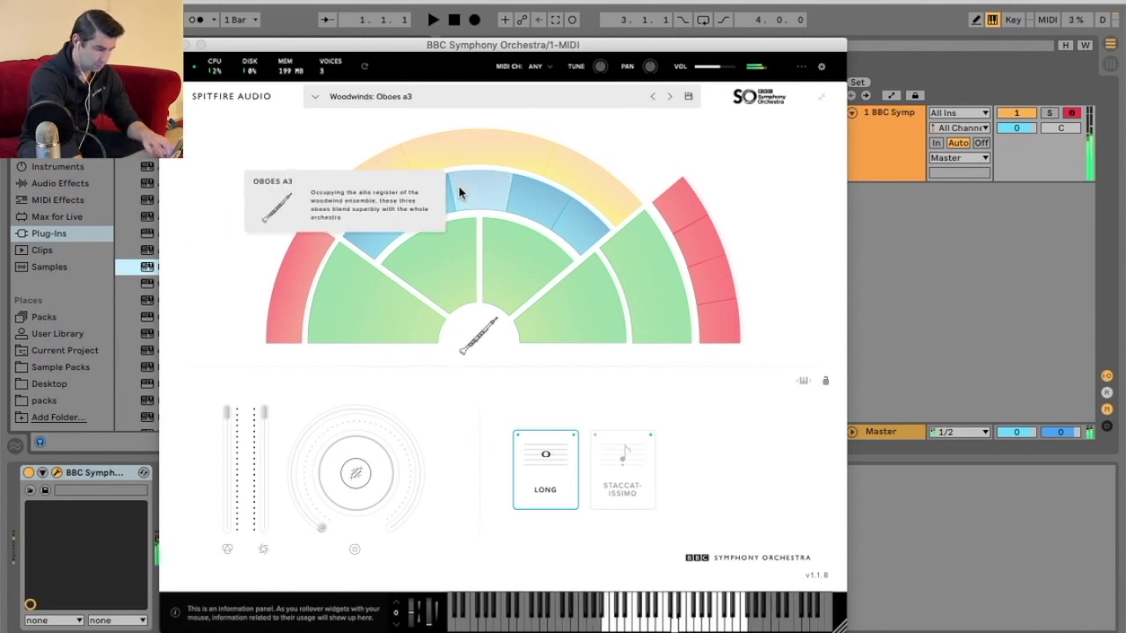
pyautogui.click(536, 199)
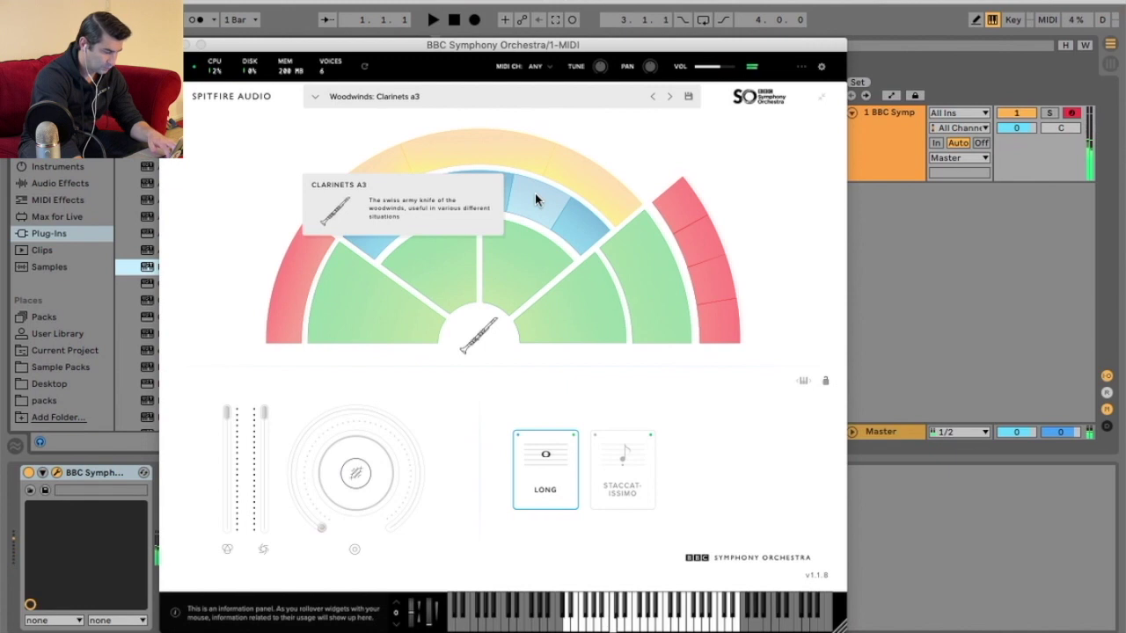
pyautogui.click(641, 466)
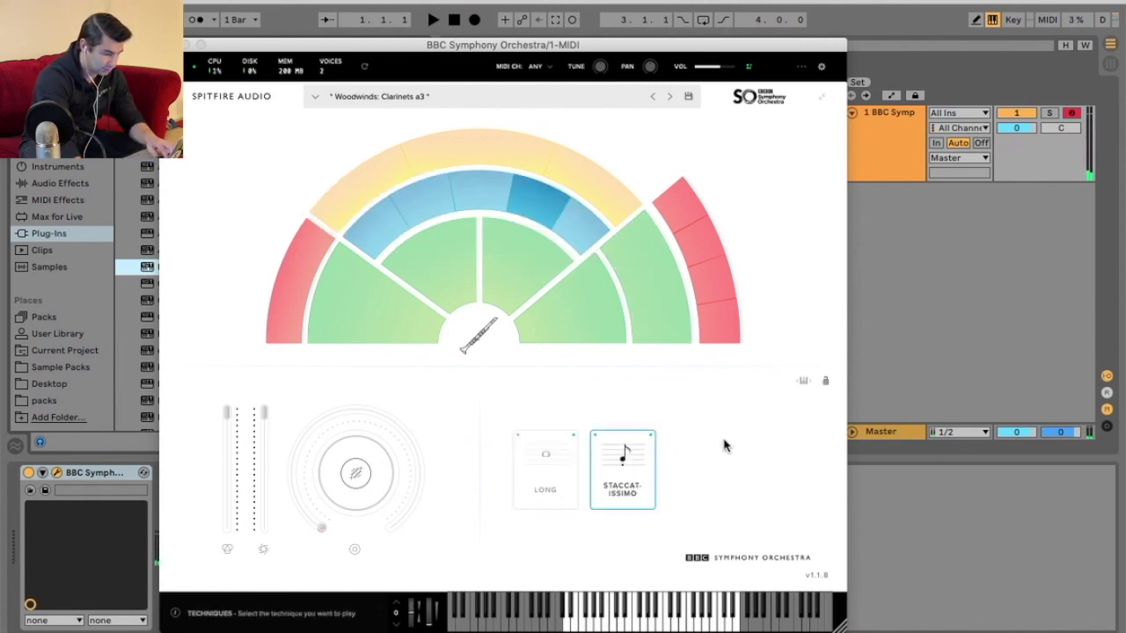
# - Play the Violins 2 with the Spiccato, Pizzicato and Tremolo techniques, and browse the list of orchestra instruments
pyautogui.click(452, 284)
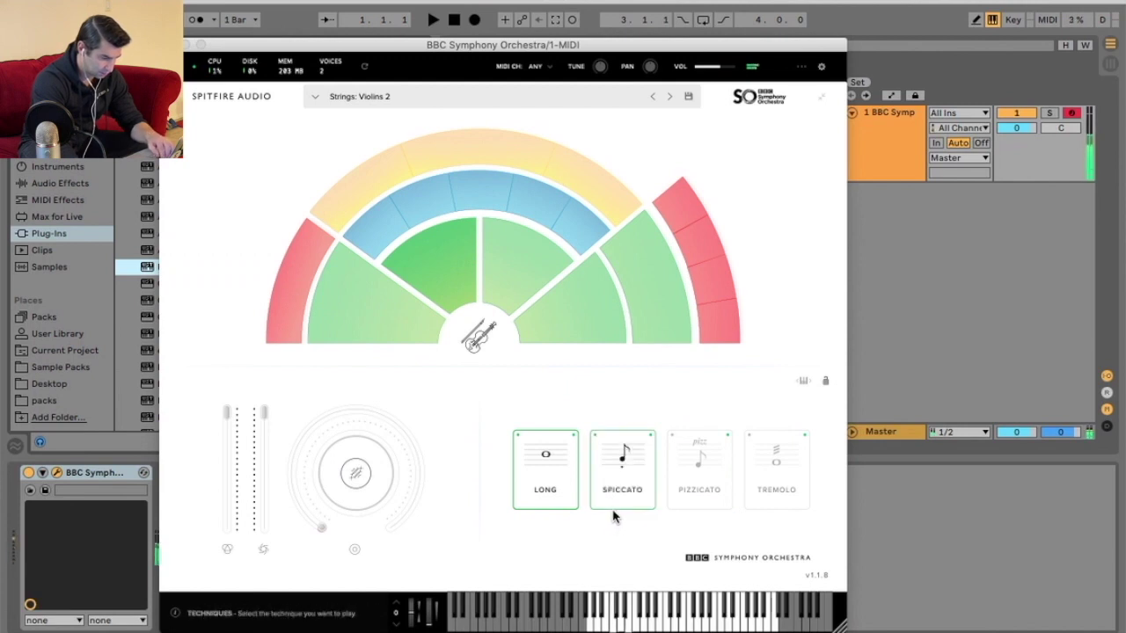
pyautogui.click(622, 481)
pyautogui.click(684, 482)
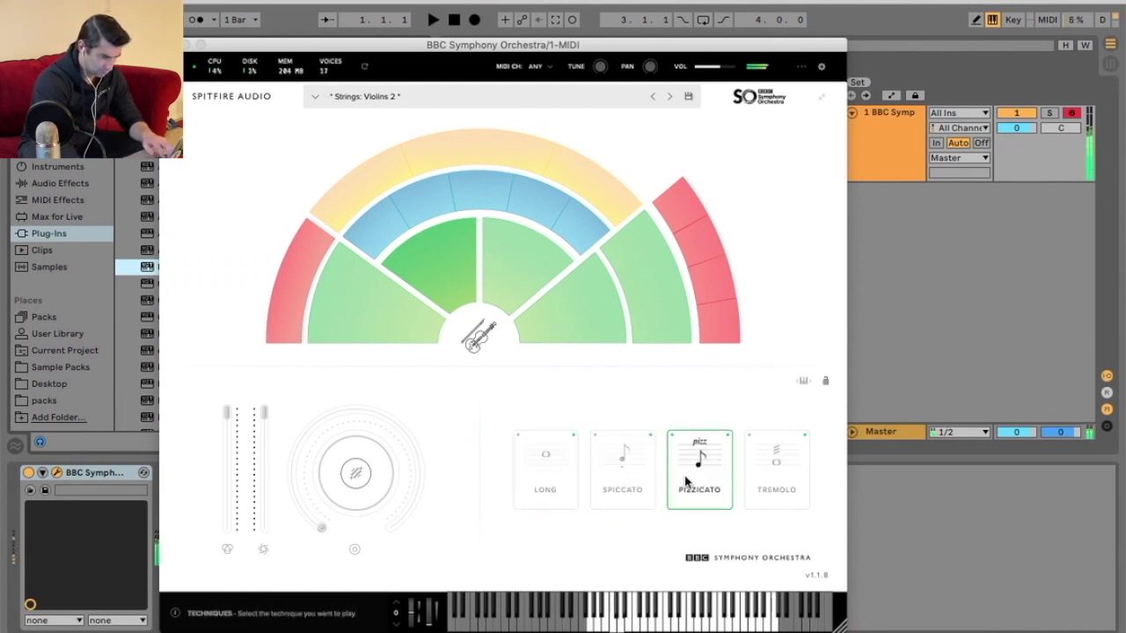
pyautogui.click(779, 481)
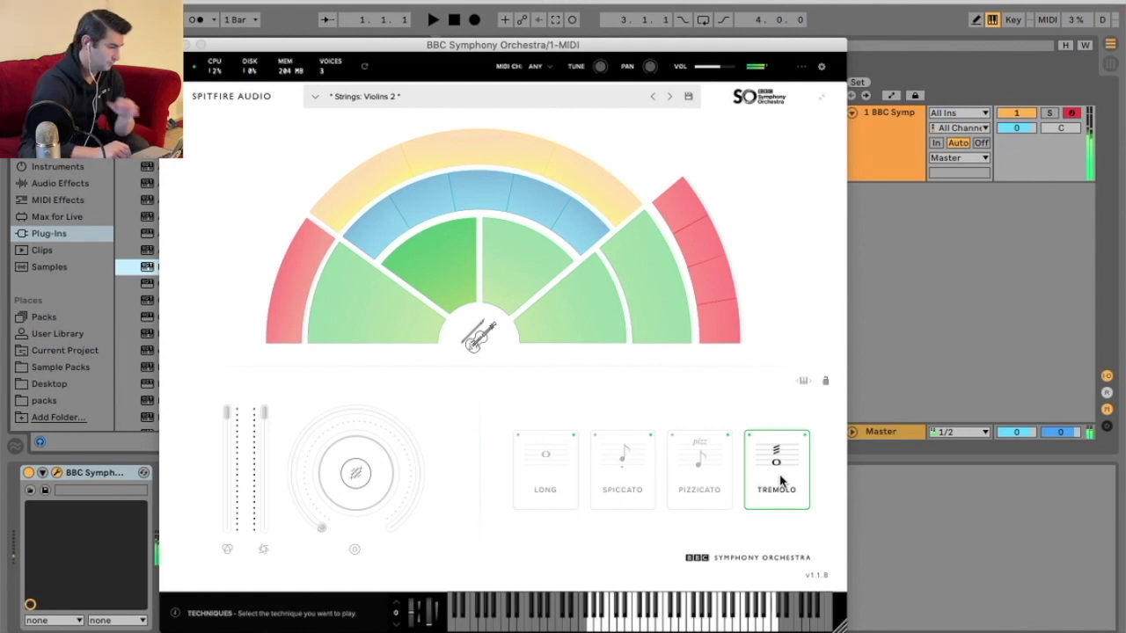
pyautogui.click(315, 97)
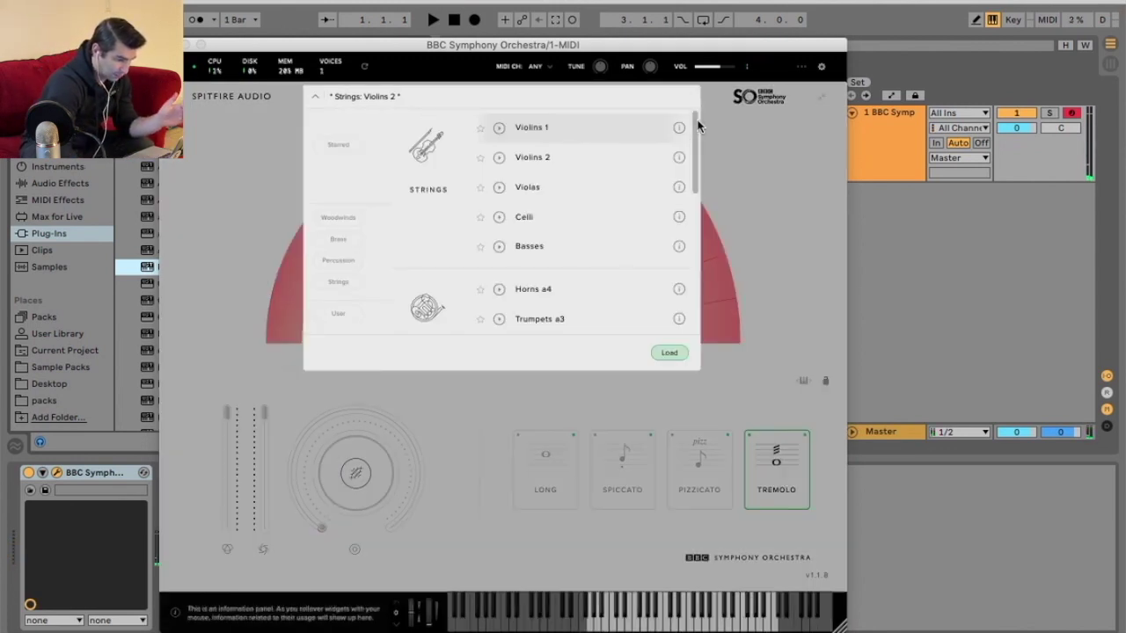
pyautogui.moveTo(692, 129); pyautogui.dragTo(684, 287)
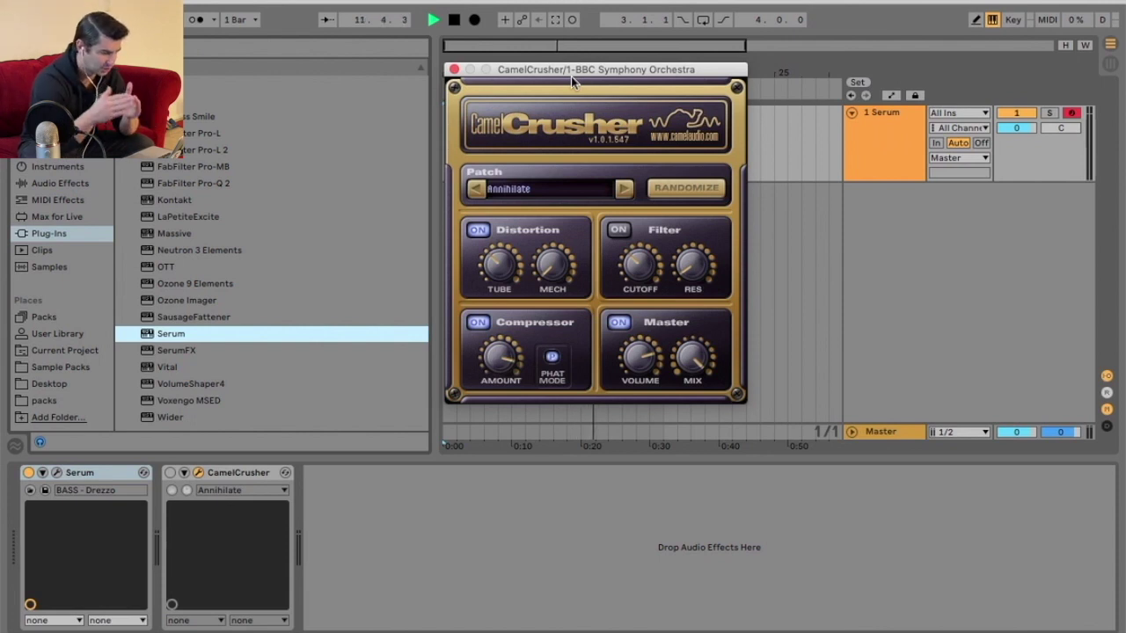
# - Play the BASS - Drezzo preset in Serum, close its window and enable the CamelCrusher effect on the track
pyautogui.click(57, 472)
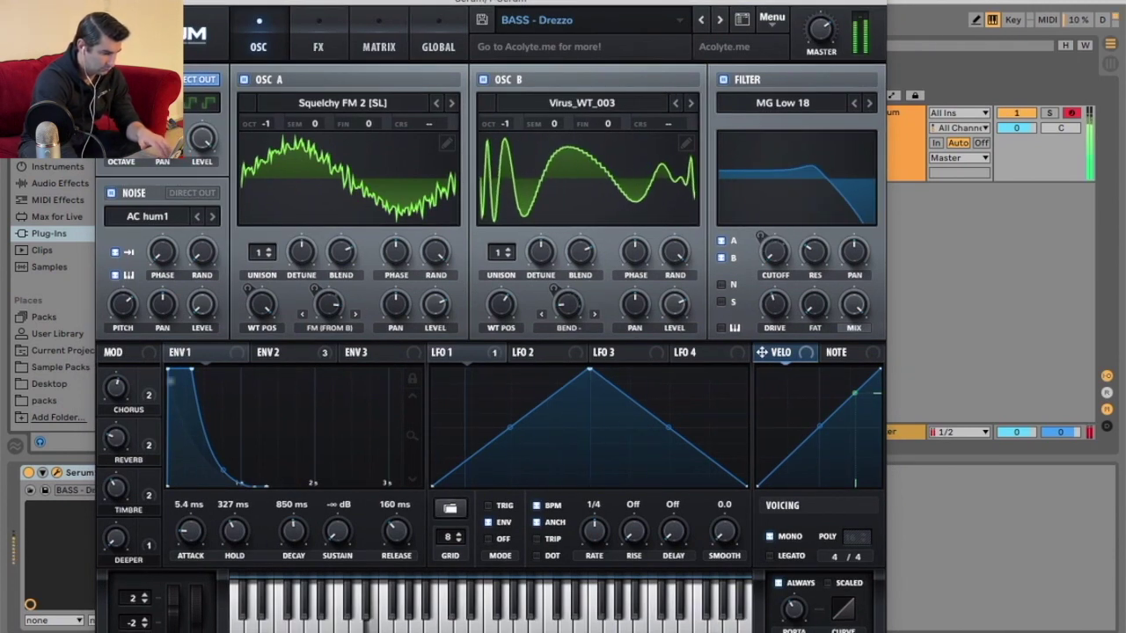
pyautogui.press('super+w')
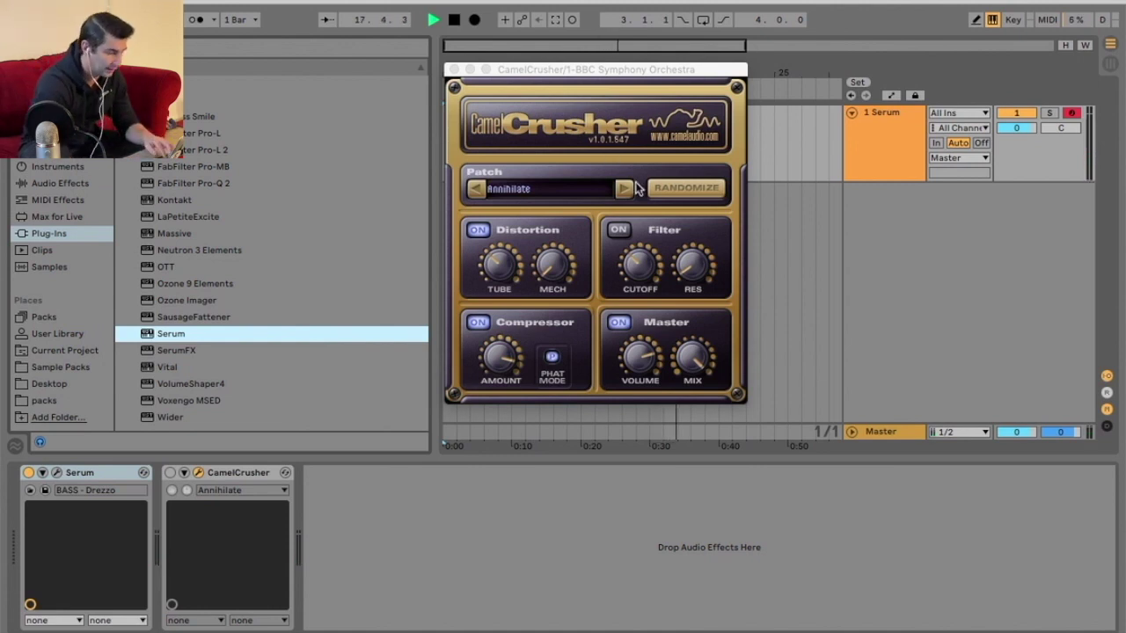
pyautogui.click(422, 507)
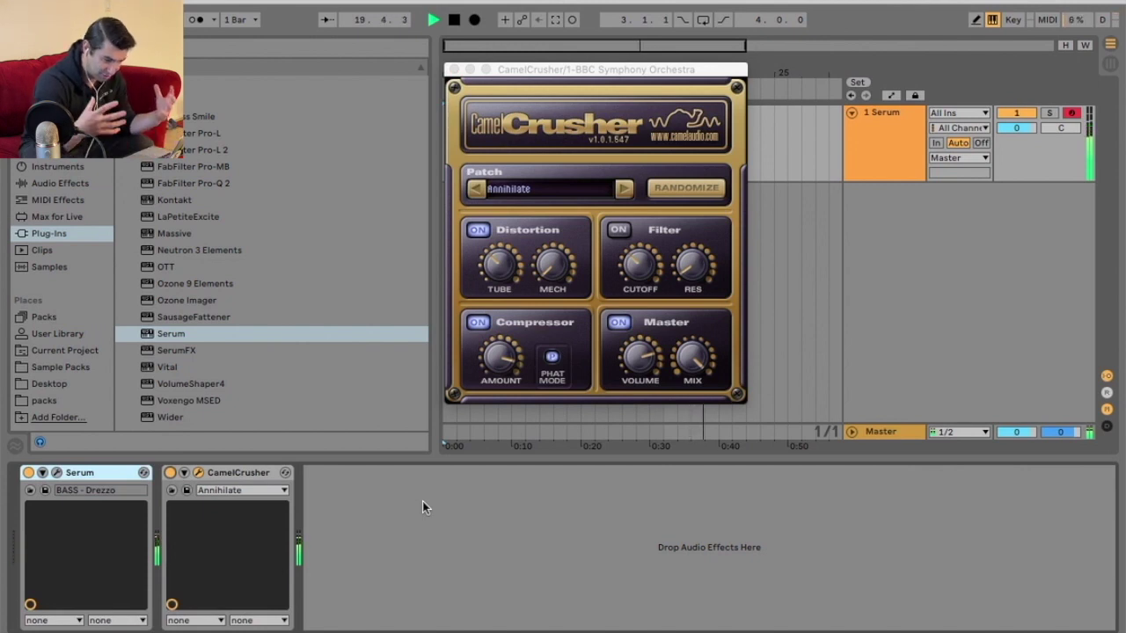
# - Load CamelCrusher's British Clean patch, then advance to British HiGain and audition it on the Serum bass
pyautogui.click(543, 190)
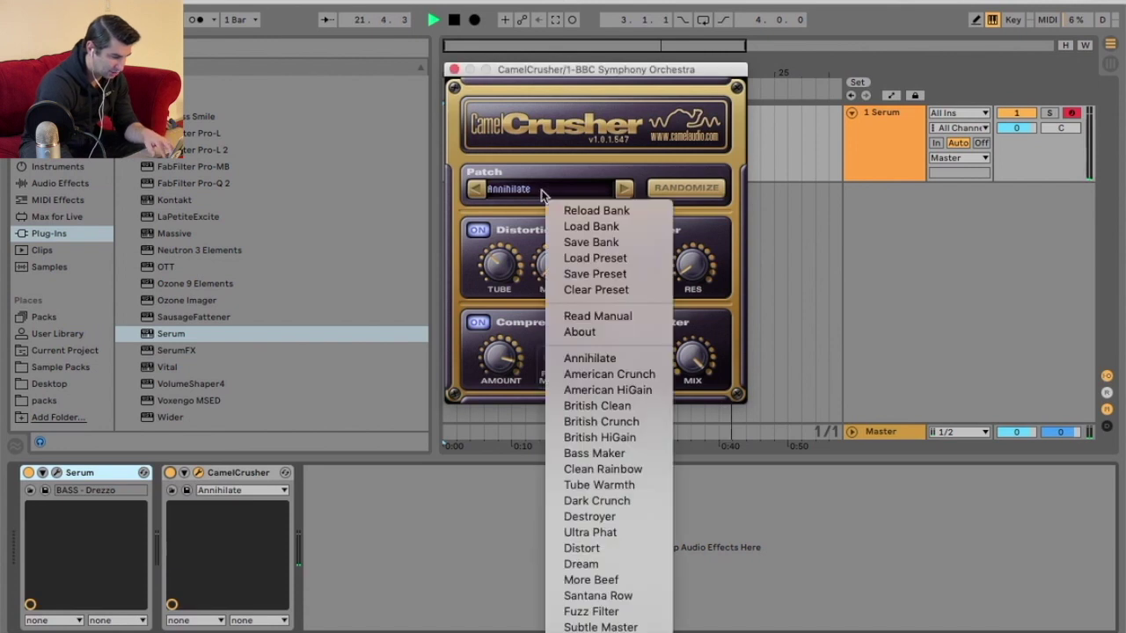
pyautogui.click(641, 399)
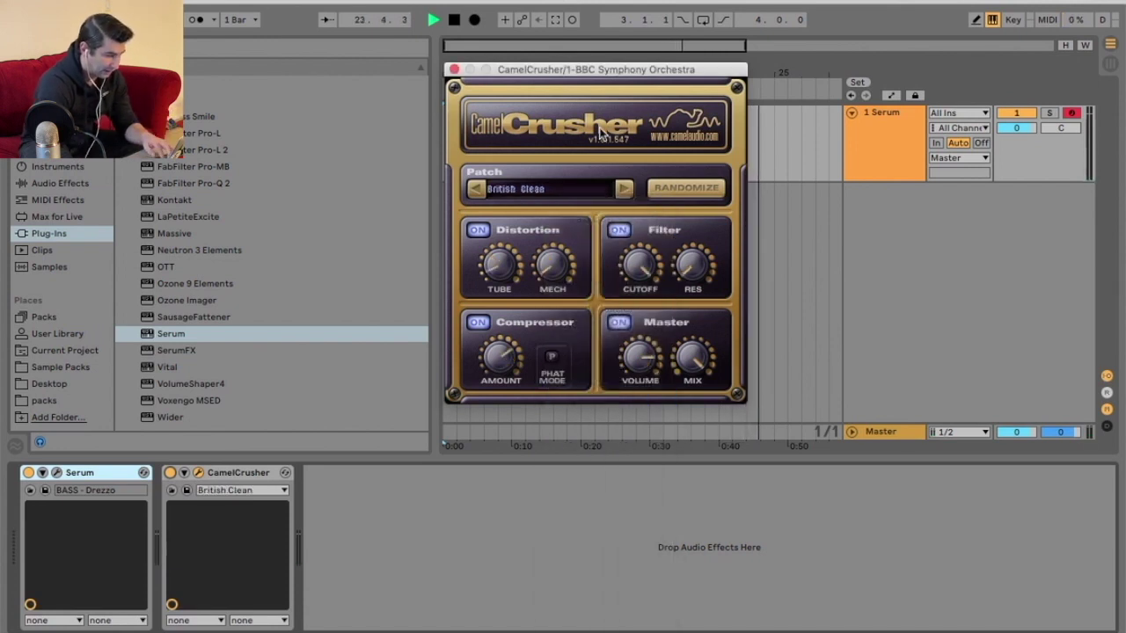
pyautogui.click(623, 190)
pyautogui.click(623, 190)
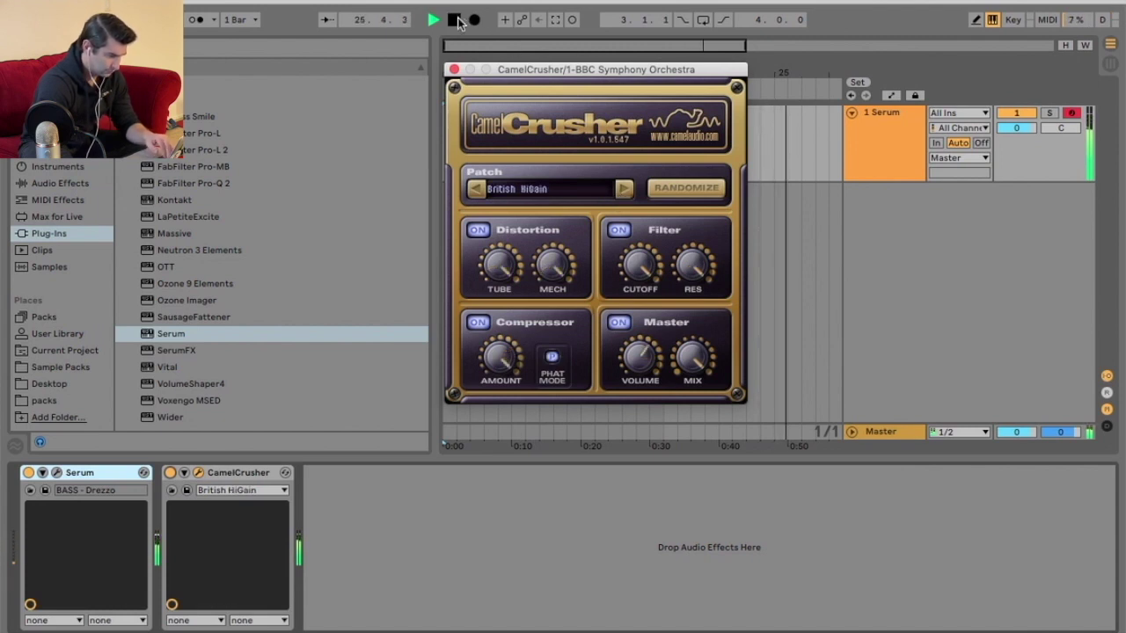
# - Stop playback, step through the CamelCrusher patches up to Destroyer and advance two patches further
pyautogui.press('space')
pyautogui.click(629, 189)
pyautogui.click(625, 189)
pyautogui.click(624, 189)
pyautogui.click(625, 189)
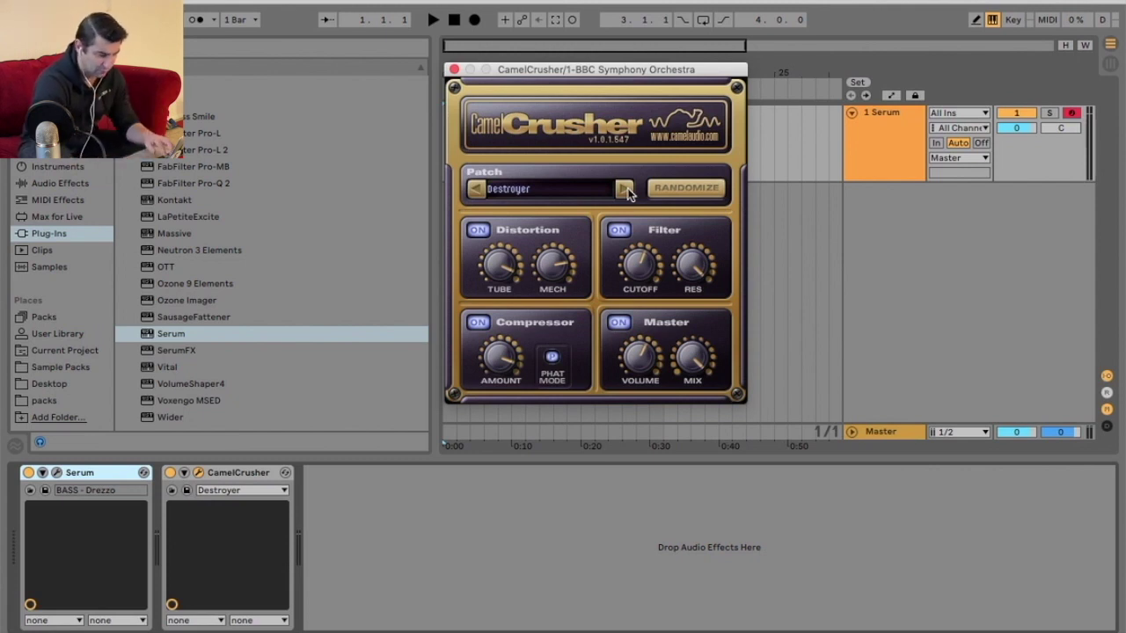
pyautogui.click(624, 190)
pyautogui.click(625, 190)
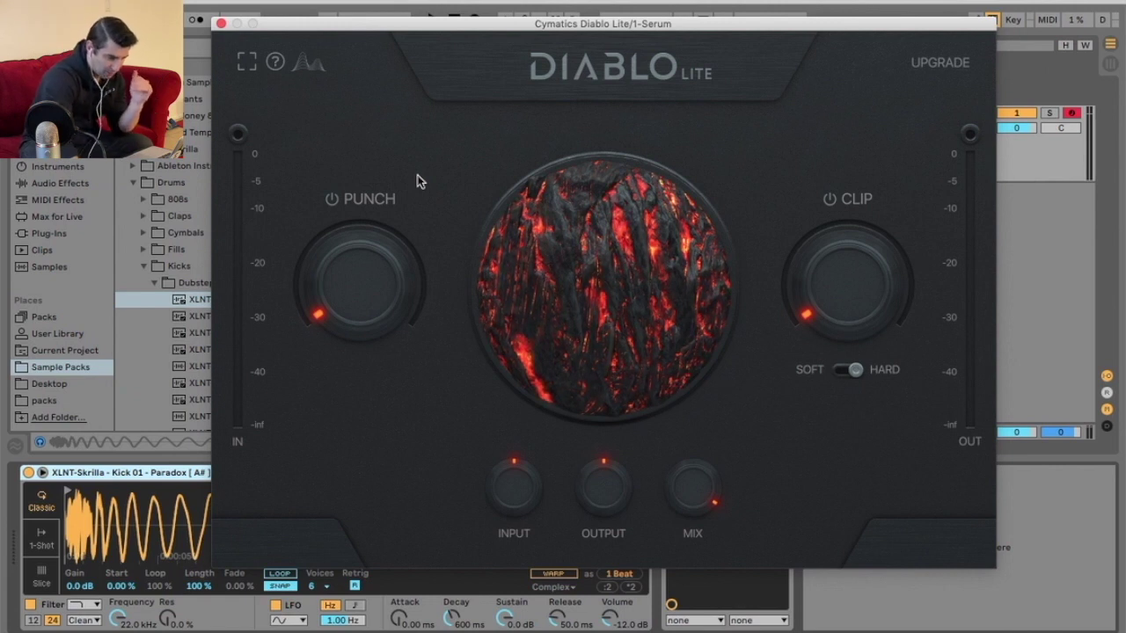
pyautogui.moveTo(871, 249)
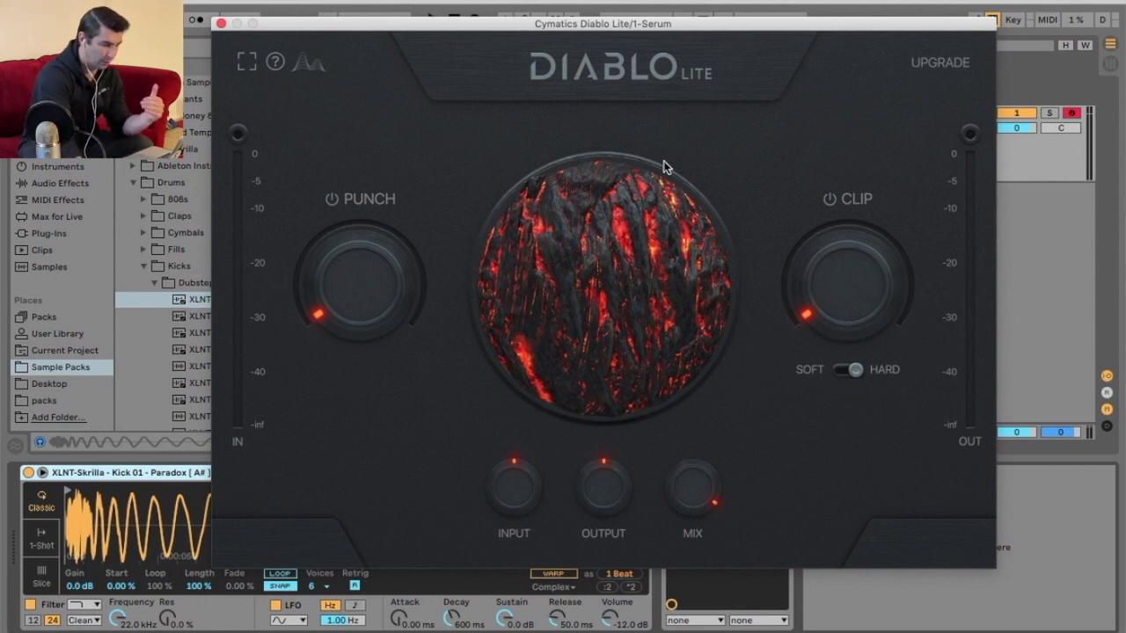
# - Close the Diablo Lite window on Serum and play the Kick 01 - Paradox sample with Diablo Lite bypassed
pyautogui.click(220, 25)
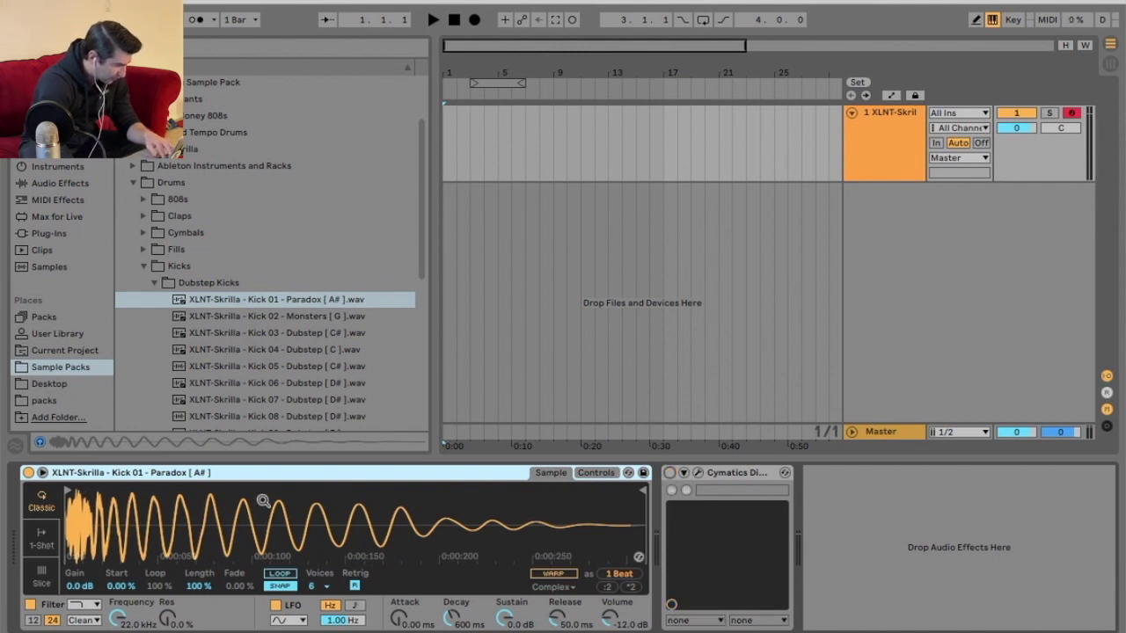
pyautogui.press('a')
pyautogui.press('a')
pyautogui.press('a')
pyautogui.press('a')
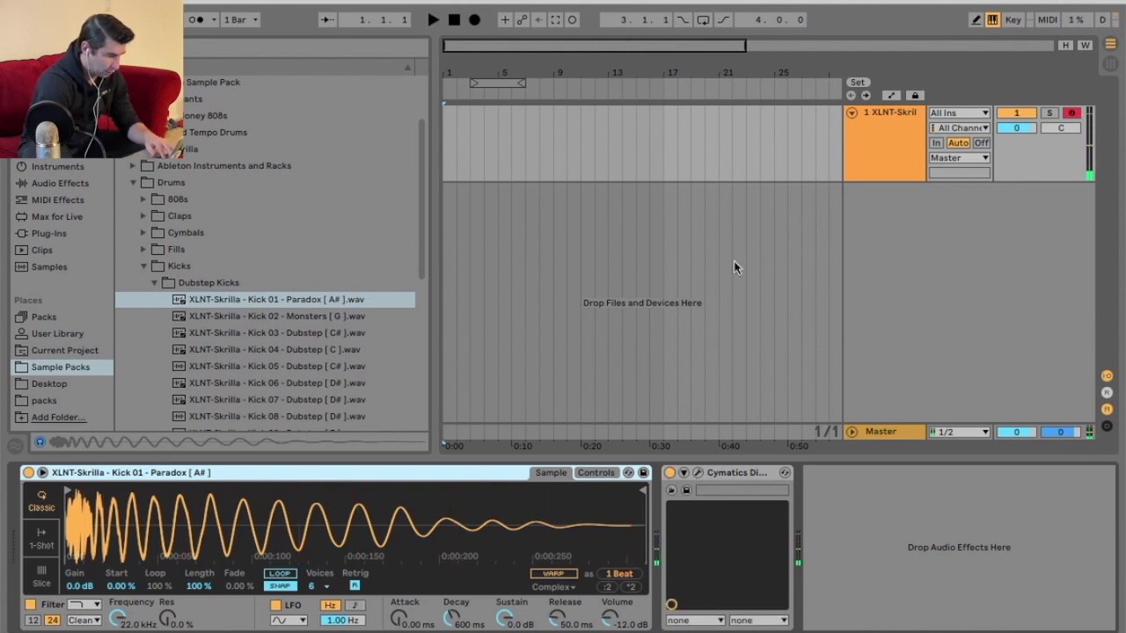
# - Play the kick through Diablo Lite while turning Punch and Clip up to maximum
pyautogui.press('a')
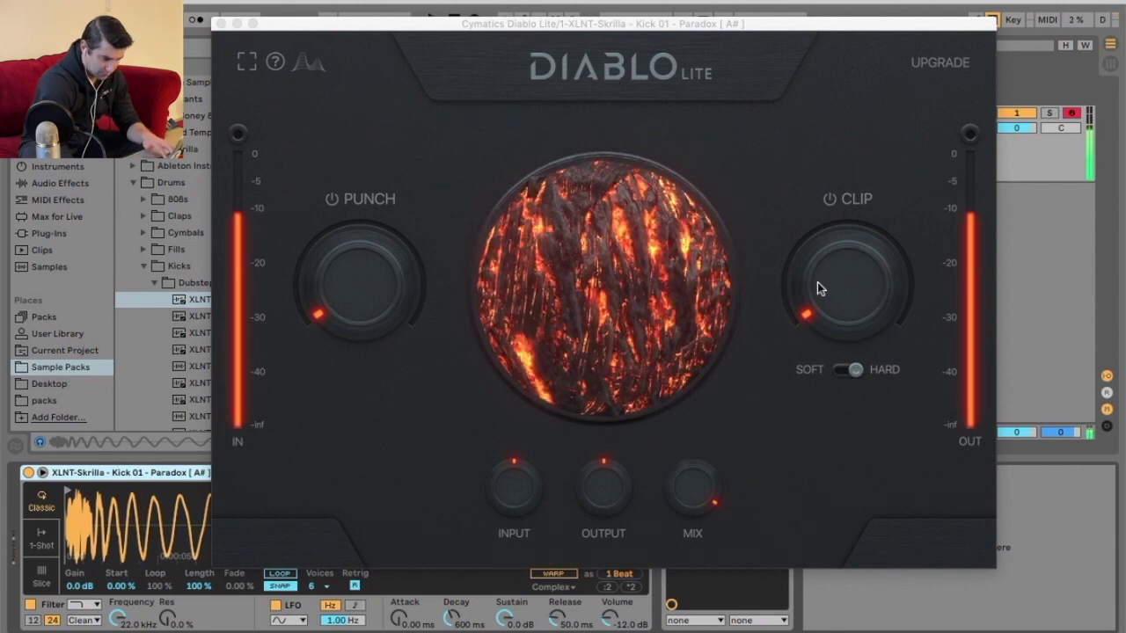
pyautogui.moveTo(360, 281); pyautogui.dragTo(360, 136)
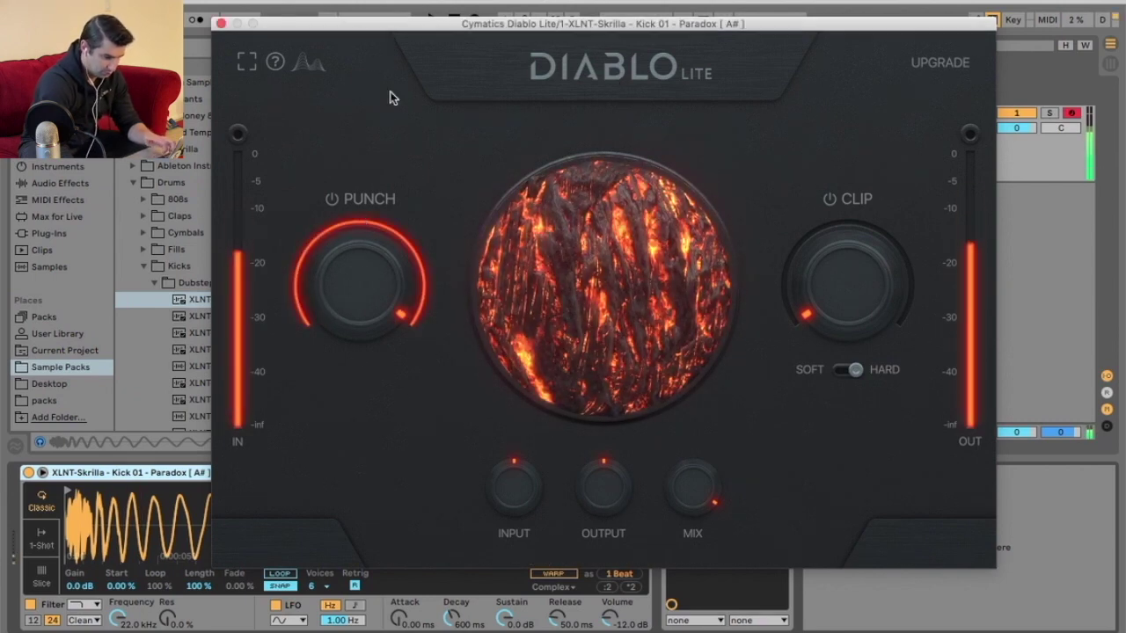
pyautogui.moveTo(815, 217); pyautogui.dragTo(815, 97)
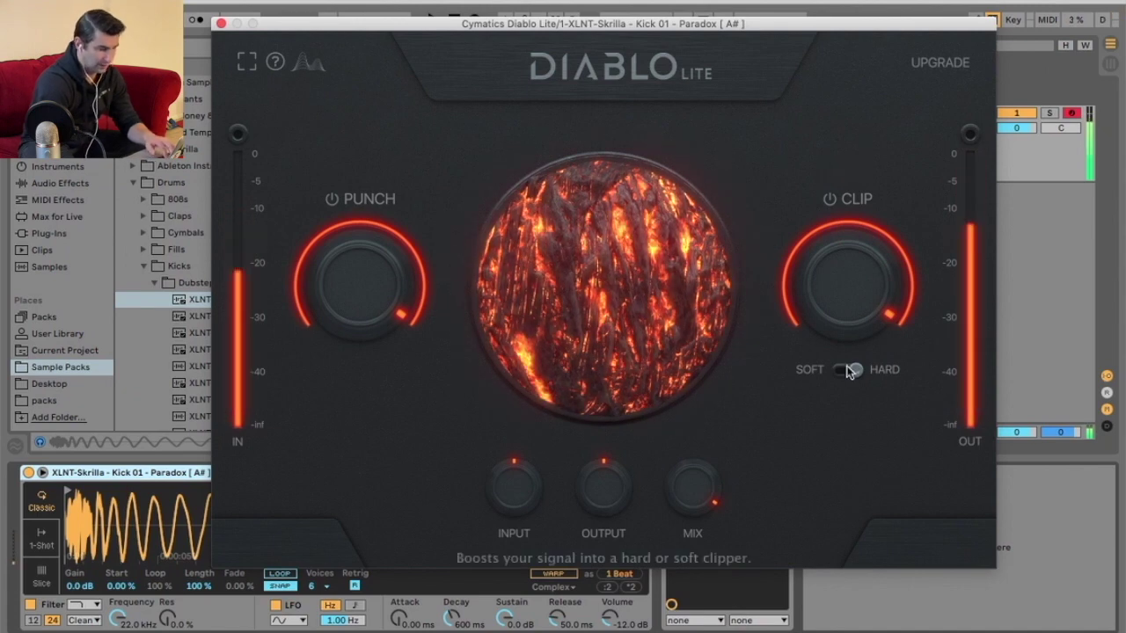
# - Compare Soft and Hard clipping on the kick, ending on Hard, and reset Punch to its minimum
pyautogui.click(849, 371)
pyautogui.doubleClick(360, 281)
pyautogui.click(842, 370)
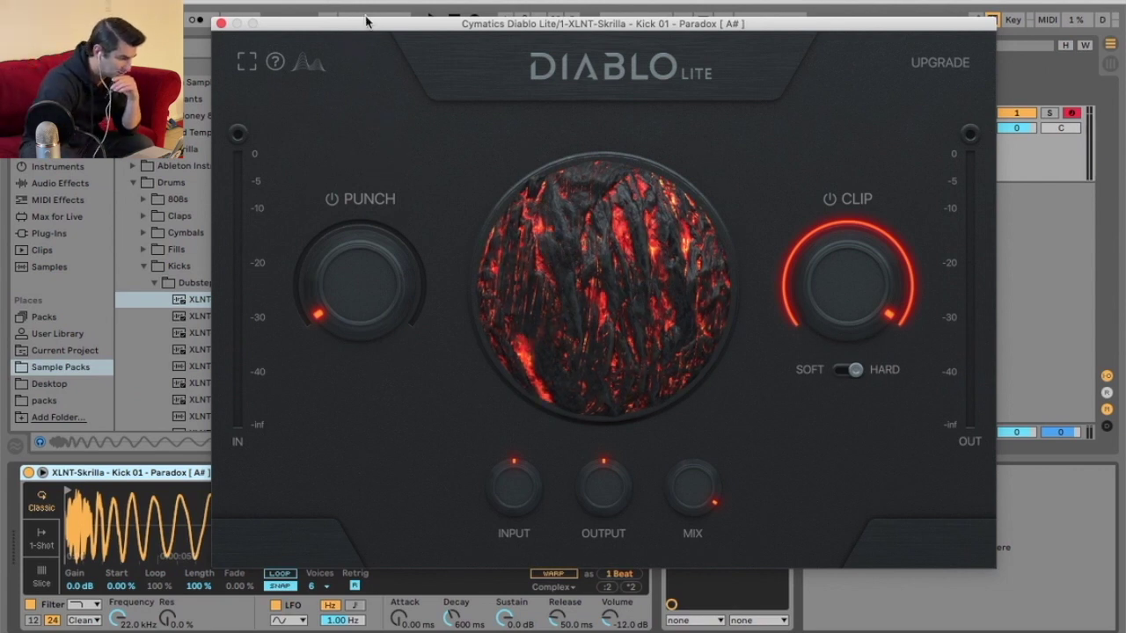
# - Replace the kick in the sampler with Snare 01 - Paradox from the Dubstep Snares folder
pyautogui.moveTo(365, 21); pyautogui.dragTo(448, 0)
pyautogui.click(143, 266)
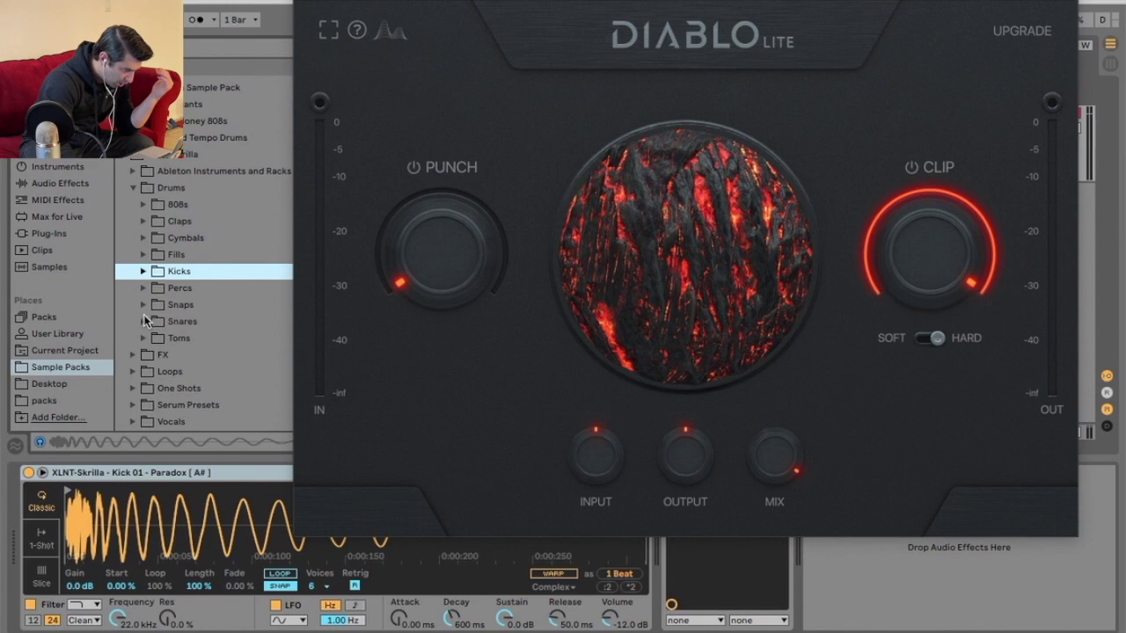
pyautogui.click(143, 320)
pyautogui.scroll(-3, 155, 326)
pyautogui.moveTo(227, 271); pyautogui.dragTo(176, 493)
# - Enable Diablo Lite on the snare, bring its window back into view and turn up Punch
pyautogui.moveTo(393, 2); pyautogui.dragTo(753, 604)
pyautogui.click(669, 475)
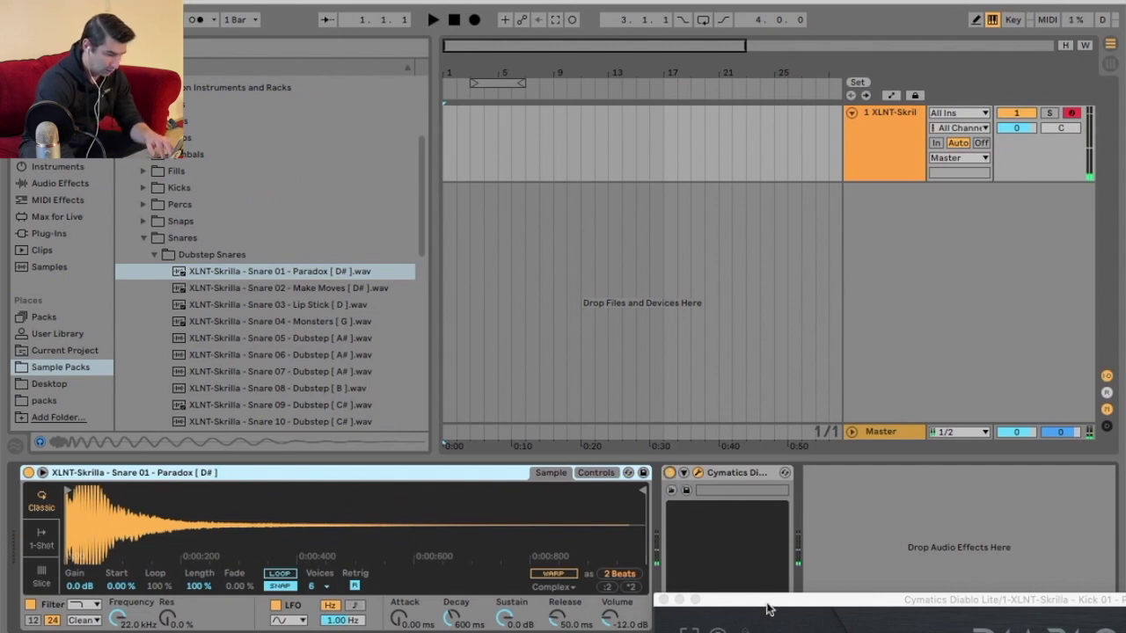
pyautogui.moveTo(767, 604); pyautogui.dragTo(328, 3)
pyautogui.moveTo(363, 253); pyautogui.dragTo(367, 92)
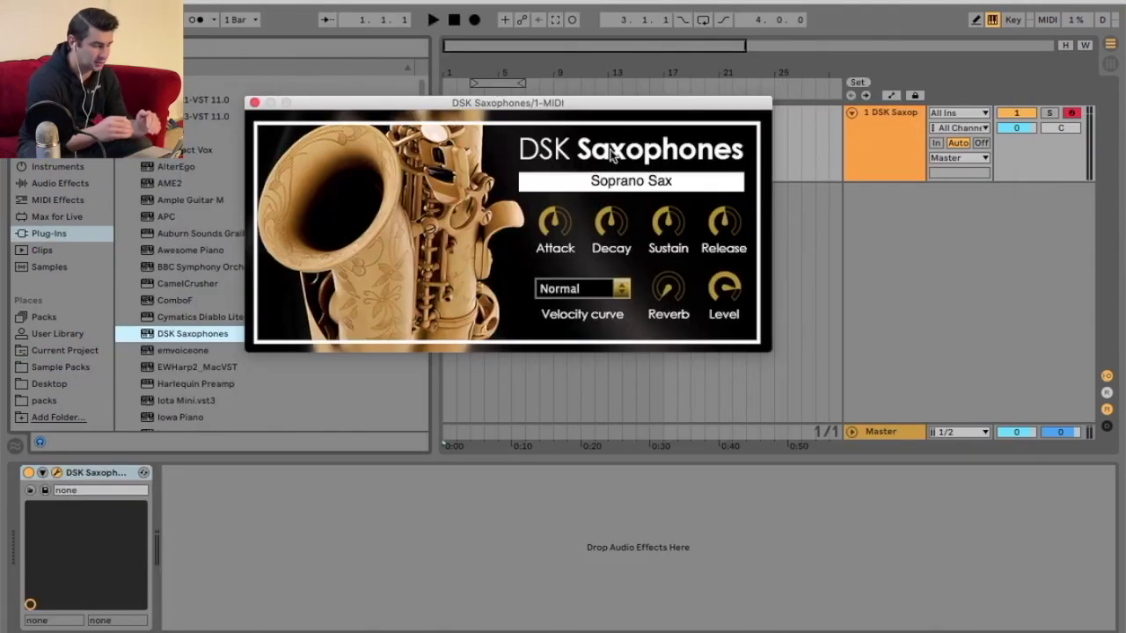
# - Play DSK Saxophones' Soprano Sax with the Reverb turned up, and switch the instrument to Tenor Sax
pyautogui.click(626, 187)
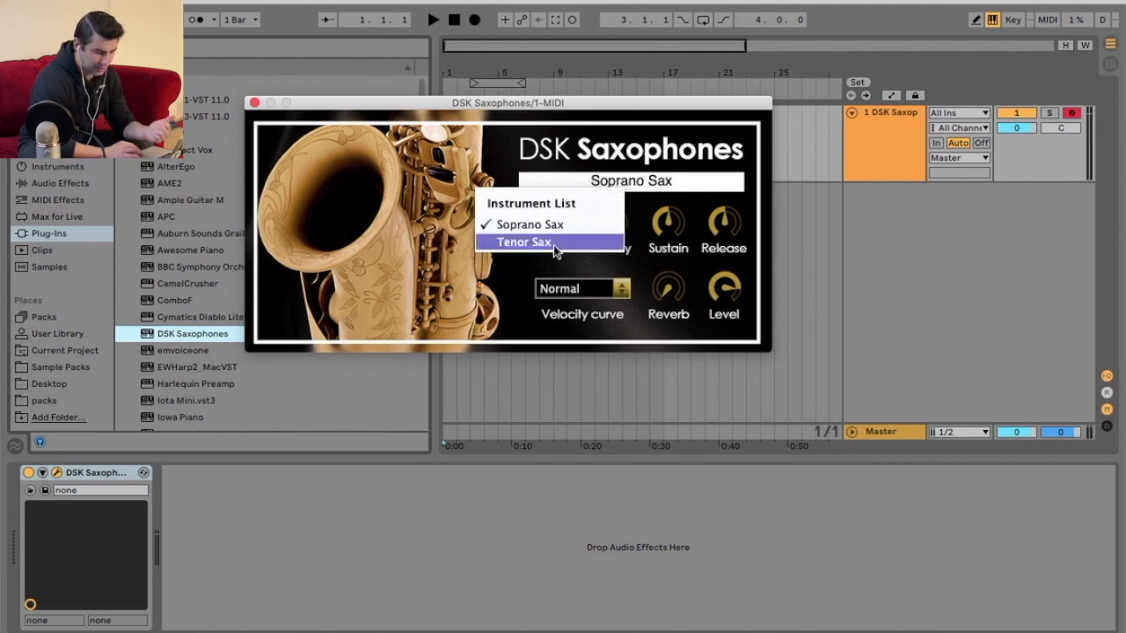
pyautogui.click(508, 149)
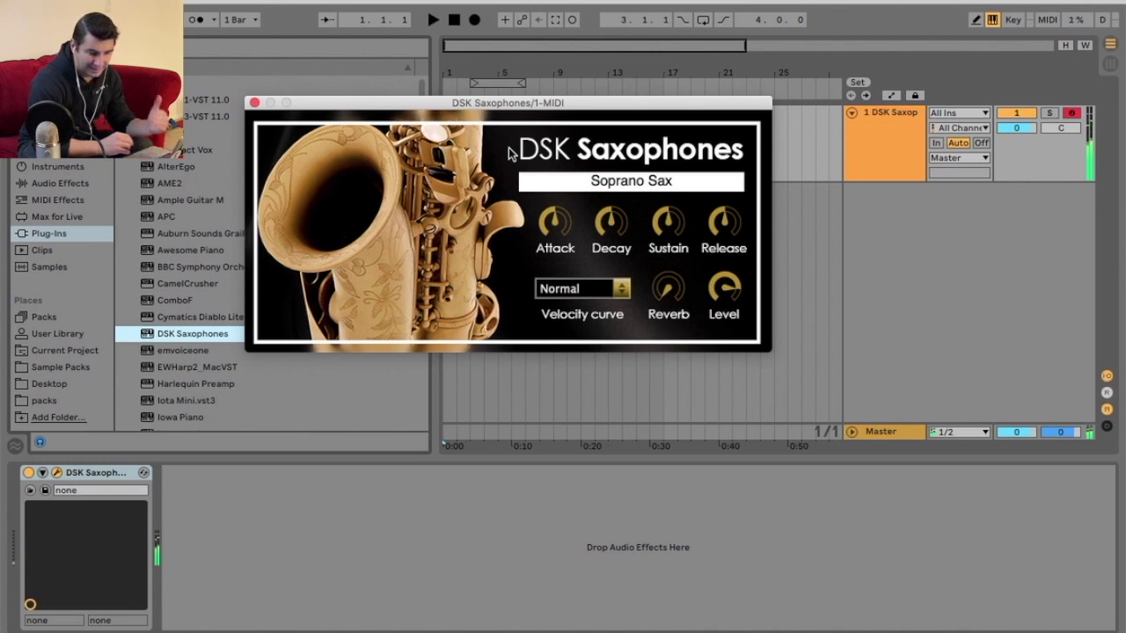
pyautogui.moveTo(670, 295); pyautogui.dragTo(677, 176)
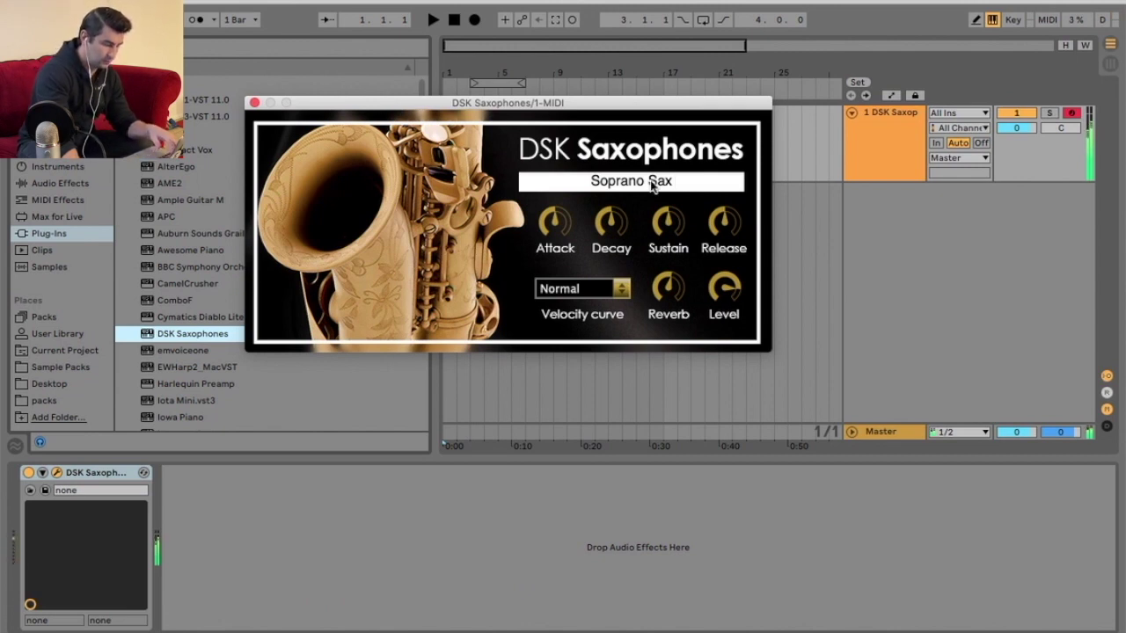
pyautogui.click(651, 185)
pyautogui.click(595, 240)
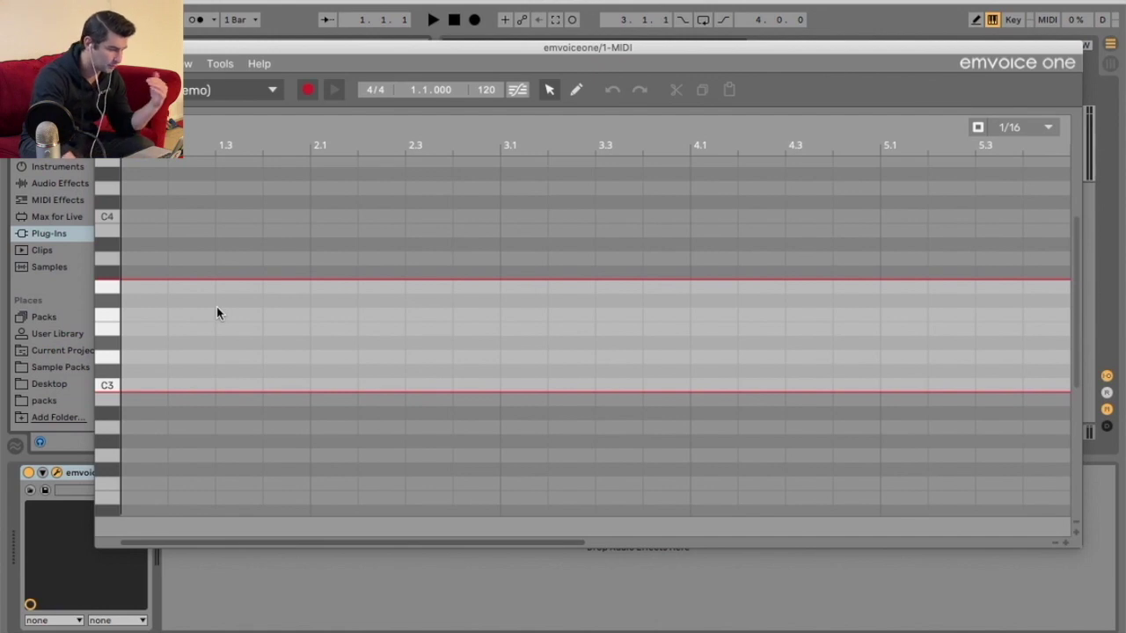
# - View the Emvoice One voice list and play back the one-bar C3 note with the lyric "I walked down the street"
pyautogui.click(235, 93)
pyautogui.click(235, 96)
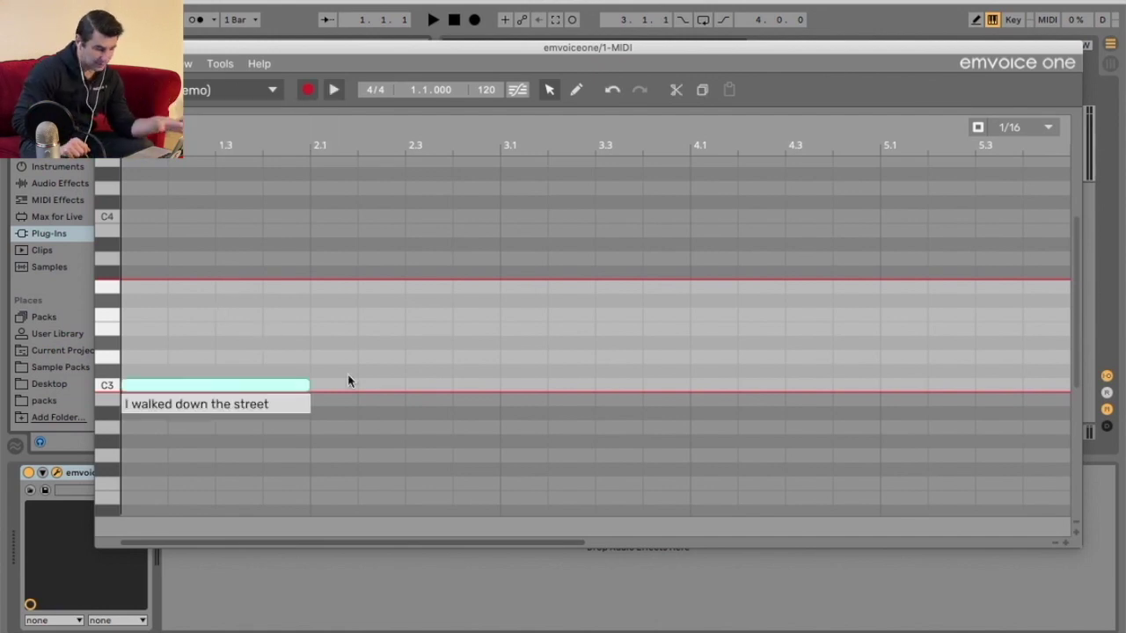
pyautogui.click(434, 21)
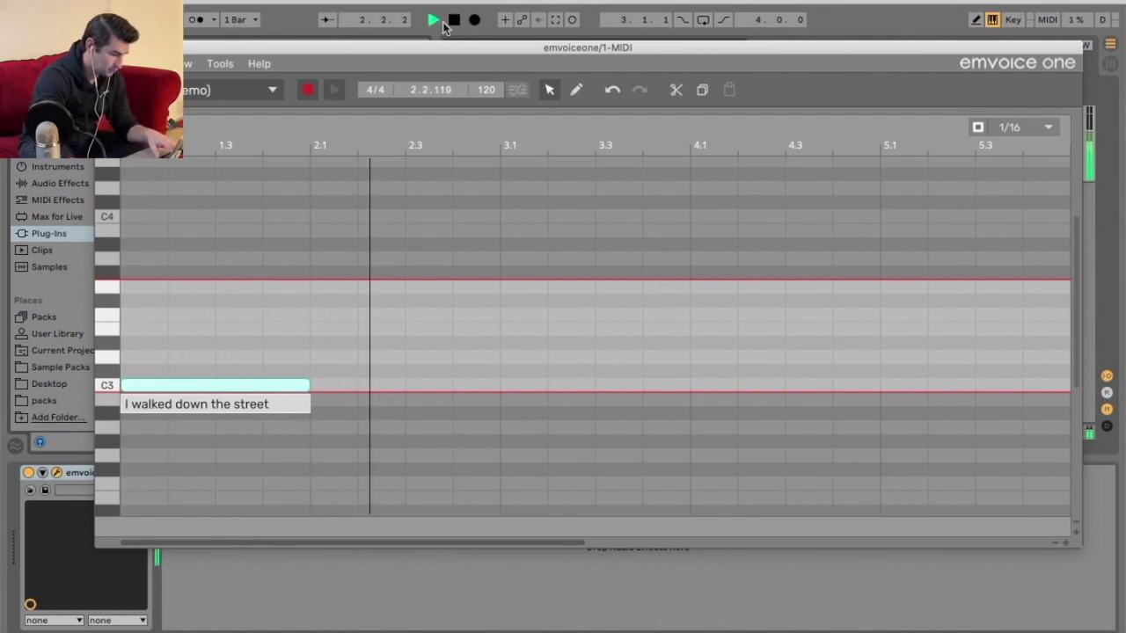
pyautogui.press('space')
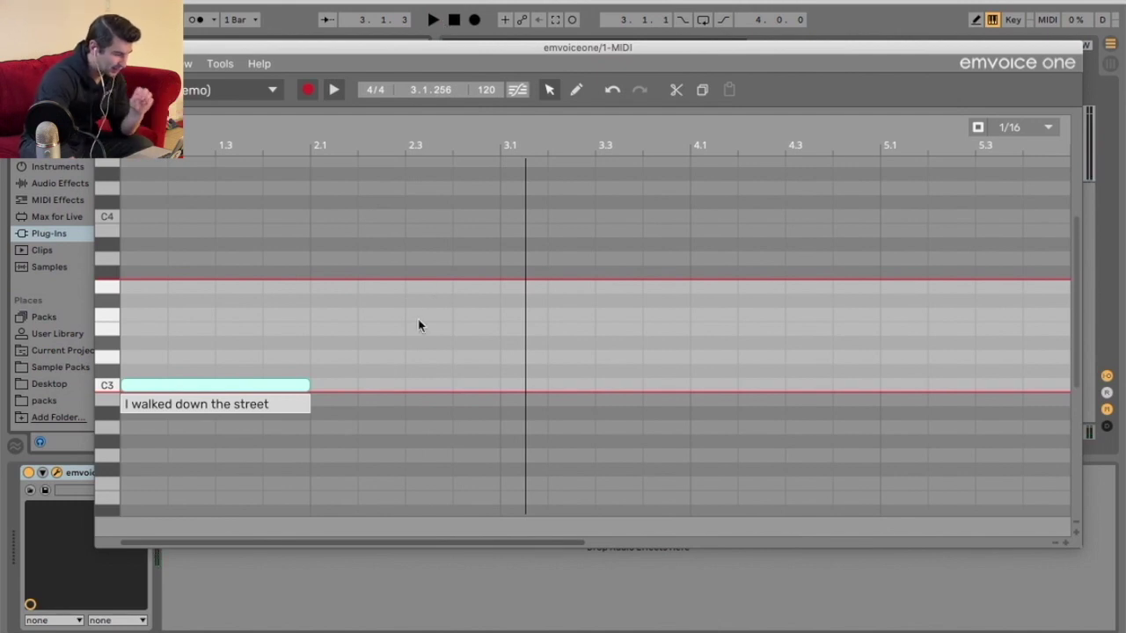
# - Shorten the C3 note to one beat and add one-beat D#3 and G3 notes directly after it
pyautogui.moveTo(307, 385); pyautogui.dragTo(166, 385)
pyautogui.doubleClick(183, 342)
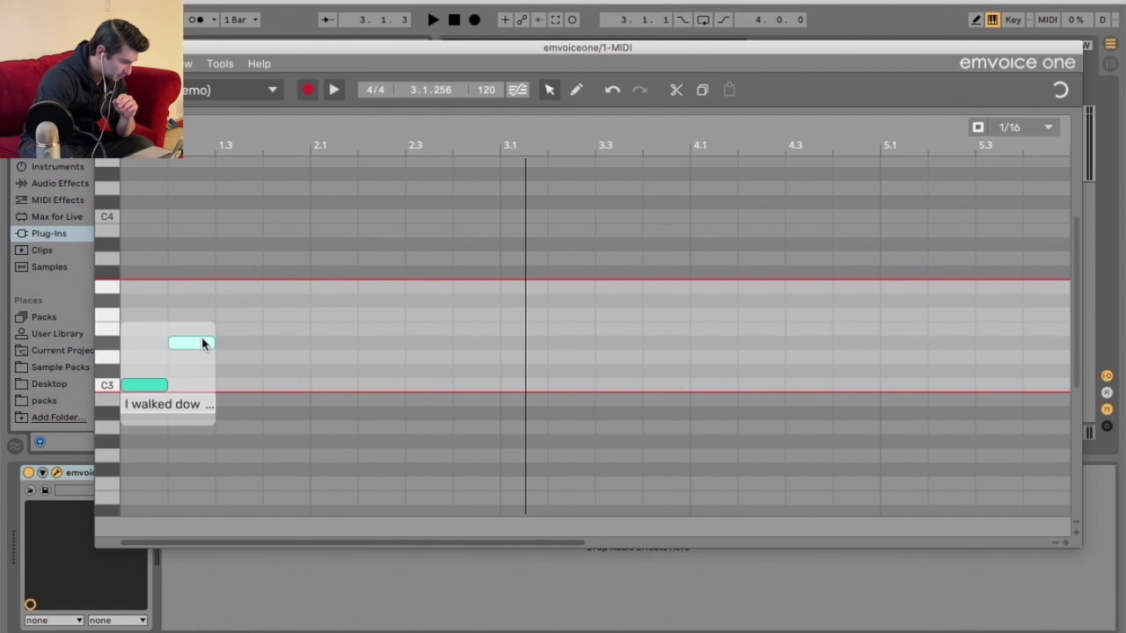
pyautogui.click(237, 293)
pyautogui.doubleClick(242, 287)
pyautogui.moveTo(243, 286); pyautogui.dragTo(220, 288)
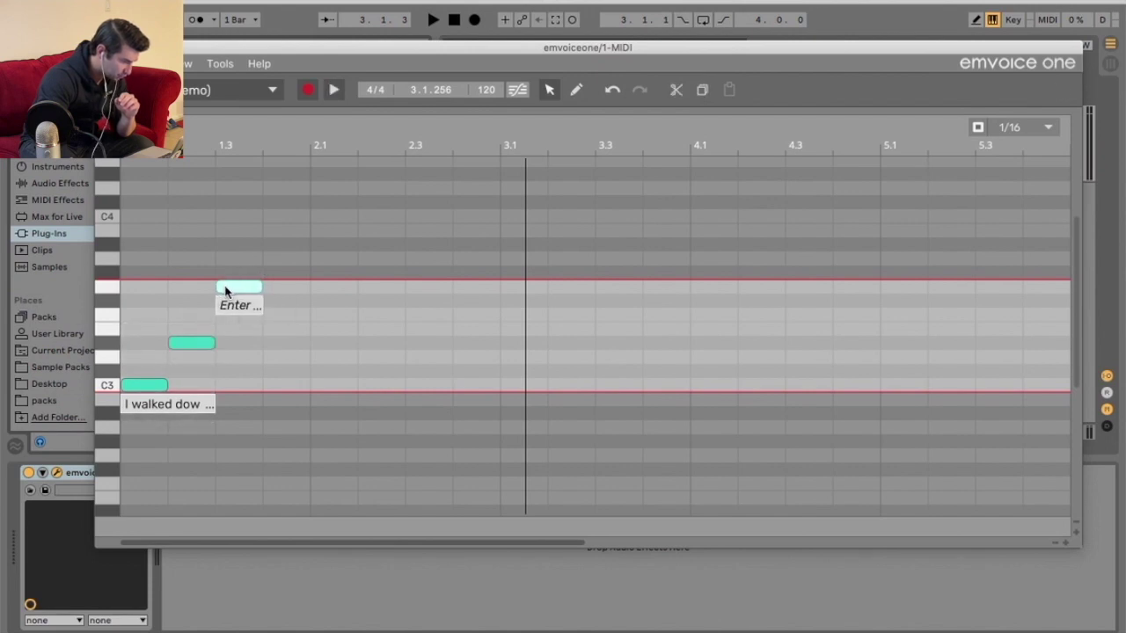
# - Add a one-beat D#3 note on beat 1.4 and a one-beat C3 note on 2.1, and play the melody
pyautogui.click(308, 309)
pyautogui.doubleClick(291, 343)
pyautogui.moveTo(293, 343); pyautogui.dragTo(269, 343)
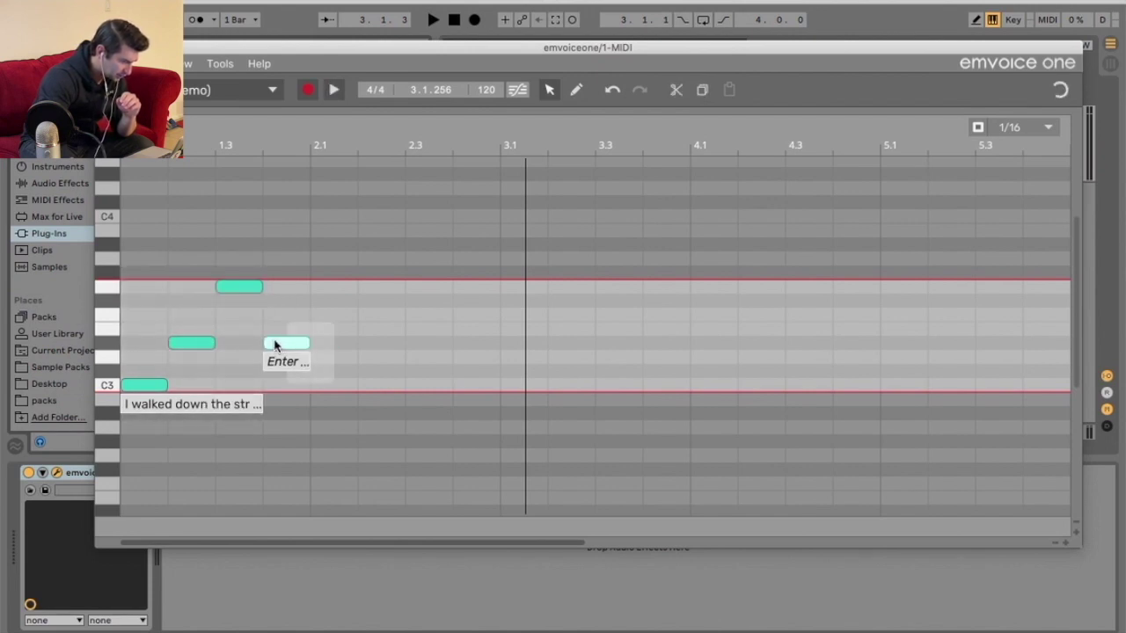
pyautogui.doubleClick(349, 384)
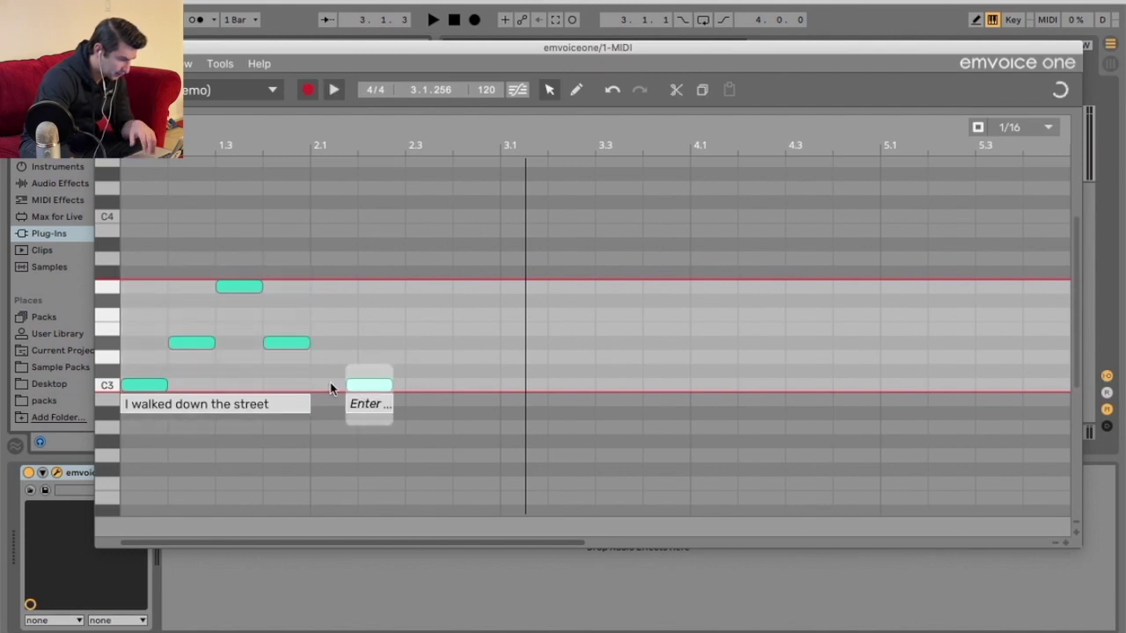
pyautogui.moveTo(352, 384); pyautogui.dragTo(317, 385)
pyautogui.press('space')
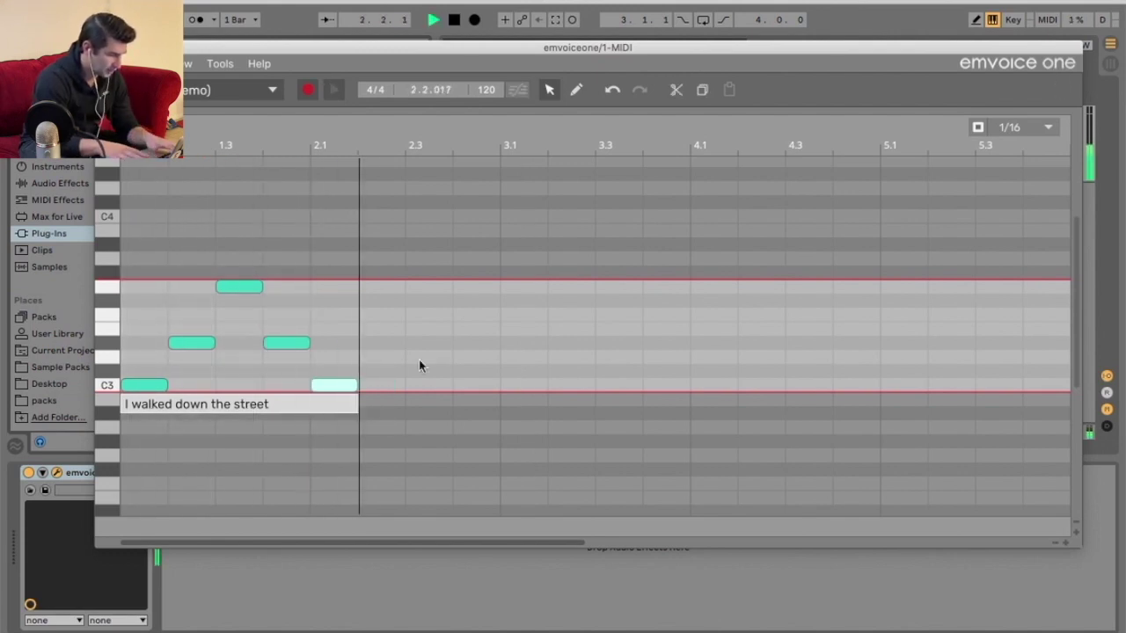
pyautogui.press('space')
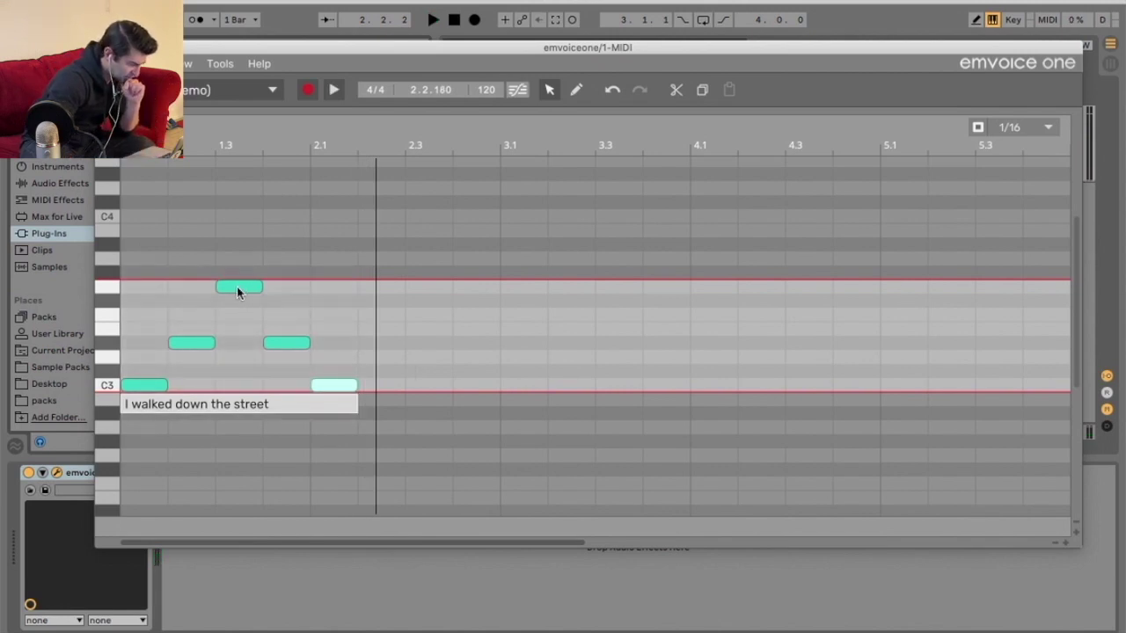
# - Shorten both D#3 notes and the last C3 note to half a beat, extend the G3 note to 1.5 beats and play the melody
pyautogui.moveTo(208, 336); pyautogui.dragTo(191, 342)
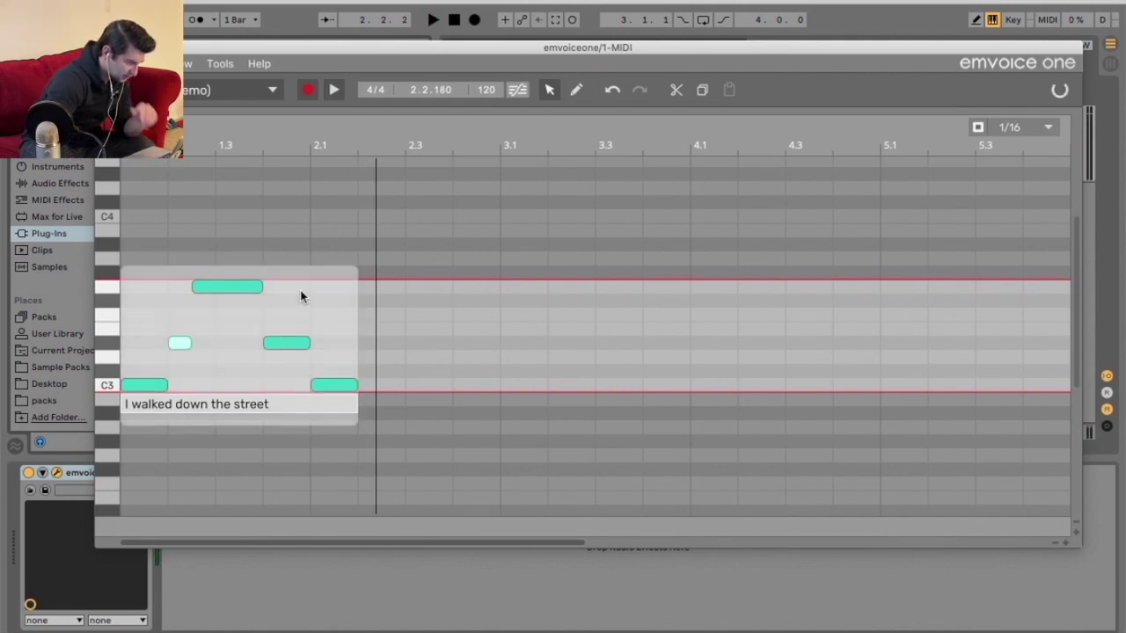
pyautogui.moveTo(309, 349); pyautogui.dragTo(283, 342)
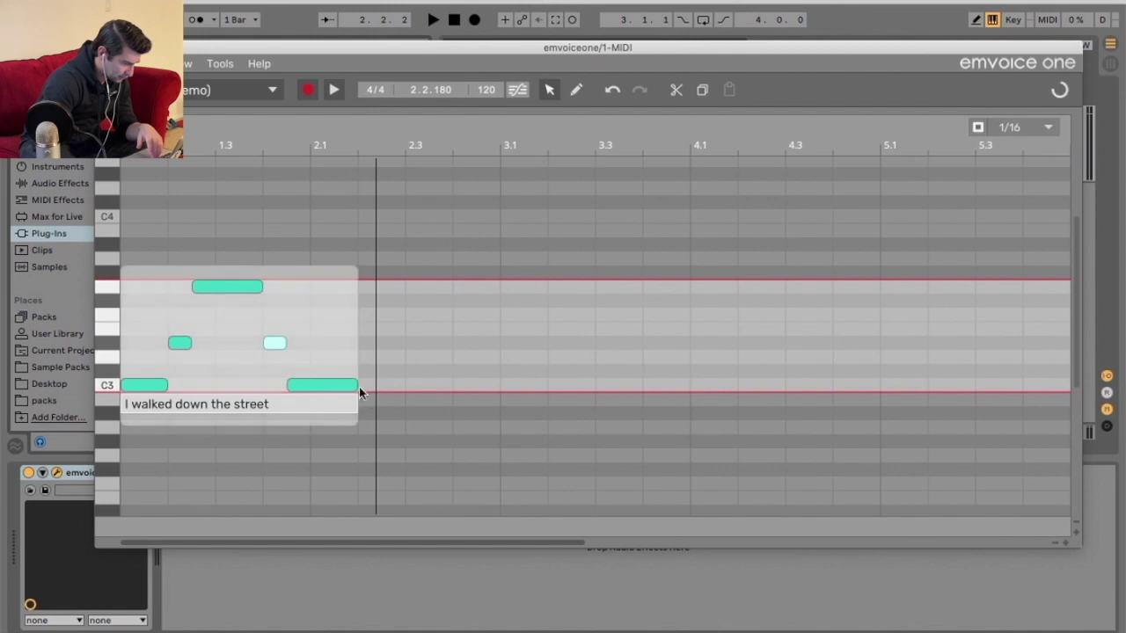
pyautogui.moveTo(355, 384); pyautogui.dragTo(324, 383)
pyautogui.press('space')
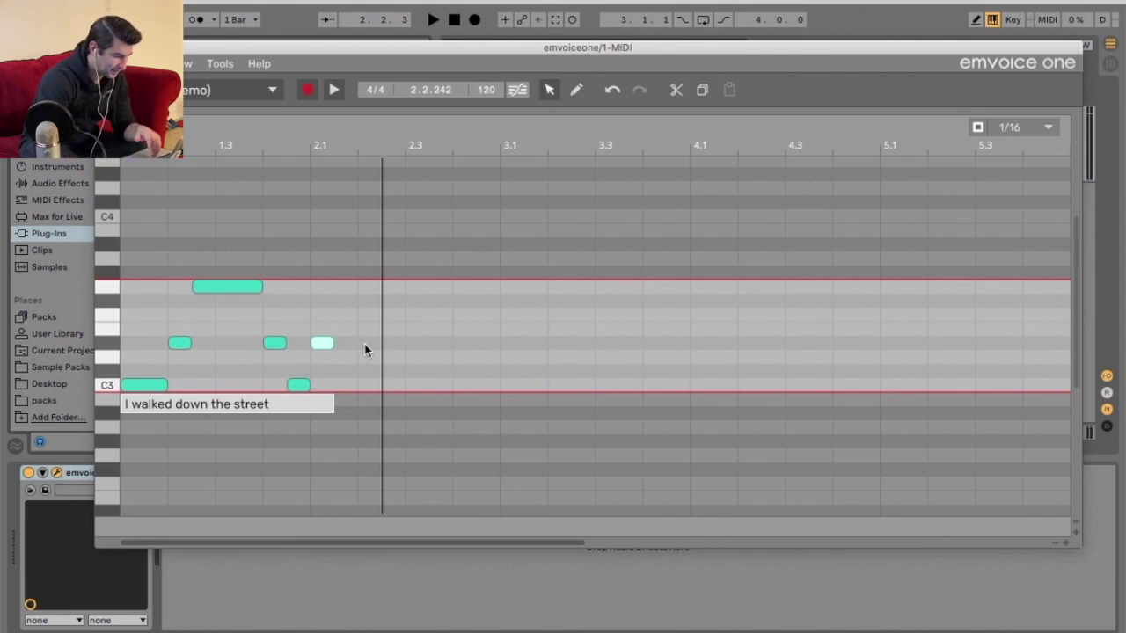
# - Extend the melody with a half-beat G3 note and a one-beat D#3 note, and play it back
pyautogui.doubleClick(367, 290)
pyautogui.moveTo(367, 294); pyautogui.dragTo(344, 289)
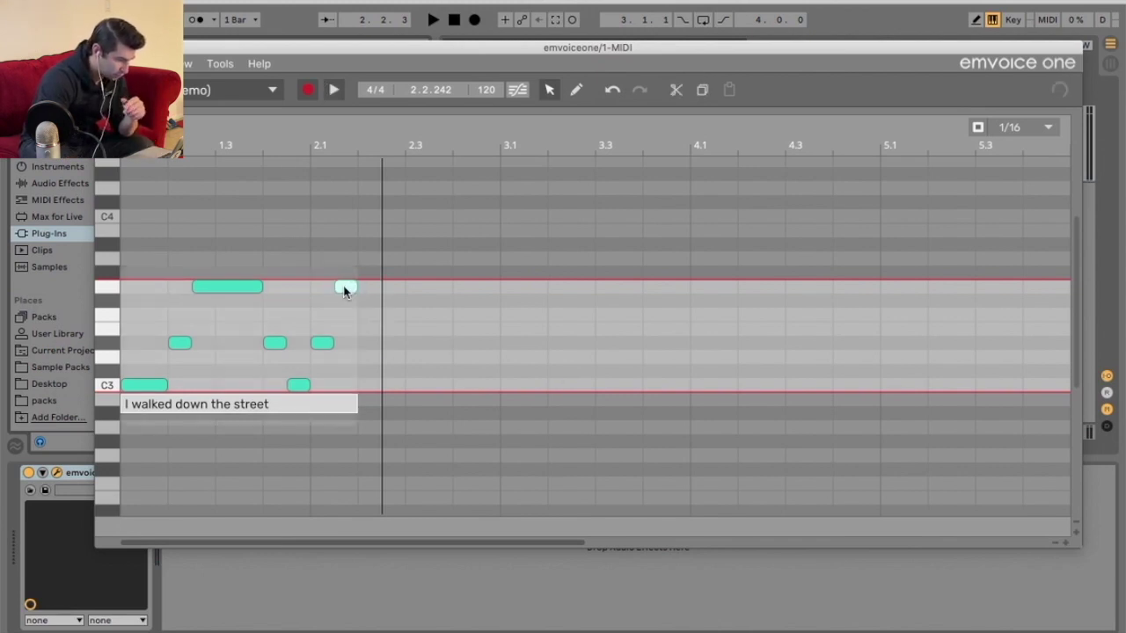
pyautogui.doubleClick(369, 343)
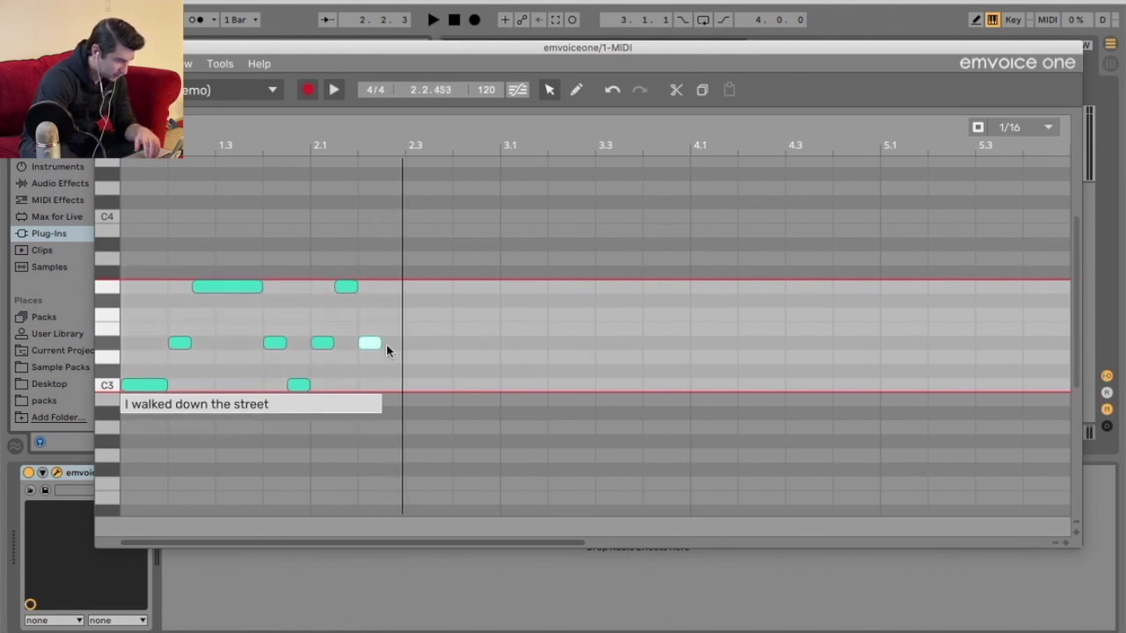
pyautogui.moveTo(378, 343); pyautogui.dragTo(404, 343)
pyautogui.press('space')
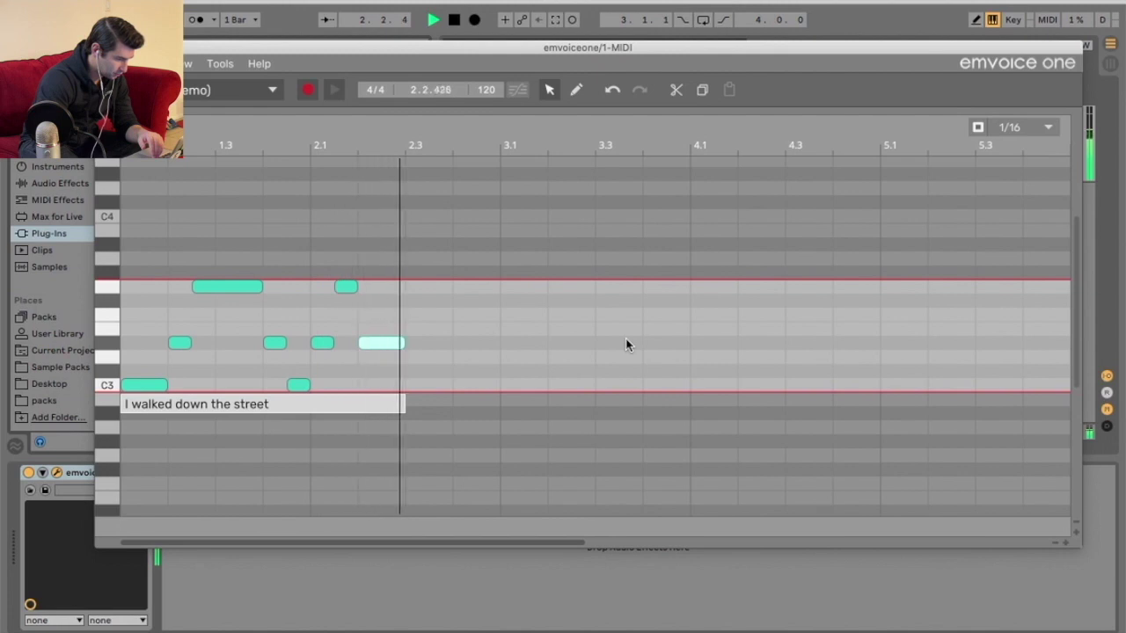
pyautogui.press('space')
# - Lower the melody's second note to D3 and the third to D#3, and delete the five notes after them
pyautogui.moveTo(201, 343); pyautogui.dragTo(199, 362)
pyautogui.moveTo(239, 287); pyautogui.dragTo(241, 341)
pyautogui.doubleClick(274, 343)
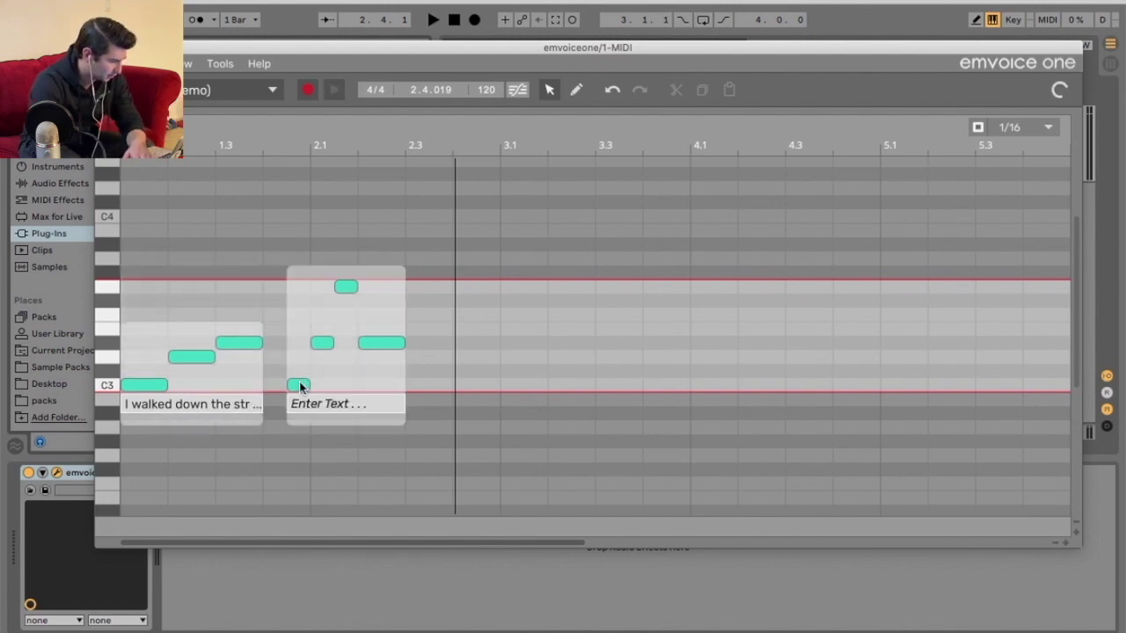
pyautogui.doubleClick(299, 385)
pyautogui.doubleClick(322, 343)
pyautogui.doubleClick(381, 343)
pyautogui.doubleClick(346, 287)
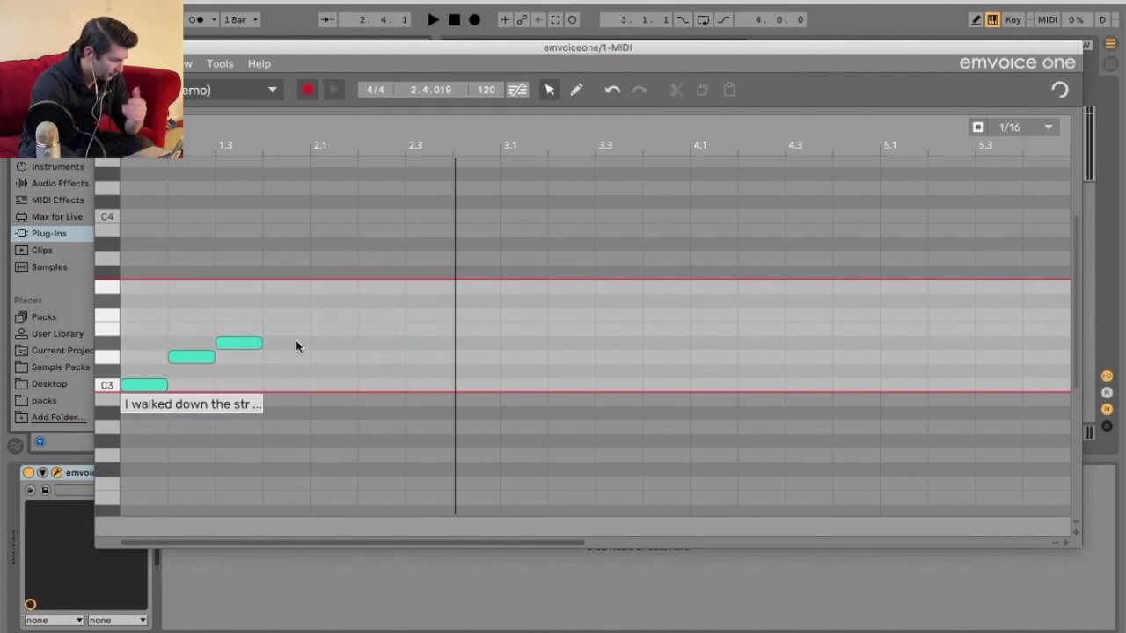
# - Add a one-beat D3 note as the melody's fourth note, ending at 2.1, and play the phrase
pyautogui.doubleClick(272, 355)
pyautogui.moveTo(296, 359); pyautogui.dragTo(310, 358)
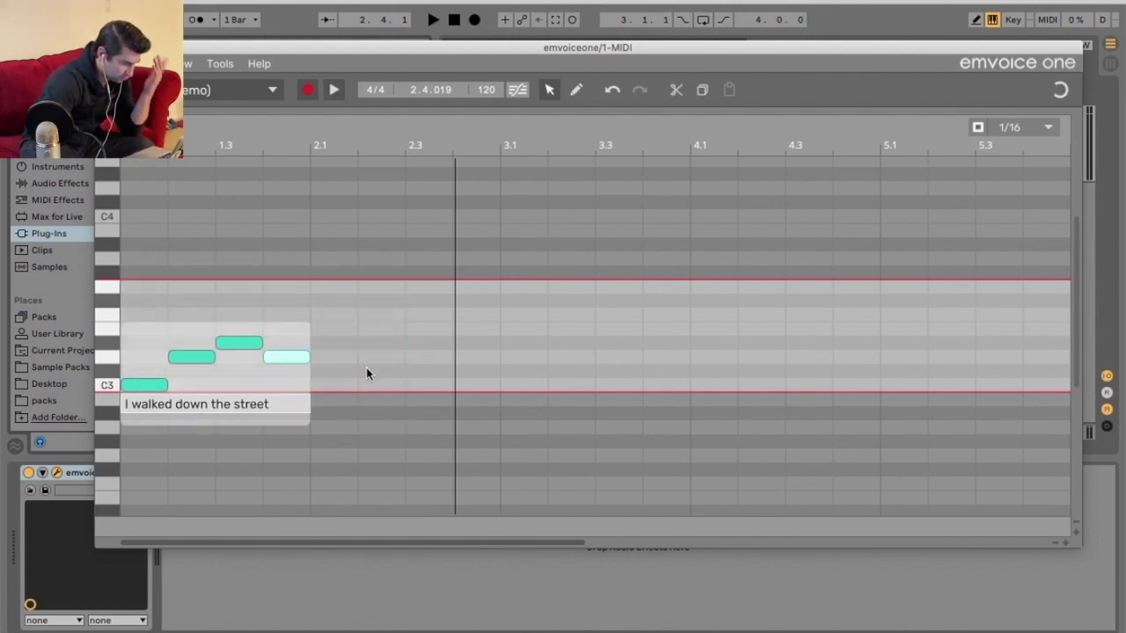
pyautogui.press('space')
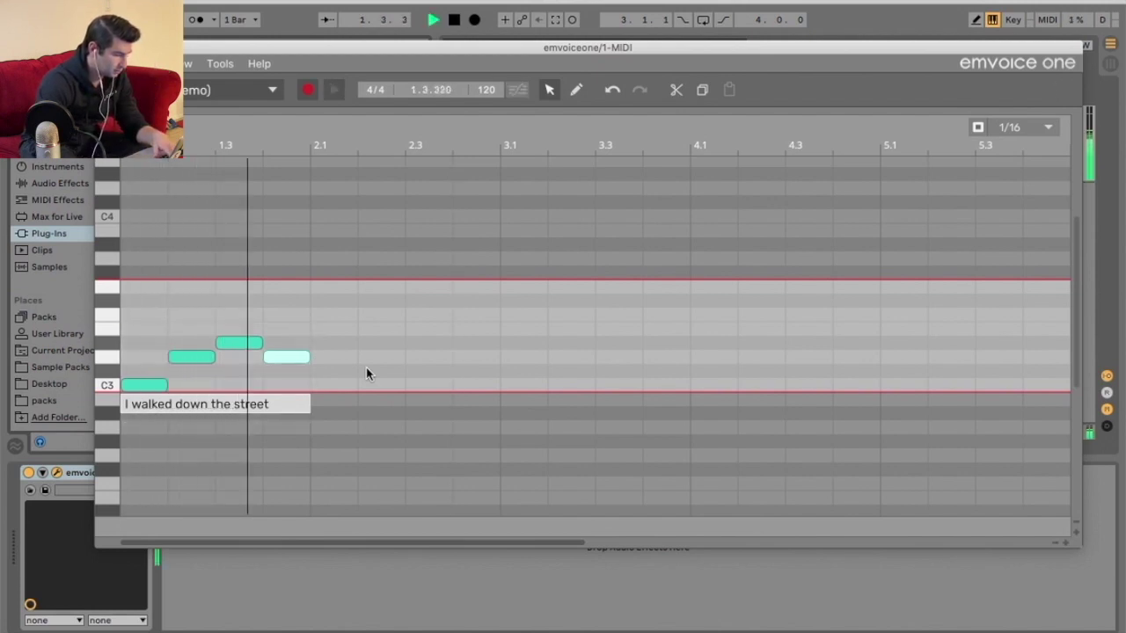
pyautogui.press('space')
pyautogui.press('space')
pyautogui.press('space')
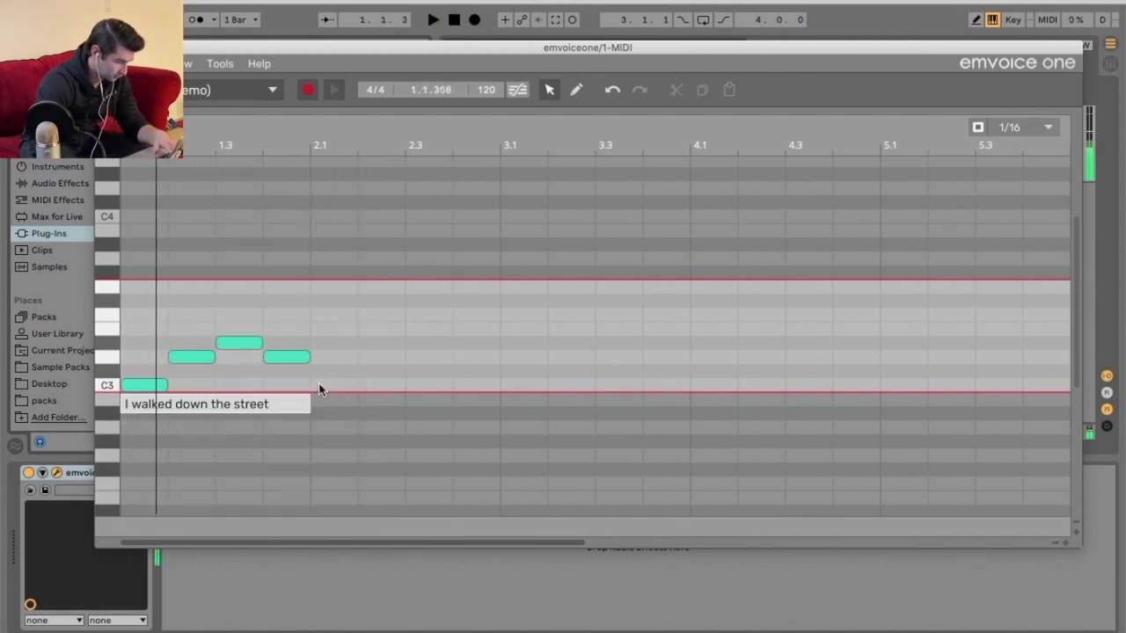
# - Add a one-beat fifth note at 2.1, raise it to G3 and play the melody back
pyautogui.doubleClick(327, 385)
pyautogui.moveTo(327, 385); pyautogui.dragTo(344, 291)
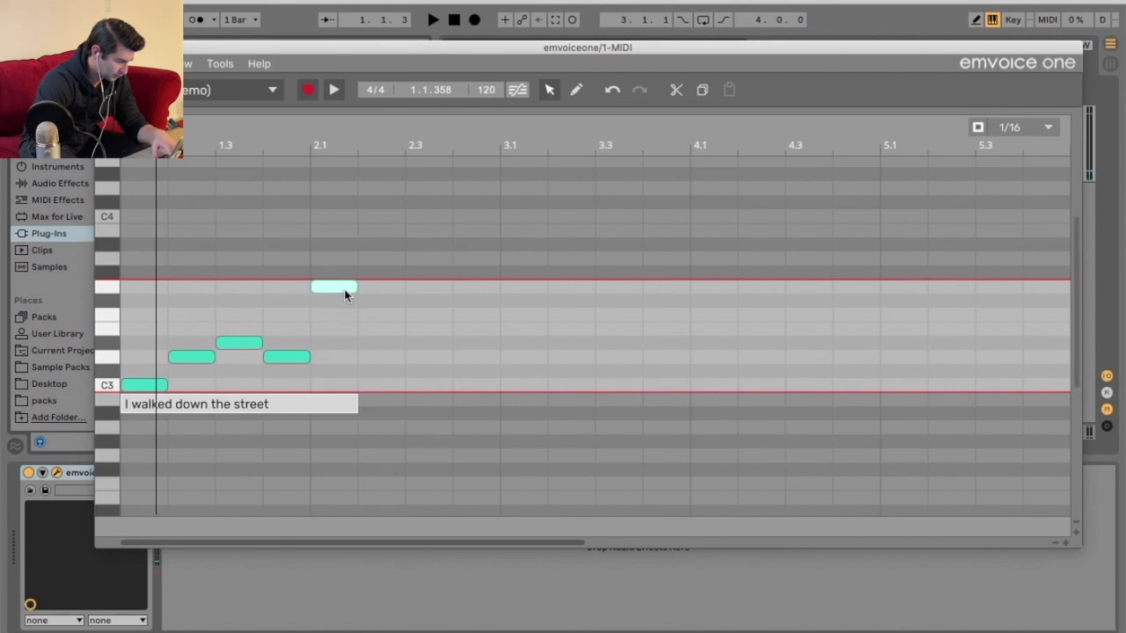
pyautogui.press('space')
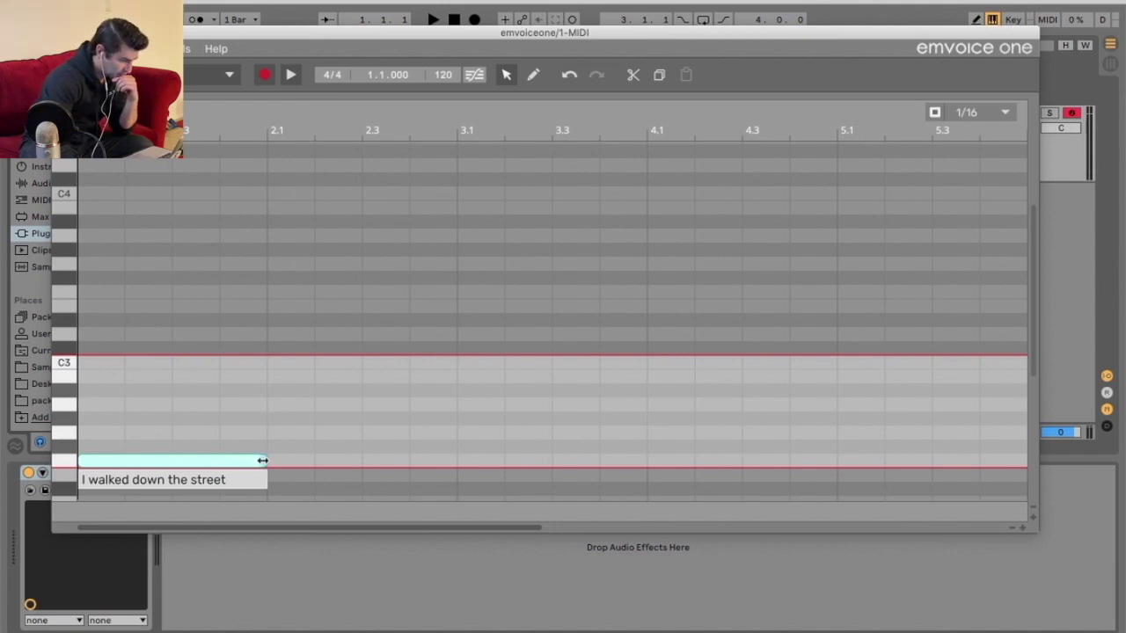
# - Shorten the "I walked down the street" note to one beat and add one-beat A2 and C3 notes after it
pyautogui.moveTo(262, 460); pyautogui.dragTo(125, 460)
pyautogui.scroll(-1, 88, 440)
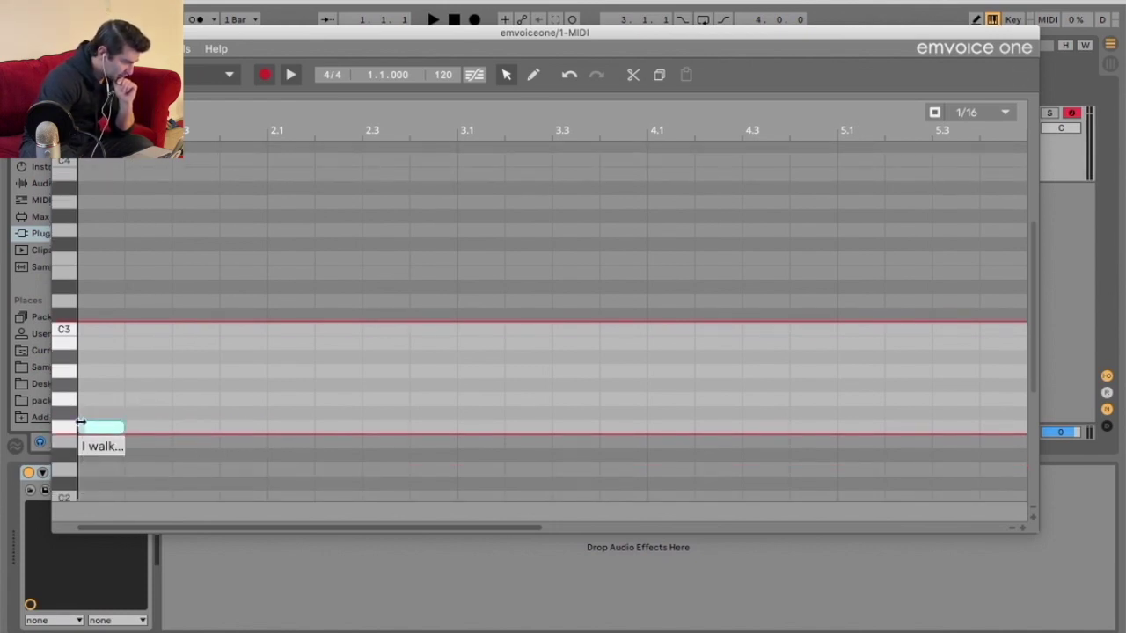
pyautogui.doubleClick(132, 372)
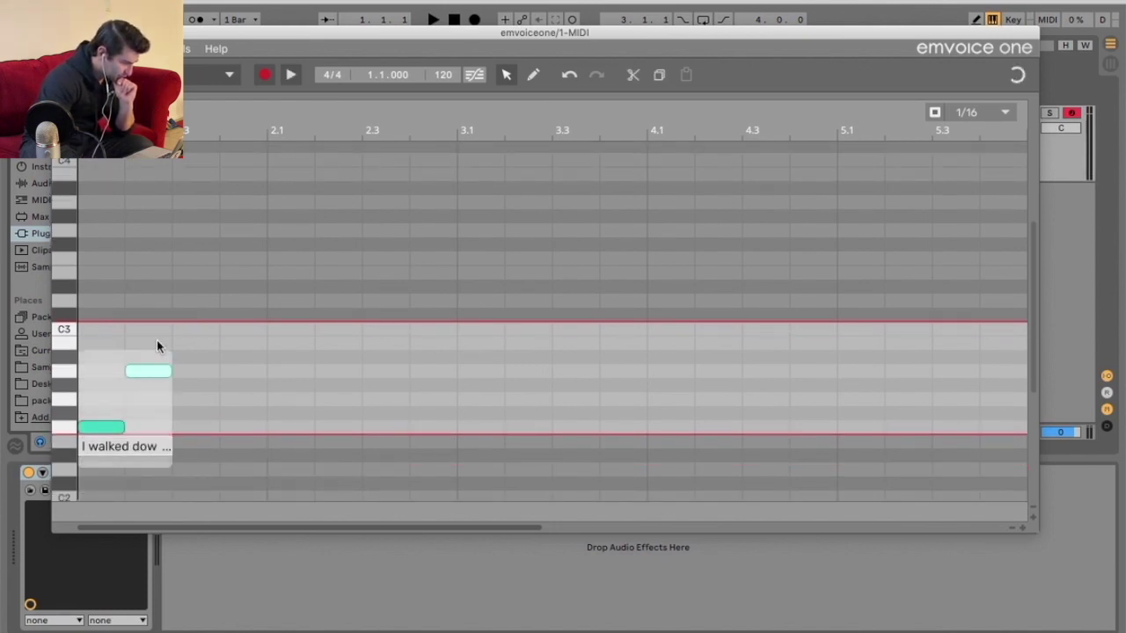
pyautogui.doubleClick(196, 329)
pyautogui.moveTo(214, 330); pyautogui.dragTo(189, 330)
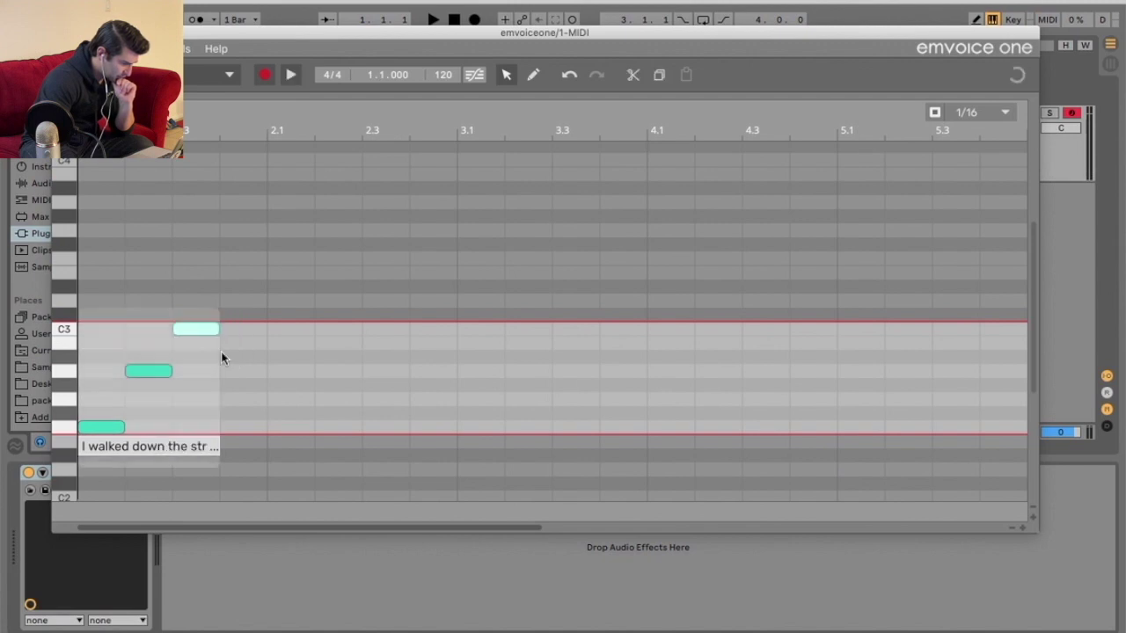
# - Continue the phrase with notes at A2 and F2, and play the sung melody back
pyautogui.doubleClick(239, 370)
pyautogui.click(266, 395)
pyautogui.doubleClick(293, 427)
pyautogui.click(397, 395)
pyautogui.press('space')
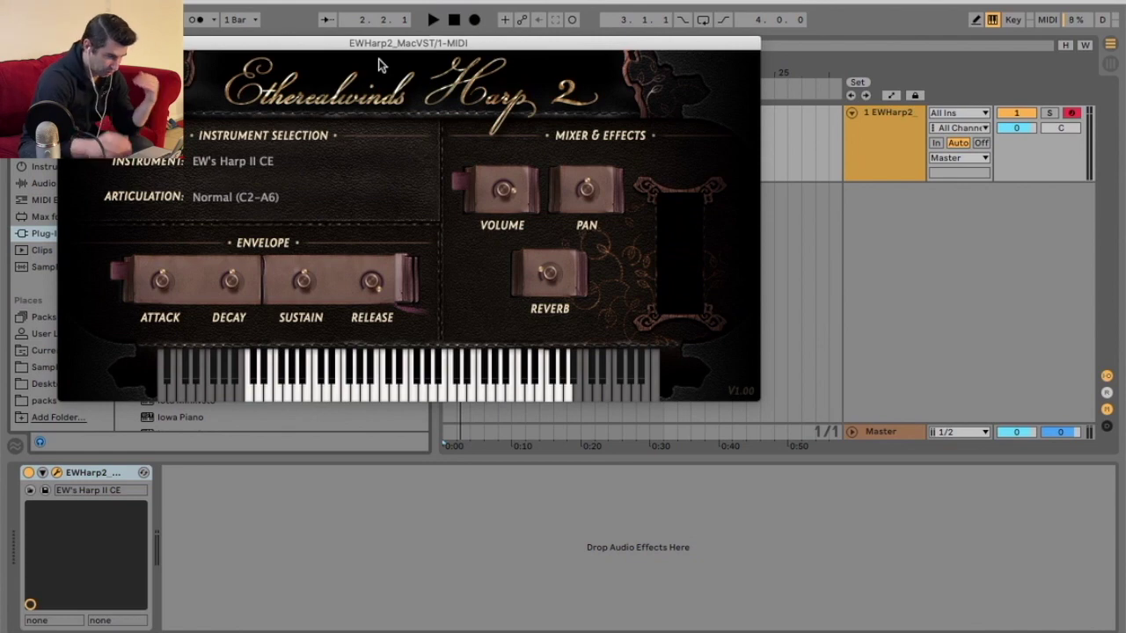
# - Reposition the Etherealwinds Harp 2 window clear of the recorder's webcam area and sound four notes on its on-screen keyboard
pyautogui.moveTo(390, 46); pyautogui.dragTo(441, 99)
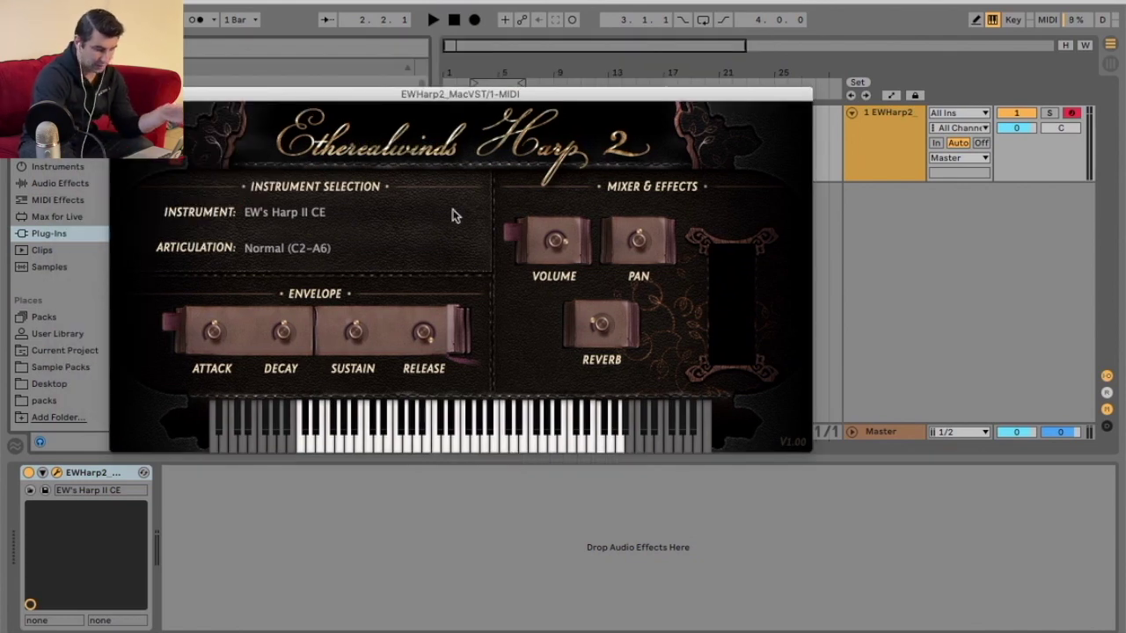
pyautogui.click(318, 444)
pyautogui.click(381, 443)
pyautogui.click(427, 445)
pyautogui.click(466, 446)
# - Play an improvised melody with the EW's Harp II CE instrument in its Normal (C2-A6) articulation
pyautogui.press('s')
pyautogui.press('a')
pyautogui.press('s')
pyautogui.press('a')
pyautogui.press('d')
pyautogui.press('k')
pyautogui.press('a')
pyautogui.press('a')
pyautogui.press('s')
pyautogui.press('d')
pyautogui.press(';')
pyautogui.press('l')
pyautogui.press('h')
pyautogui.press('k')
pyautogui.press('s')
pyautogui.press('d')
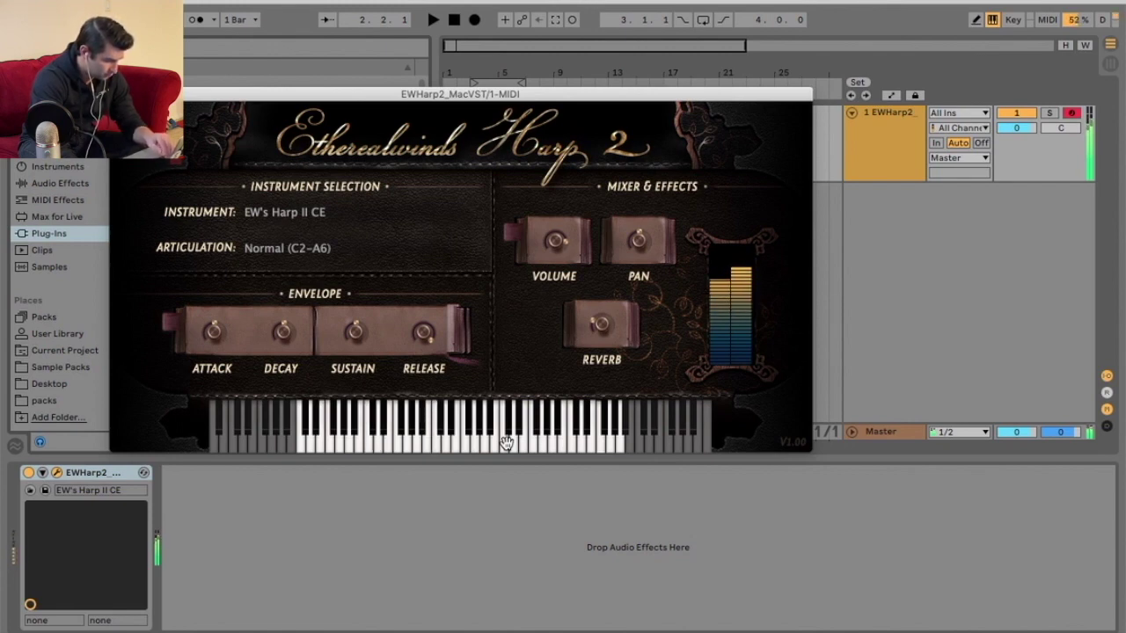
pyautogui.press('s')
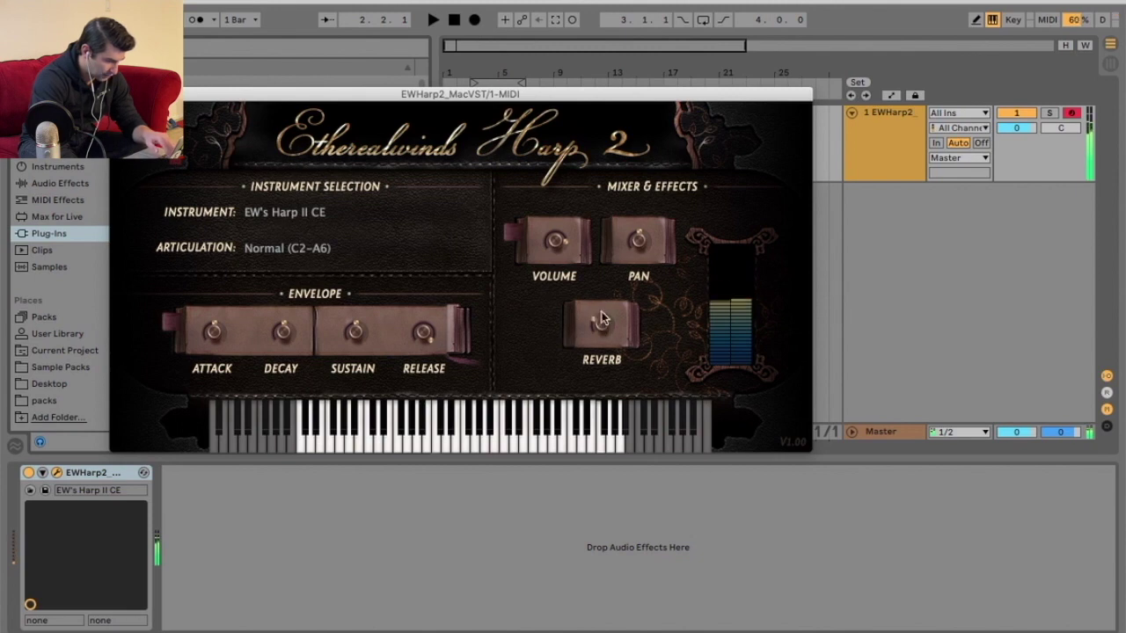
pyautogui.press('s')
pyautogui.press('l')
pyautogui.press('k')
pyautogui.press('k')
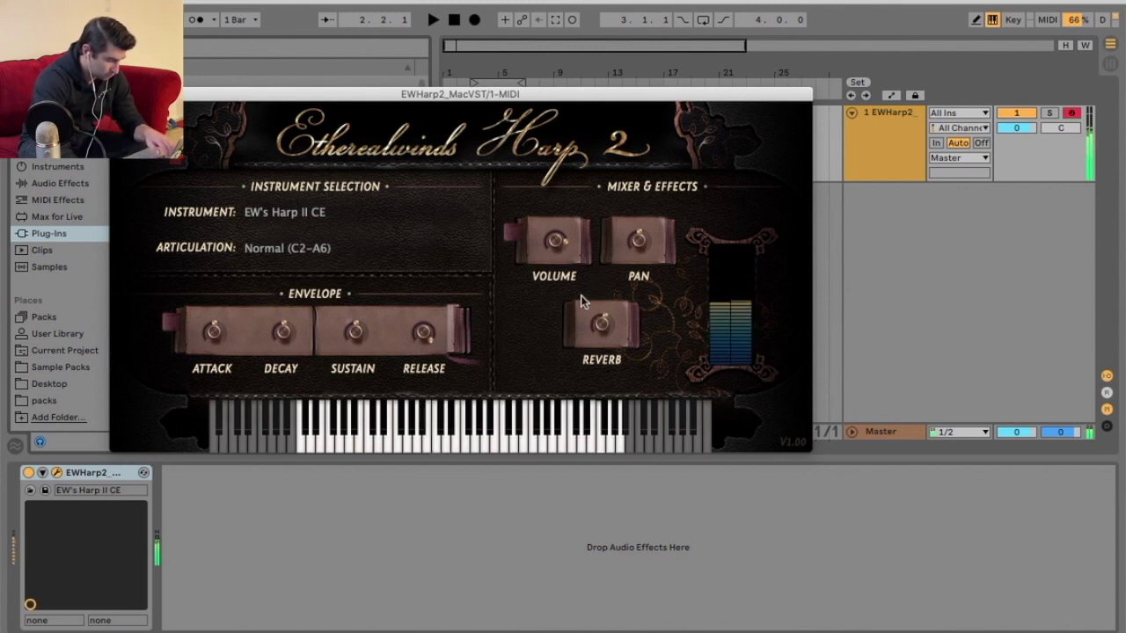
pyautogui.press('k')
pyautogui.press('k')
pyautogui.press('a')
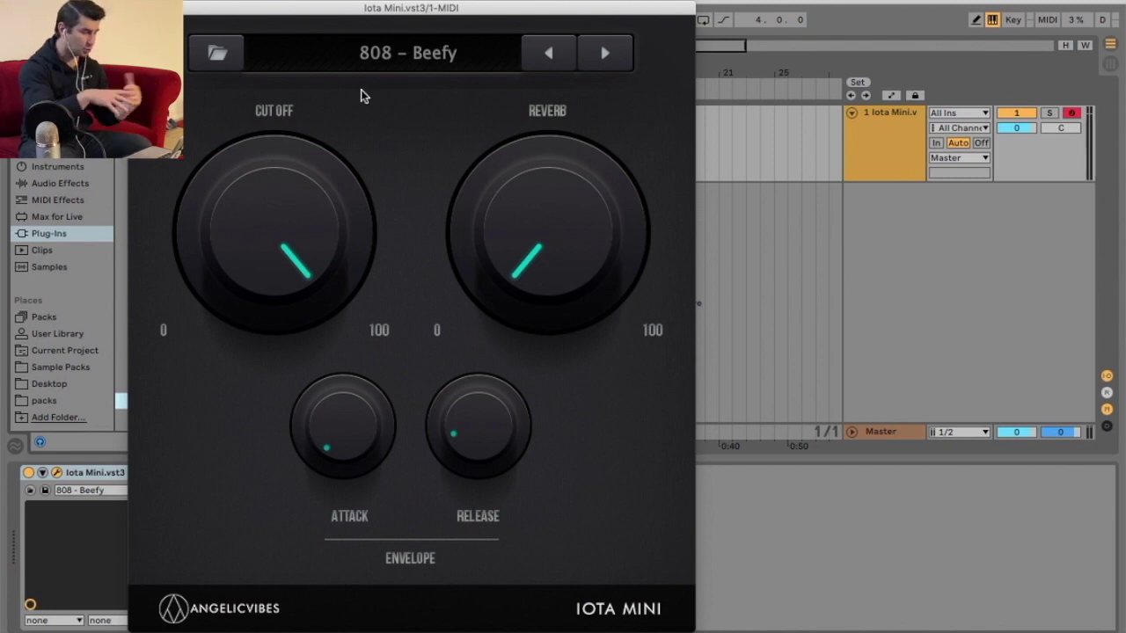
# - Audition Iota Mini's 808 – Beefy preset, followed by 808 – Blxck and 808 – Mad
pyautogui.press('a')
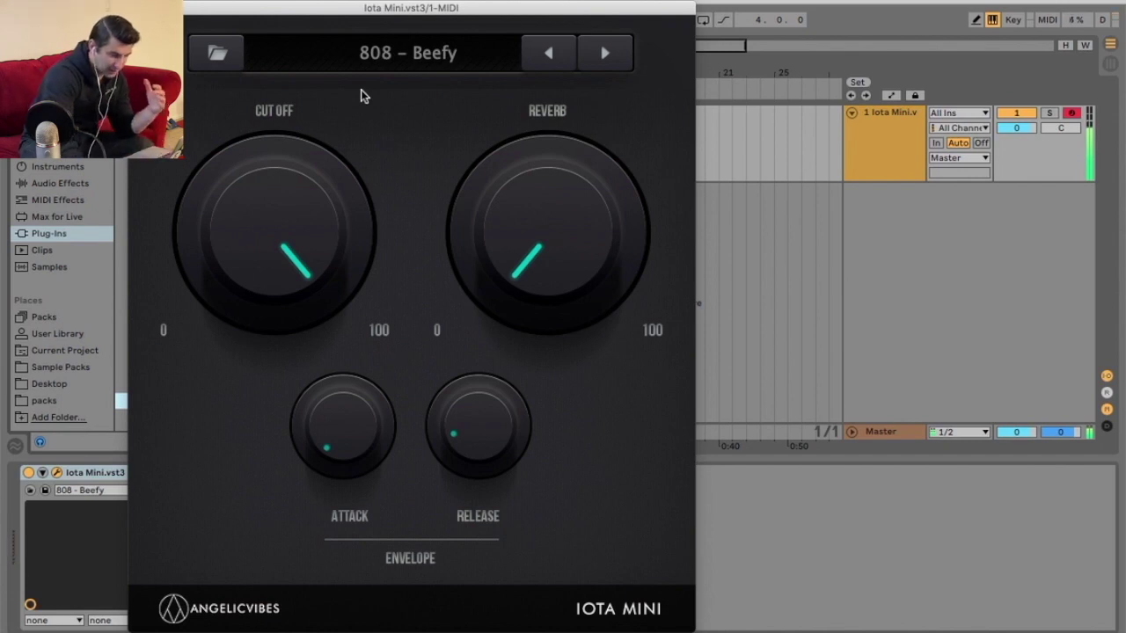
pyautogui.click(365, 58)
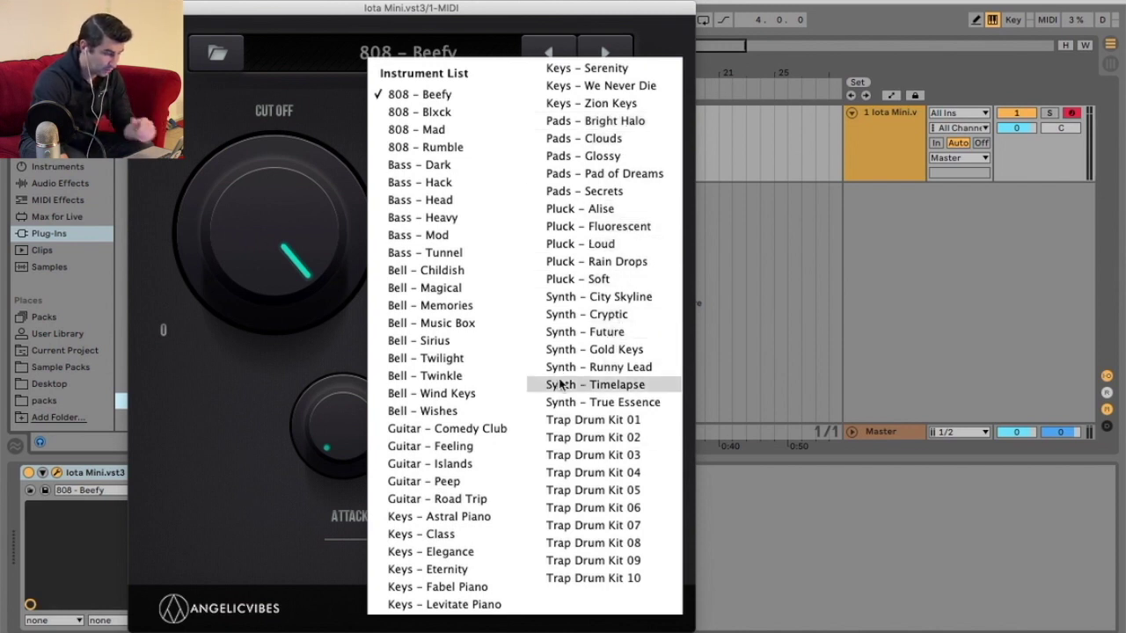
pyautogui.click(510, 110)
pyautogui.click(585, 56)
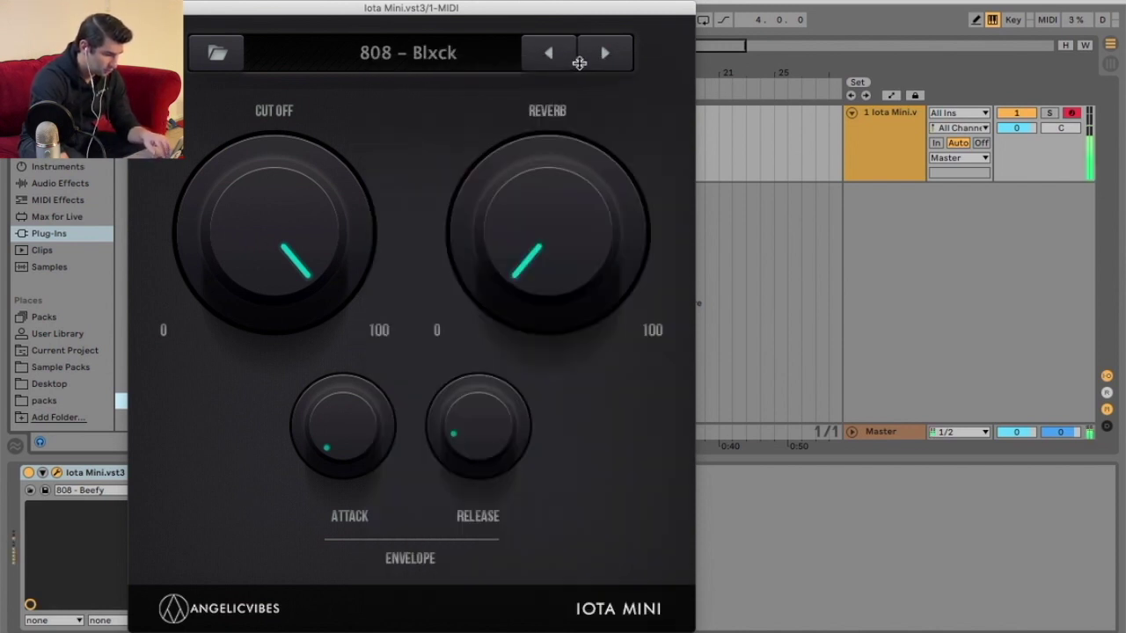
# - Load the Bell – Magical preset, and continue through Bell – Memories and Bell – Music Box to audition the bells
pyautogui.click(453, 64)
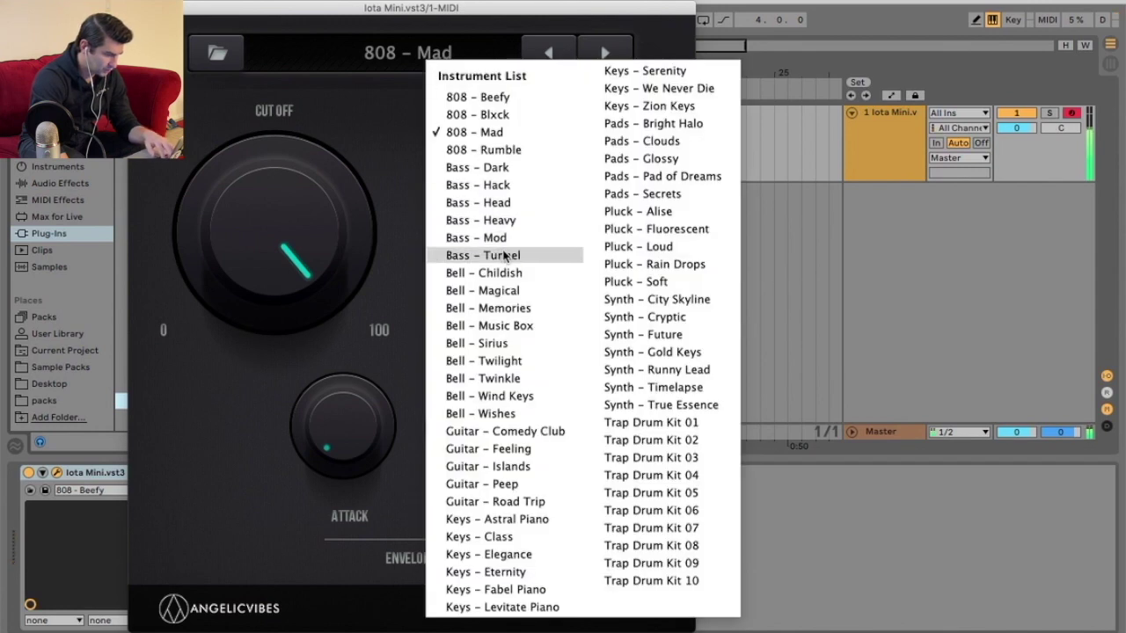
pyautogui.click(507, 292)
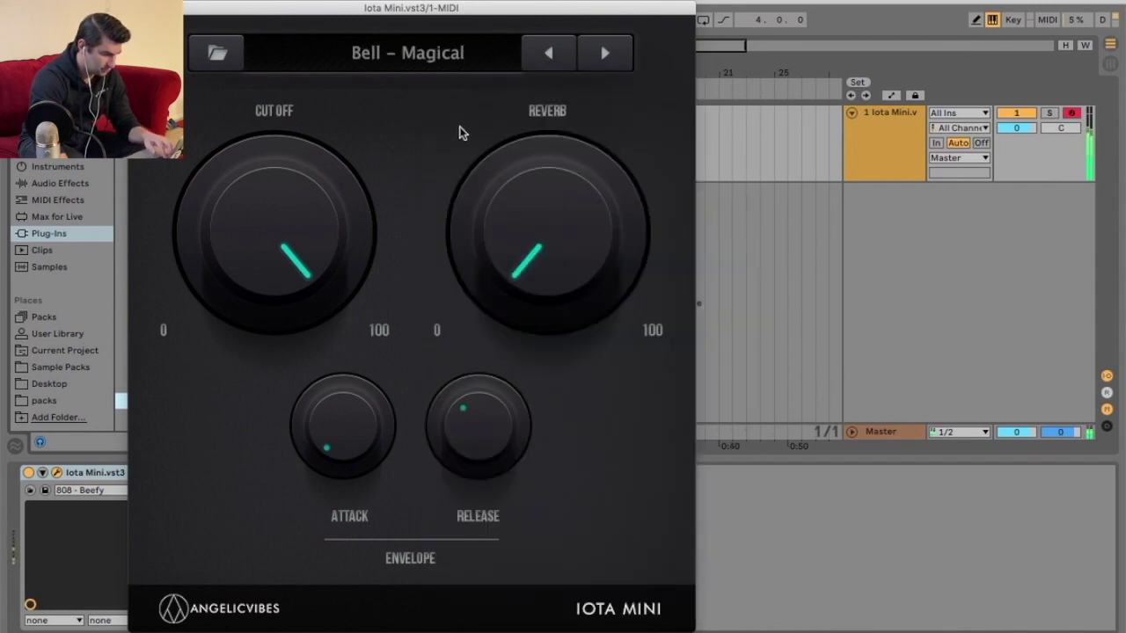
pyautogui.click(603, 56)
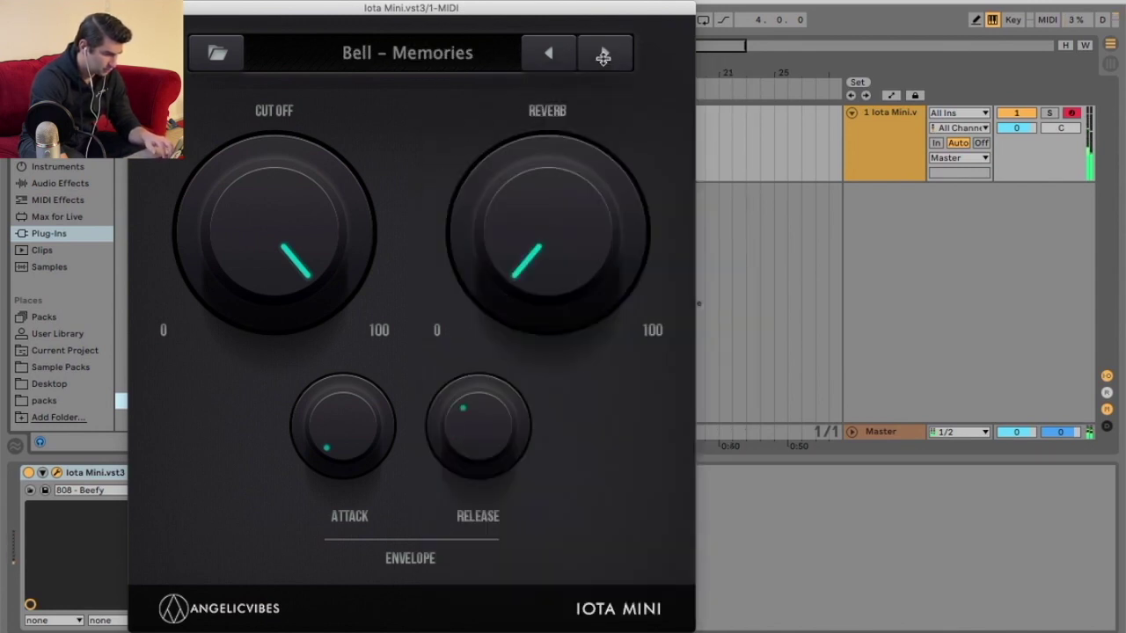
pyautogui.click(604, 55)
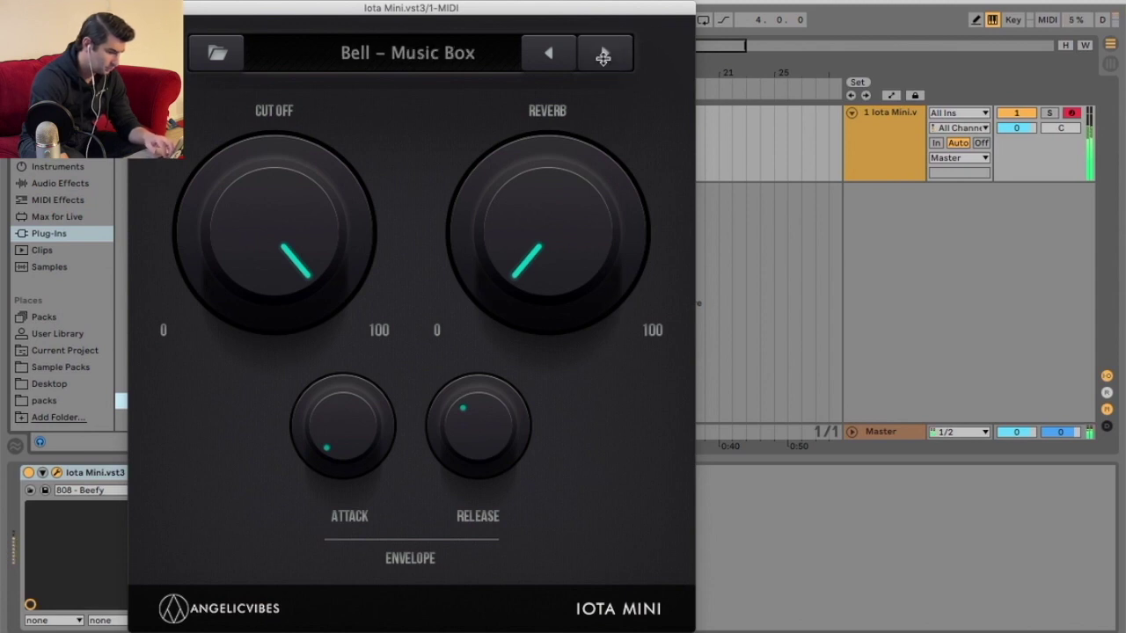
# - Audition the guitar presets Comedy Club, Feeling and Islands
pyautogui.click(603, 55)
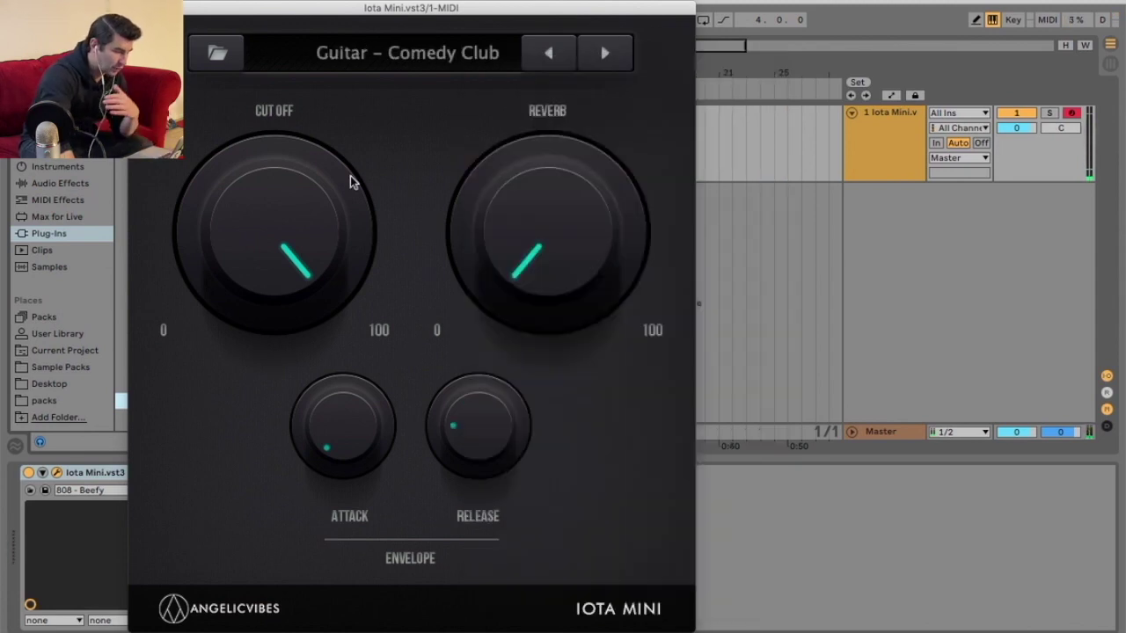
pyautogui.click(604, 49)
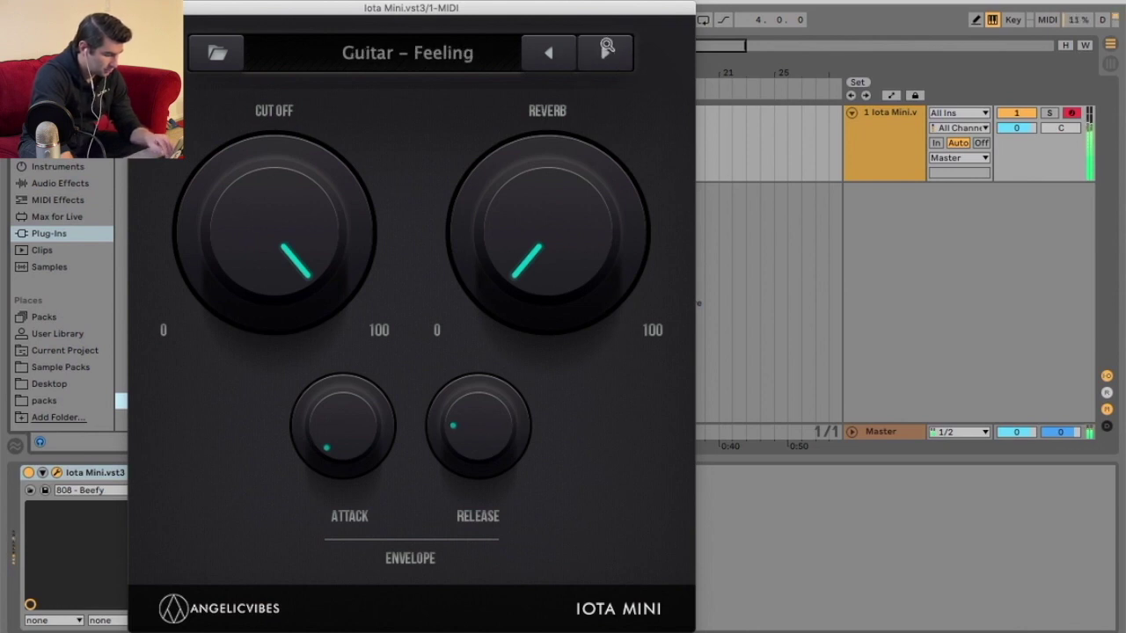
pyautogui.click(605, 49)
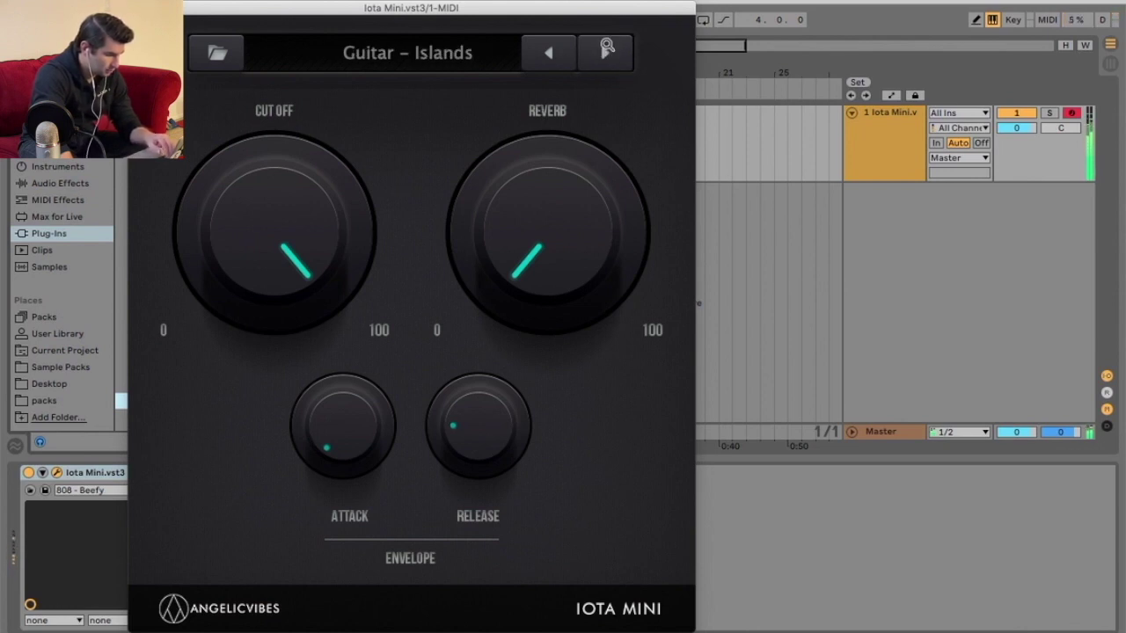
# - Load Keys – Astral Piano and step through Class, Elegance and Eternity to audition the keys presets
pyautogui.click(417, 54)
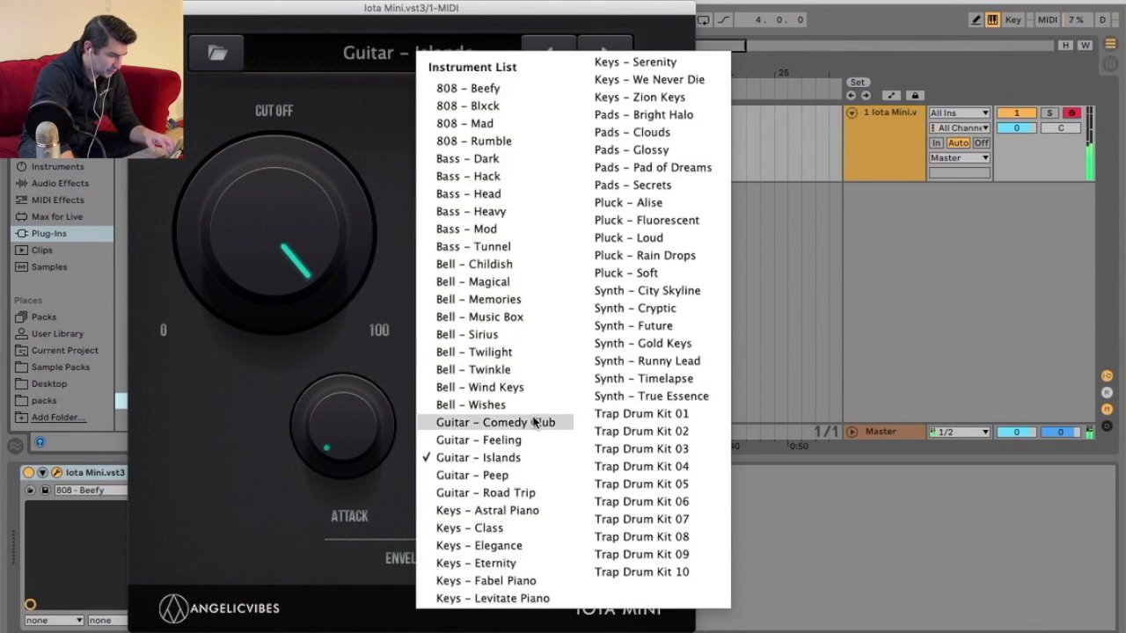
pyautogui.press('Escape')
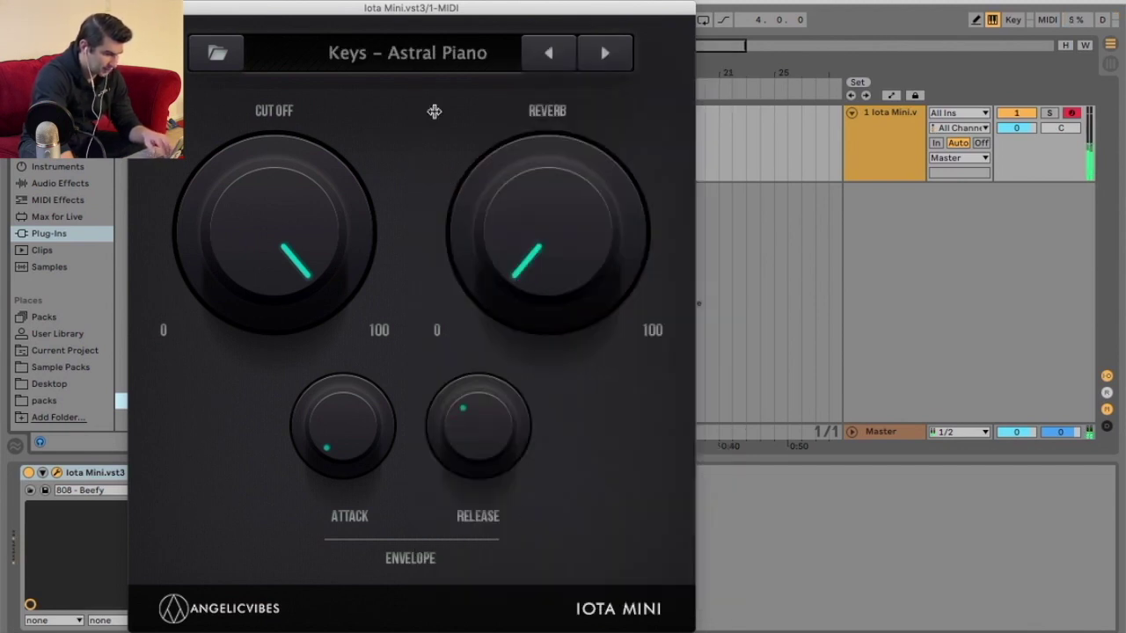
pyautogui.click(593, 56)
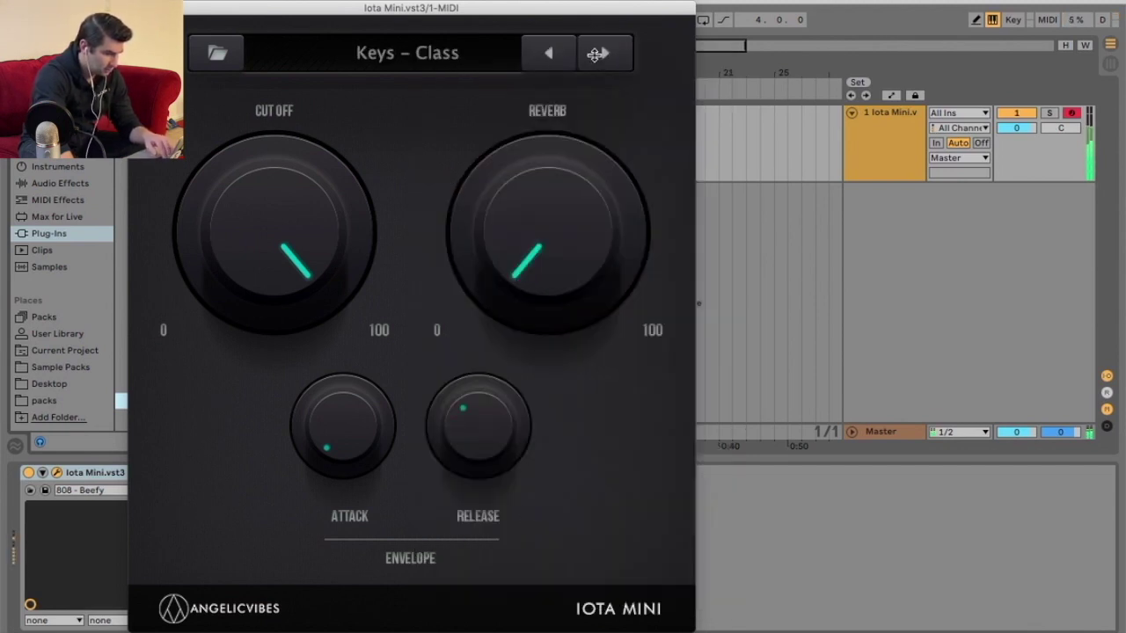
pyautogui.click(598, 54)
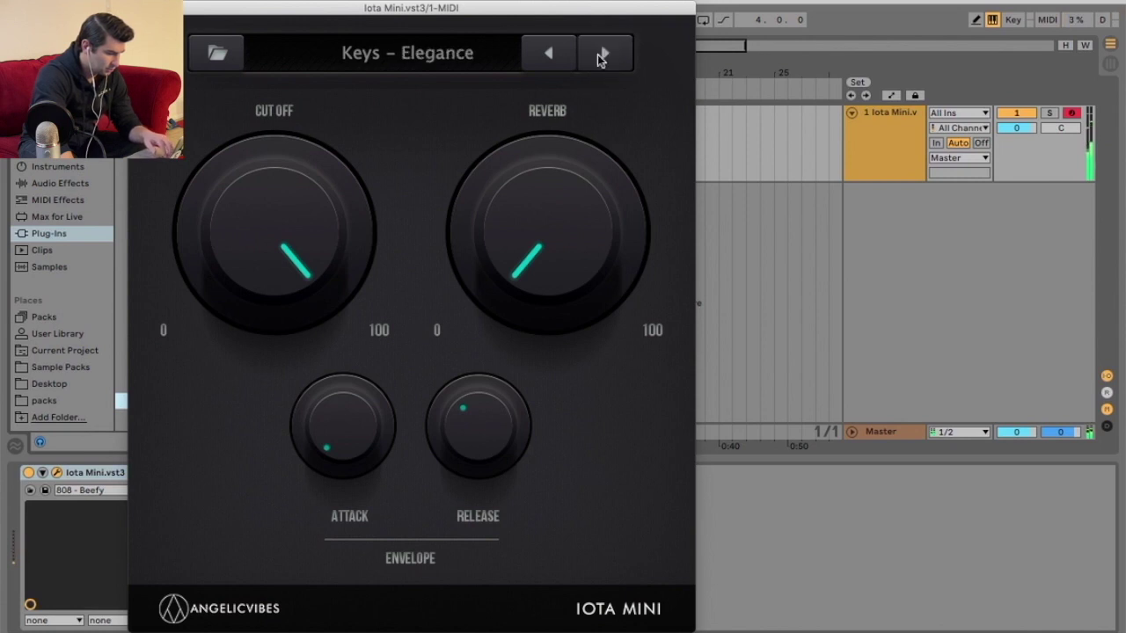
pyautogui.click(598, 55)
# - Load Pads – Secrets, and continue through the pluck presets Alise, Fluorescent and Loud to audition them
pyautogui.click(435, 56)
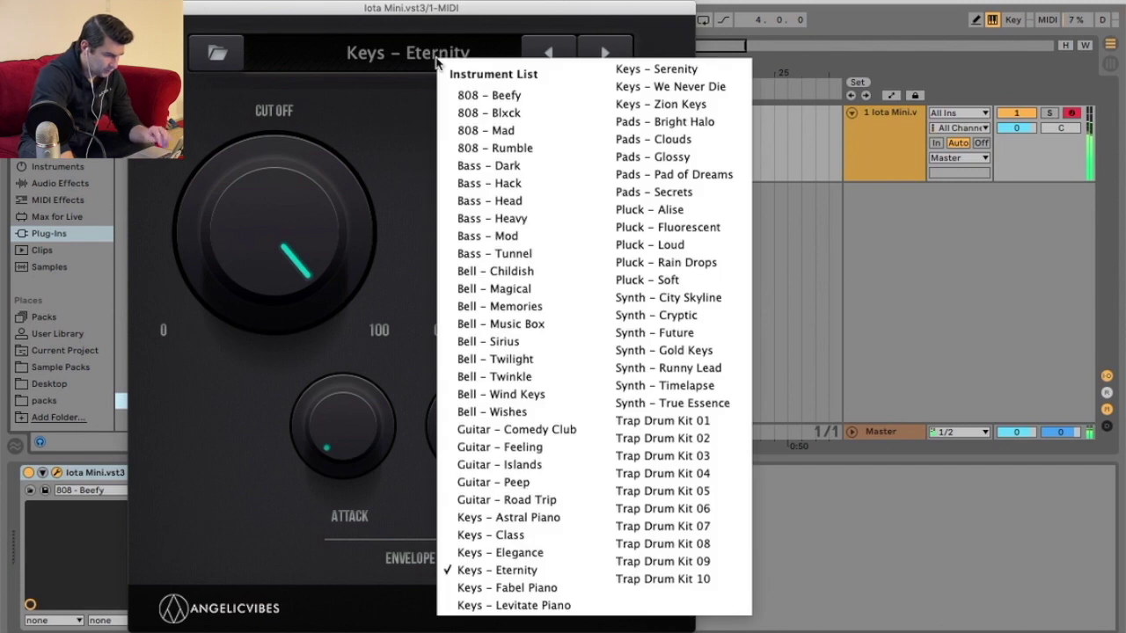
pyautogui.click(655, 192)
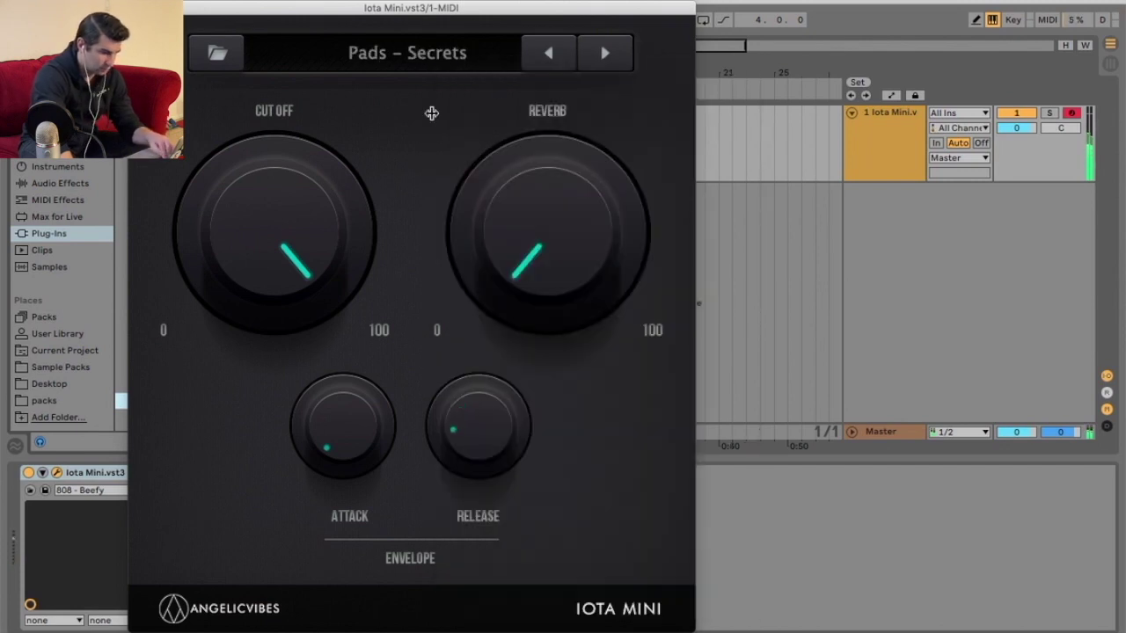
pyautogui.click(607, 54)
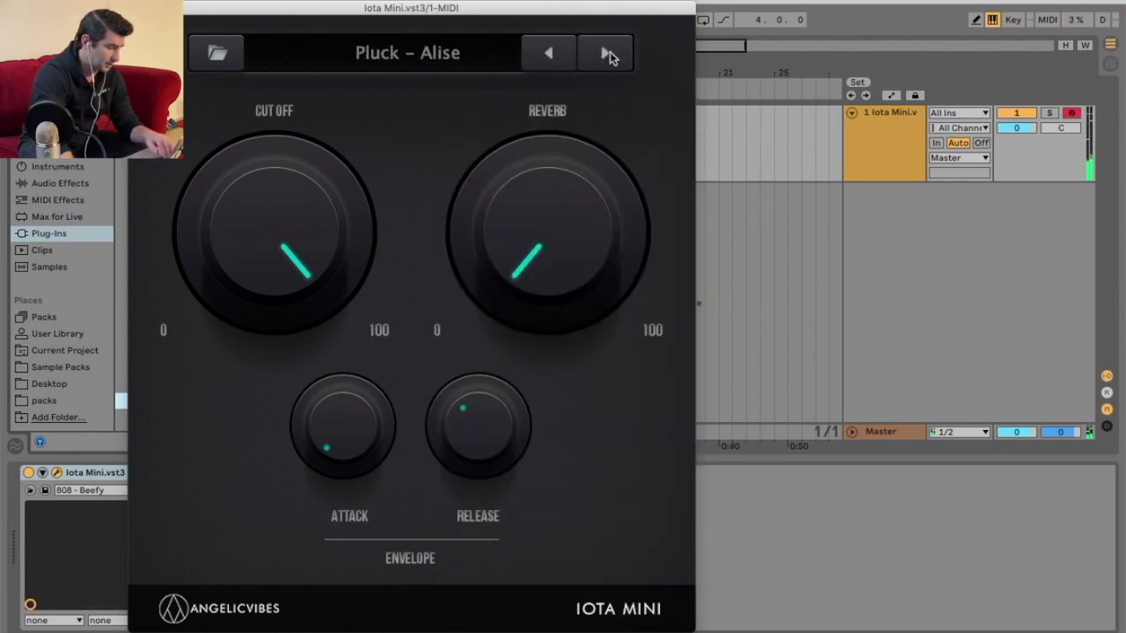
pyautogui.click(610, 55)
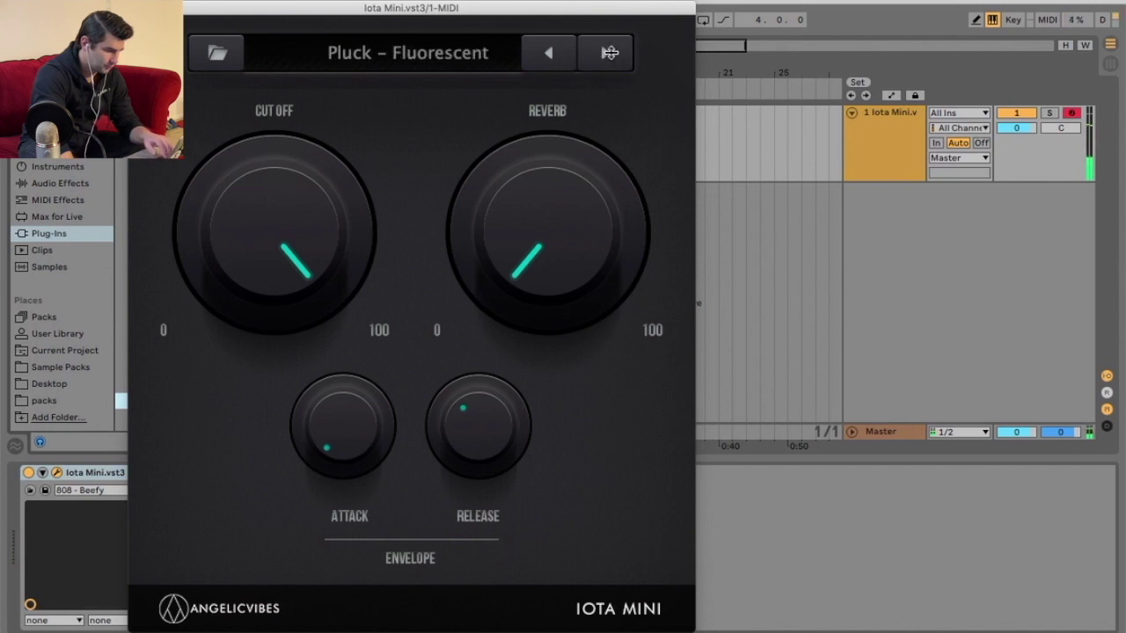
pyautogui.click(610, 53)
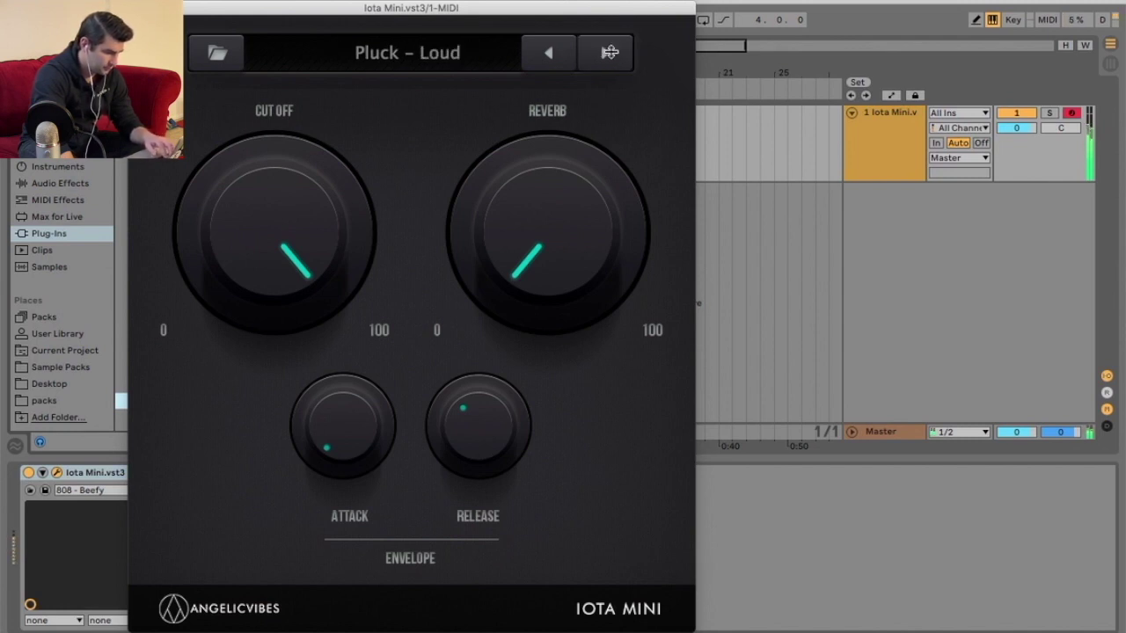
# - Load Synth – City Skyline and step through Cryptic and Future to audition the synth presets
pyautogui.click(422, 53)
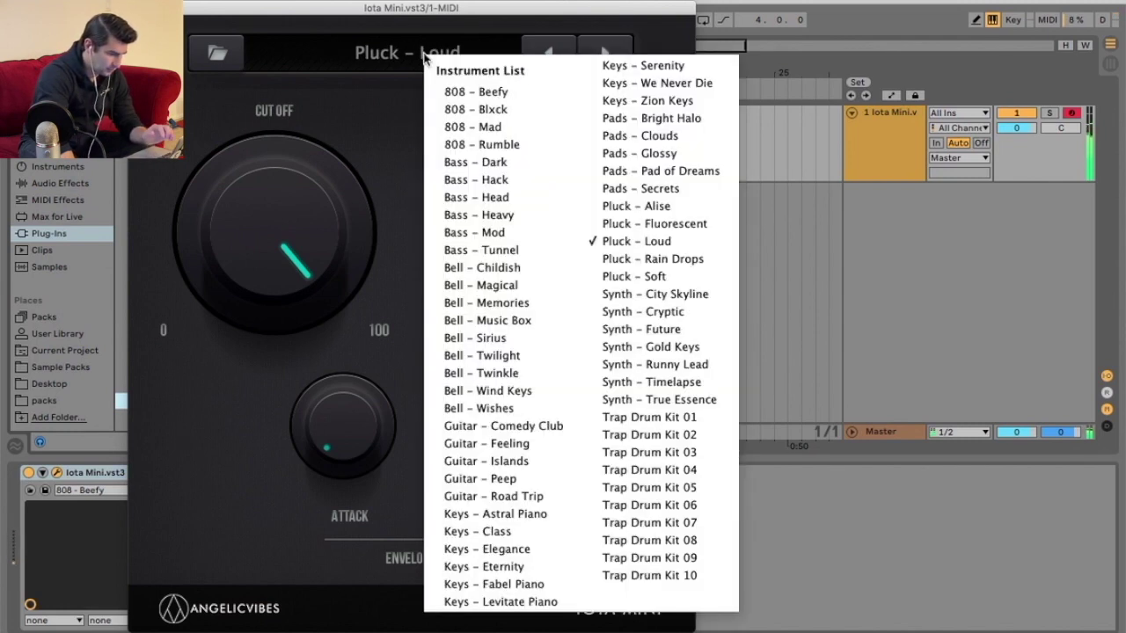
pyautogui.click(672, 294)
pyautogui.click(605, 54)
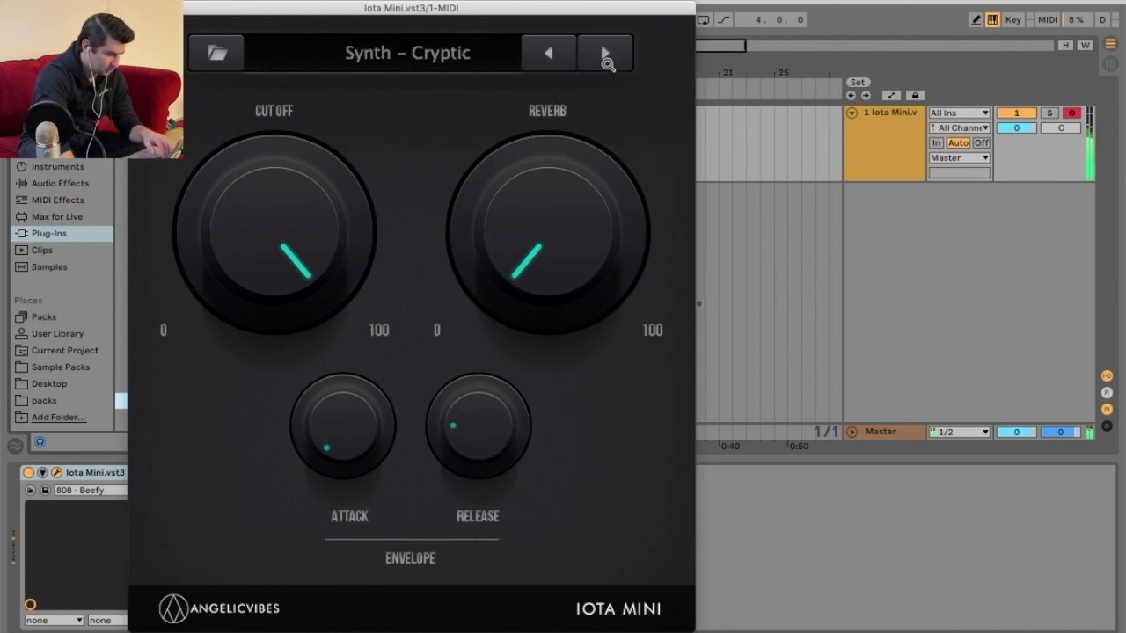
pyautogui.click(604, 55)
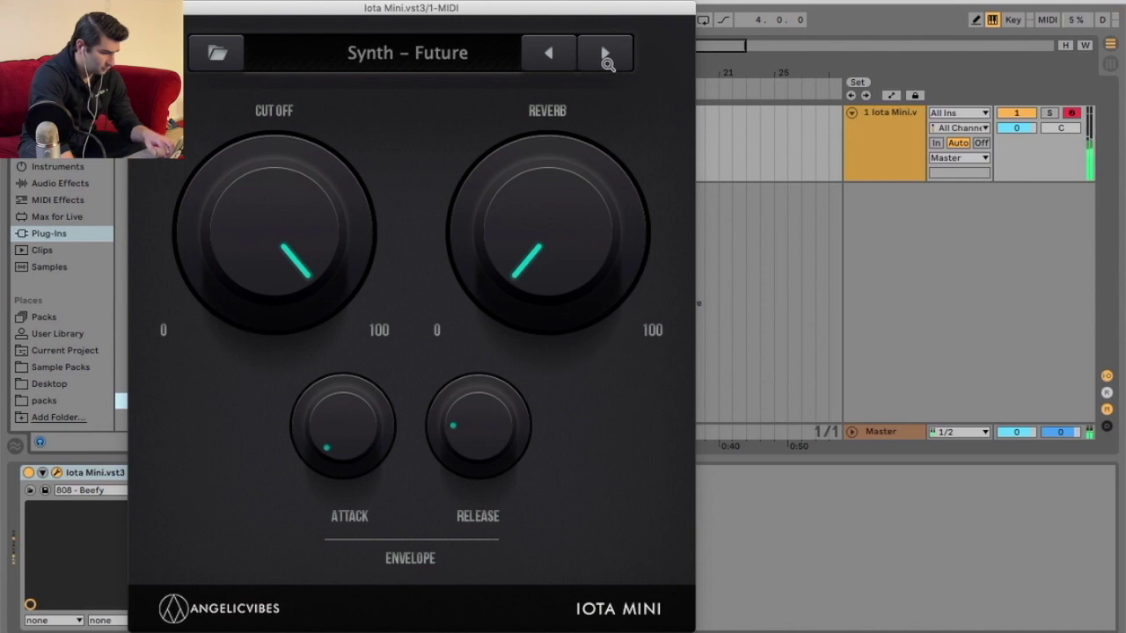
# - Load Trap Drum Kit 01 and trigger its Kick, Clap, CH, OH and Perc pads
pyautogui.click(441, 53)
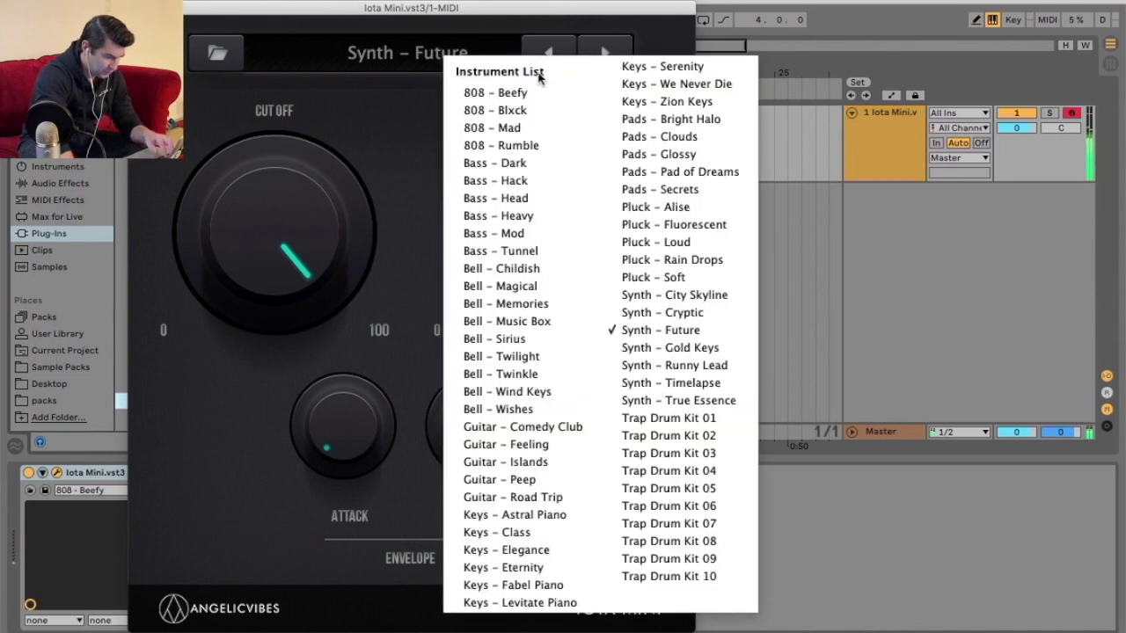
pyautogui.click(692, 419)
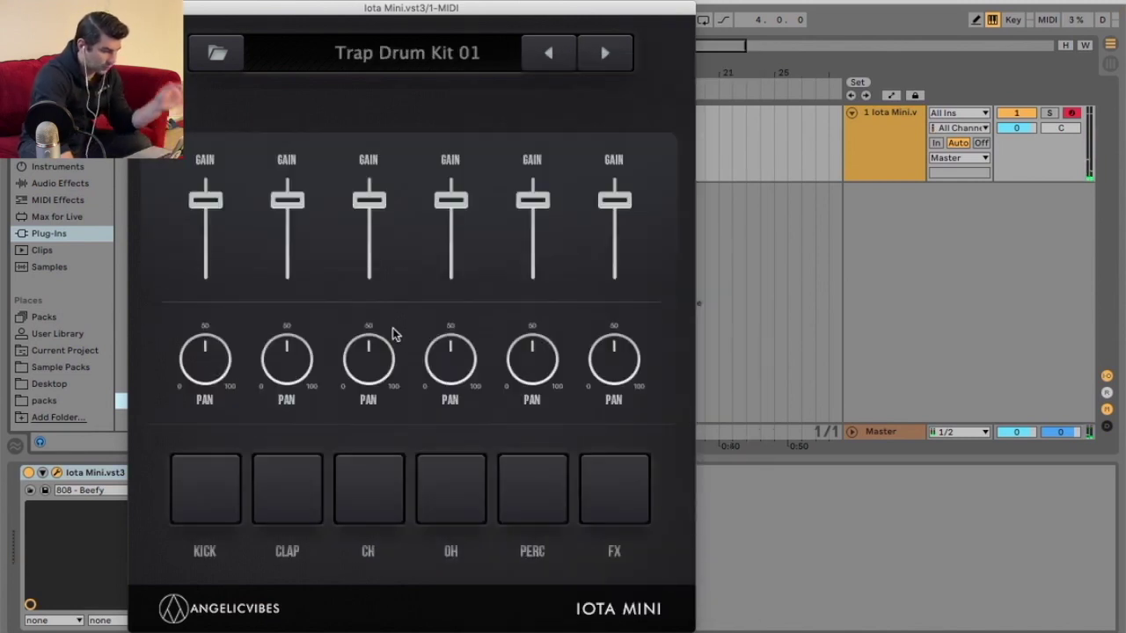
pyautogui.click(220, 488)
pyautogui.click(277, 488)
pyautogui.click(373, 487)
pyautogui.click(466, 483)
pyautogui.click(538, 485)
# - Step through the trap drum kits from Trap Drum Kit 02 onward, triggering all six pads from Kick to FX
pyautogui.click(605, 53)
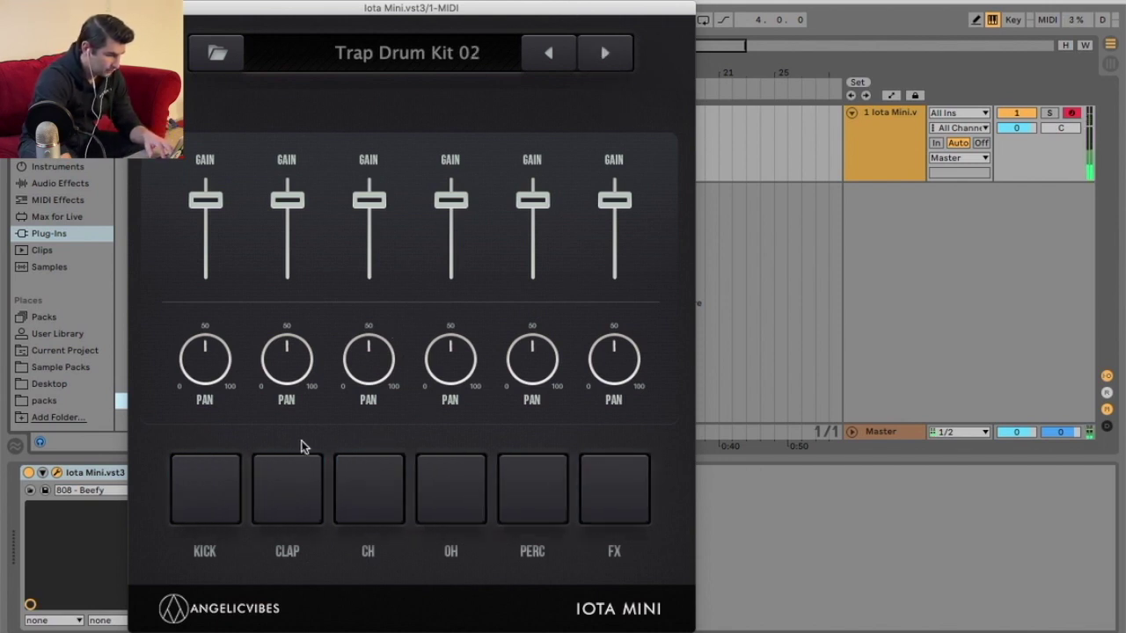
pyautogui.click(605, 53)
pyautogui.click(209, 485)
pyautogui.click(287, 488)
pyautogui.click(360, 488)
pyautogui.click(450, 488)
pyautogui.click(540, 488)
pyautogui.click(613, 488)
pyautogui.click(605, 54)
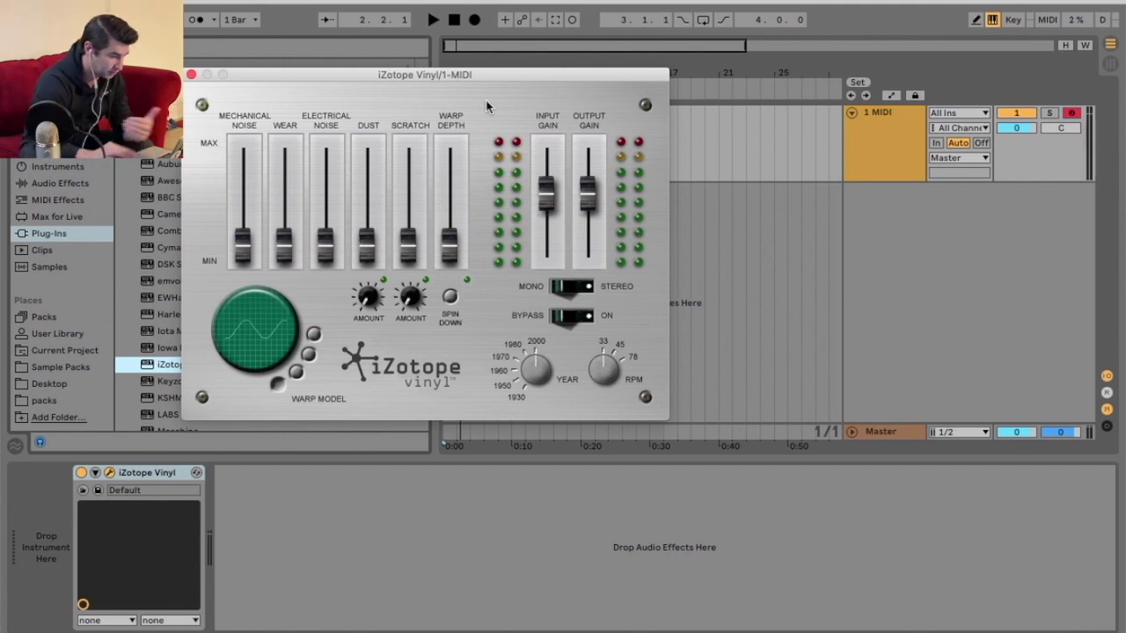
# - Sweep iZotope Vinyl's Mechanical Noise up near maximum and back to minimum, and raise Wear to about two thirds
pyautogui.moveTo(245, 237); pyautogui.dragTo(254, 157)
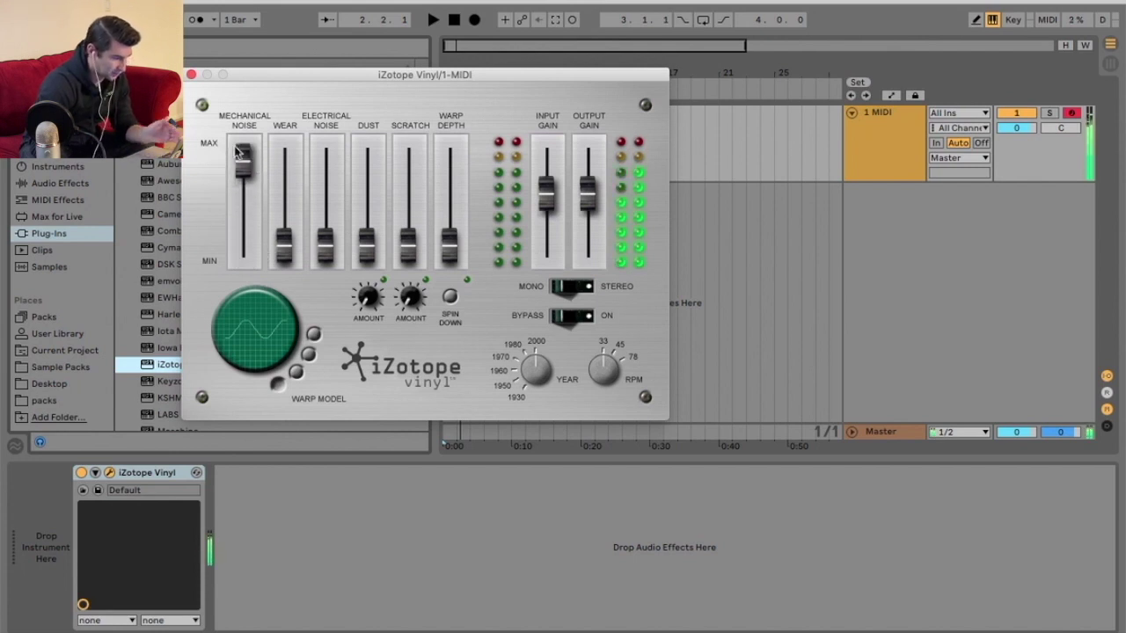
pyautogui.moveTo(241, 158); pyautogui.dragTo(299, 194)
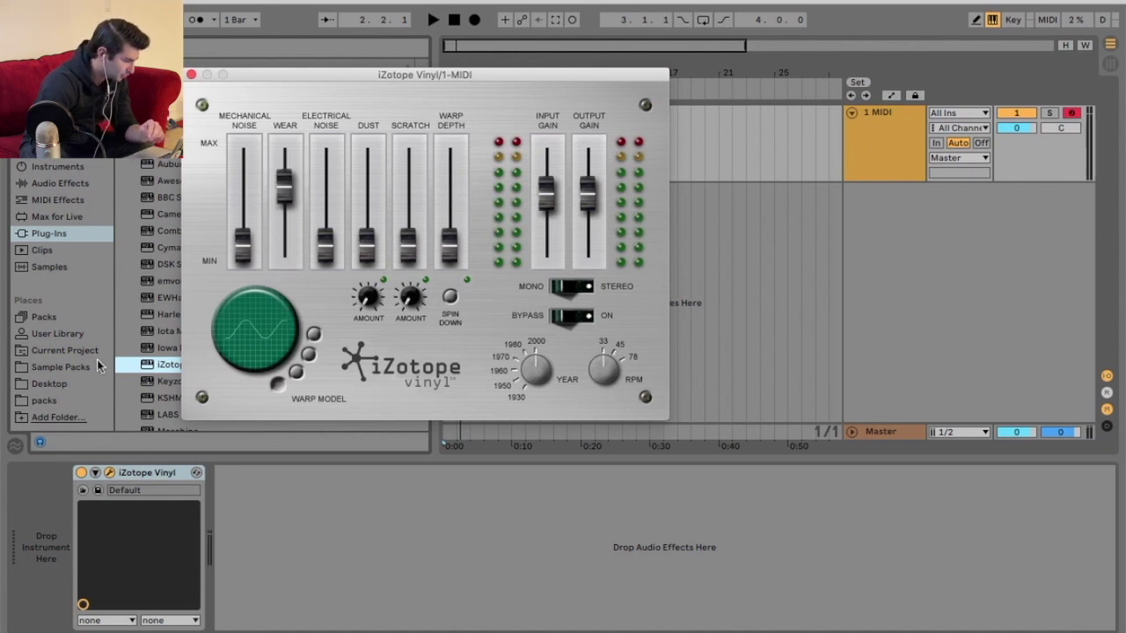
# - Load the Vocal Chant 03 - Bass 02 - Boomerang sample from the XLNT-Skrilla pack's Vocals > Chants folder ahead of iZotope Vinyl
pyautogui.click(93, 367)
pyautogui.moveTo(304, 77); pyautogui.dragTo(473, 73)
pyautogui.click(123, 233)
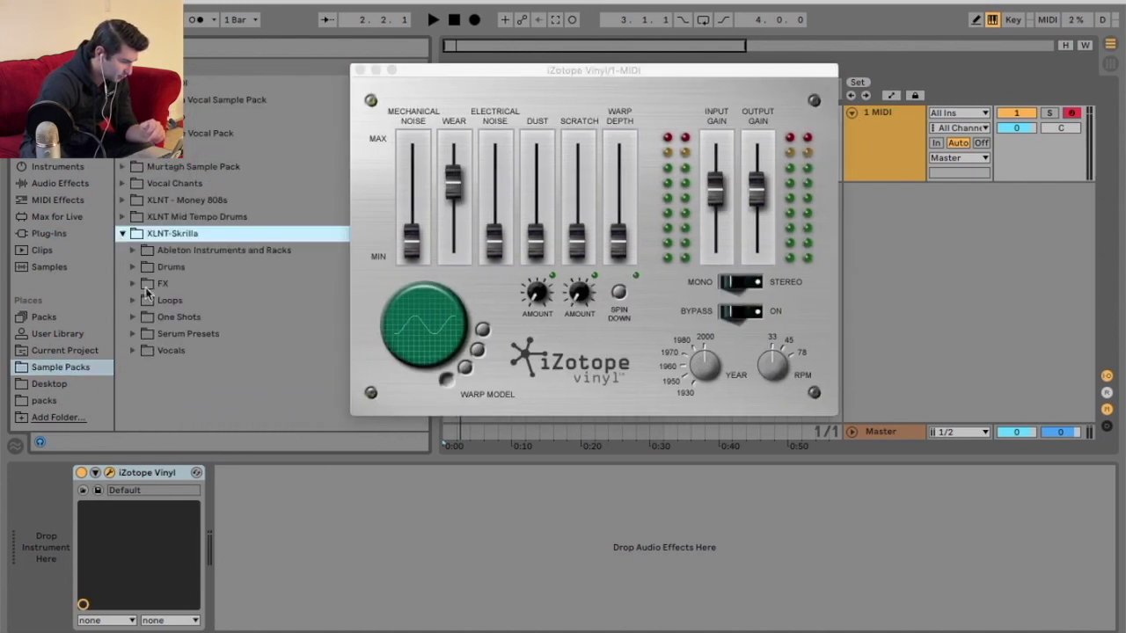
pyautogui.click(133, 350)
pyautogui.click(143, 368)
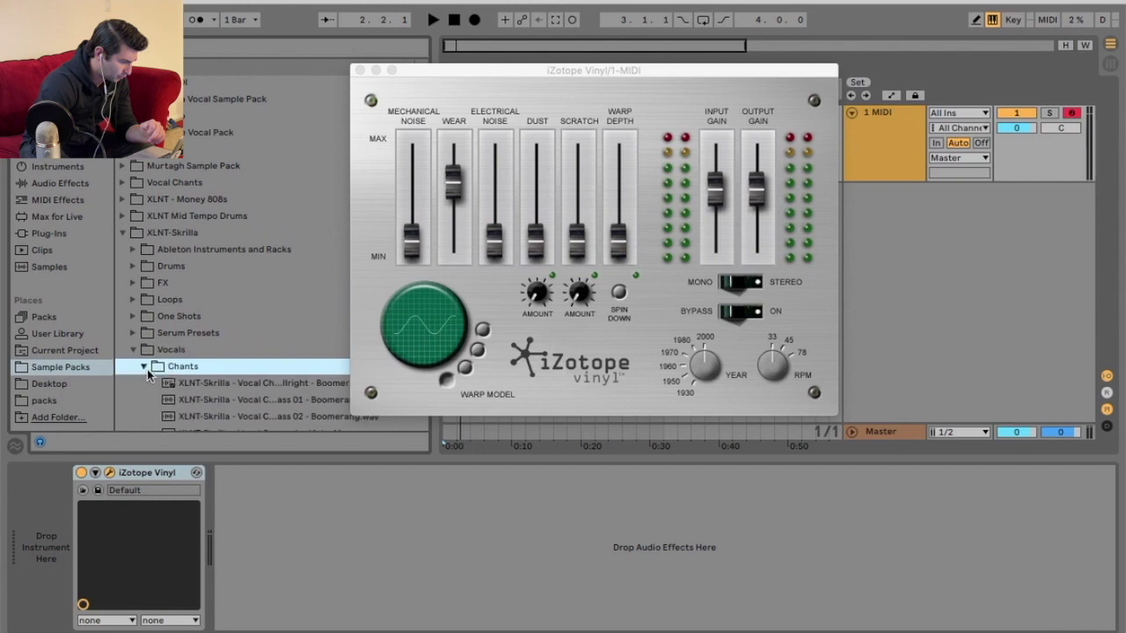
pyautogui.scroll(-3, 176, 352)
pyautogui.click(196, 296)
pyautogui.moveTo(198, 329); pyautogui.dragTo(44, 542)
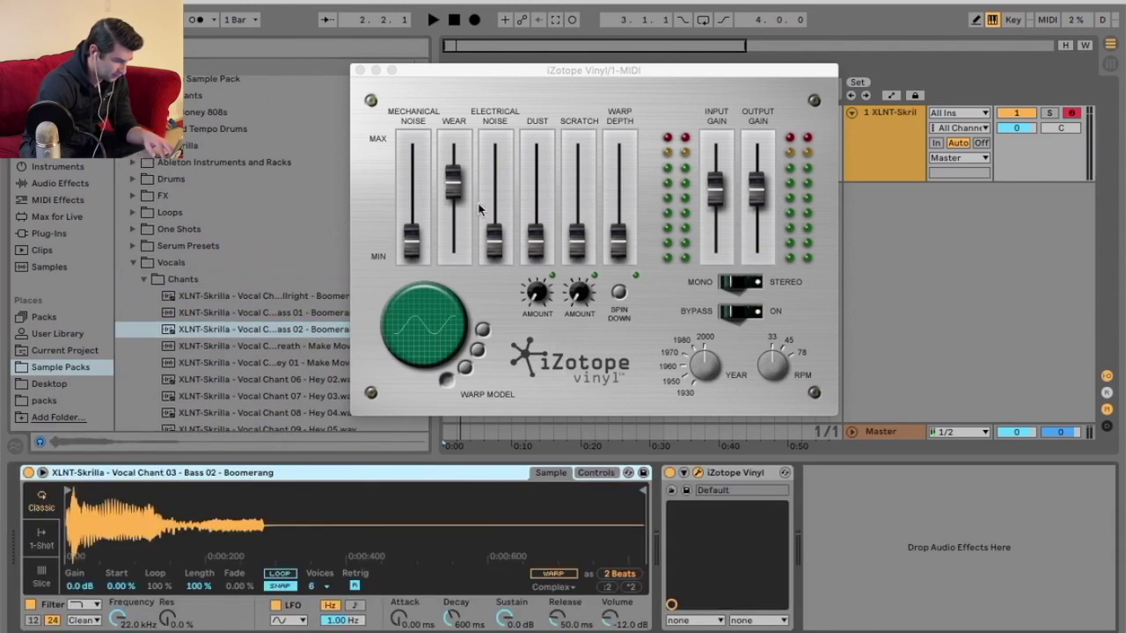
# - Play the vocal chant through Vinyl while sweeping Wear up to maximum and back to minimum
pyautogui.press('a')
pyautogui.moveTo(455, 182); pyautogui.dragTo(455, 101)
pyautogui.moveTo(452, 161); pyautogui.dragTo(470, 99)
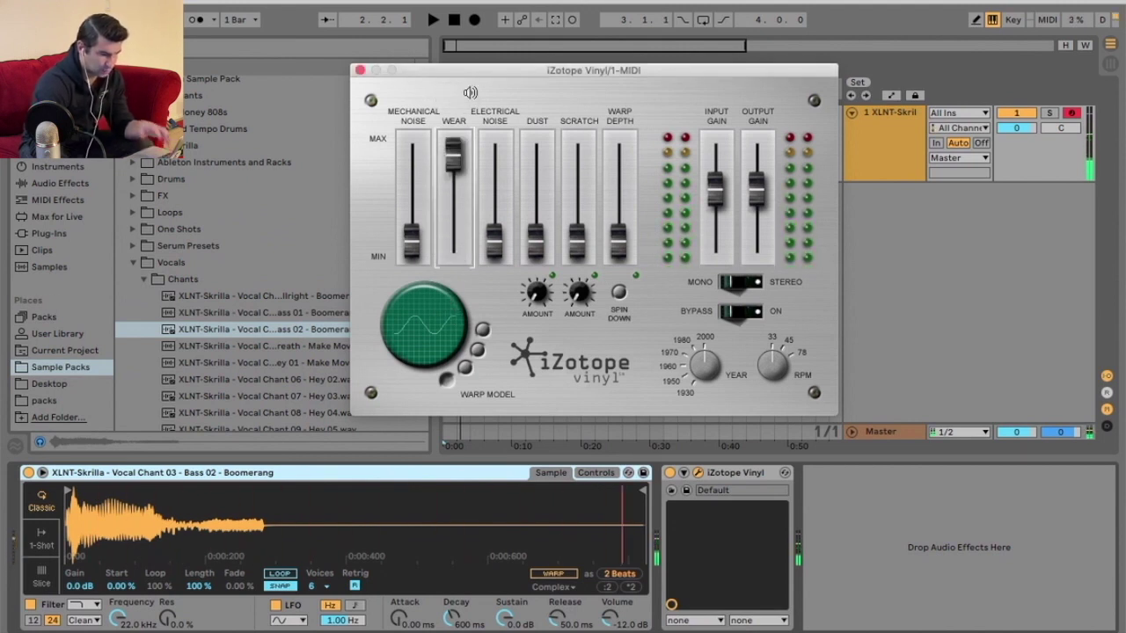
pyautogui.moveTo(452, 167); pyautogui.dragTo(536, 154)
# - Audition Dust up to 20.0 dB and Scratch near maximum, returning each to minimum
pyautogui.moveTo(535, 262); pyautogui.dragTo(537, 228)
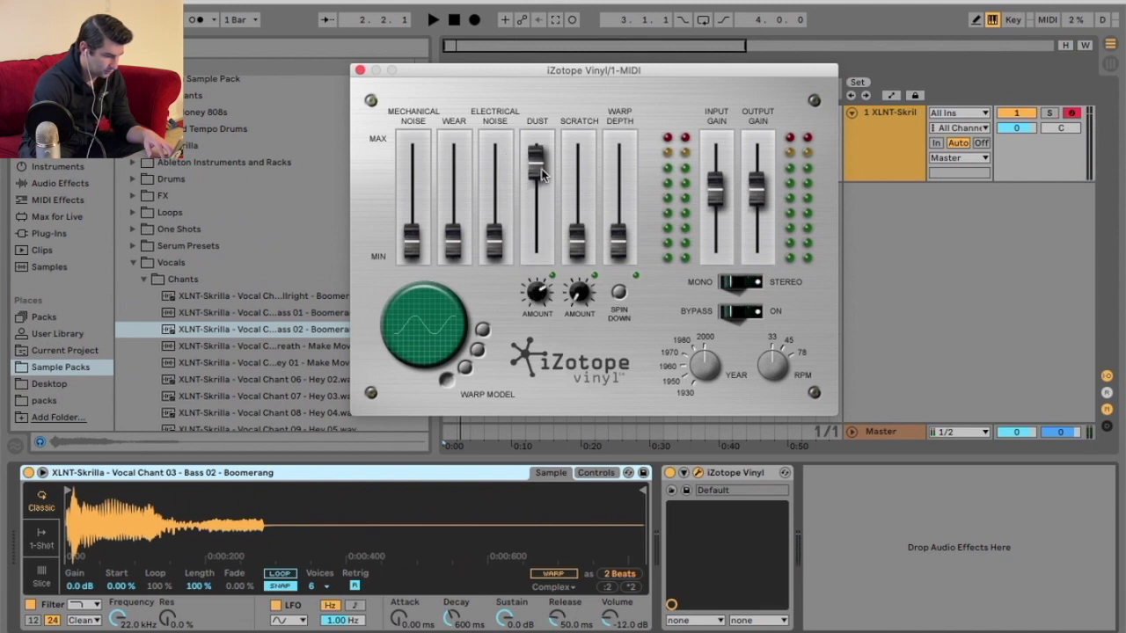
pyautogui.moveTo(538, 170); pyautogui.dragTo(537, 154)
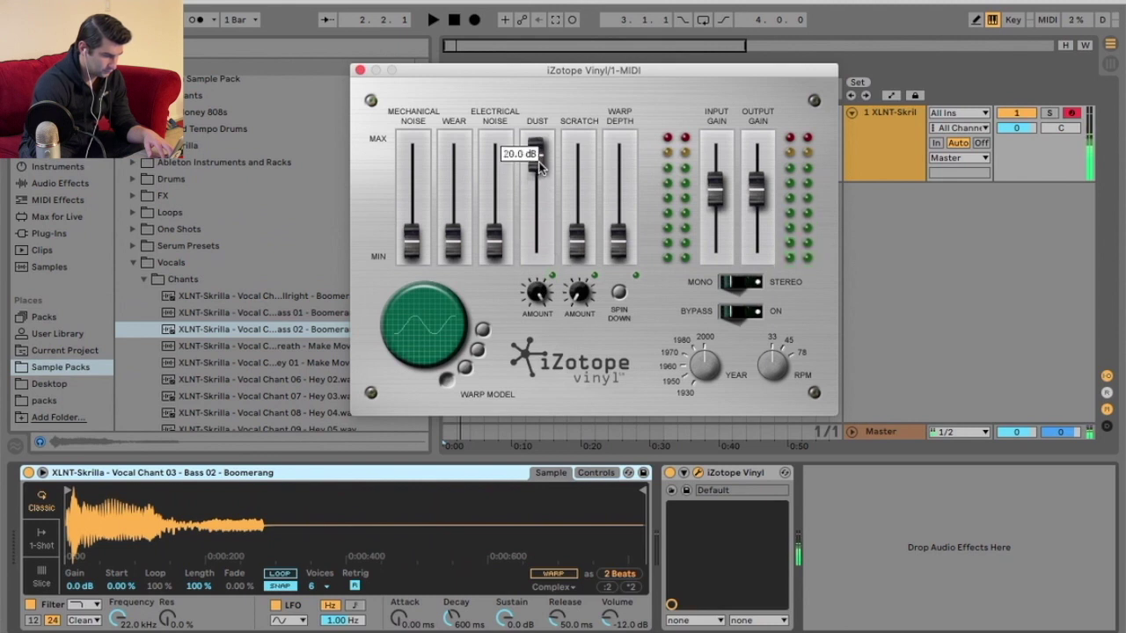
pyautogui.moveTo(535, 155); pyautogui.dragTo(578, 154)
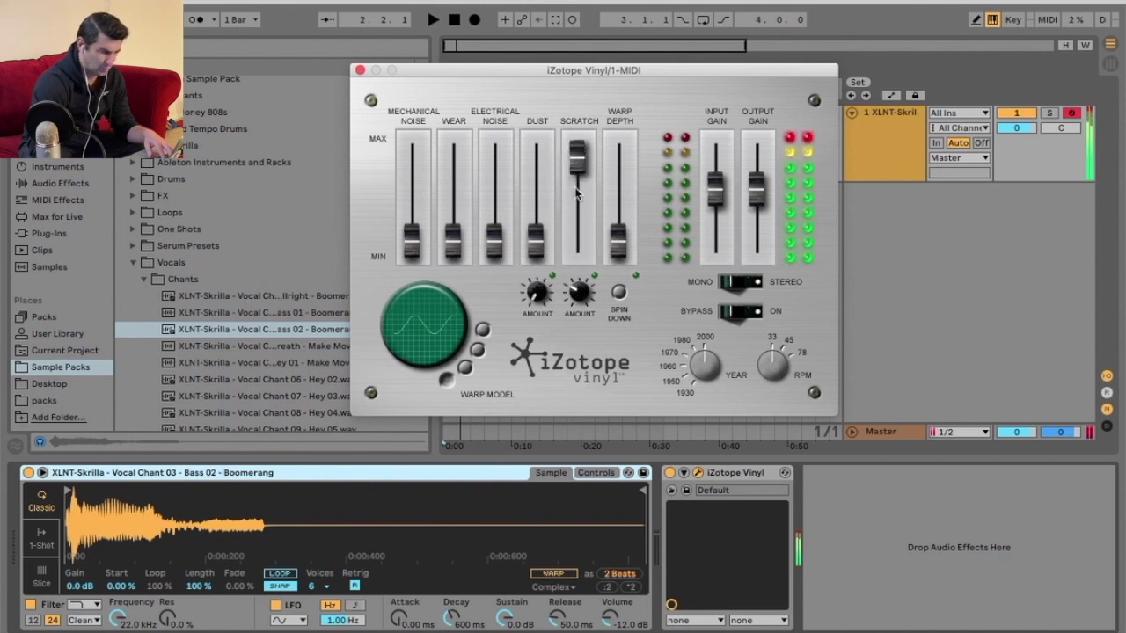
pyautogui.moveTo(586, 173); pyautogui.dragTo(631, 274)
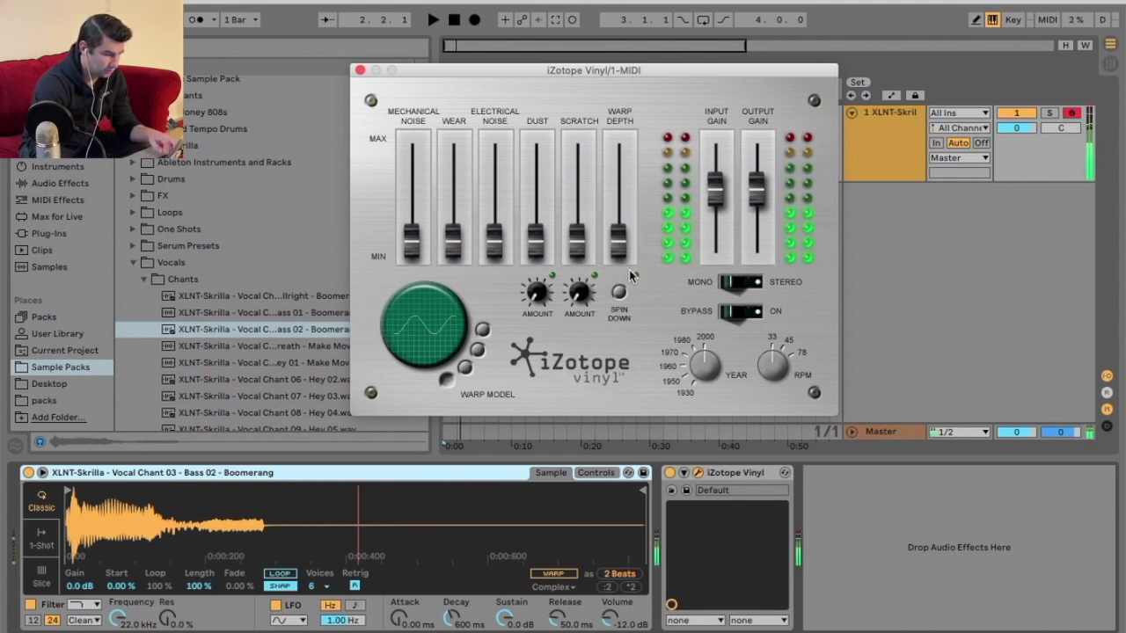
# - Raise Warp Depth near maximum, trigger Spin Down, and return Warp Depth to minimum
pyautogui.moveTo(621, 237); pyautogui.dragTo(625, 164)
pyautogui.click(620, 289)
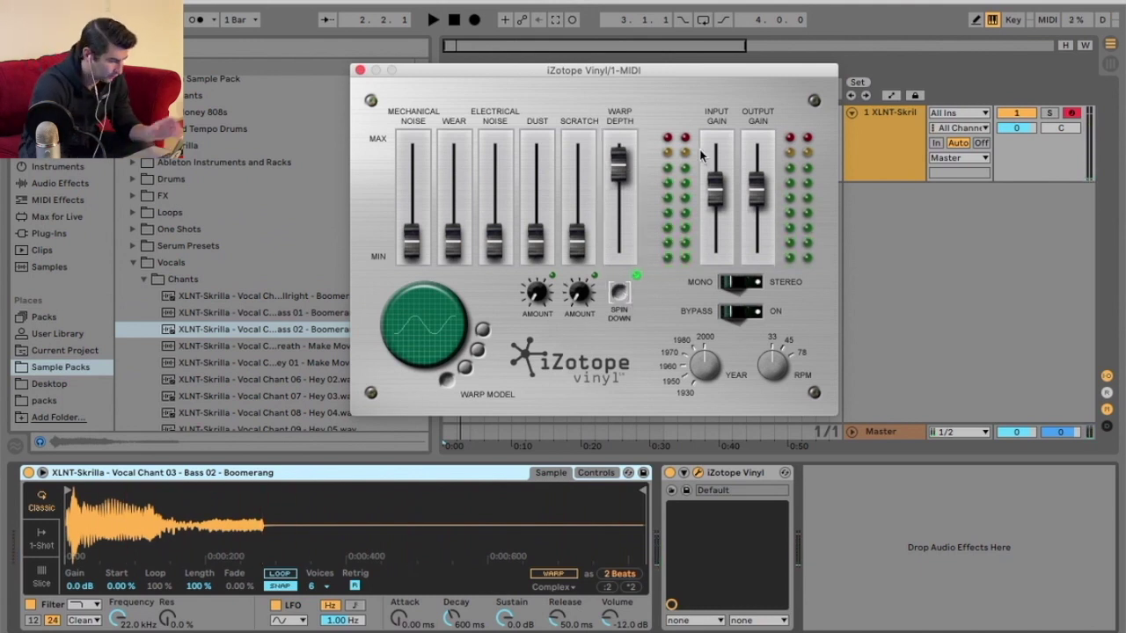
pyautogui.moveTo(628, 165); pyautogui.dragTo(627, 305)
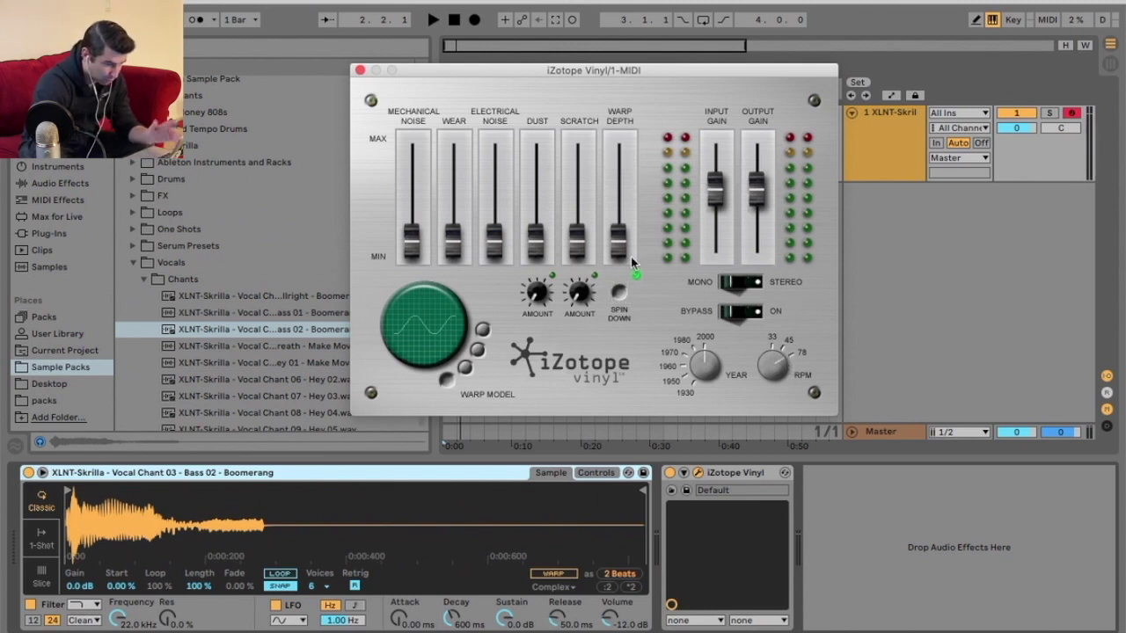
# - Raise Dust near maximum together with its Amount, and try the upper three Warp Model options
pyautogui.moveTo(536, 239); pyautogui.dragTo(535, 155)
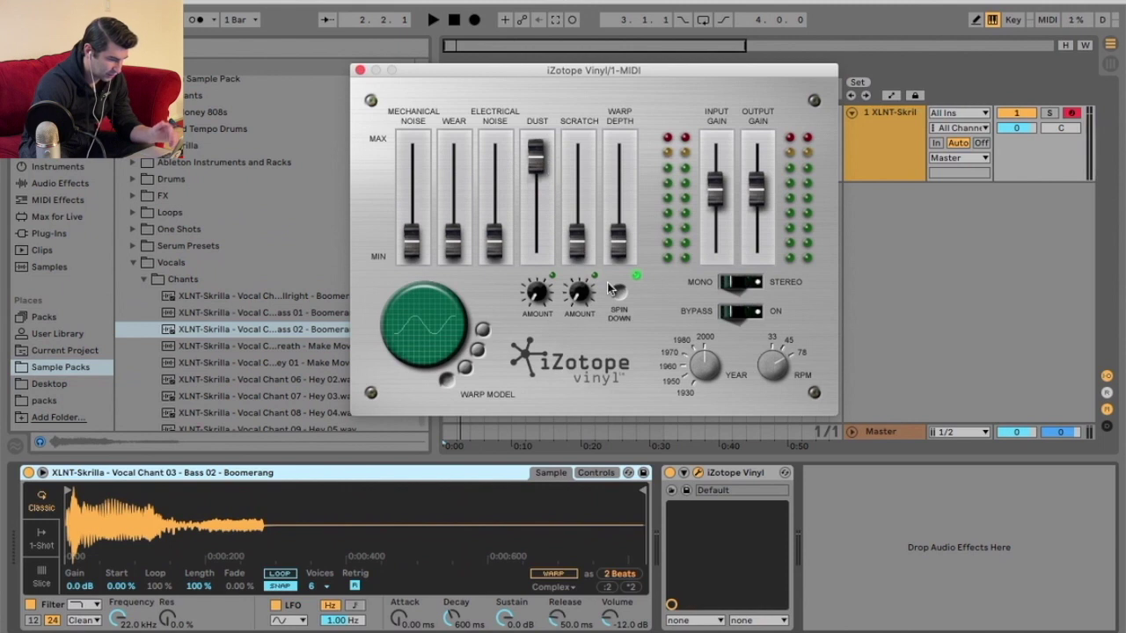
pyautogui.moveTo(543, 294); pyautogui.dragTo(543, 241)
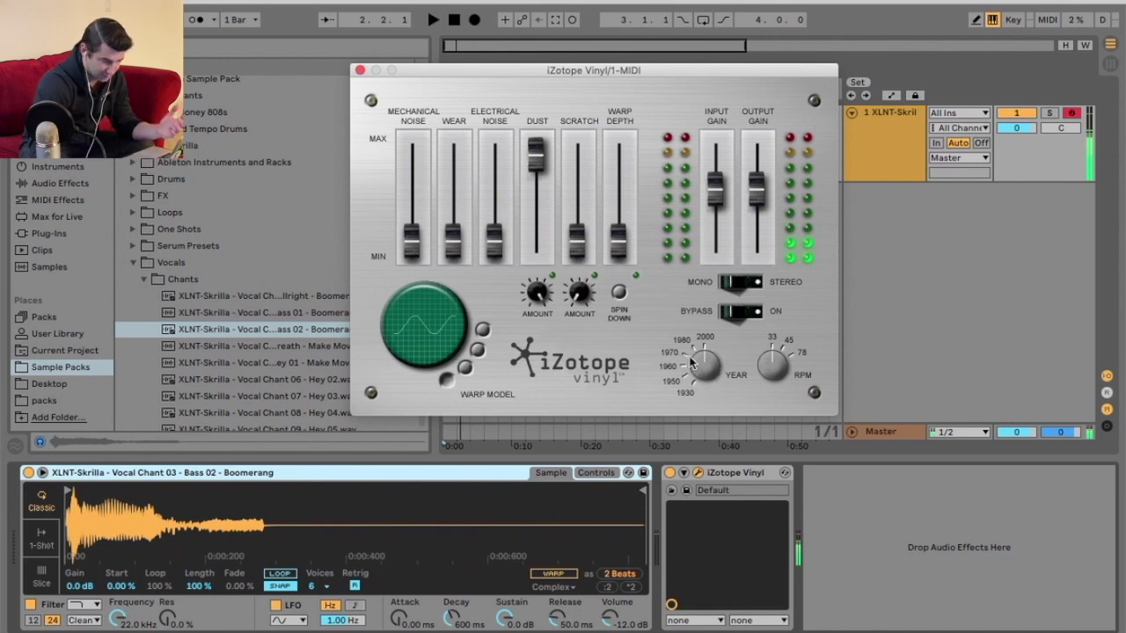
pyautogui.click(465, 366)
pyautogui.click(477, 349)
pyautogui.click(483, 330)
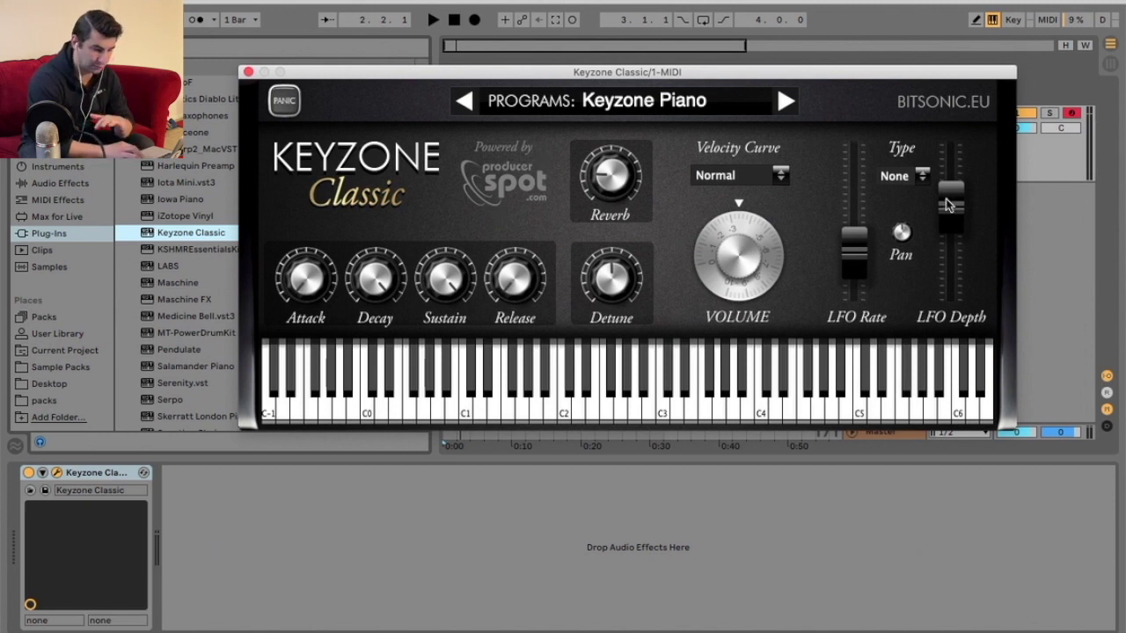
# - Audition the Keyzone Piano program in Keyzone Classic by playing a run of notes
pyautogui.click(604, 105)
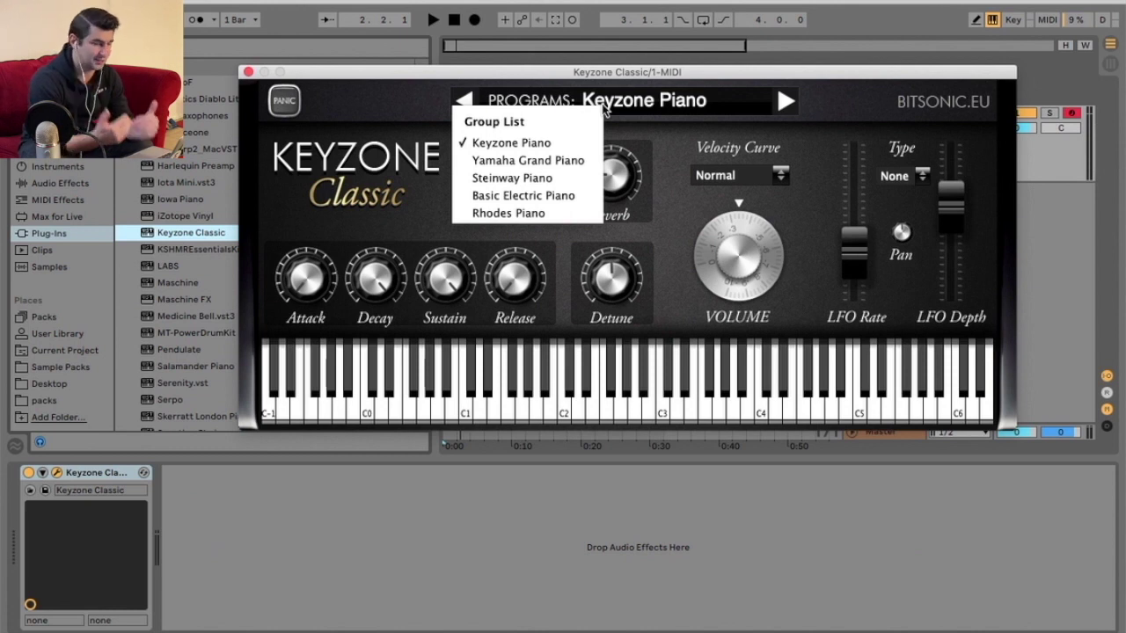
pyautogui.click(375, 127)
pyautogui.press('d')
pyautogui.press('s')
pyautogui.press('a')
pyautogui.press('d')
pyautogui.press('d')
pyautogui.press('z')
pyautogui.press('d')
pyautogui.press('z')
pyautogui.press('d')
pyautogui.press('x')
pyautogui.press('x')
pyautogui.press('d')
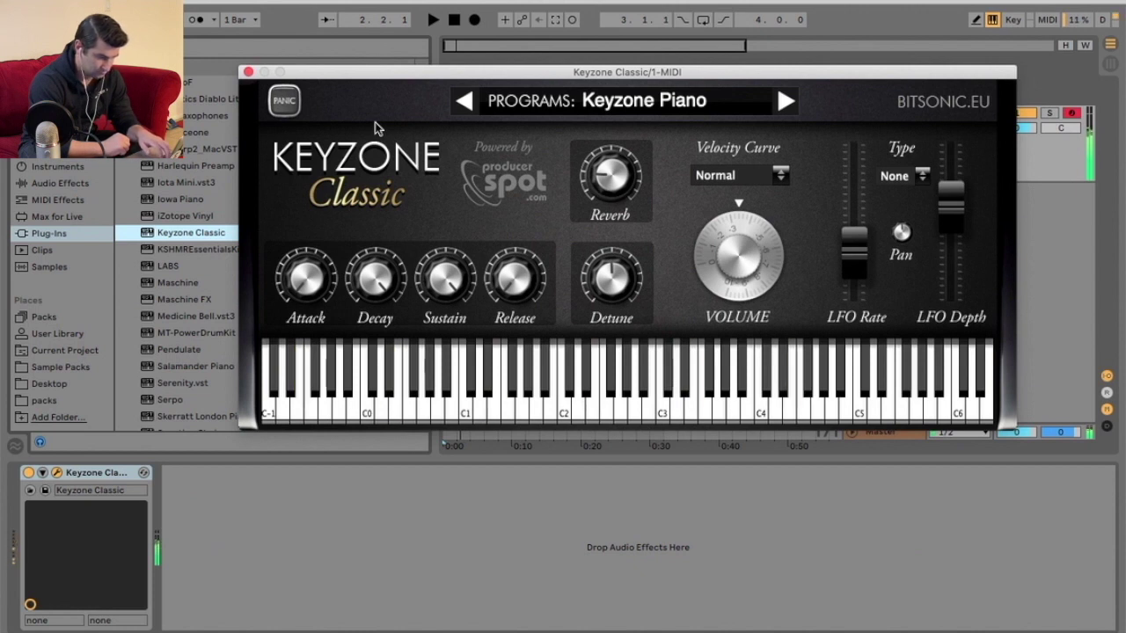
pyautogui.press('d')
pyautogui.press('z')
pyautogui.press('d')
pyautogui.press('s')
pyautogui.press('a')
pyautogui.press('d')
pyautogui.press('s')
pyautogui.press('a')
# - Load the Yamaha Grand Piano program and play notes to audition it
pyautogui.press('d')
pyautogui.press('a')
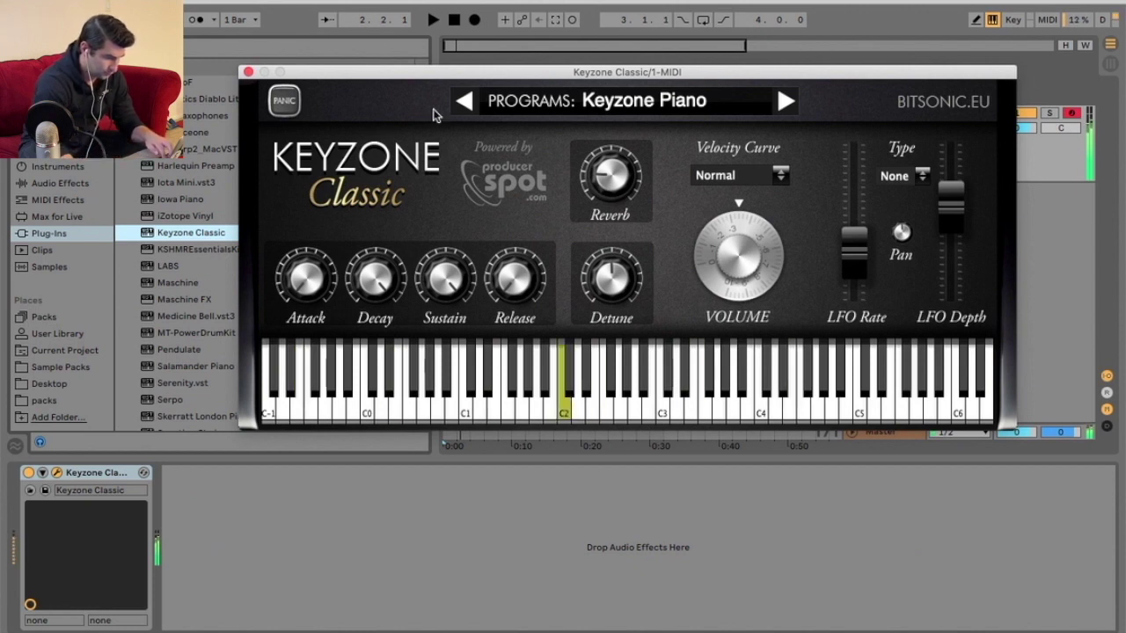
pyautogui.click(724, 103)
pyautogui.click(689, 156)
pyautogui.press('s')
pyautogui.press('d')
pyautogui.press('a')
pyautogui.press('s')
pyautogui.press('d')
pyautogui.press('x')
pyautogui.press('d')
pyautogui.press('x')
pyautogui.press('d')
pyautogui.press('z')
pyautogui.press('d')
pyautogui.press('z')
pyautogui.press('z')
pyautogui.press('d')
pyautogui.press('z')
# - Load the Steinway Piano program and play notes to audition it
pyautogui.press('d')
pyautogui.press('a')
pyautogui.press('d')
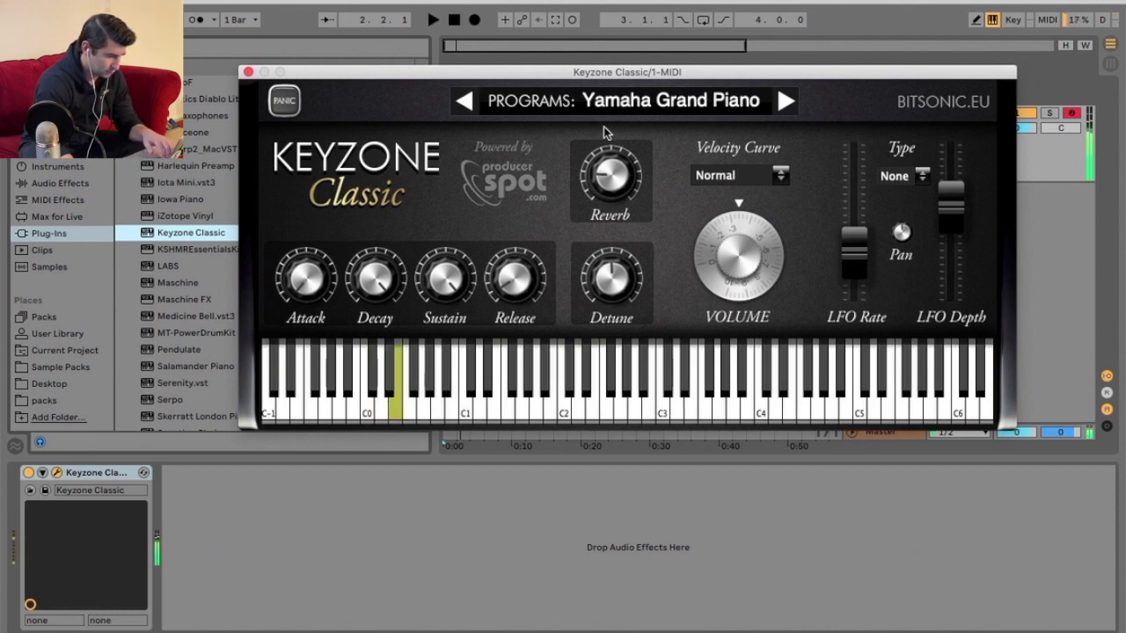
pyautogui.click(646, 108)
pyautogui.click(603, 189)
pyautogui.press('s')
pyautogui.press('d')
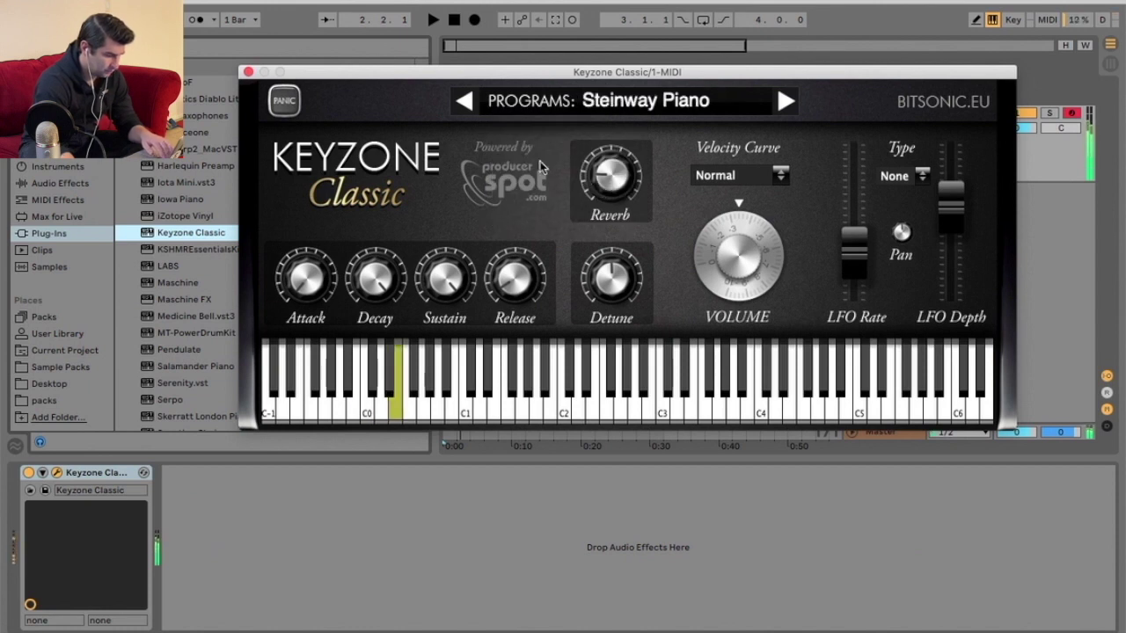
pyautogui.press('x')
pyautogui.press('d')
pyautogui.press('s')
pyautogui.press('d')
pyautogui.press('a')
pyautogui.press('x')
pyautogui.press('d')
pyautogui.press('x')
pyautogui.press('d')
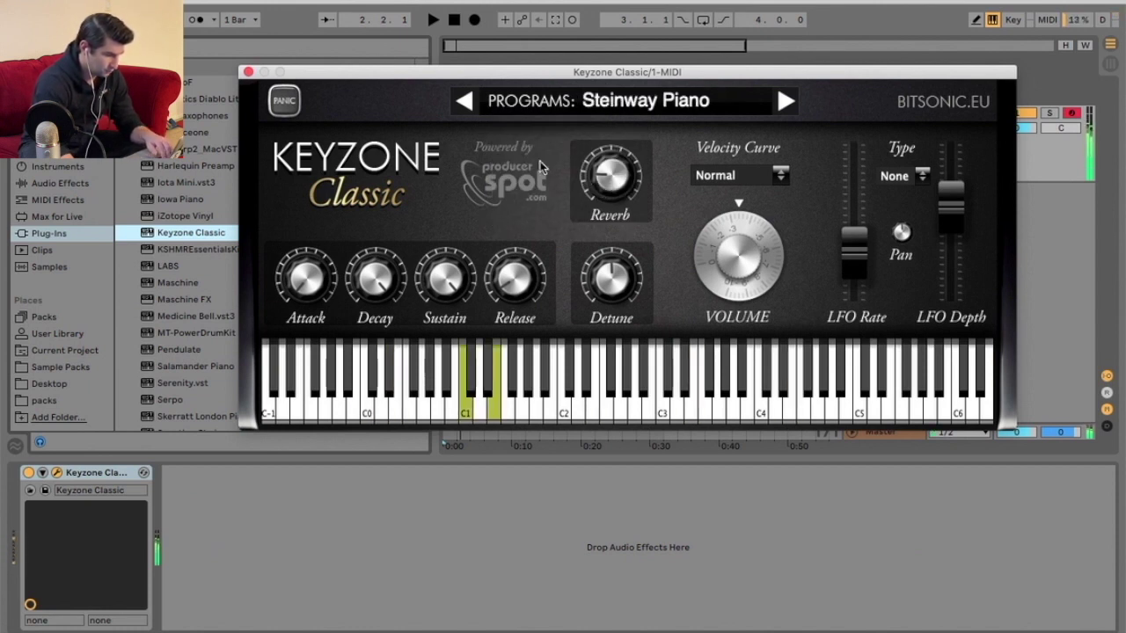
# - Load the Basic Electric Piano program and play notes to audition it
pyautogui.click(600, 101)
pyautogui.click(545, 186)
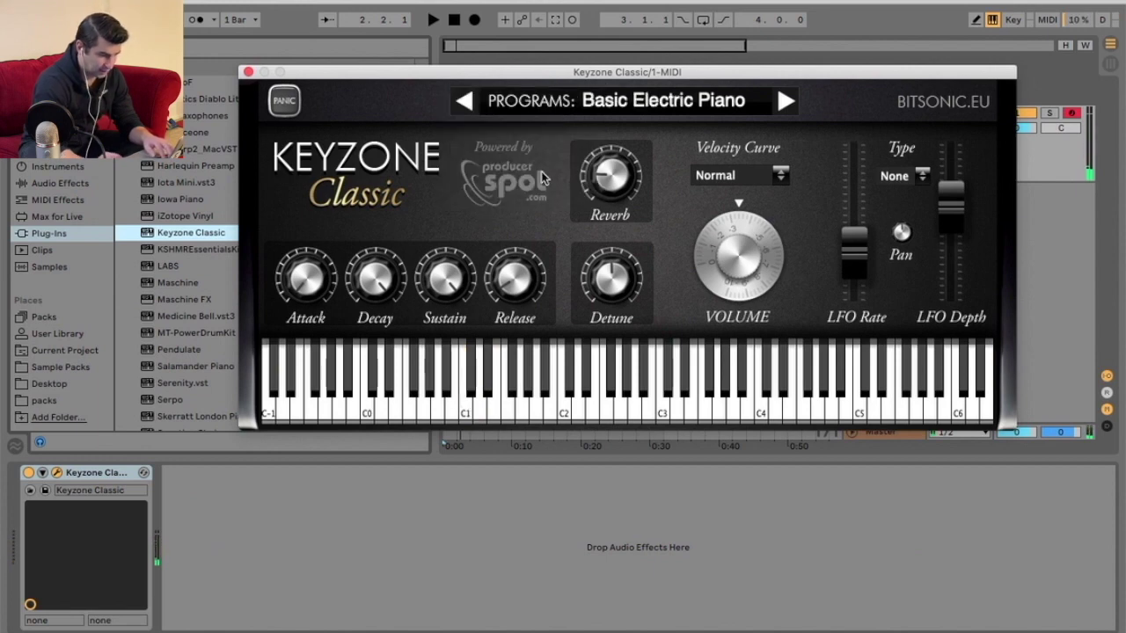
pyautogui.press('s')
pyautogui.press('d')
pyautogui.press('s')
pyautogui.press('a')
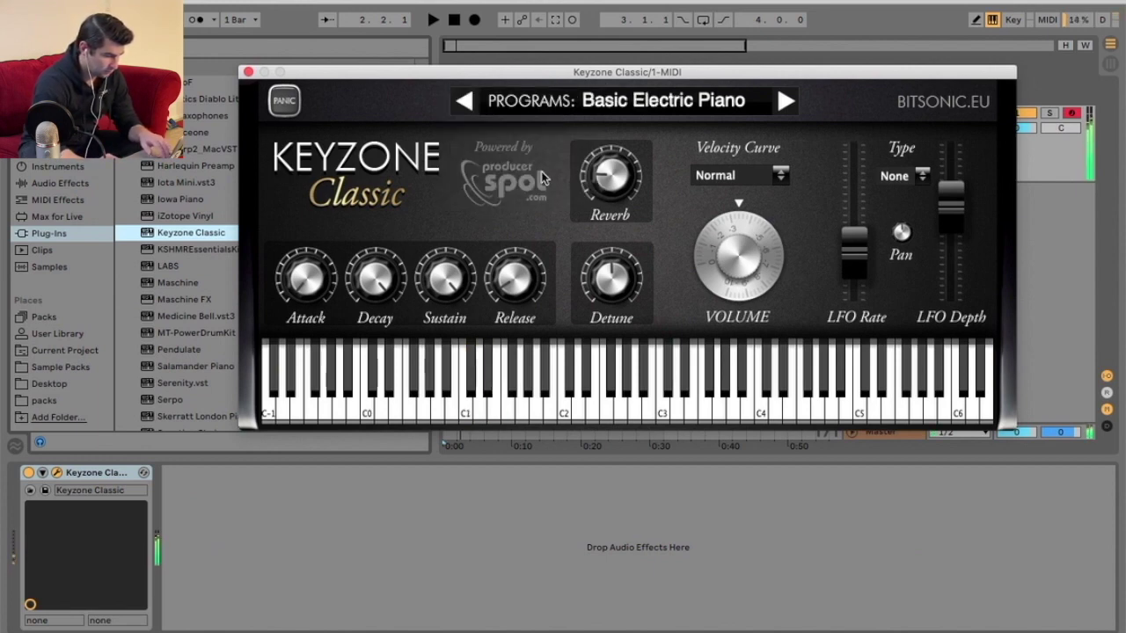
pyautogui.press('x')
pyautogui.press('d')
pyautogui.press('x')
pyautogui.press('d')
pyautogui.press('a')
pyautogui.press('d')
pyautogui.press('s')
pyautogui.press('a')
pyautogui.press('d')
pyautogui.press('y')
pyautogui.press('t')
pyautogui.press('e')
pyautogui.press('s')
pyautogui.press('a')
pyautogui.press('d')
pyautogui.press('d')
# - Load the Rhodes Piano program and play notes to audition it
pyautogui.click(668, 101)
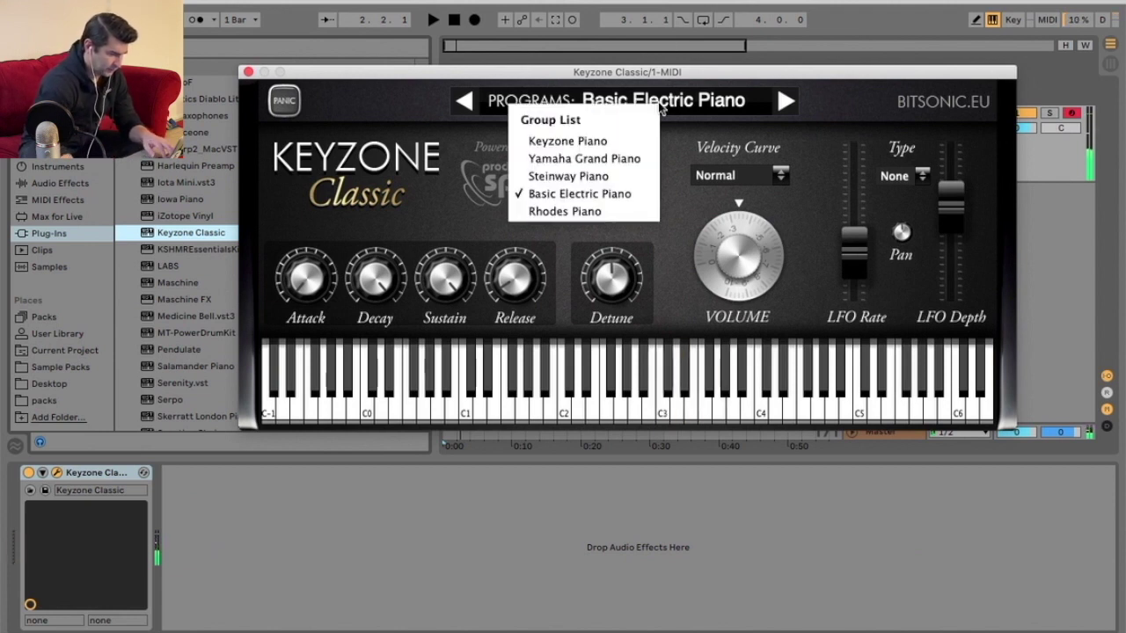
pyautogui.click(607, 211)
pyautogui.press('s')
pyautogui.press('d')
pyautogui.press('x')
pyautogui.press('d')
pyautogui.press('x')
pyautogui.press('d')
pyautogui.press('x')
pyautogui.press('d')
pyautogui.press('z')
pyautogui.press('z')
pyautogui.press('d')
pyautogui.press('z')
pyautogui.press('z')
pyautogui.press('d')
pyautogui.press('z')
pyautogui.press('d')
pyautogui.press('z')
pyautogui.press('d')
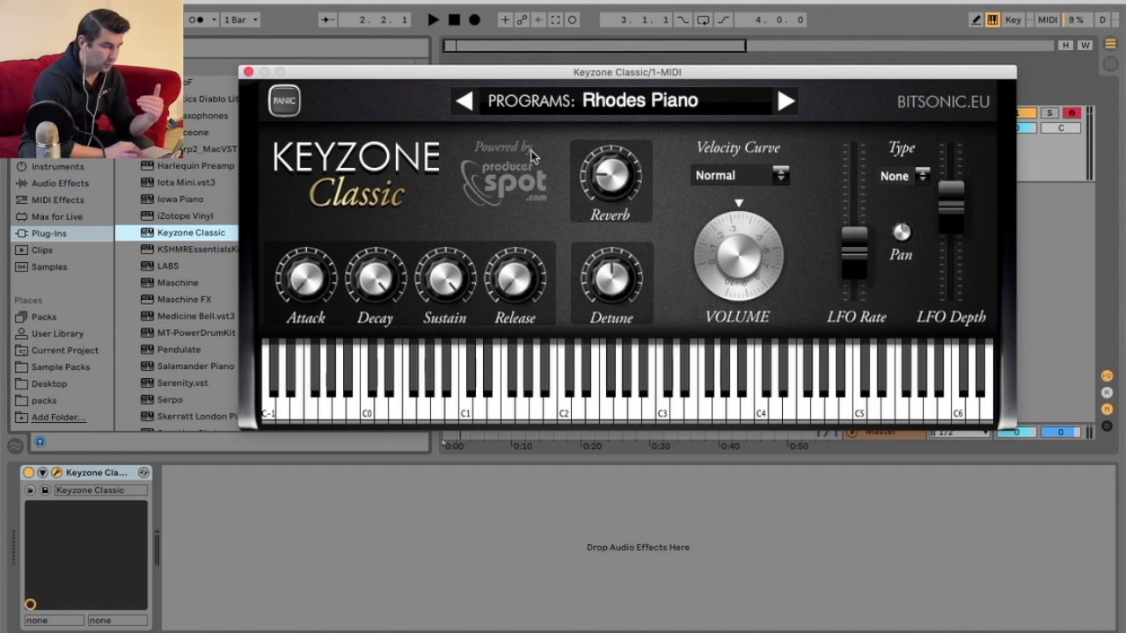
pyautogui.click(632, 106)
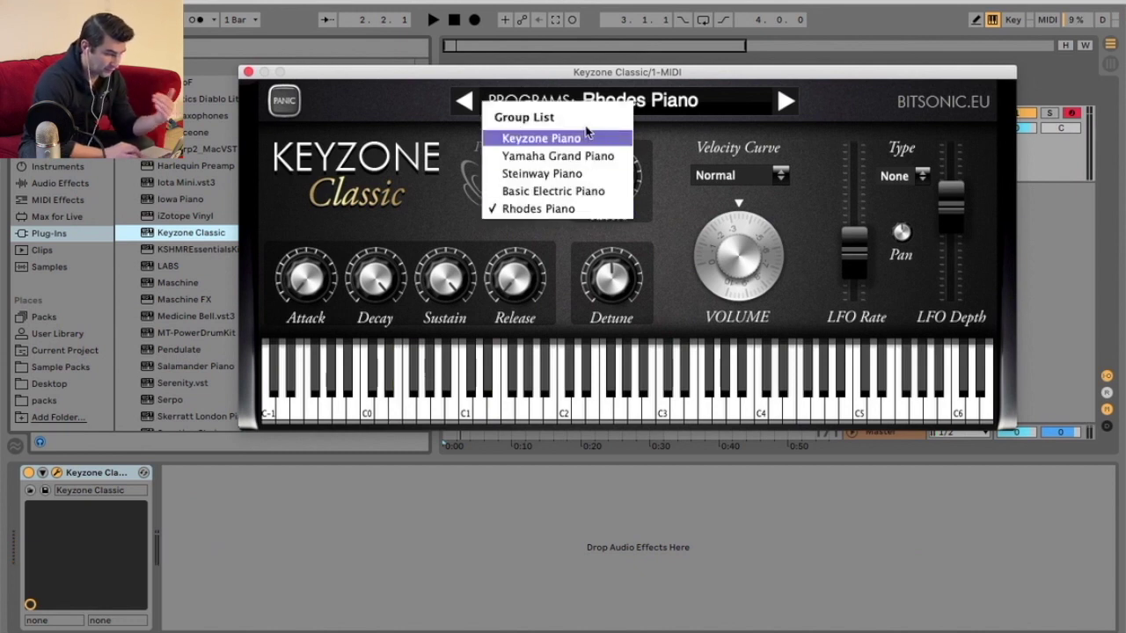
pyautogui.click(451, 163)
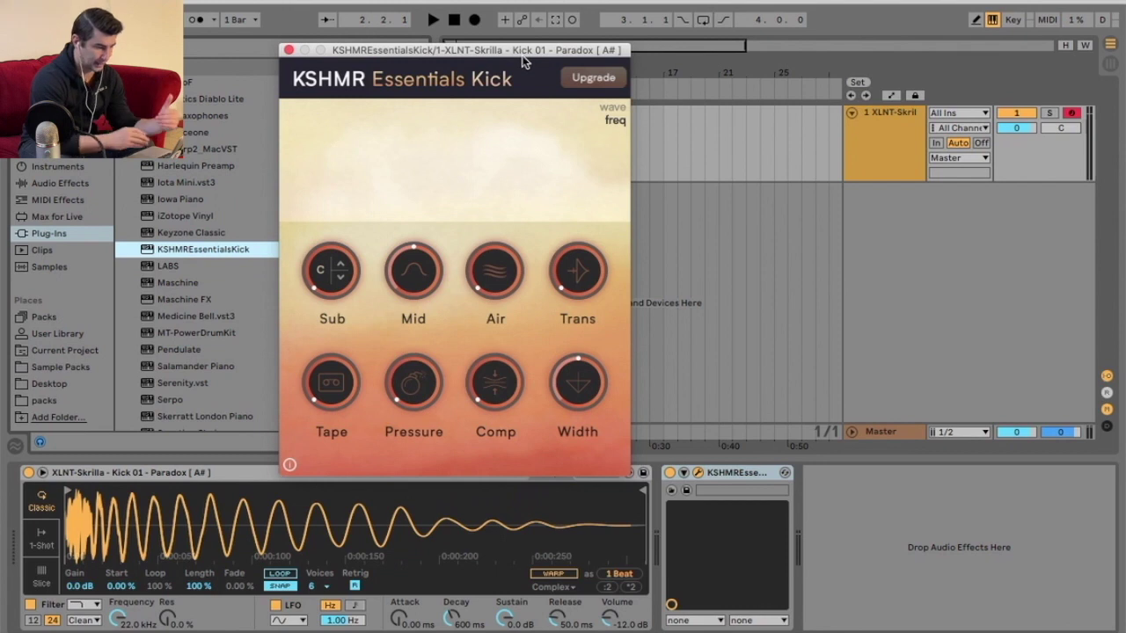
# - Play the kick with KSHMR Essentials Kick switched off and on to compare, using the plug-in's frequency view
pyautogui.moveTo(431, 292)
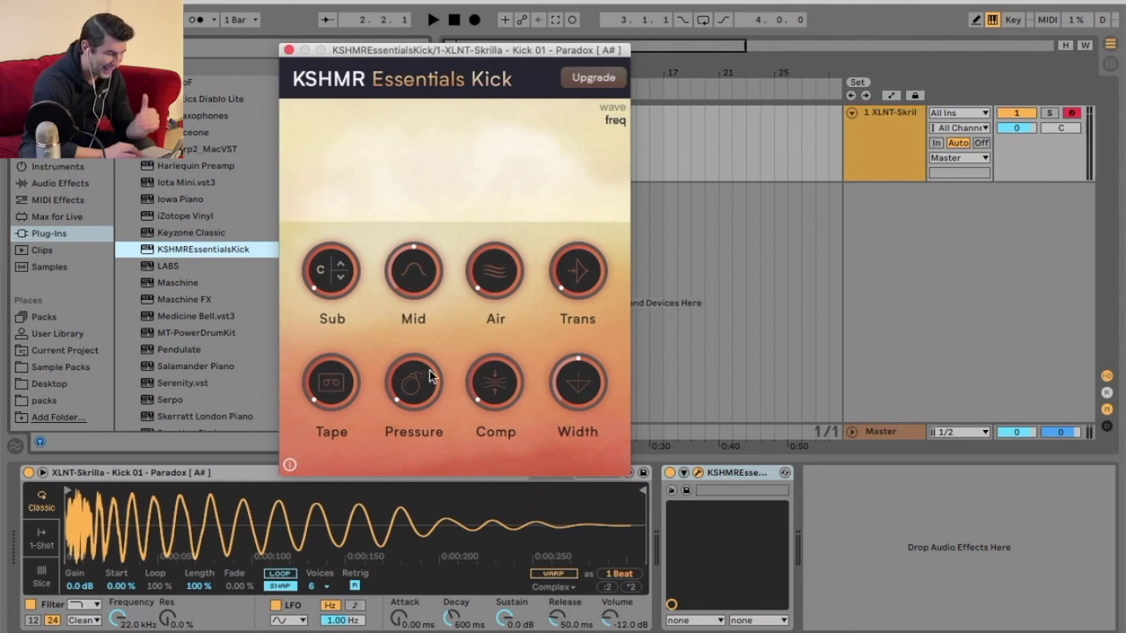
pyautogui.click(668, 473)
pyautogui.press('a')
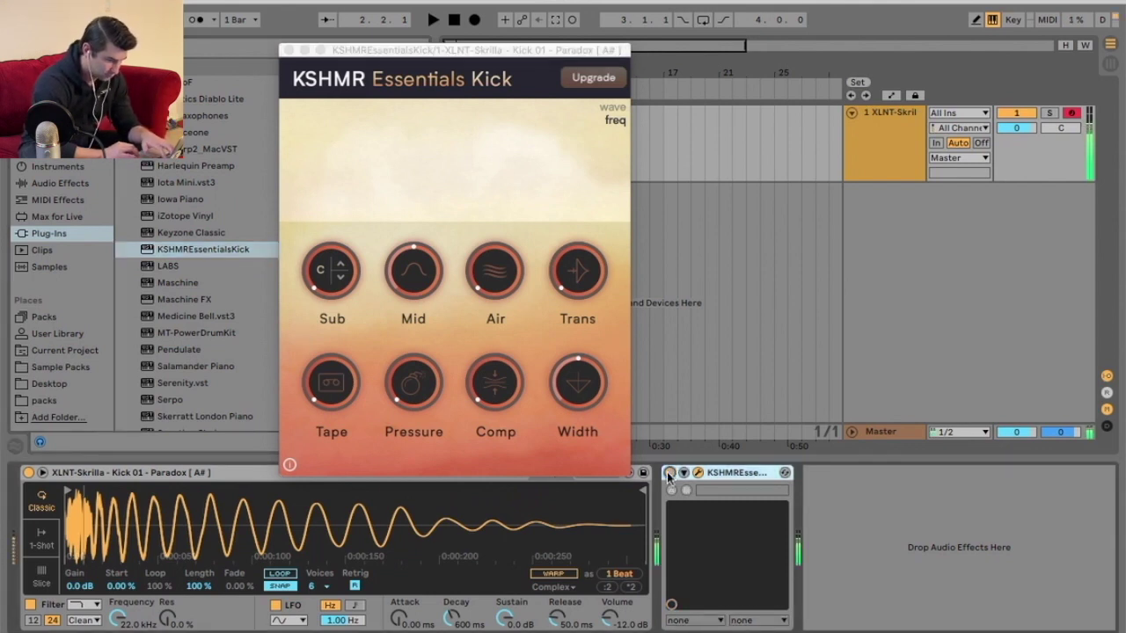
pyautogui.click(668, 473)
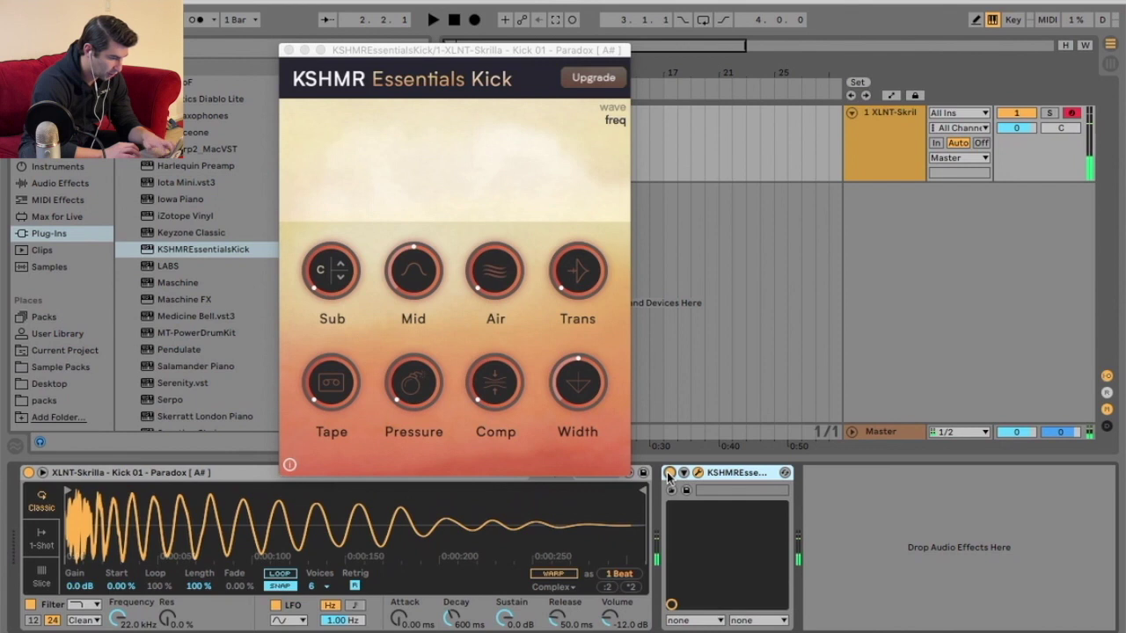
pyautogui.click(615, 121)
pyautogui.click(616, 121)
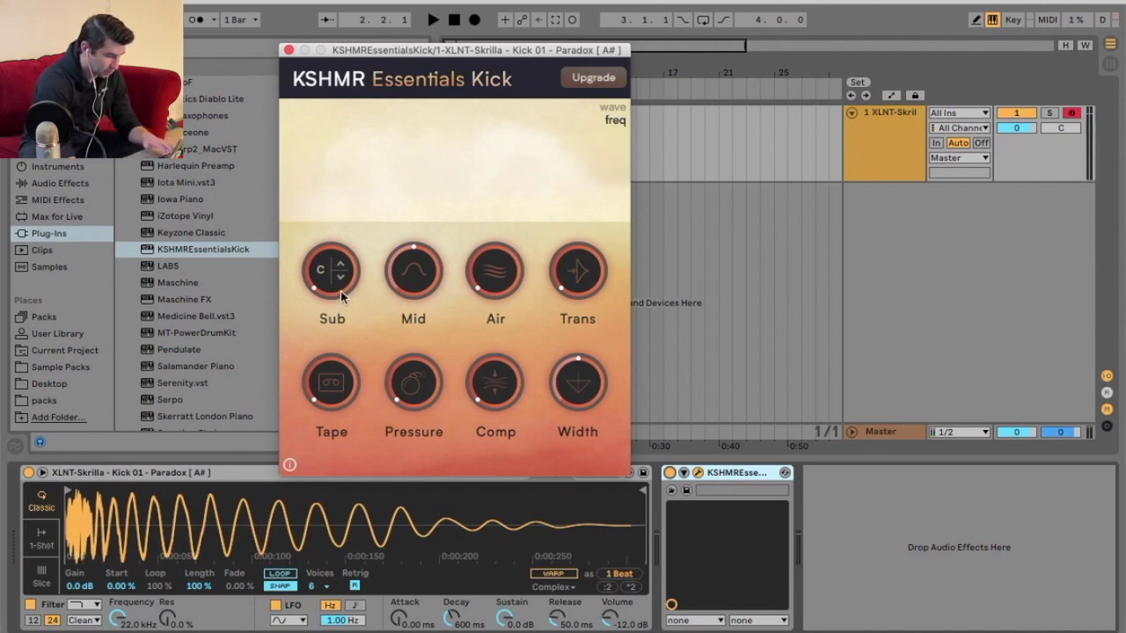
# - Audition Sub, Mid and Air on the kick, taking Mid to 200%, and leave Sub slightly raised and Mid at 99%
pyautogui.moveTo(340, 290); pyautogui.dragTo(296, 445)
pyautogui.moveTo(415, 274); pyautogui.dragTo(440, 229)
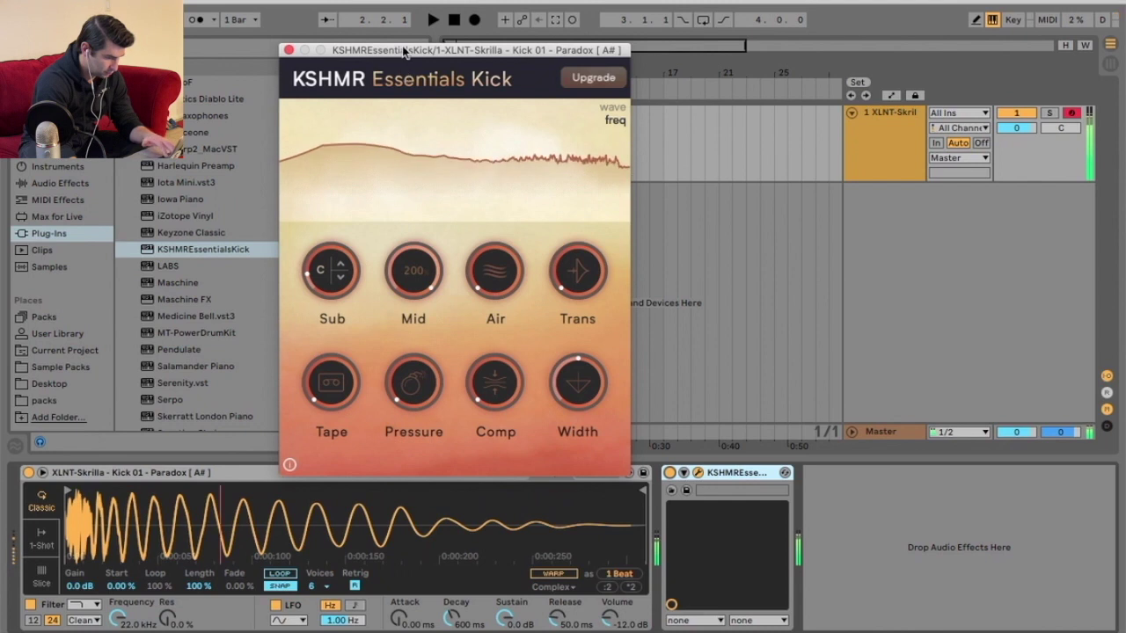
pyautogui.moveTo(494, 285)
pyautogui.mouseDown()
pyautogui.moveTo(489, 54)
pyautogui.moveTo(489, 290)
pyautogui.moveTo(482, 61)
pyautogui.moveTo(478, 291)
pyautogui.mouseUp()
pyautogui.moveTo(420, 269); pyautogui.dragTo(411, 380)
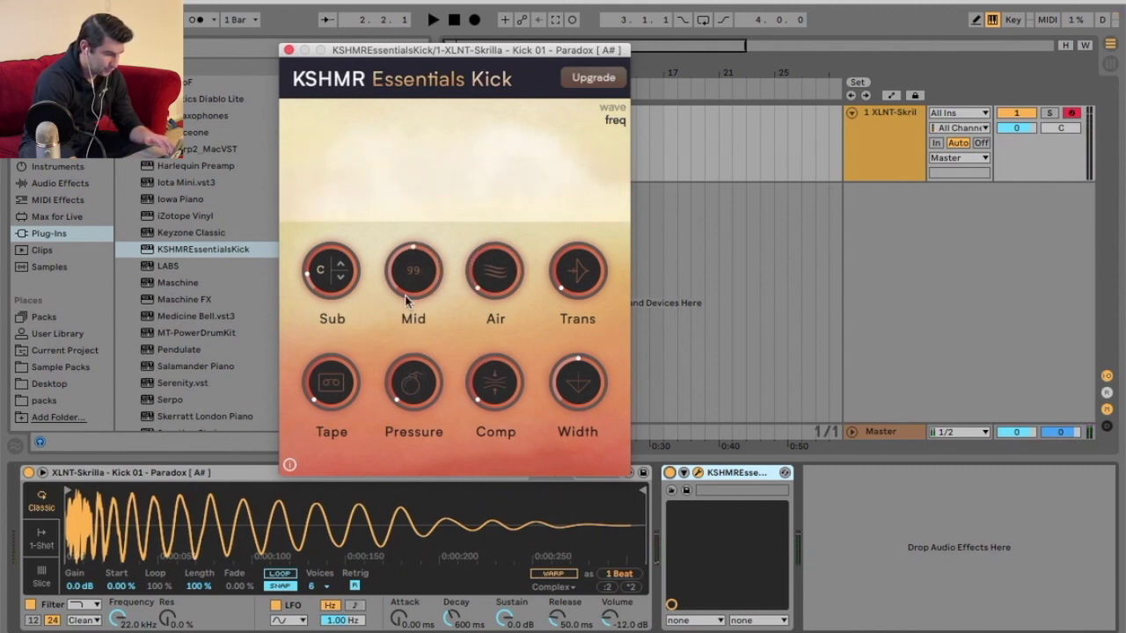
# - Sweep Trans and return it to 0%, and raise Tape to 100% on the kick
pyautogui.moveTo(583, 283); pyautogui.dragTo(555, 458)
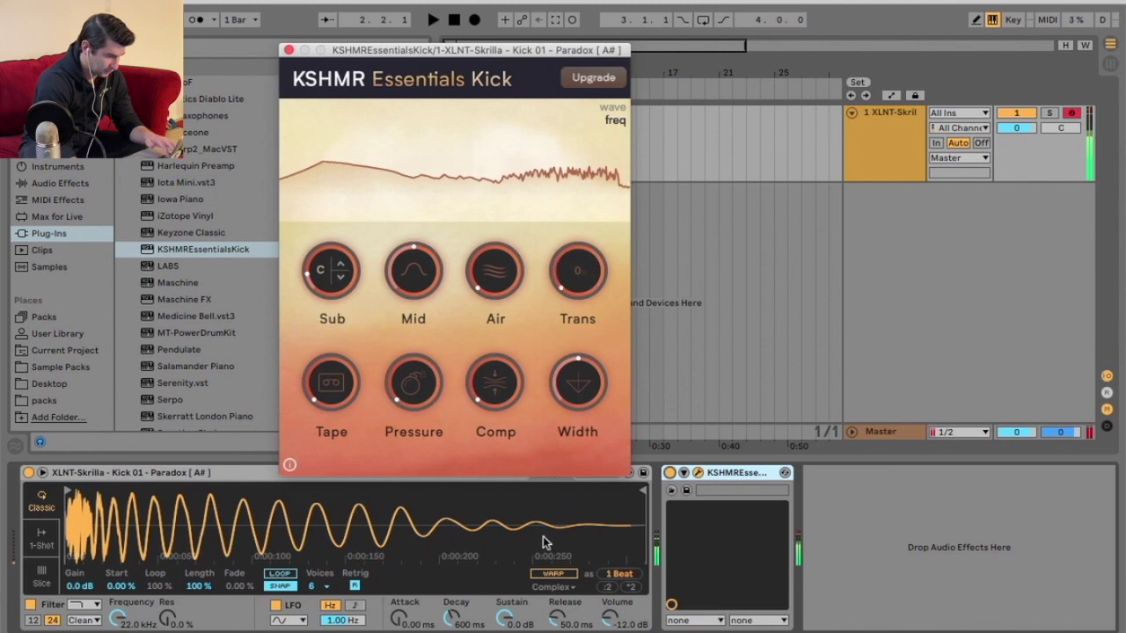
pyautogui.moveTo(331, 398); pyautogui.dragTo(309, 120)
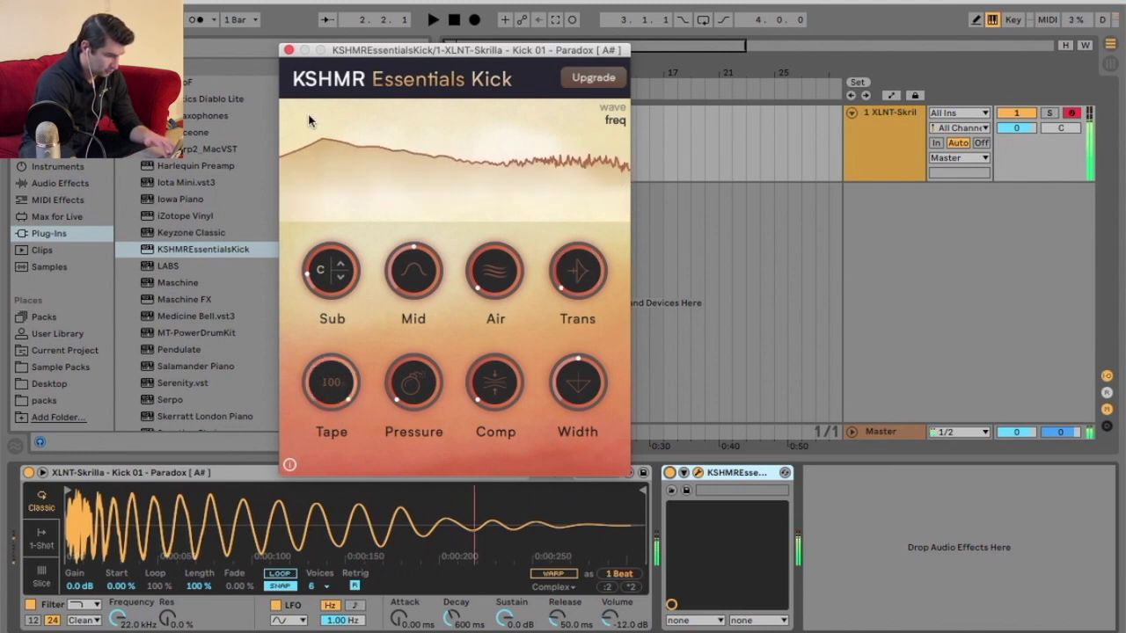
# - Reset Tape to its default and sweep Pressure on the kick, leaving Pressure at its minimum
pyautogui.doubleClick(314, 392)
pyautogui.moveTo(417, 385); pyautogui.dragTo(418, 464)
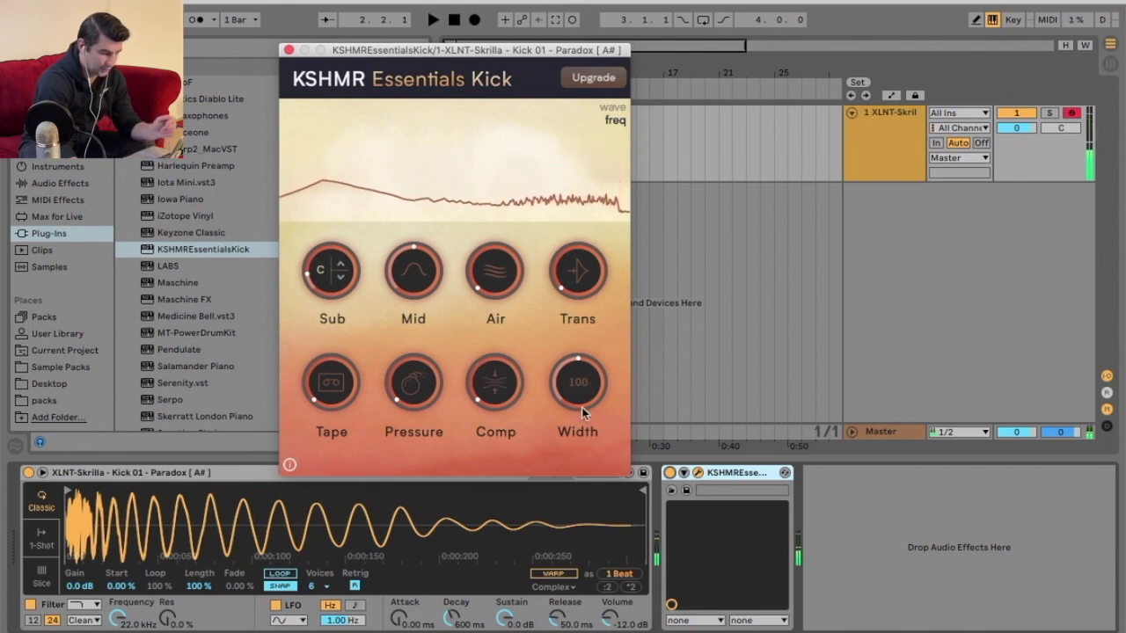
# - Audition Width on the kick, taking it to maximum and bringing it back to just above 100%
pyautogui.moveTo(582, 407); pyautogui.dragTo(593, 222)
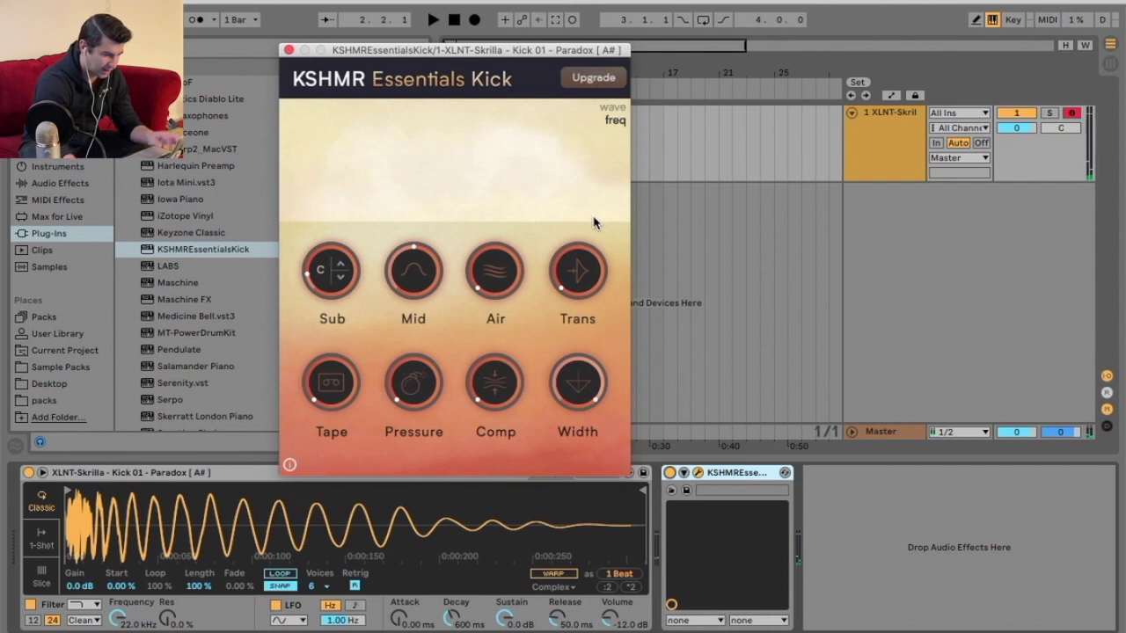
pyautogui.moveTo(598, 391); pyautogui.dragTo(542, 398)
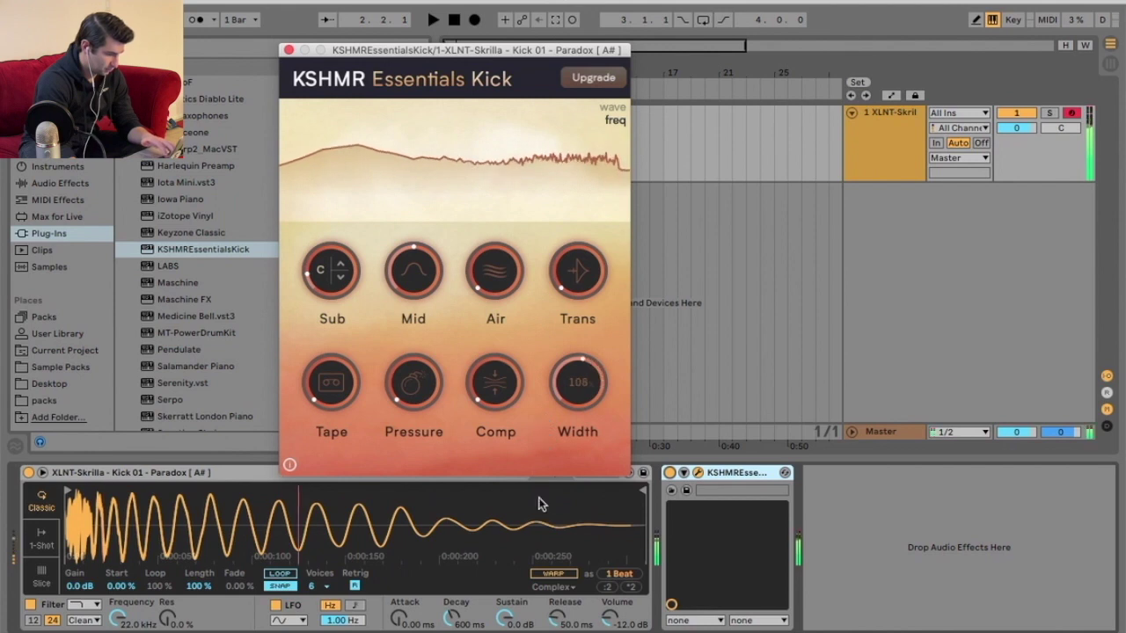
pyautogui.moveTo(536, 412); pyautogui.dragTo(543, 378)
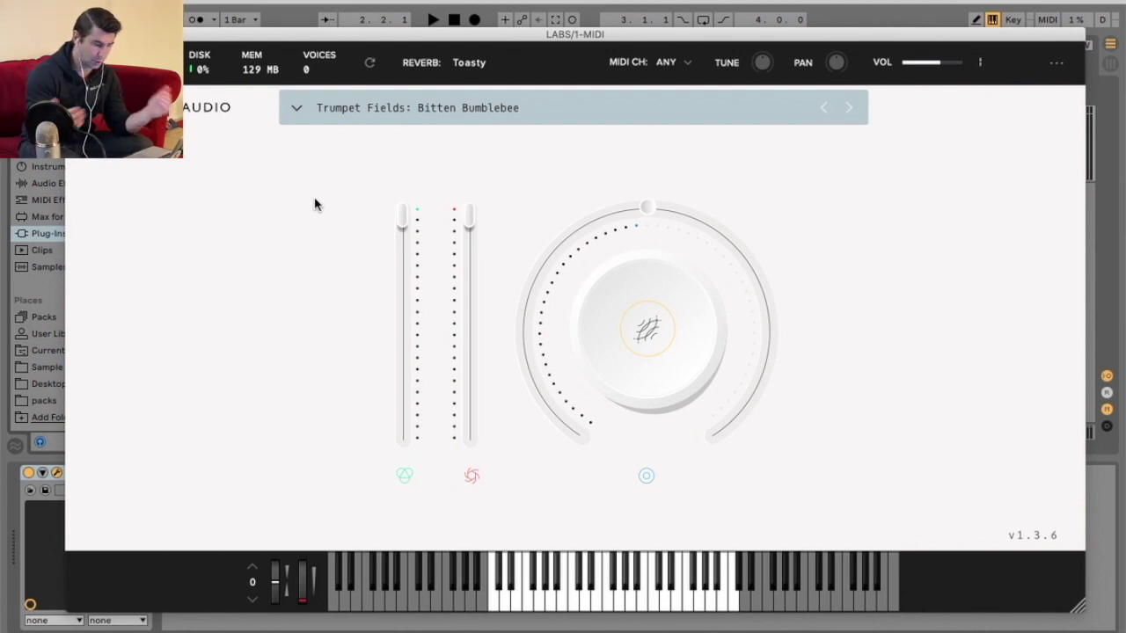
# - Load the Trumpet Fields: Nice And Steady 1 preset in LABS and play notes to audition it
pyautogui.click(298, 109)
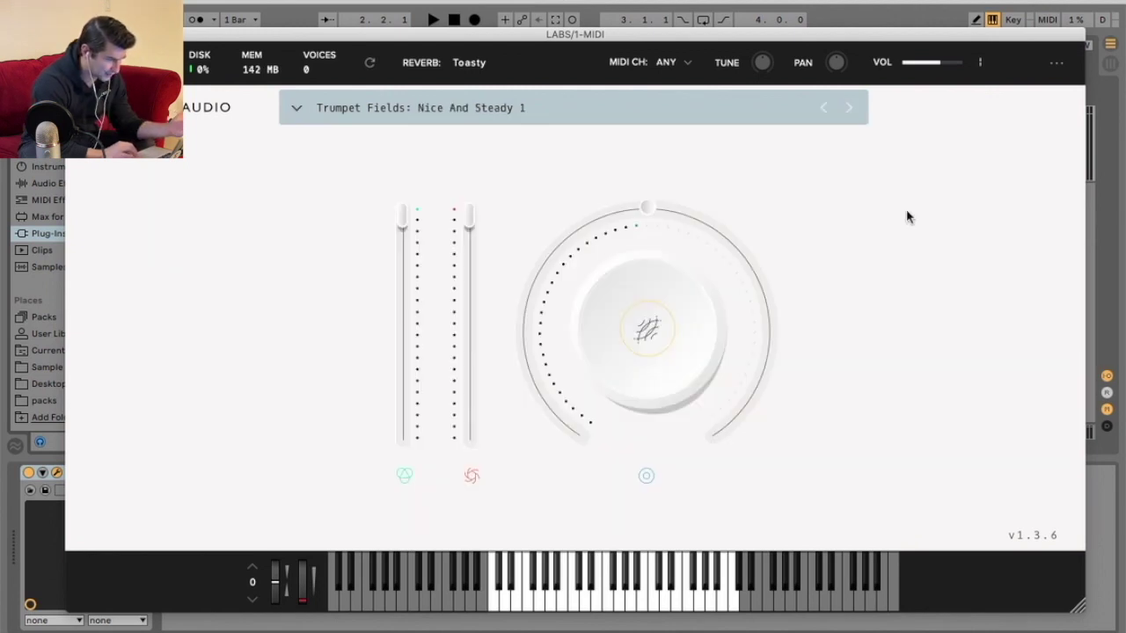
pyautogui.press('a')
pyautogui.press('d')
pyautogui.press('a')
pyautogui.press('s')
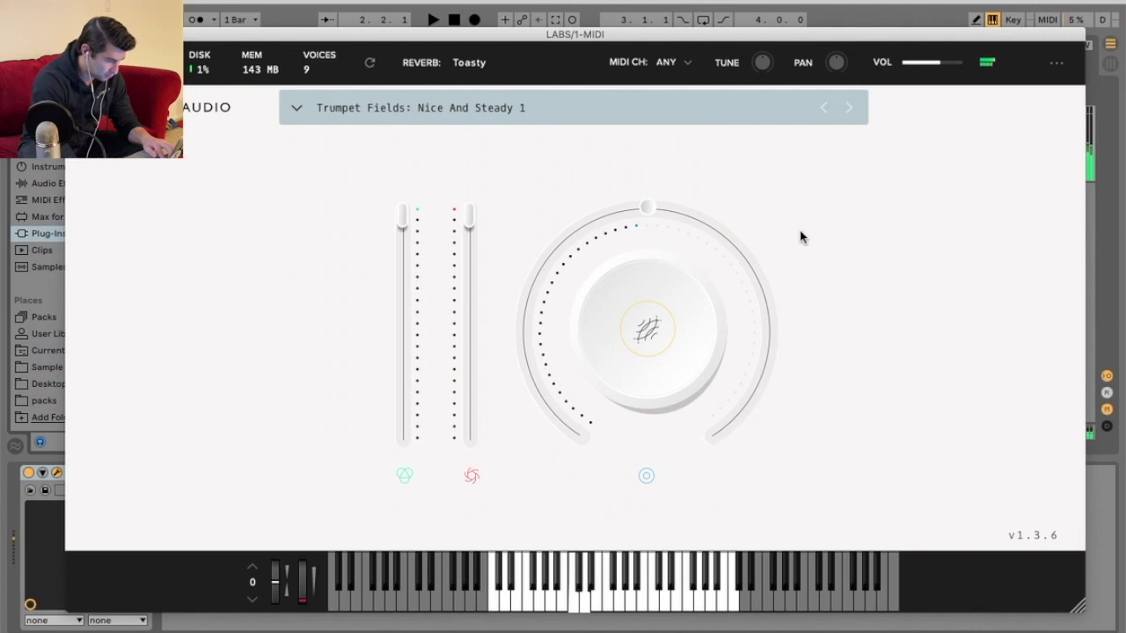
# - Raise the LABS volume close to maximum and play more notes with the trumpet preset
pyautogui.moveTo(937, 63); pyautogui.dragTo(949, 63)
pyautogui.press('s')
pyautogui.press('a')
pyautogui.press('x')
pyautogui.press('a')
pyautogui.press('d')
pyautogui.press('s')
pyautogui.press('a')
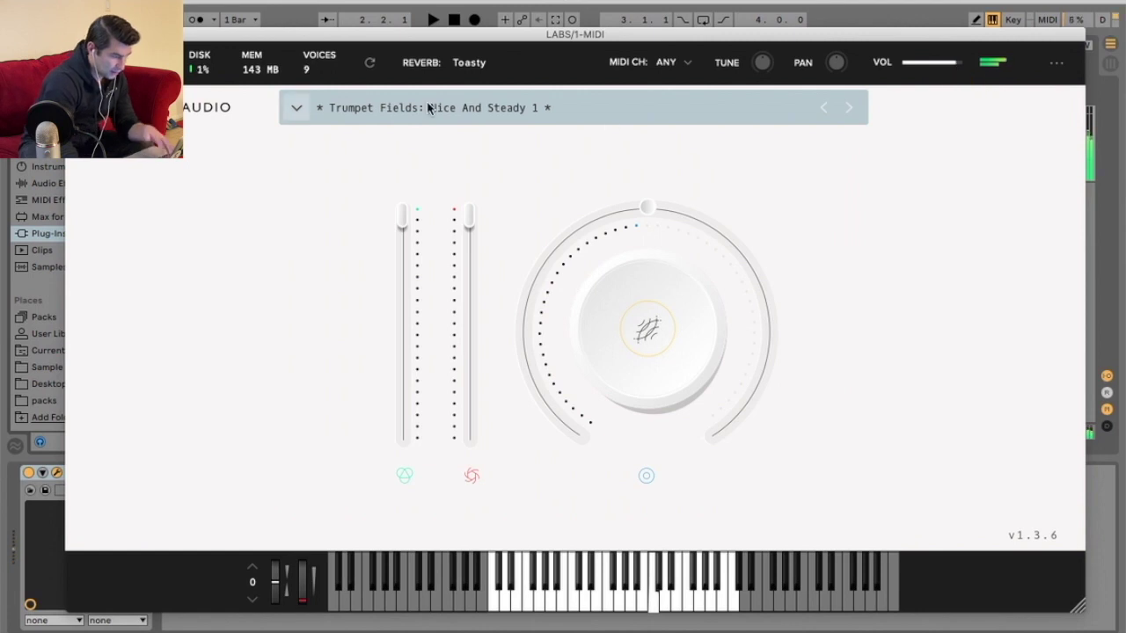
# - Load the Choir: Long preset and play notes to audition it
pyautogui.click(314, 108)
pyautogui.moveTo(860, 176); pyautogui.dragTo(844, 326)
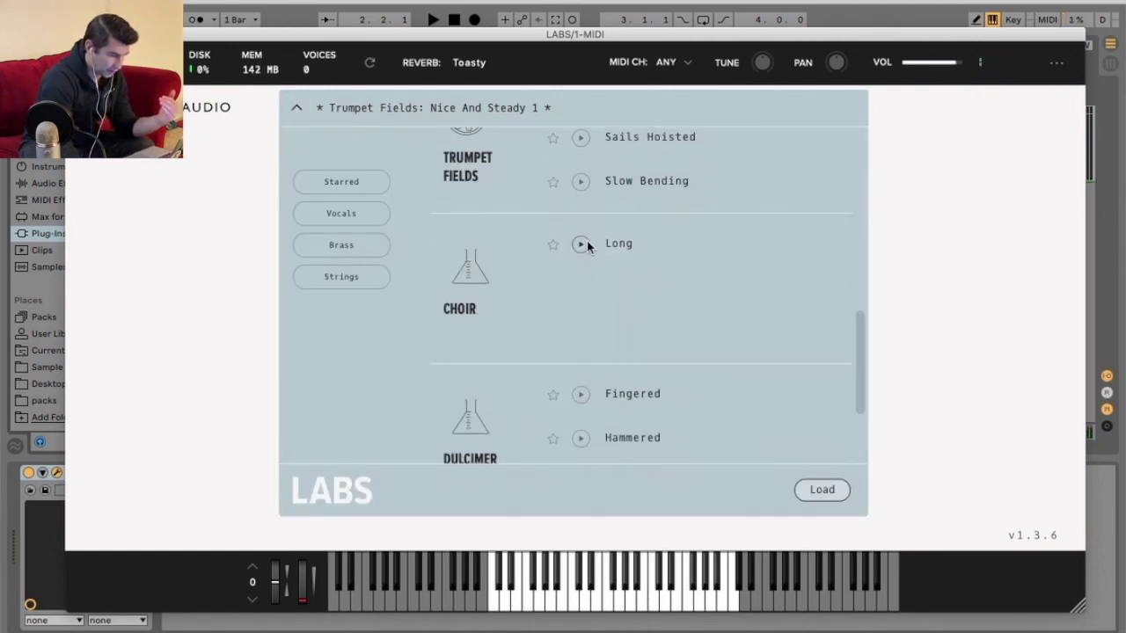
pyautogui.click(587, 246)
pyautogui.press('x')
pyautogui.press('h')
pyautogui.press('k')
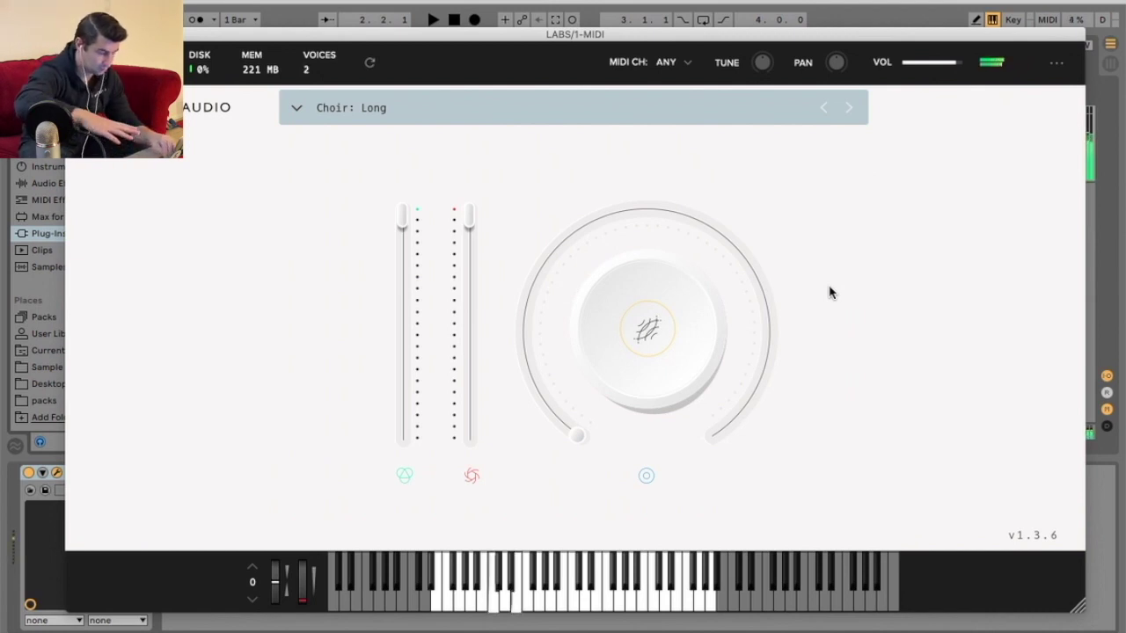
# - Load the Dulcimer: Fingered preset, step on through Hammered and Mini to the following preset, and audition the sounds
pyautogui.click(299, 109)
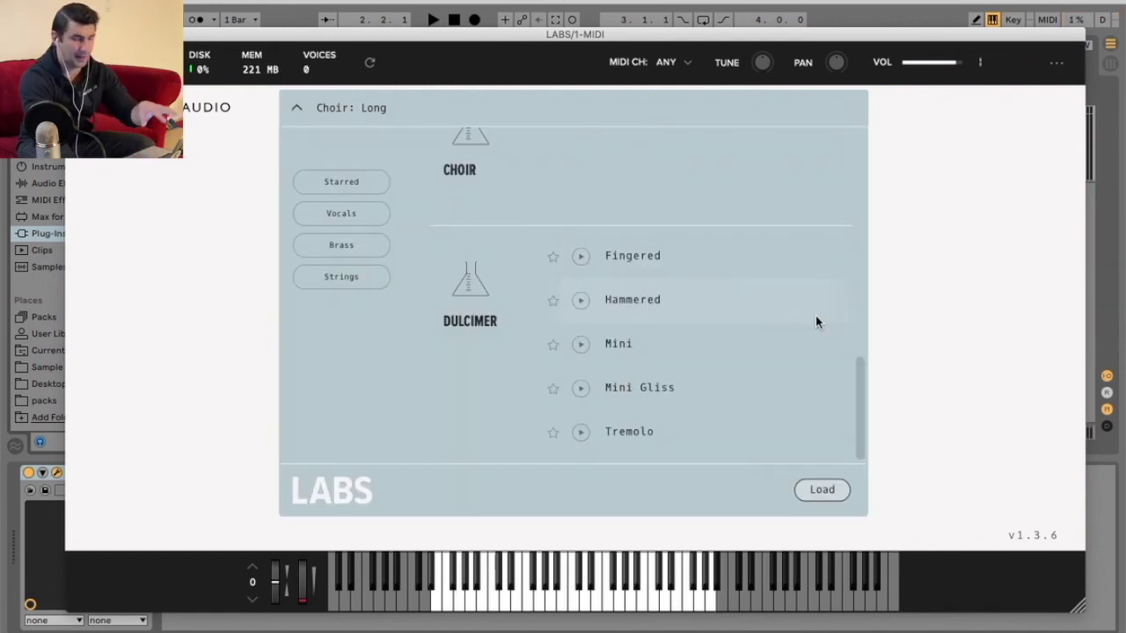
pyautogui.doubleClick(616, 270)
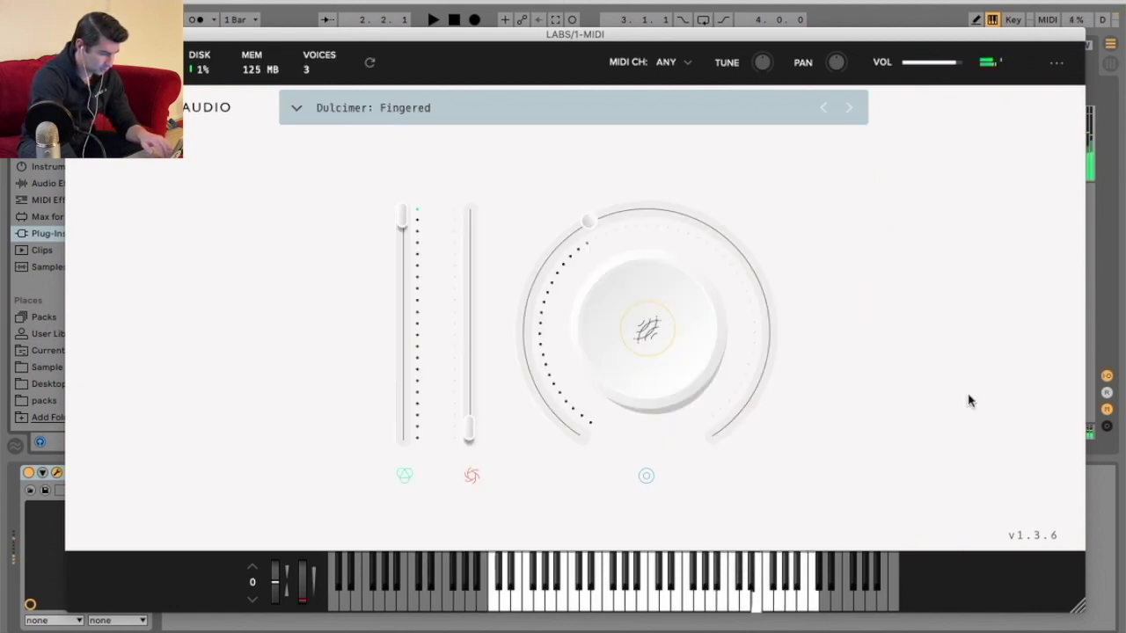
pyautogui.click(847, 109)
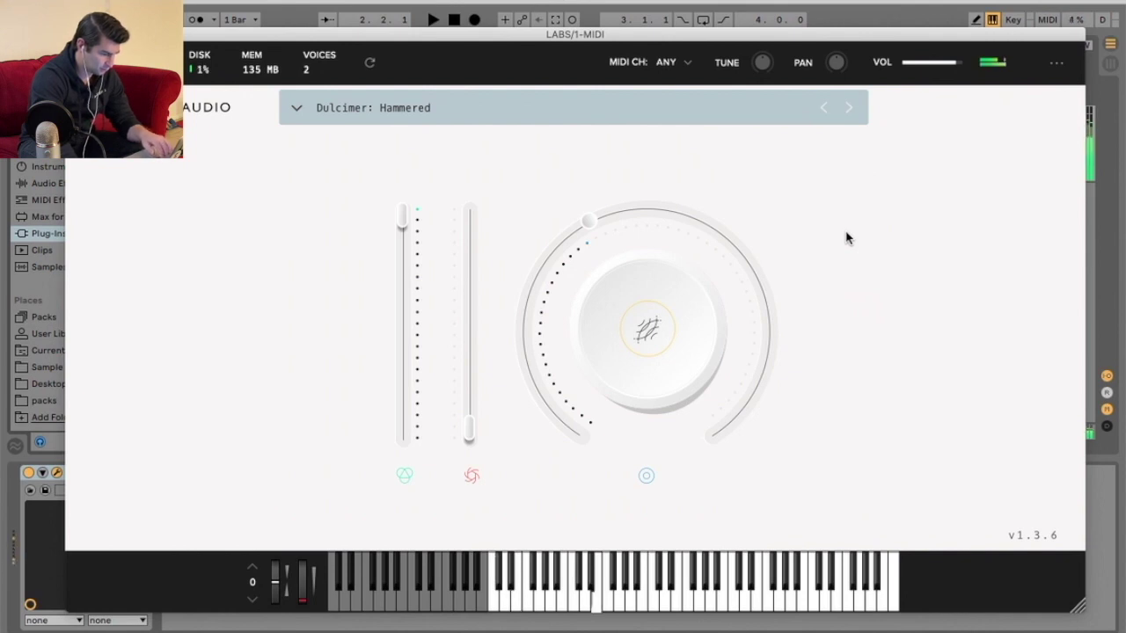
pyautogui.click(849, 107)
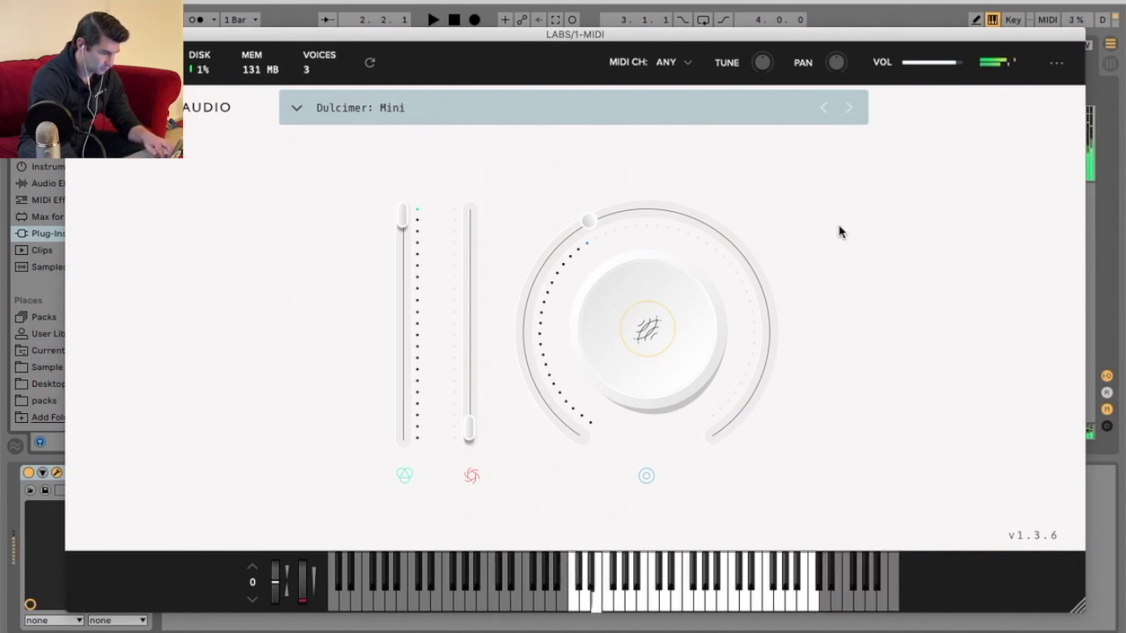
pyautogui.click(848, 106)
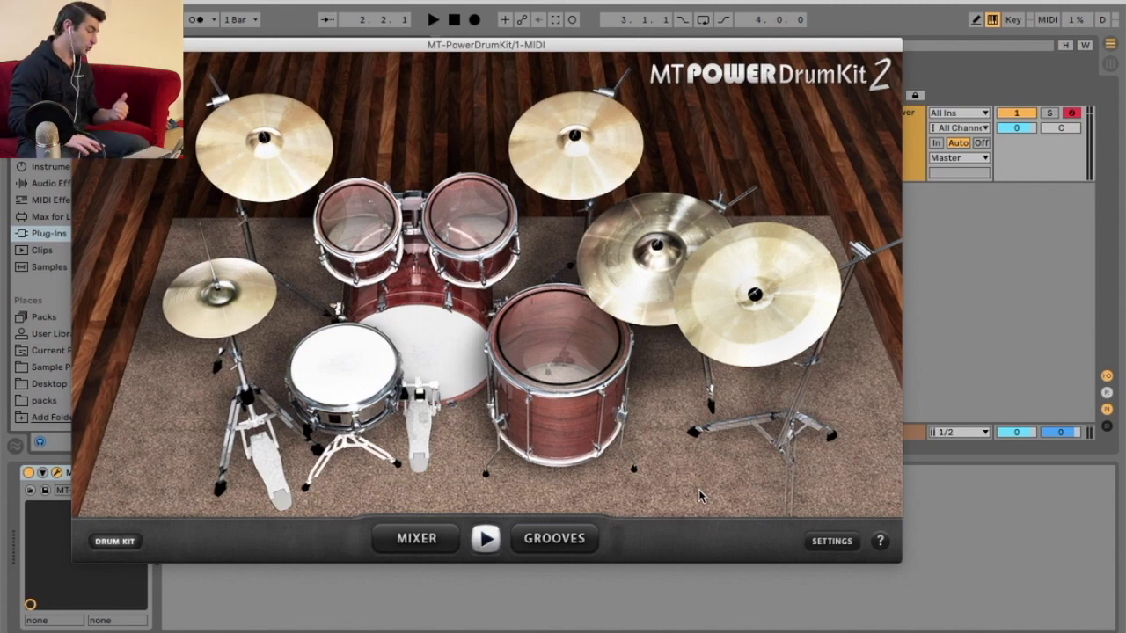
# - Play the cymbals, hi-hat, snare and toms of the MT Power DrumKit 2 one after another
pyautogui.click(287, 169)
pyautogui.click(243, 299)
pyautogui.click(348, 350)
pyautogui.click(421, 345)
pyautogui.click(551, 302)
pyautogui.click(372, 333)
pyautogui.click(469, 213)
pyautogui.click(350, 213)
pyautogui.click(564, 160)
pyautogui.click(630, 278)
pyautogui.click(743, 308)
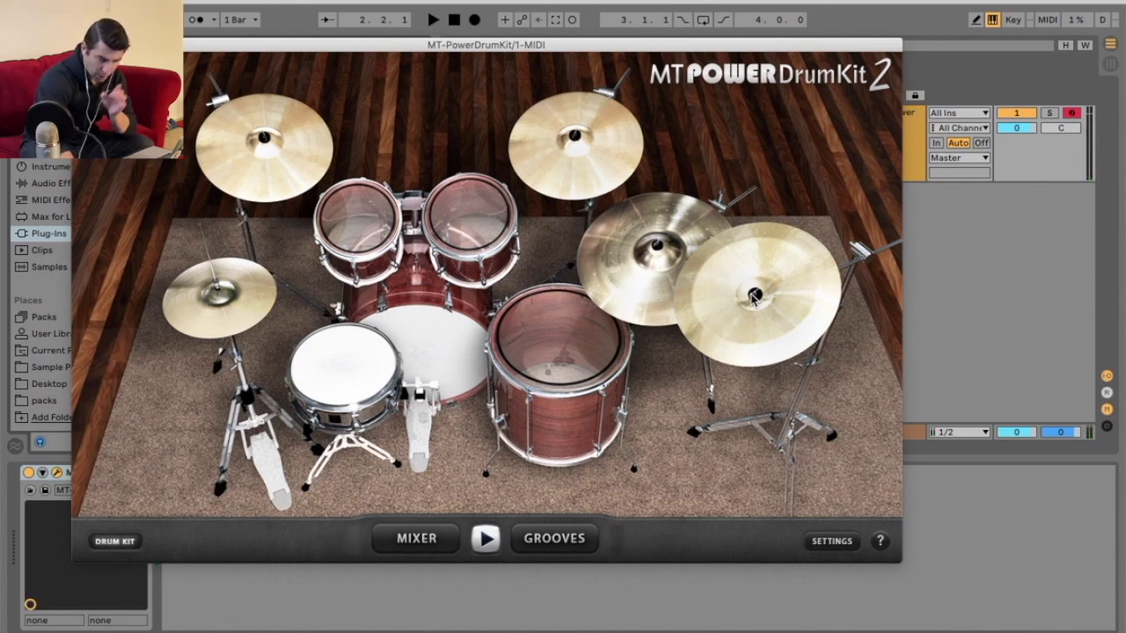
# - Play the hi-hat, the snare and the two rear crash cymbals again
pyautogui.click(247, 310)
pyautogui.click(376, 329)
pyautogui.click(593, 159)
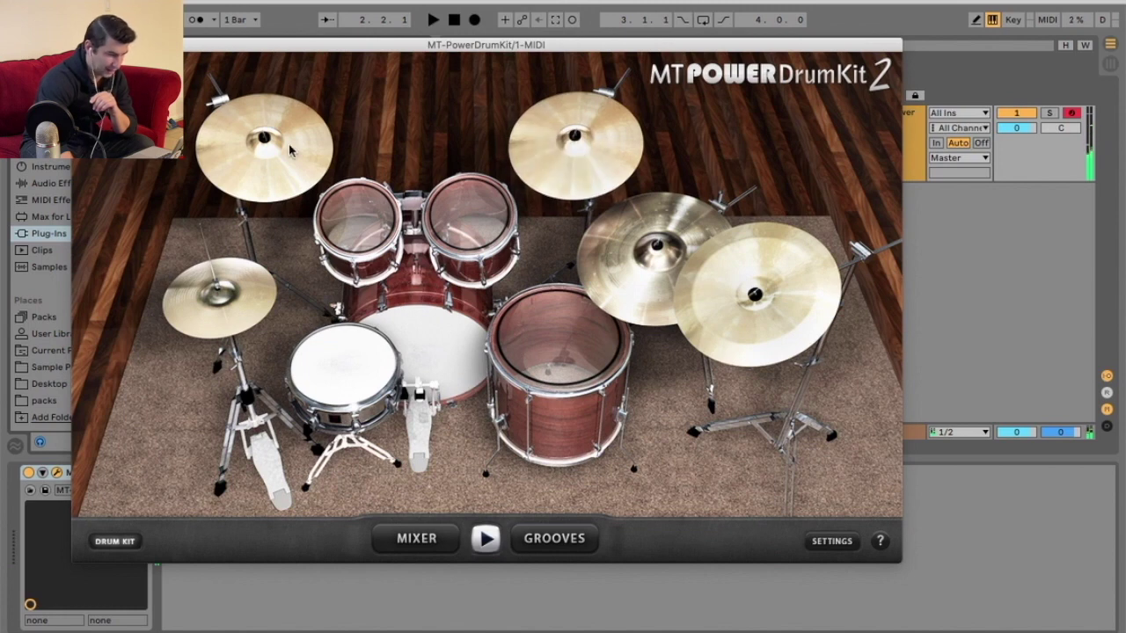
pyautogui.click(250, 154)
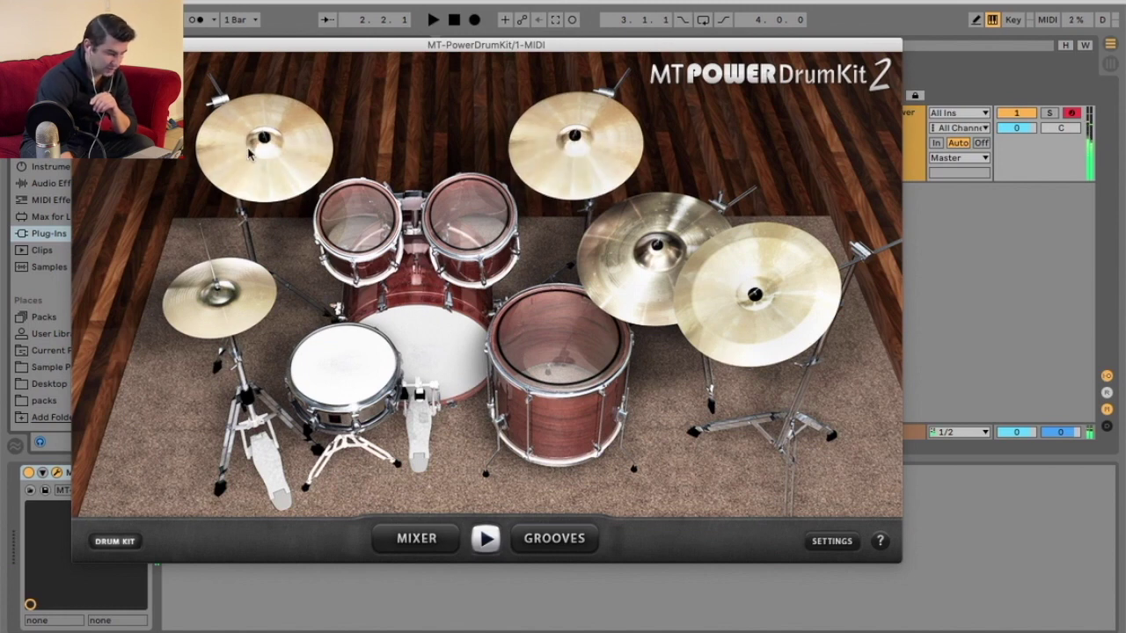
# - Inspect the drum kit's mixer channels and lower the Snare fader slightly
pyautogui.click(420, 541)
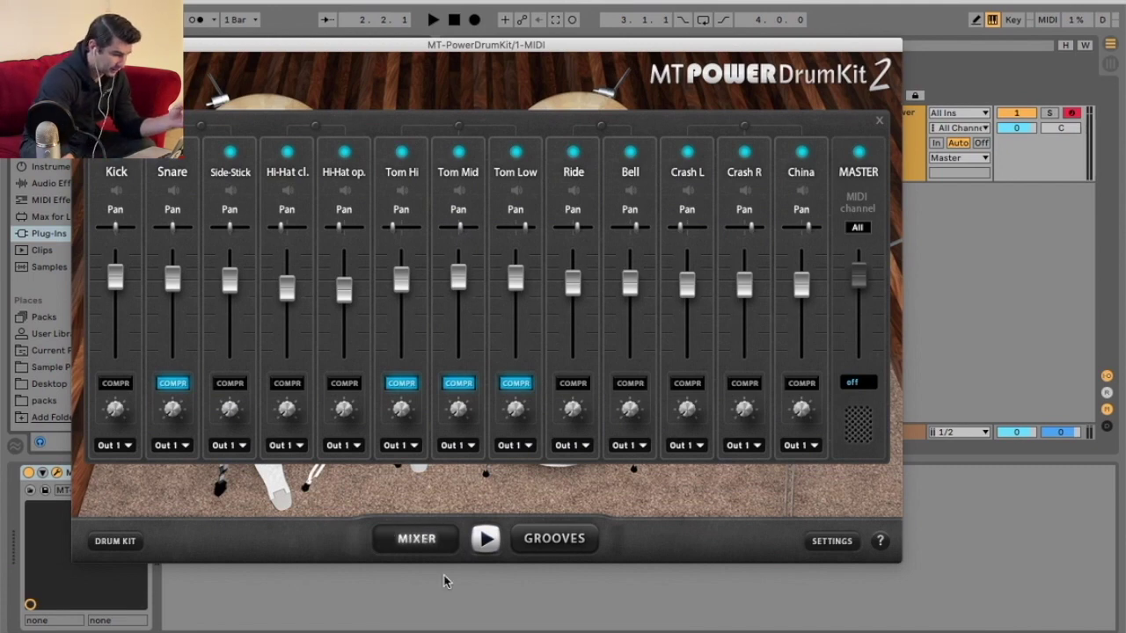
pyautogui.click(99, 542)
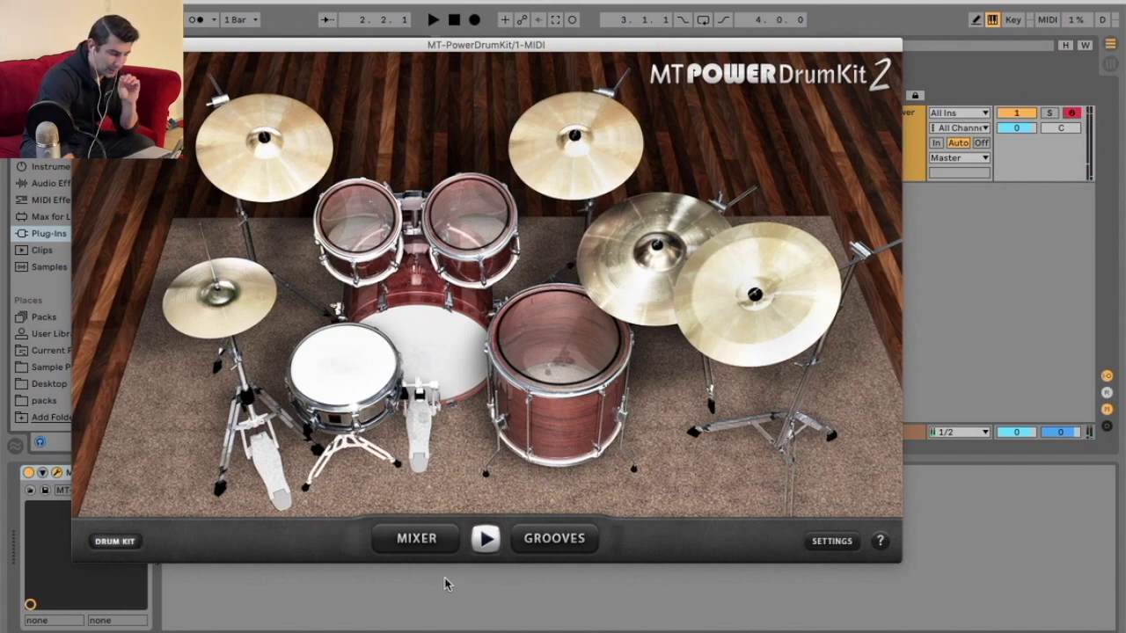
pyautogui.click(416, 538)
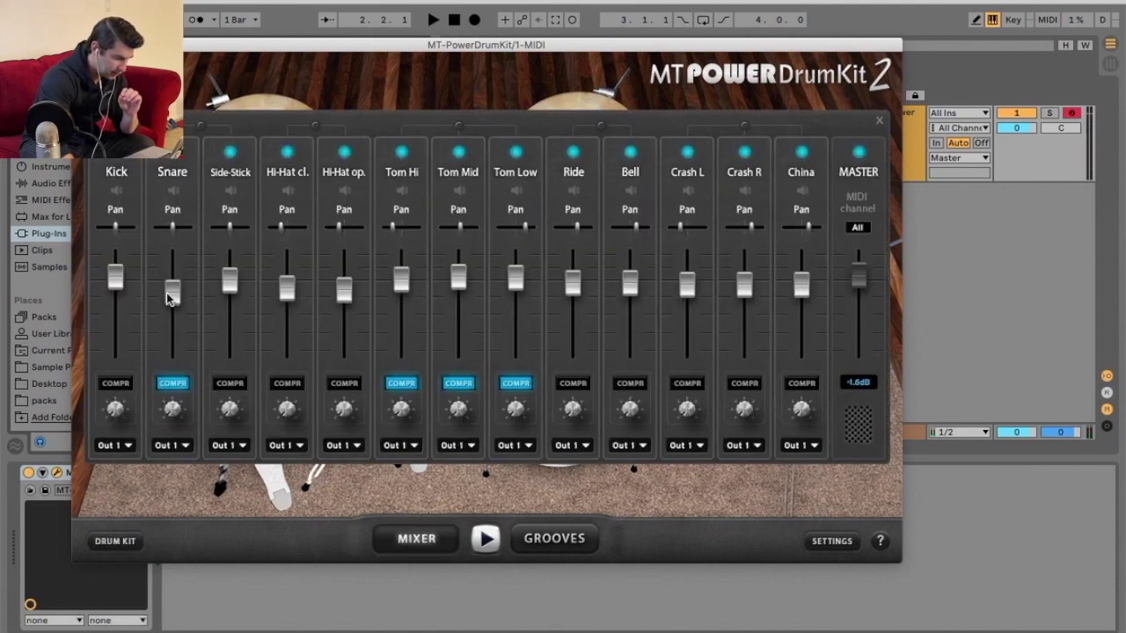
# - Return to the drum kit view and play the snare repeatedly, along with the ride, hi-hat and middle tom
pyautogui.click(114, 541)
pyautogui.click(323, 364)
pyautogui.click(397, 350)
pyautogui.click(321, 365)
pyautogui.click(380, 341)
pyautogui.click(608, 315)
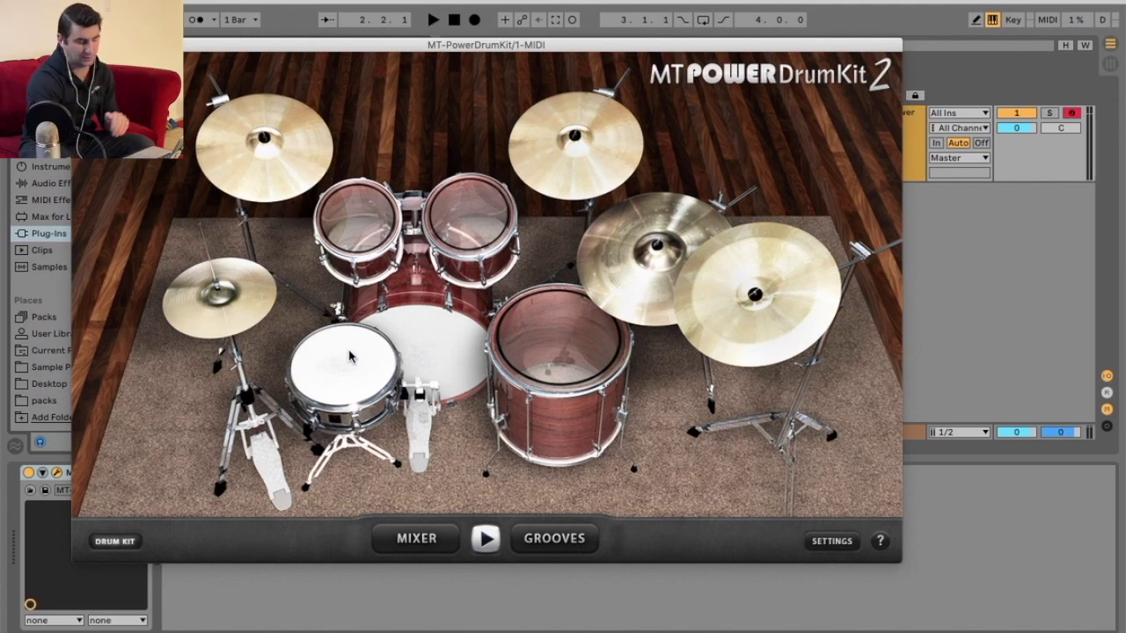
pyautogui.click(228, 295)
pyautogui.click(329, 336)
pyautogui.click(470, 242)
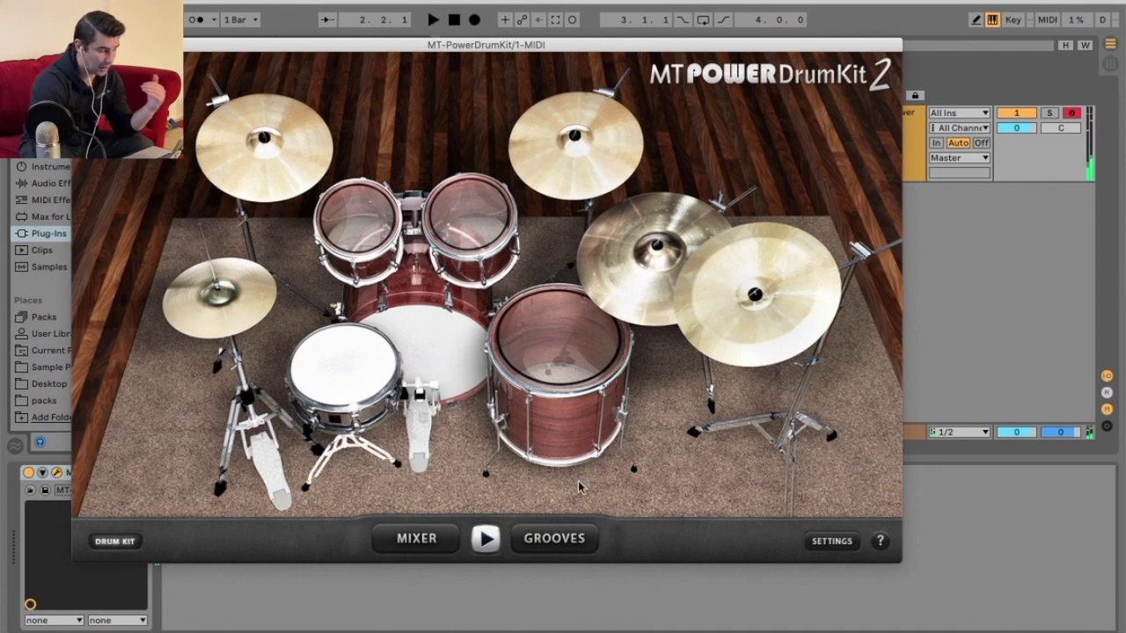
# - Open the grooves library and audition the 60-150 bpm Intro grooves 01, 06, 11, 10 and 13
pyautogui.click(554, 538)
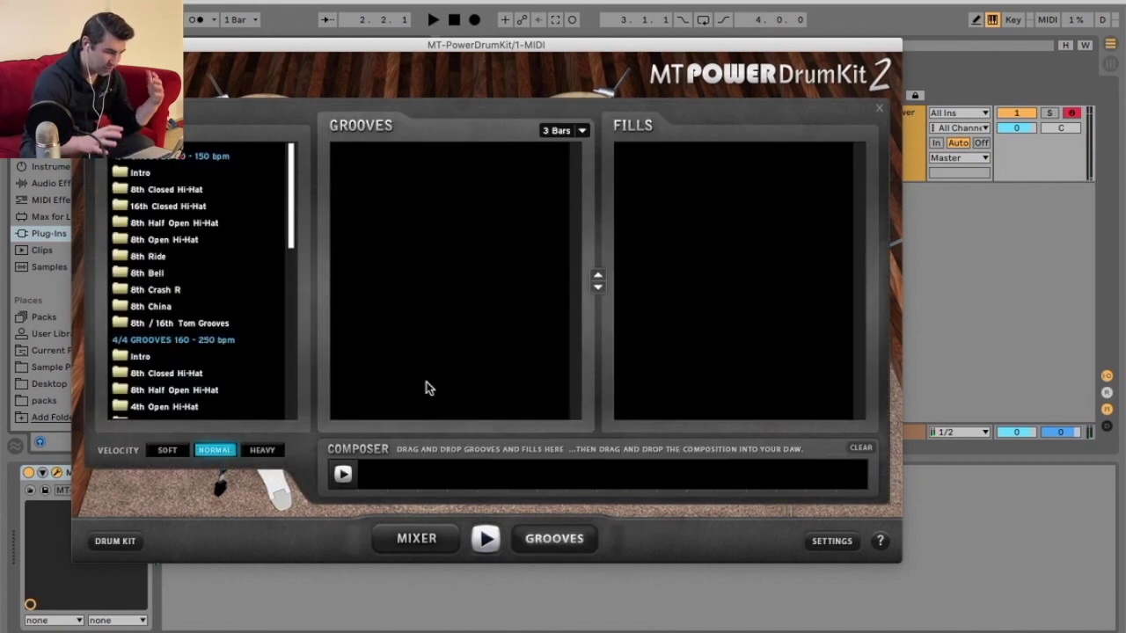
pyautogui.click(145, 174)
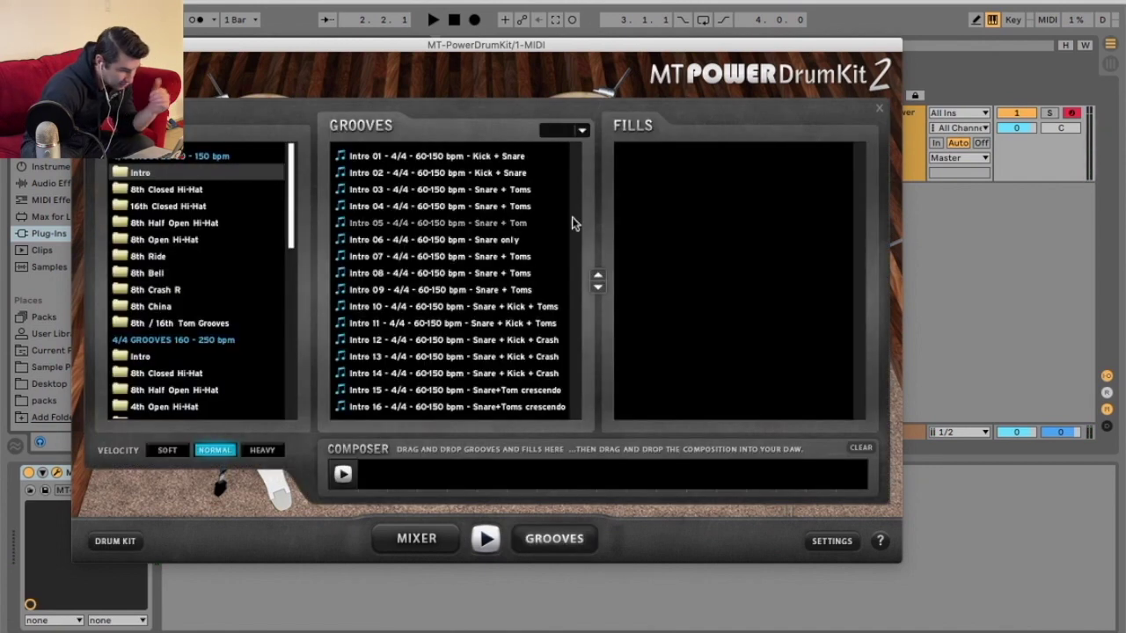
pyautogui.click(428, 158)
pyautogui.click(451, 237)
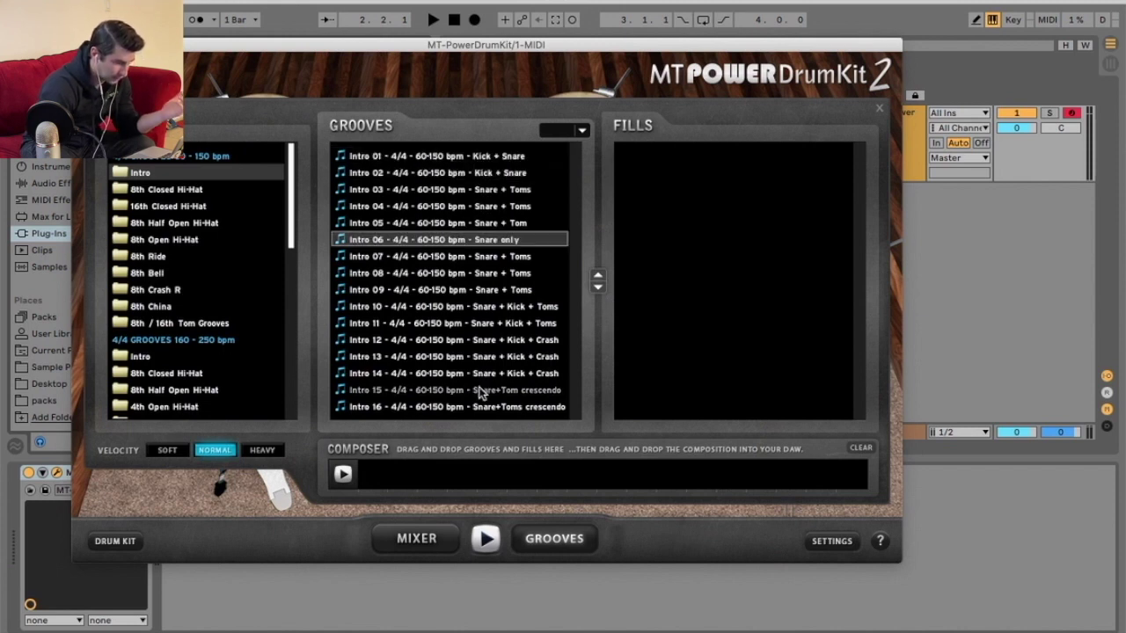
pyautogui.click(451, 321)
pyautogui.click(444, 307)
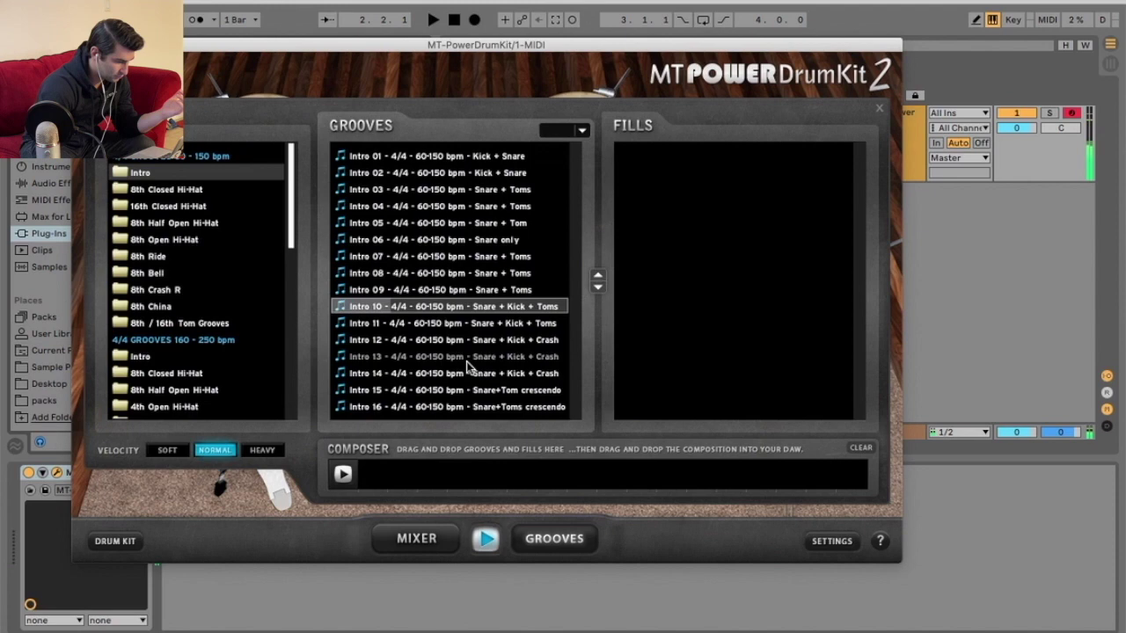
pyautogui.click(462, 356)
pyautogui.scroll(-10, 201, 317)
pyautogui.scroll(10, 196, 290)
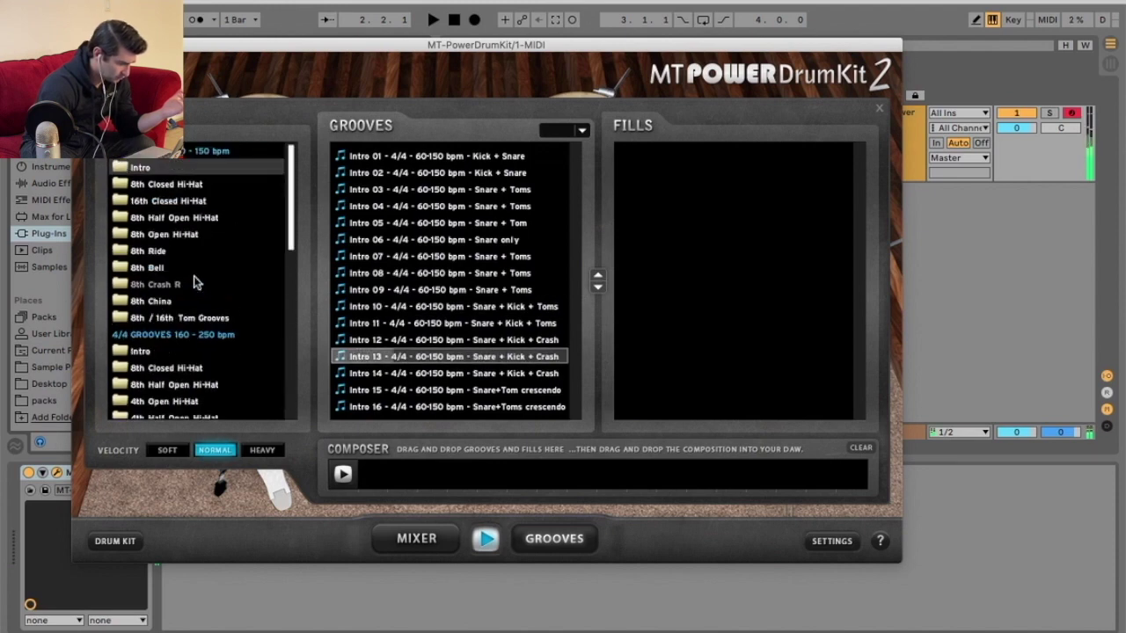
# - Audition Groove 04 from the 16th Closed Hi-Hat folder and its fills 06, 11, 13, 19 and 21
pyautogui.click(176, 201)
pyautogui.click(554, 208)
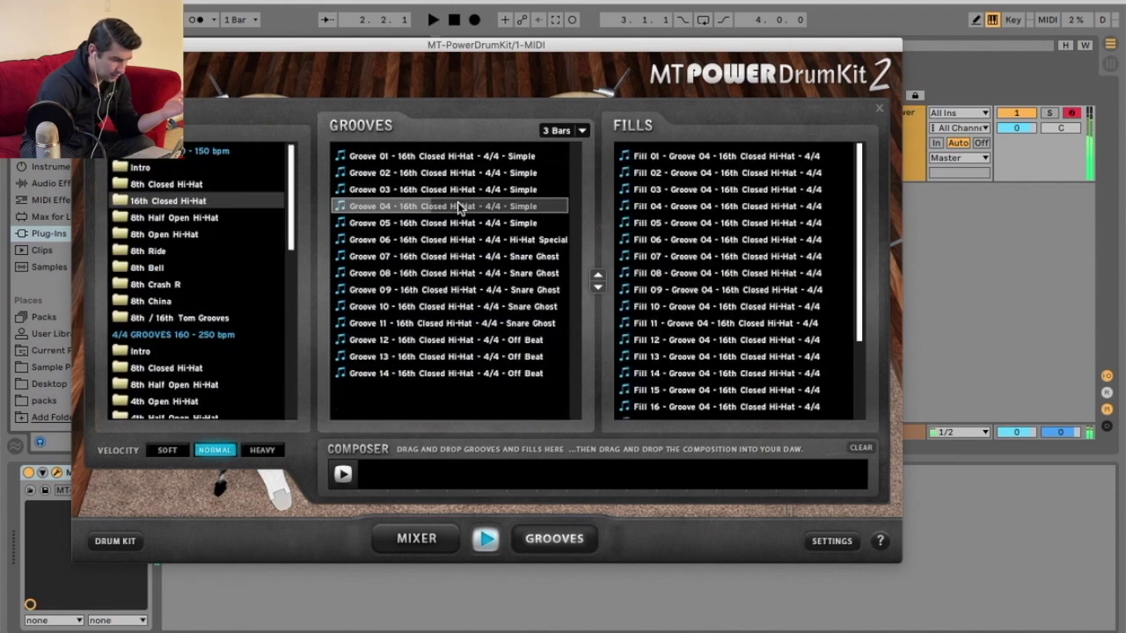
pyautogui.click(726, 239)
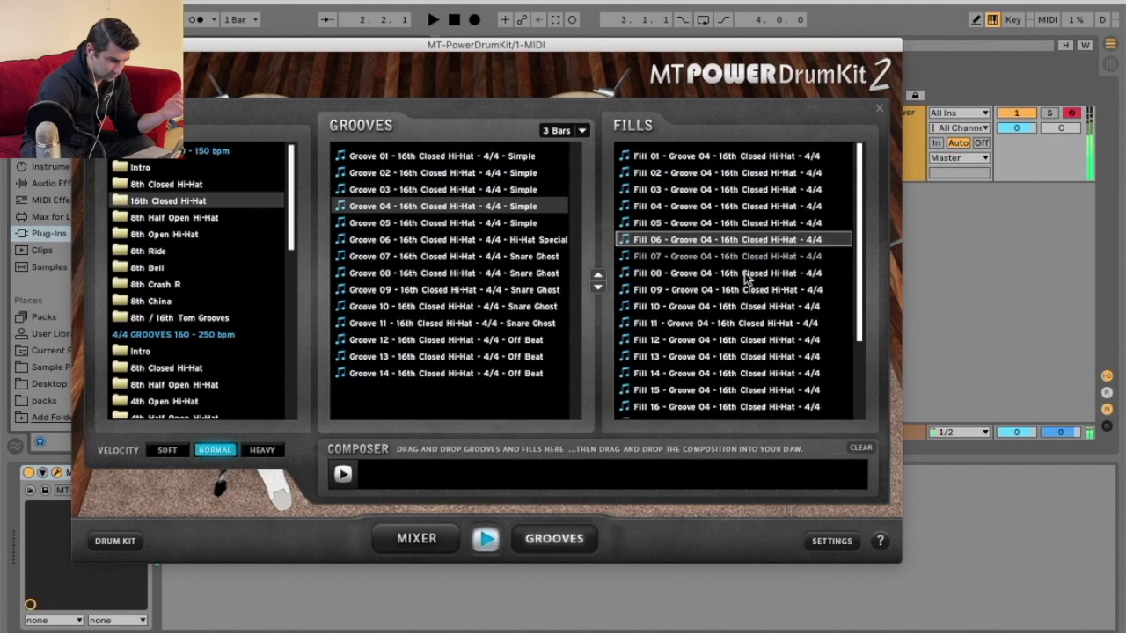
pyautogui.click(765, 323)
pyautogui.click(753, 356)
pyautogui.scroll(-3, 753, 356)
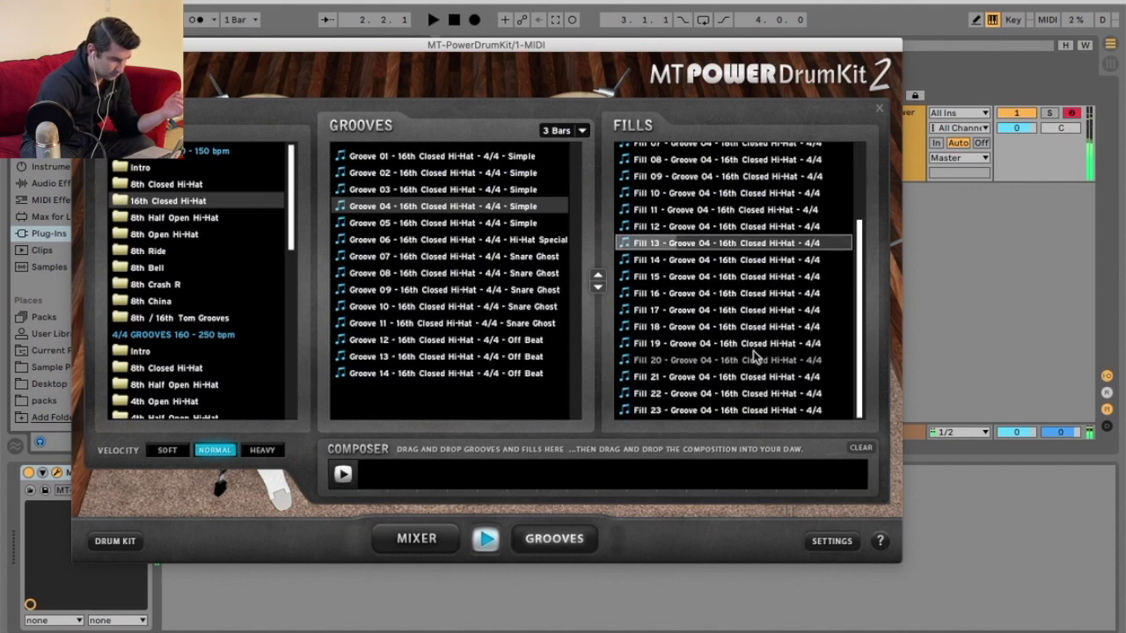
pyautogui.click(755, 346)
pyautogui.click(760, 380)
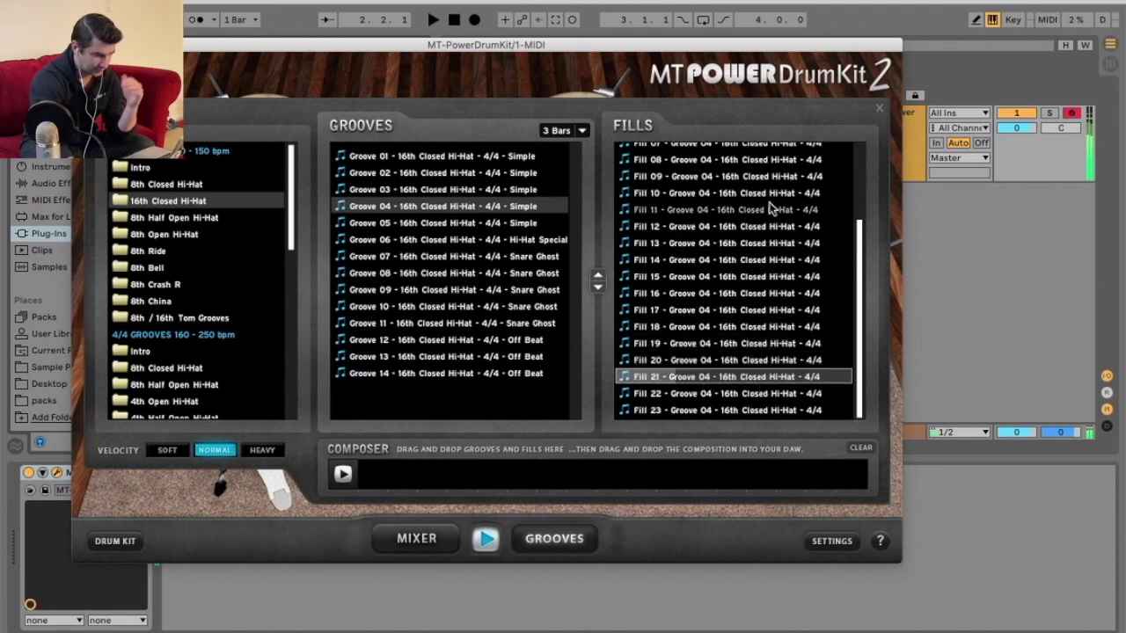
pyautogui.click(768, 208)
# - Build a composition from 16th Closed Hi-Hat Groove 08 followed by Fill 05 of the 8th / 16th Tom Groove 07
pyautogui.moveTo(459, 274); pyautogui.dragTo(426, 488)
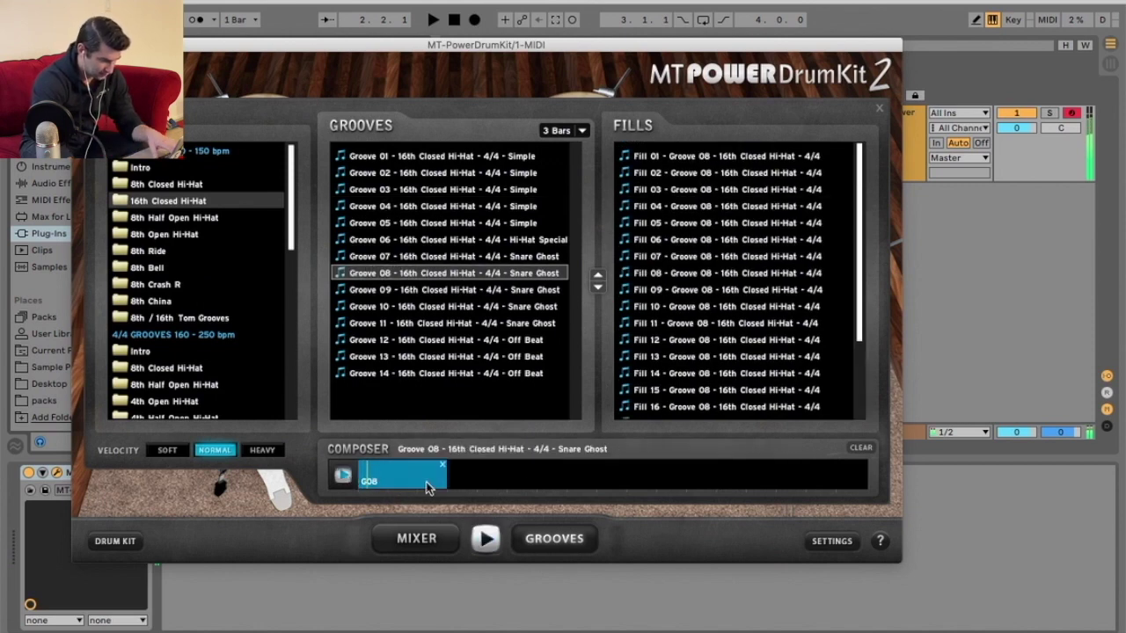
pyautogui.click(212, 317)
pyautogui.click(444, 256)
pyautogui.moveTo(681, 222); pyautogui.dragTo(466, 481)
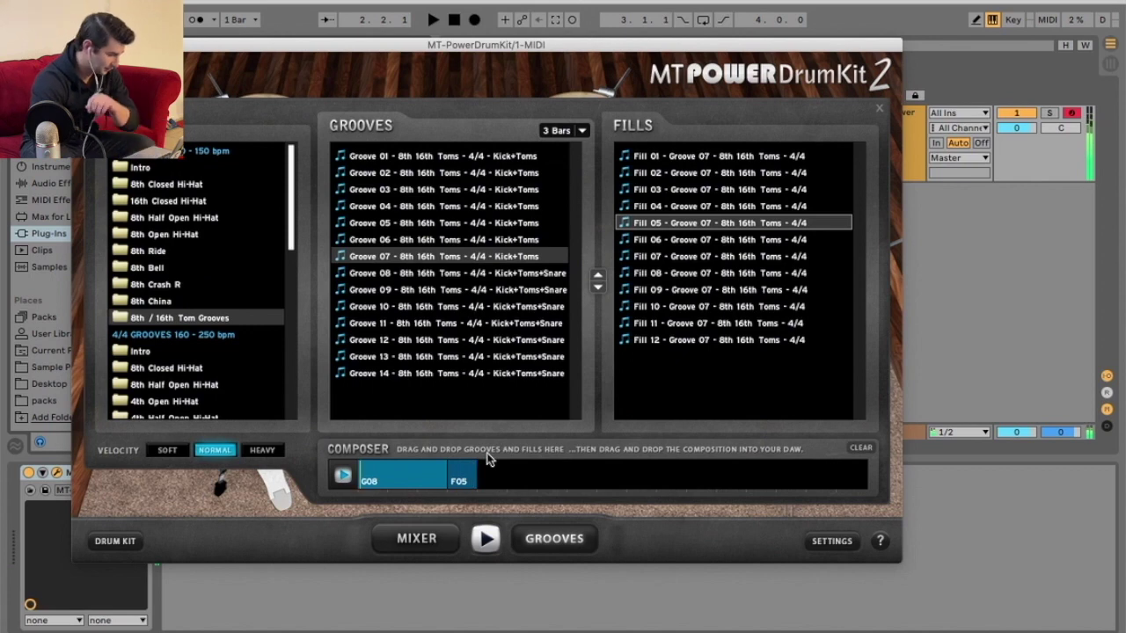
# - Start playback, then open the 160-250 bpm 8th Closed Hi-Hat grooves folder and audition Groove 05
pyautogui.press('space')
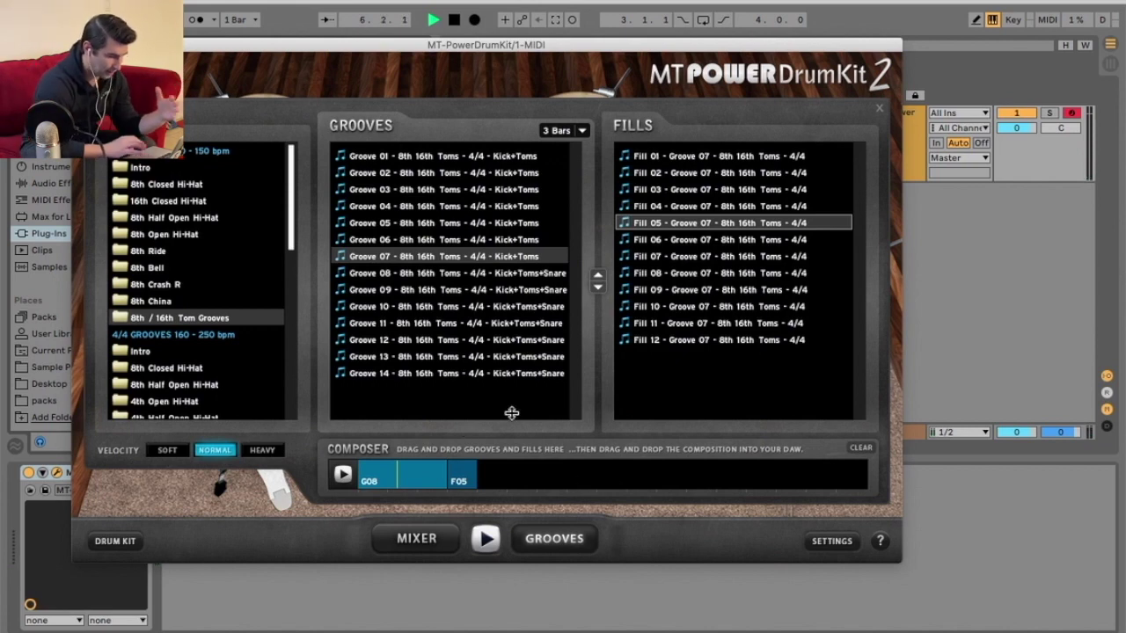
pyautogui.click(145, 268)
pyautogui.click(159, 367)
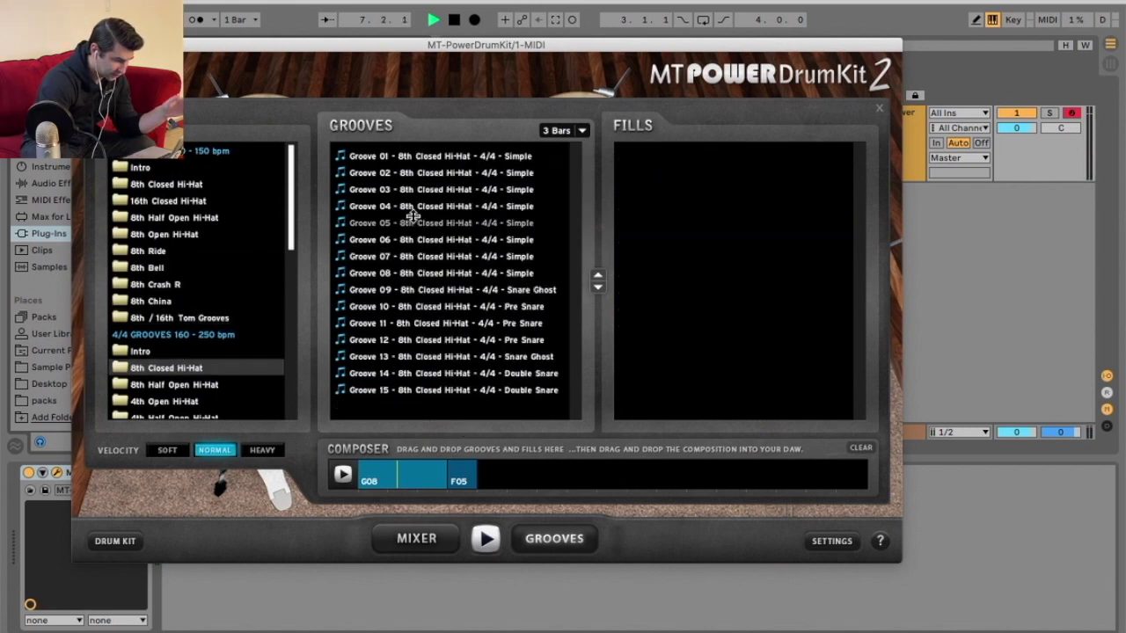
pyautogui.click(413, 223)
pyautogui.scroll(-2, 764, 303)
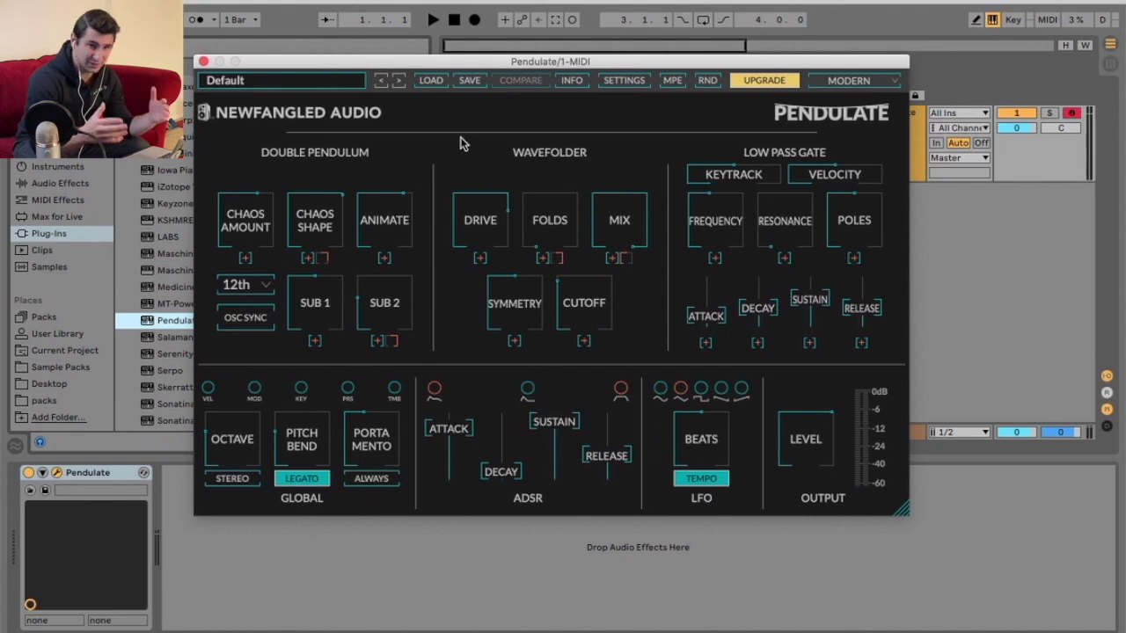
# - Play Pendulate's default sound, then audition the bass presets 01 Agile Texture, 02 Bass Strike, 03 10th Base and 04 Growler
pyautogui.press('a')
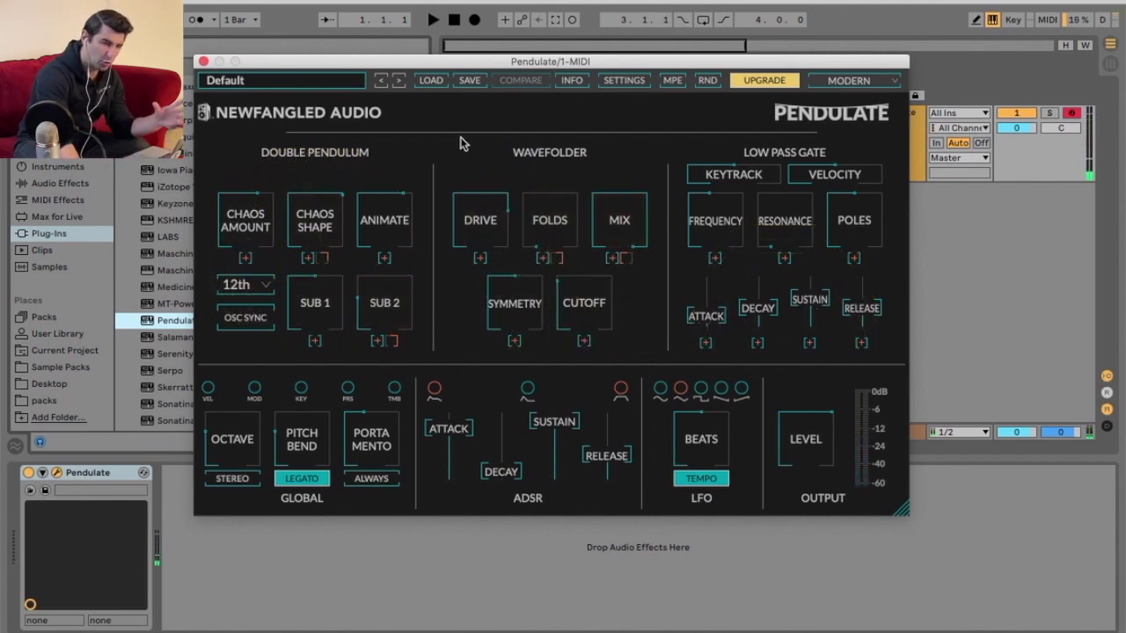
pyautogui.click(334, 84)
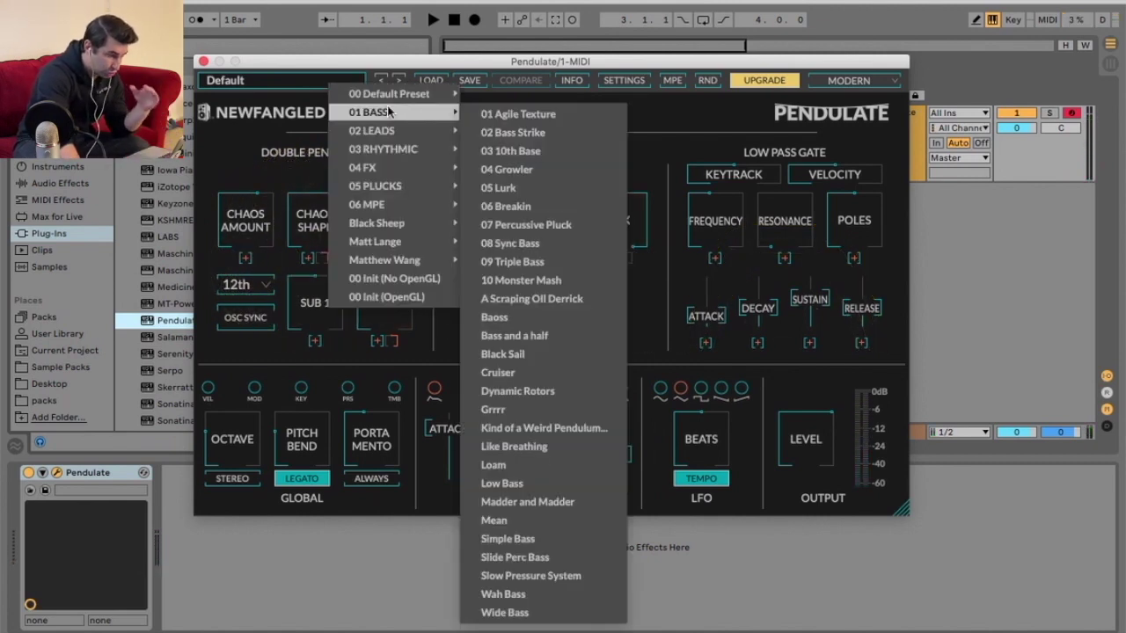
pyautogui.moveTo(387, 107)
pyautogui.click(523, 115)
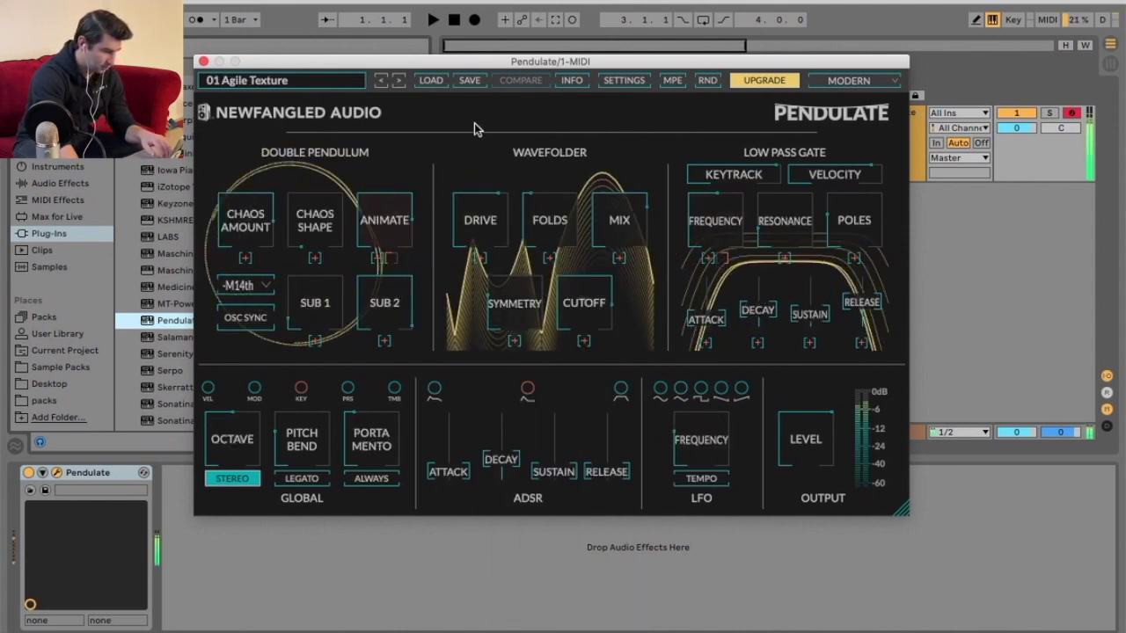
pyautogui.click(399, 81)
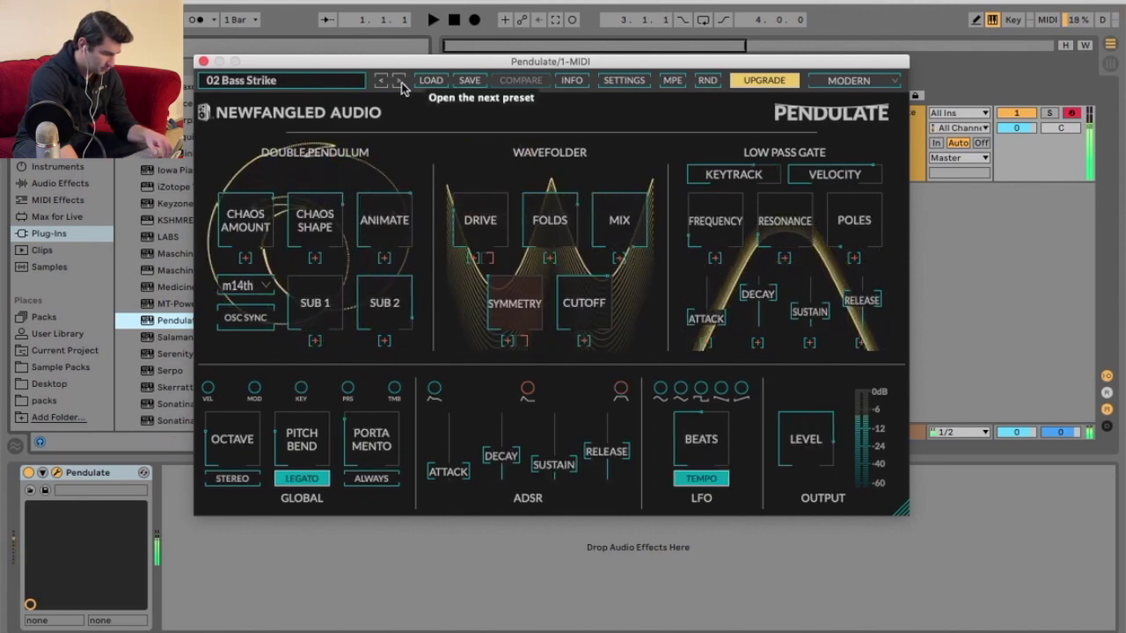
pyautogui.click(400, 81)
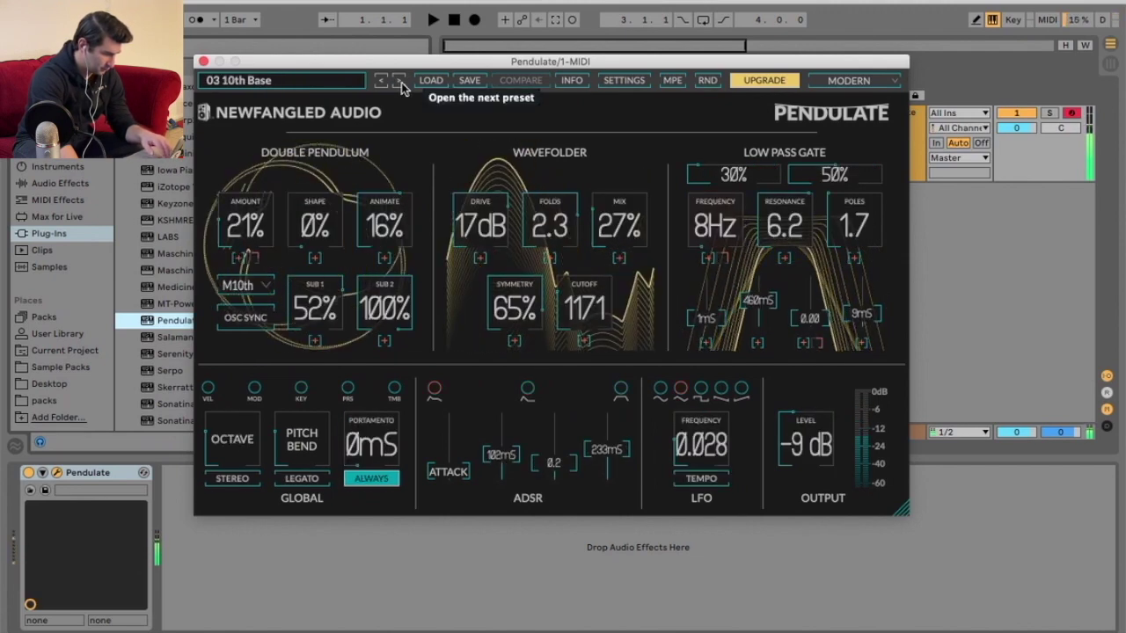
pyautogui.click(400, 81)
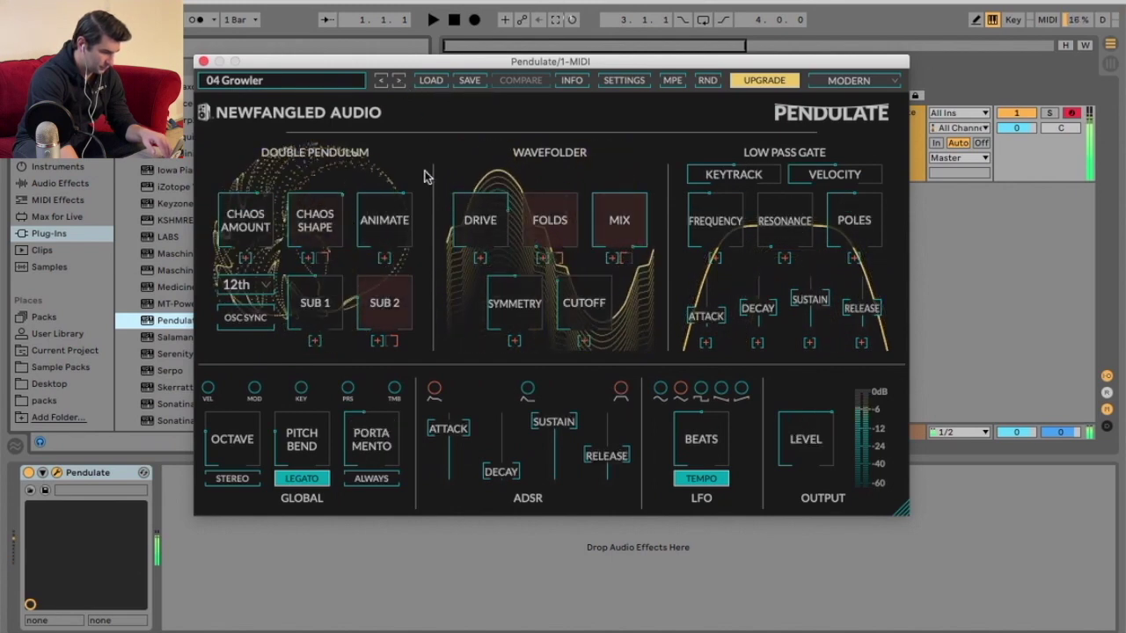
# - Adjust the Growler preset's Chaos Amount and Animate controls and set its Chaos Shape to 63%
pyautogui.moveTo(535, 253)
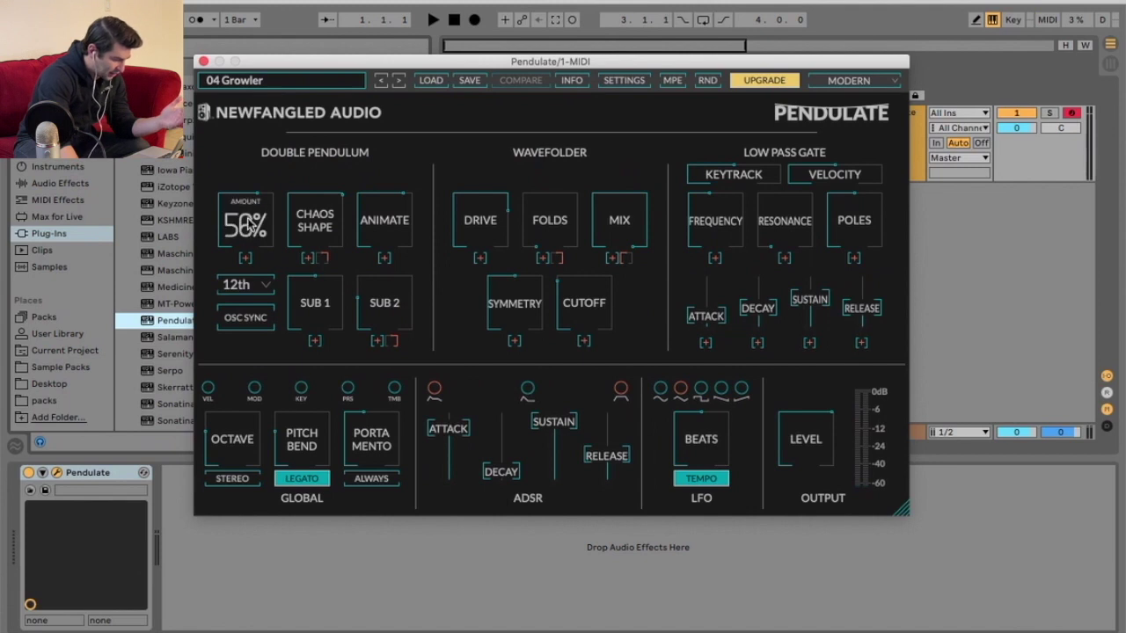
pyautogui.moveTo(255, 228); pyautogui.dragTo(319, 141)
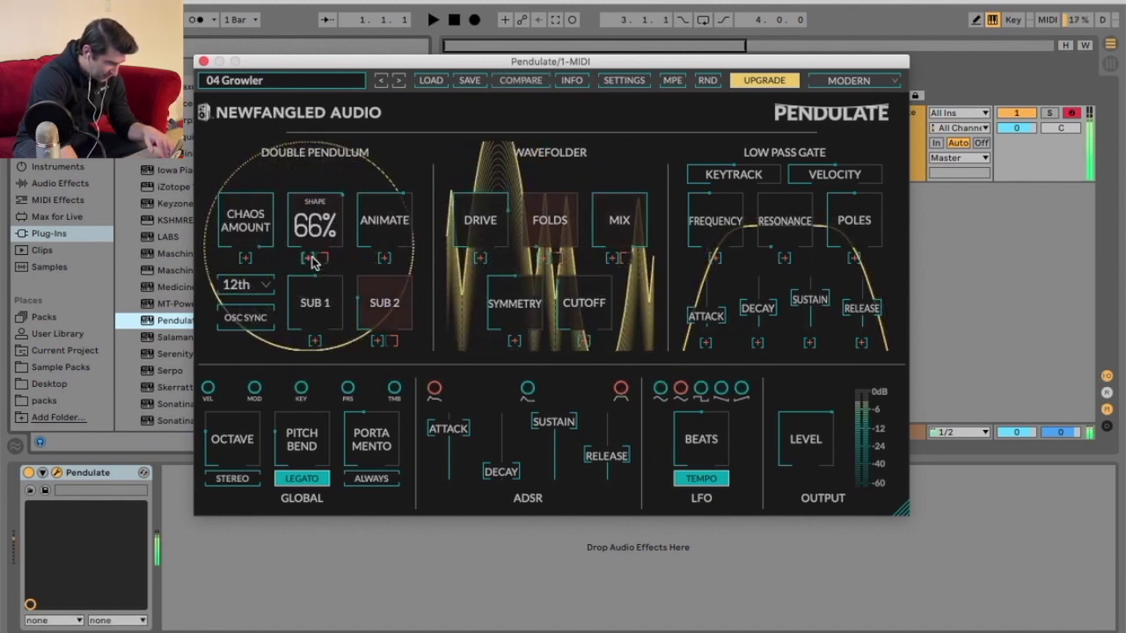
pyautogui.moveTo(314, 227); pyautogui.dragTo(328, 95)
pyautogui.moveTo(377, 223); pyautogui.dragTo(318, 297)
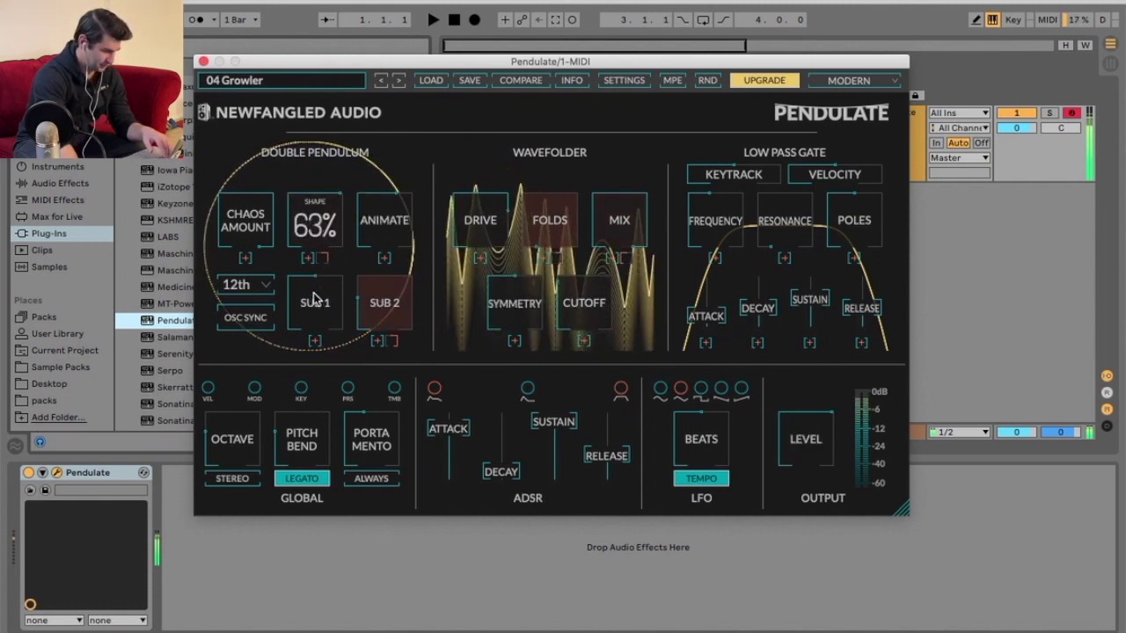
# - Adjust the Wavefolder's Folds, Mix, Symmetry and Cutoff while playing the Growler preset
pyautogui.moveTo(552, 219)
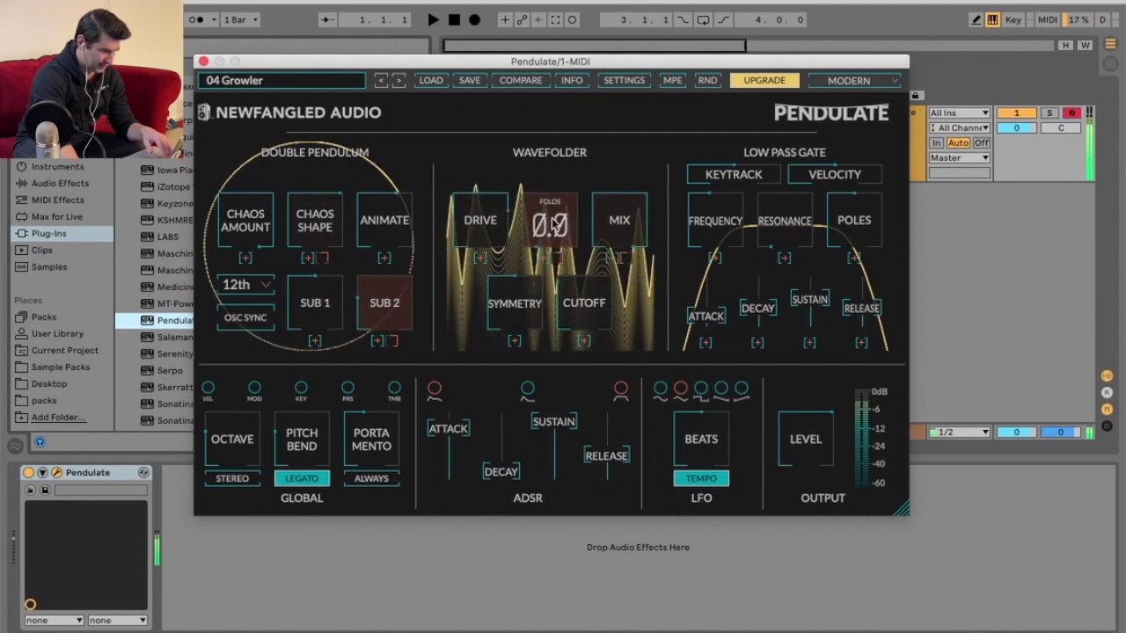
pyautogui.moveTo(567, 69); pyautogui.dragTo(572, 11)
pyautogui.moveTo(619, 219); pyautogui.dragTo(580, 158)
pyautogui.moveTo(514, 303); pyautogui.dragTo(548, 216)
pyautogui.moveTo(584, 302); pyautogui.dragTo(590, 327)
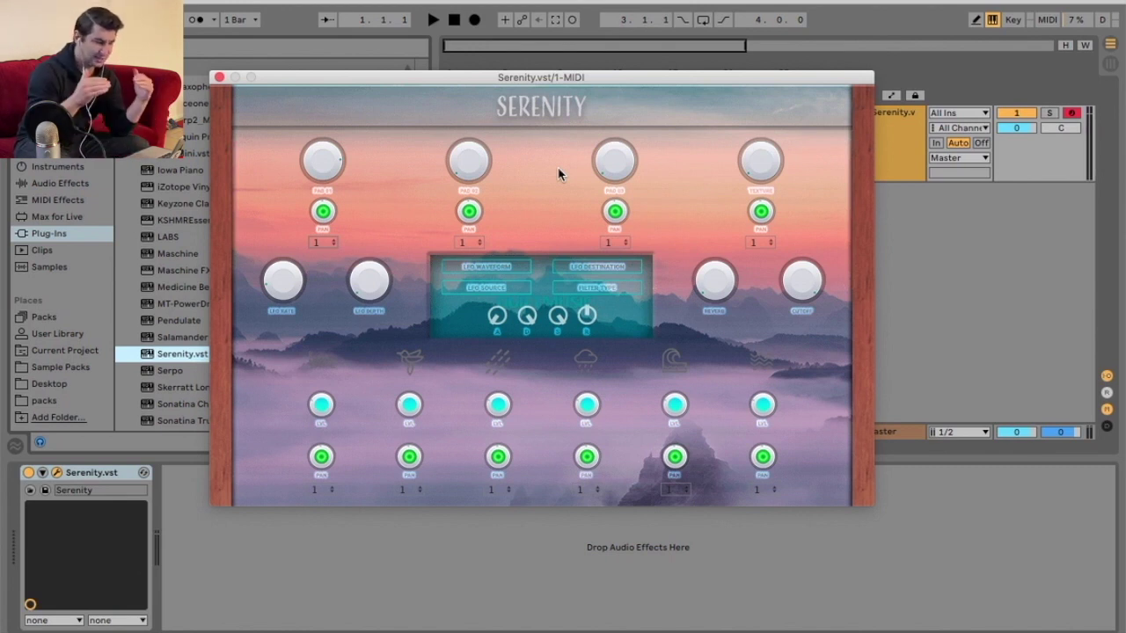
# - Reposition the Serenity window and audition its cricket, bird, rain, storm cloud, ocean wave and water ambiences one at a time
pyautogui.moveTo(523, 84); pyautogui.dragTo(506, 63)
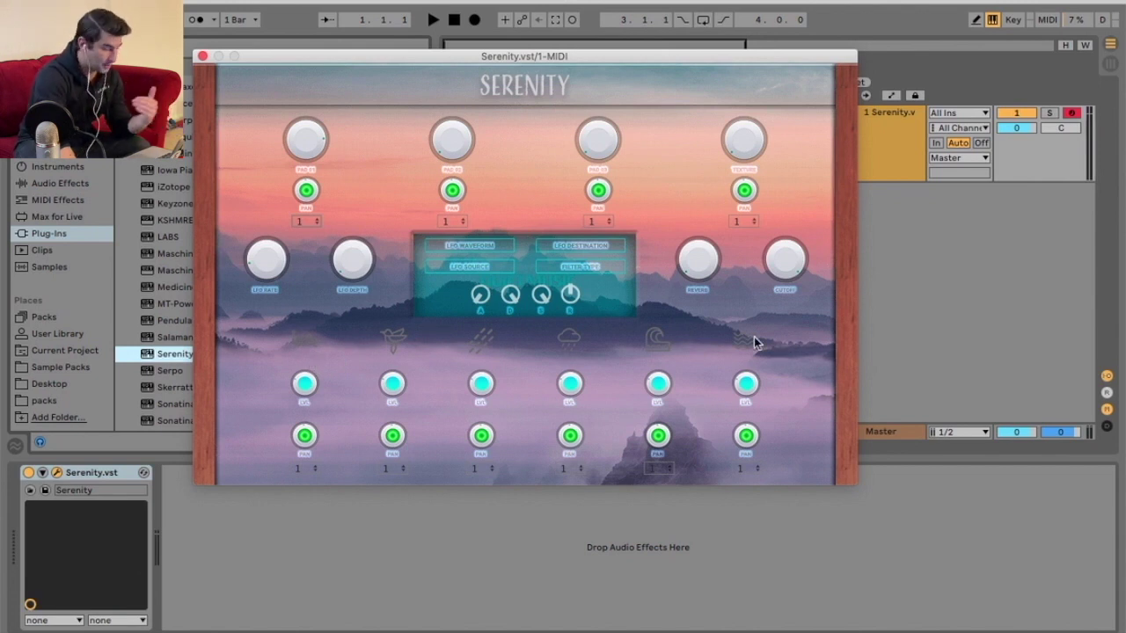
pyautogui.click(307, 339)
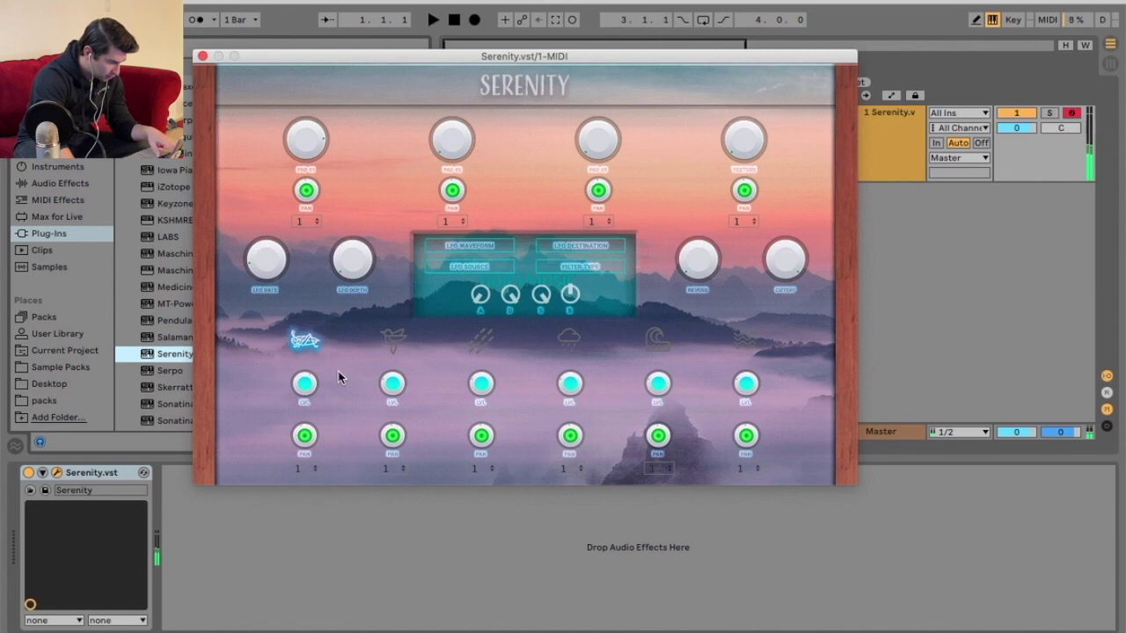
pyautogui.click(394, 341)
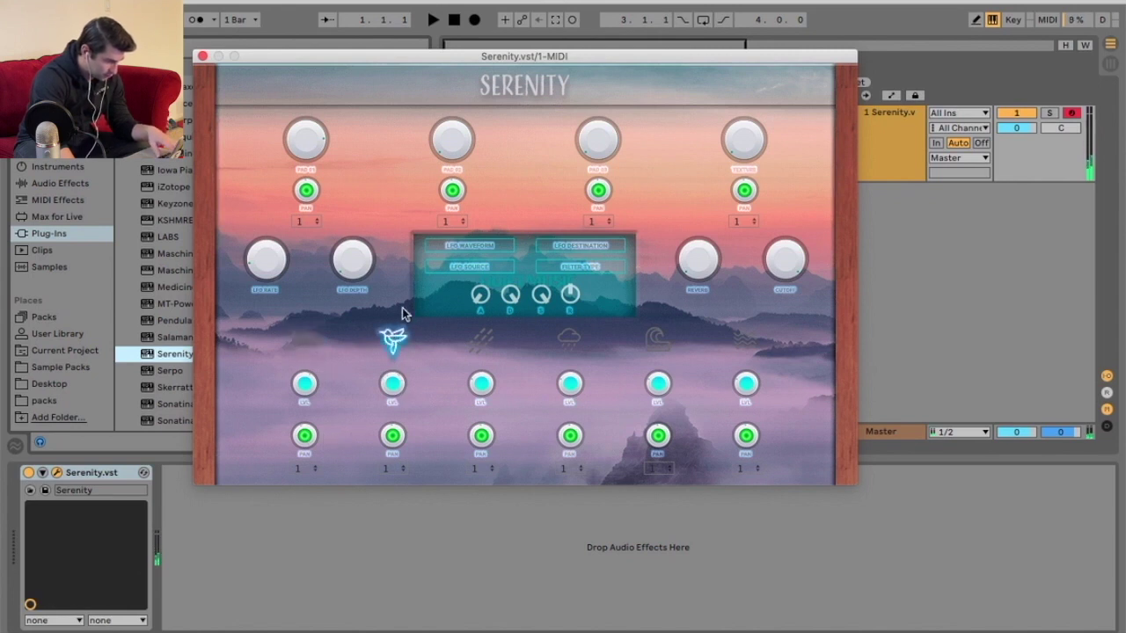
pyautogui.click(481, 339)
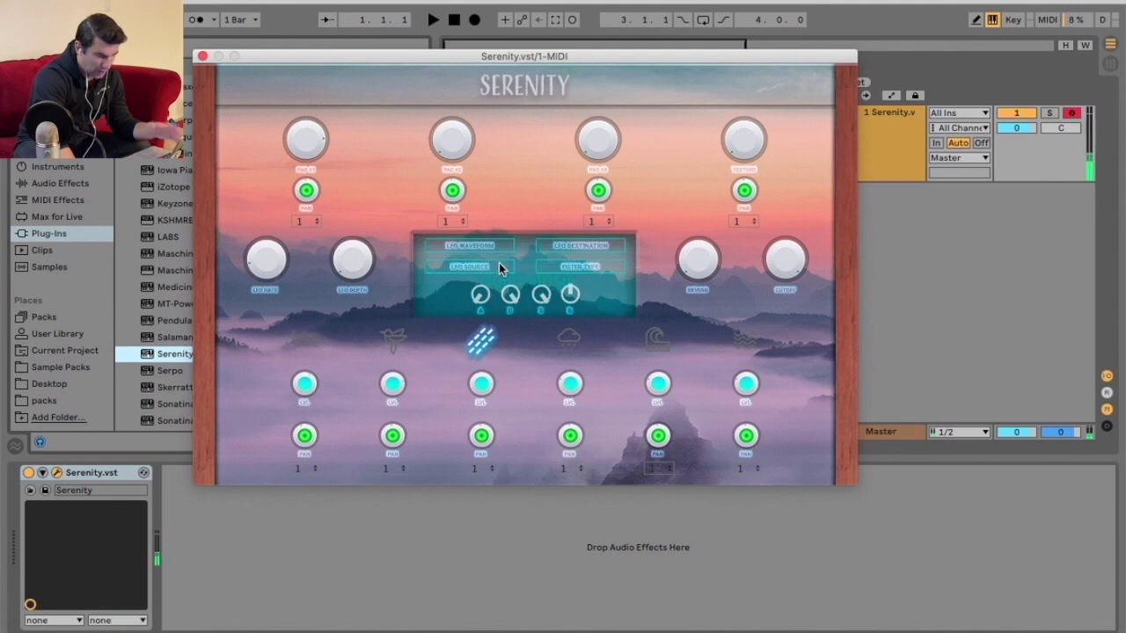
pyautogui.click(569, 339)
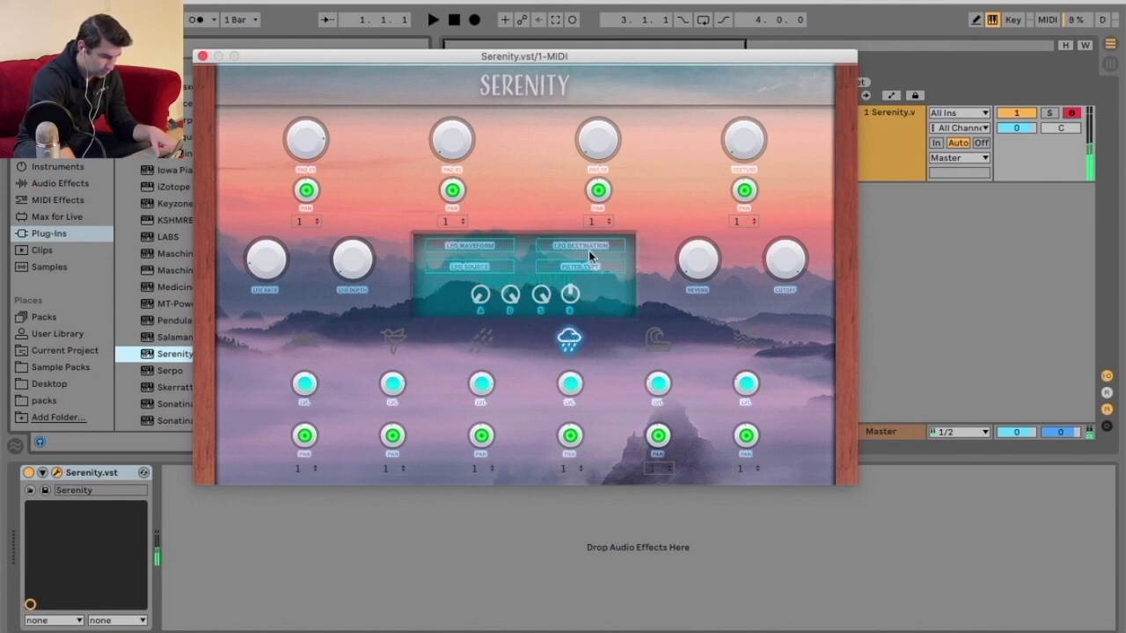
pyautogui.click(570, 340)
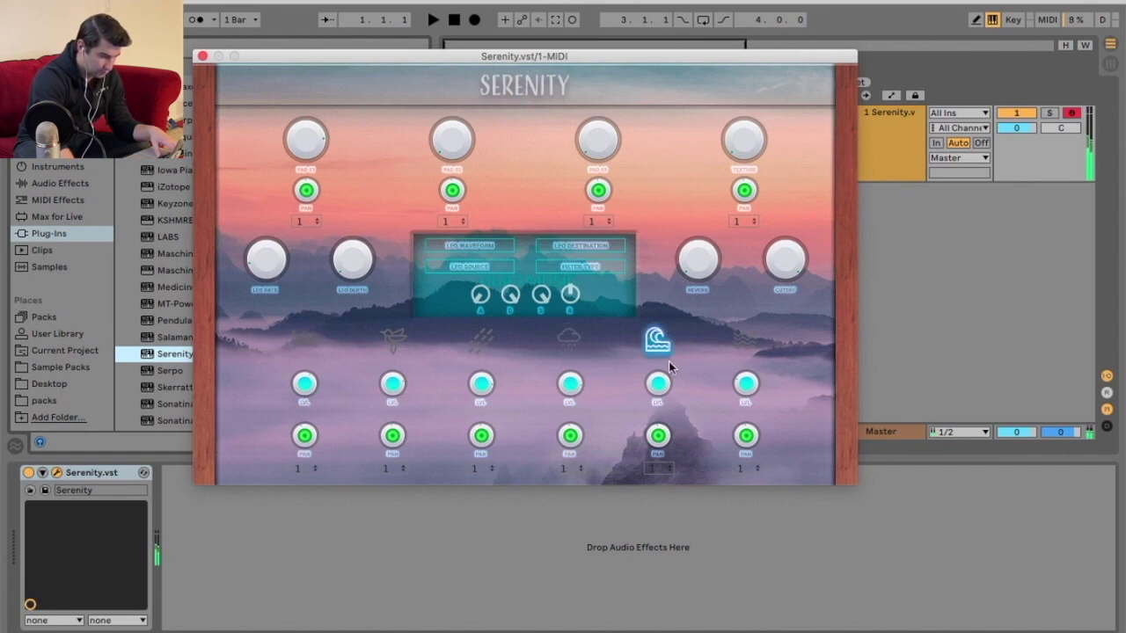
pyautogui.click(656, 338)
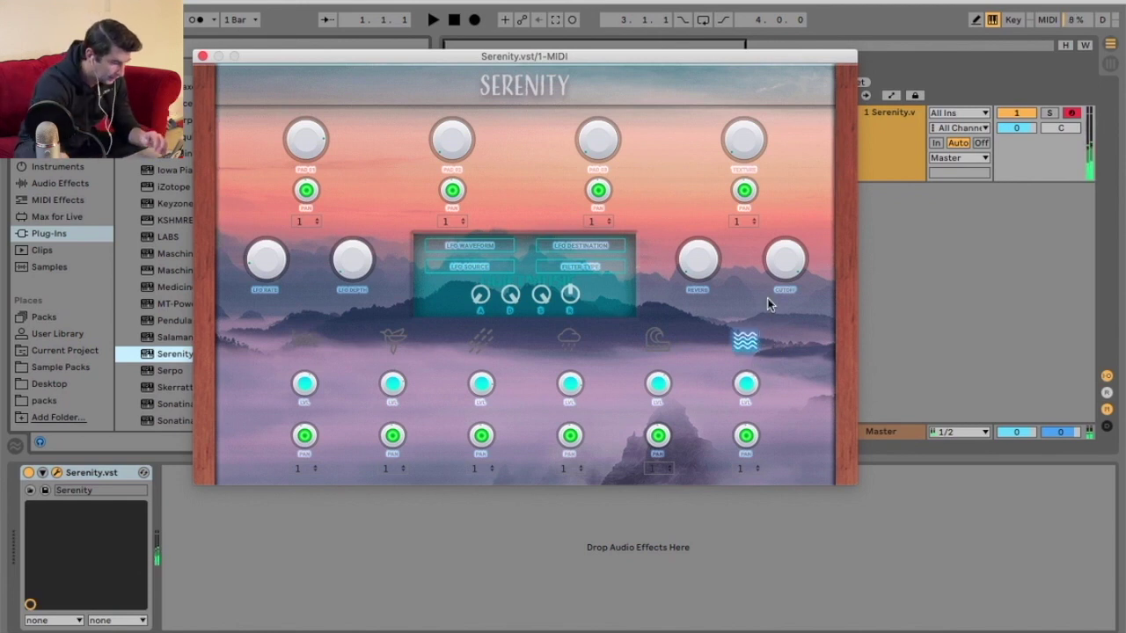
pyautogui.click(745, 341)
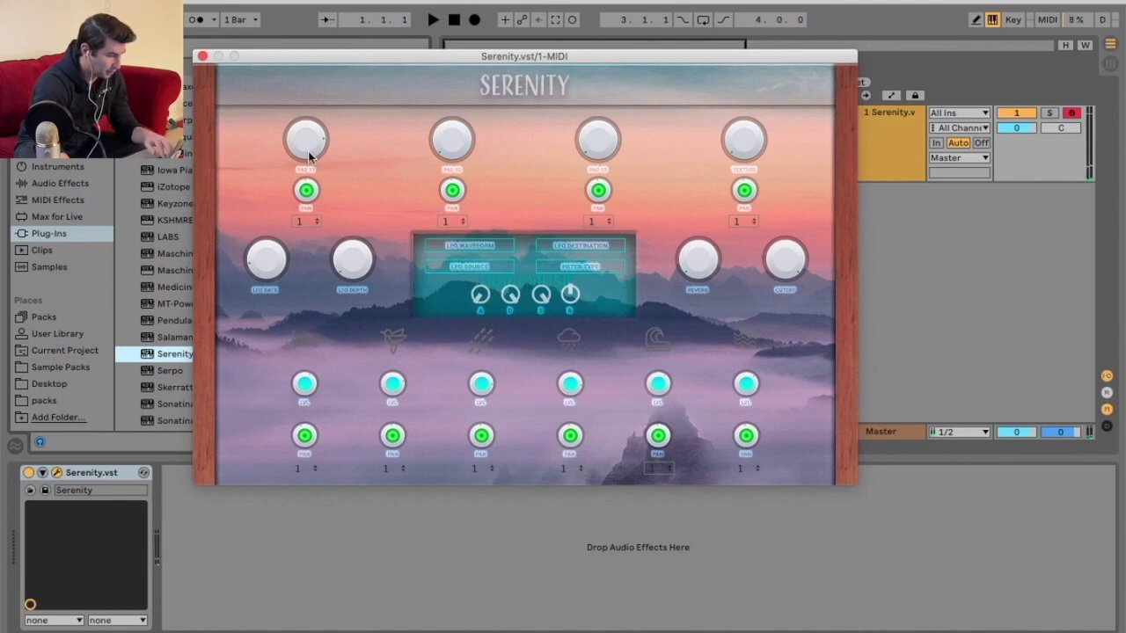
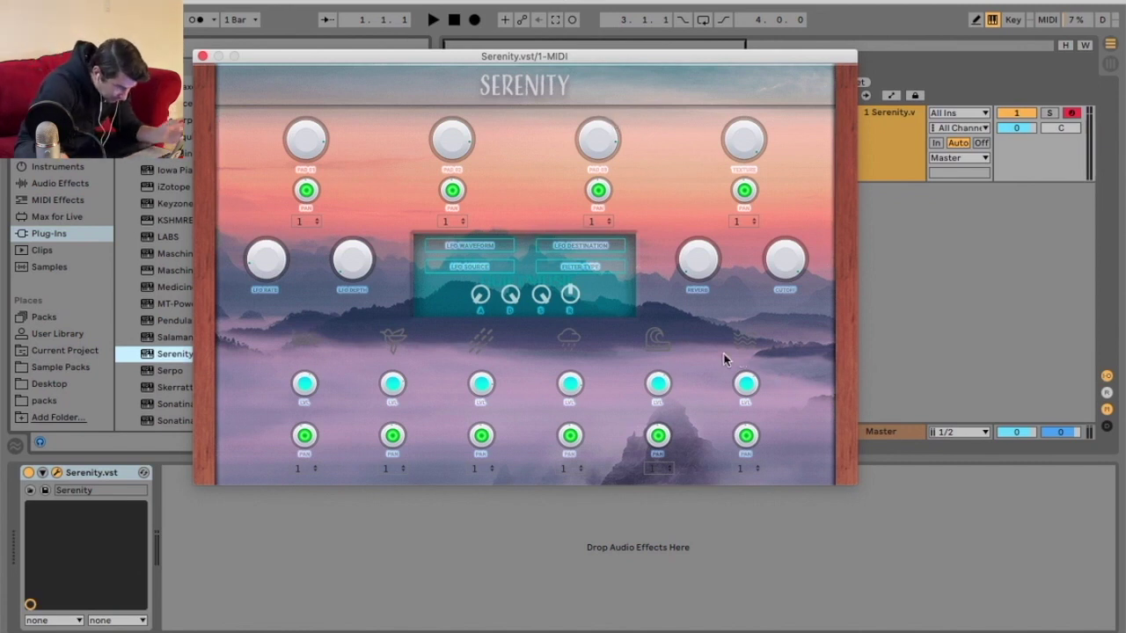
# - Layer Serenity's ocean wave, storm cloud, water and rain ambiences so they play together
pyautogui.click(656, 339)
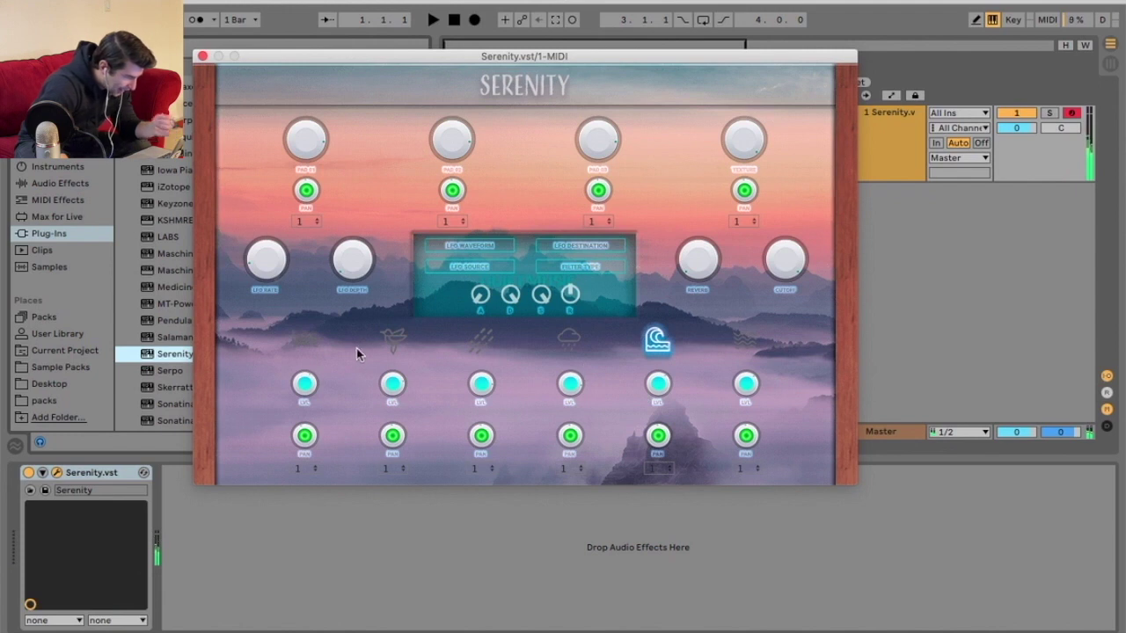
pyautogui.click(571, 341)
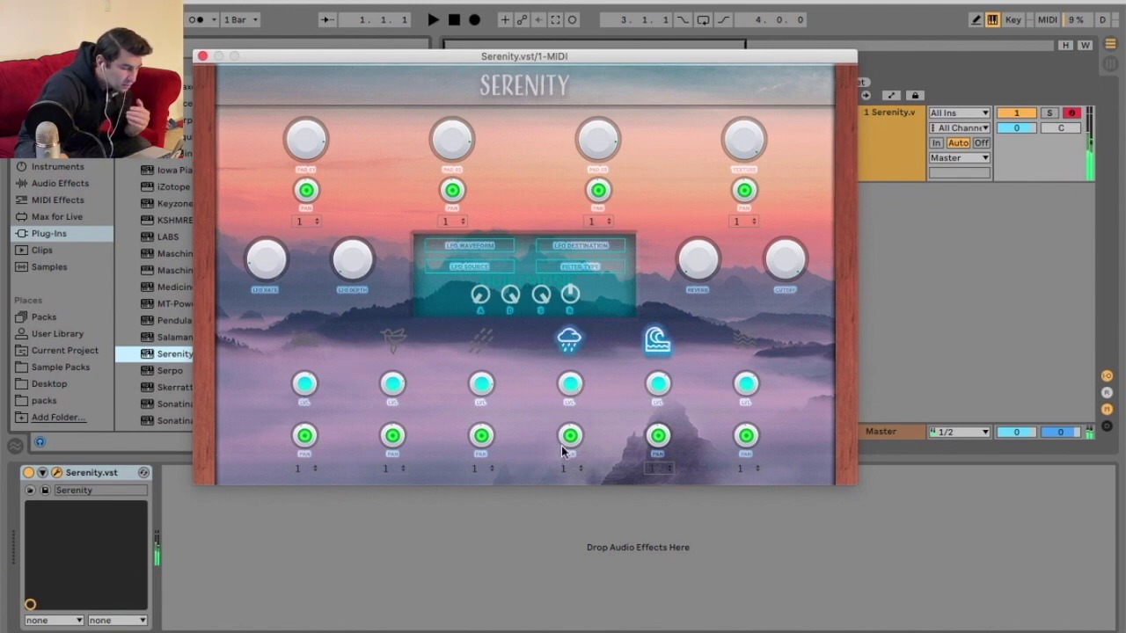
pyautogui.click(746, 342)
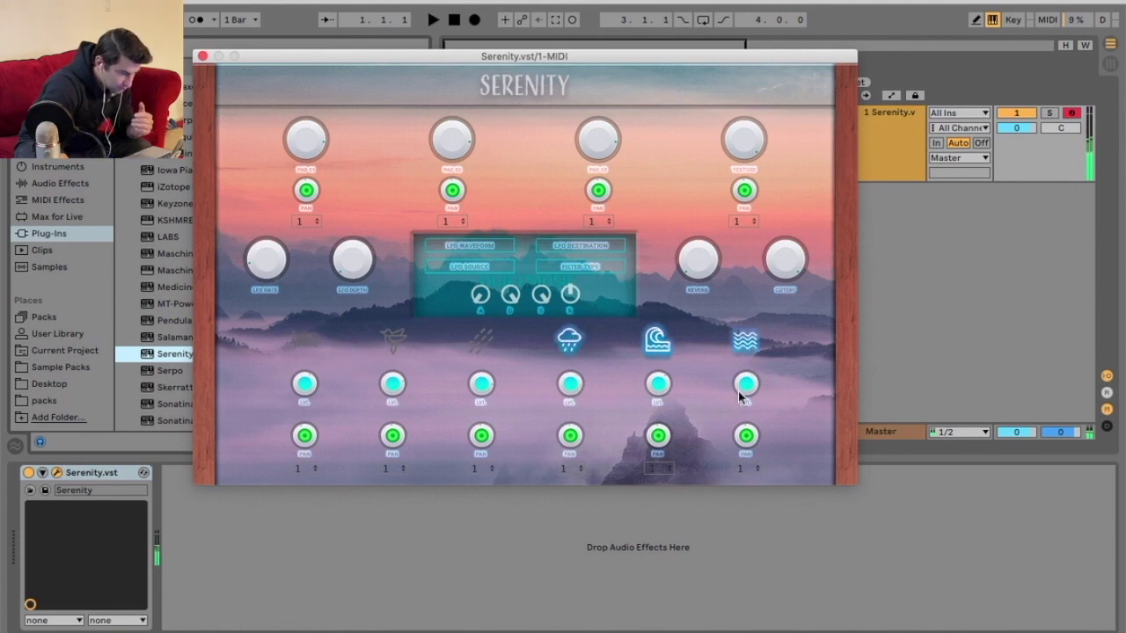
pyautogui.click(482, 340)
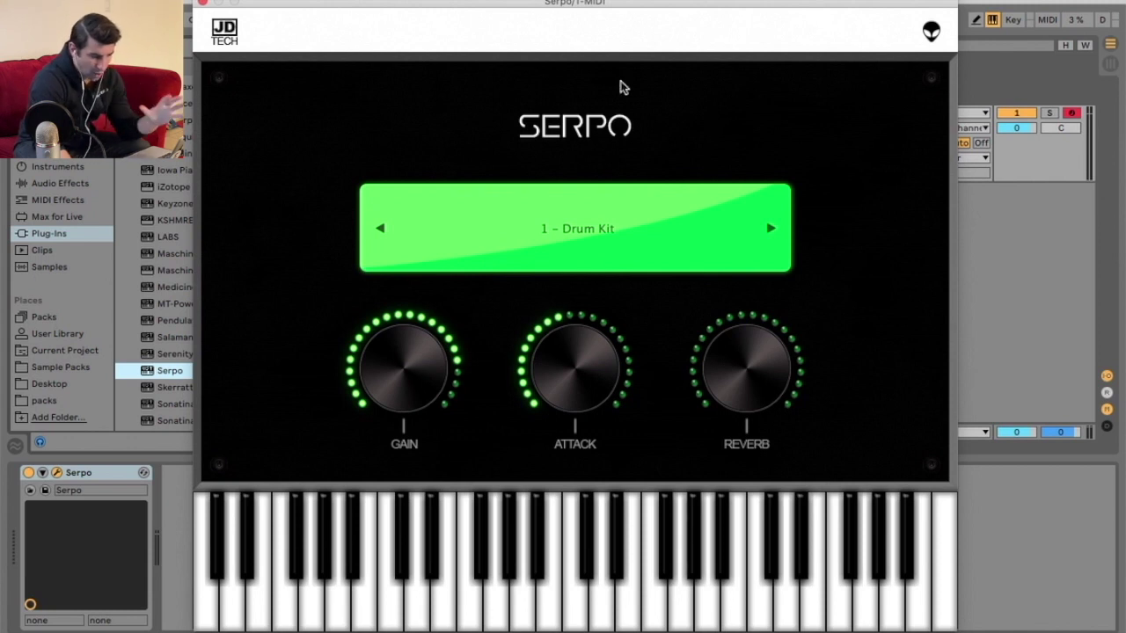
# - Audition Serpo's 18 – Trumpet and 23 – Harmonica presets
pyautogui.click(573, 229)
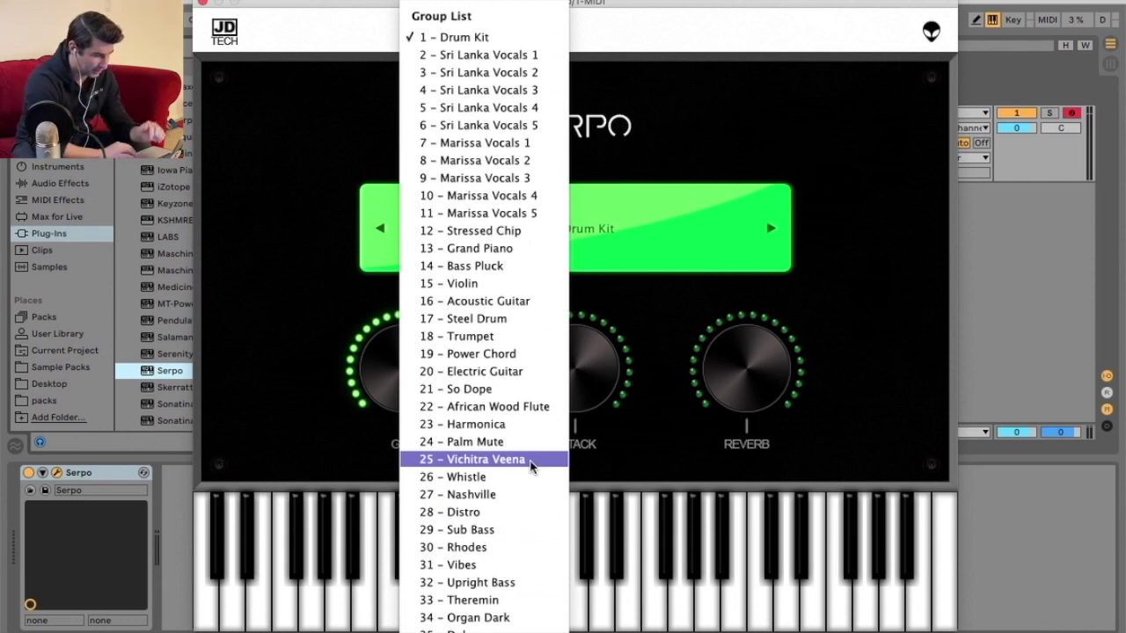
pyautogui.click(519, 336)
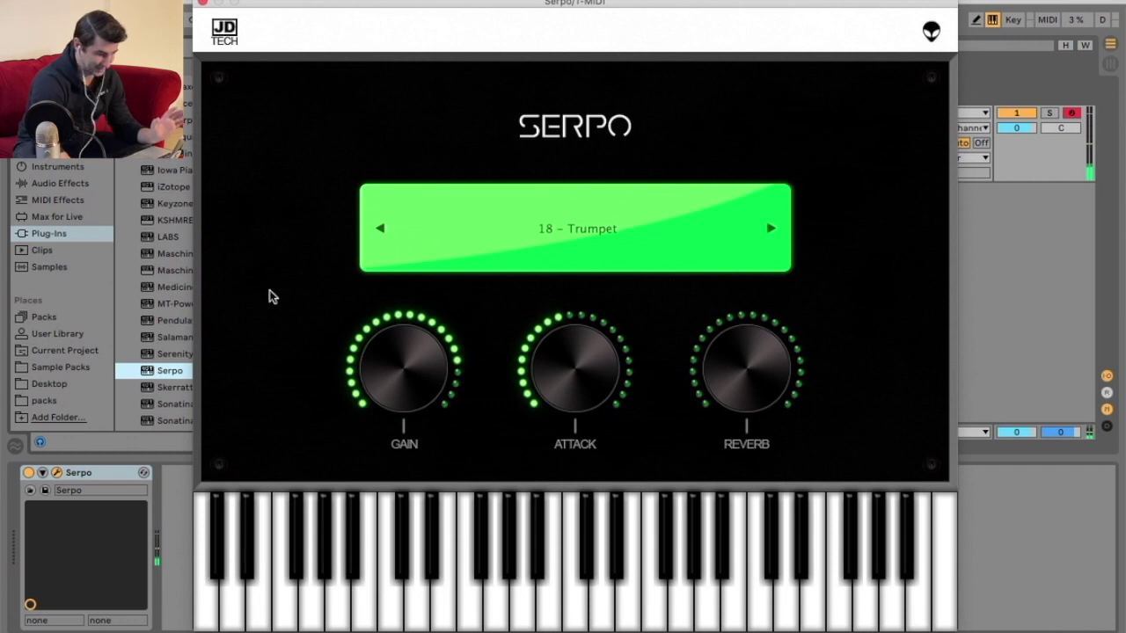
pyautogui.click(556, 247)
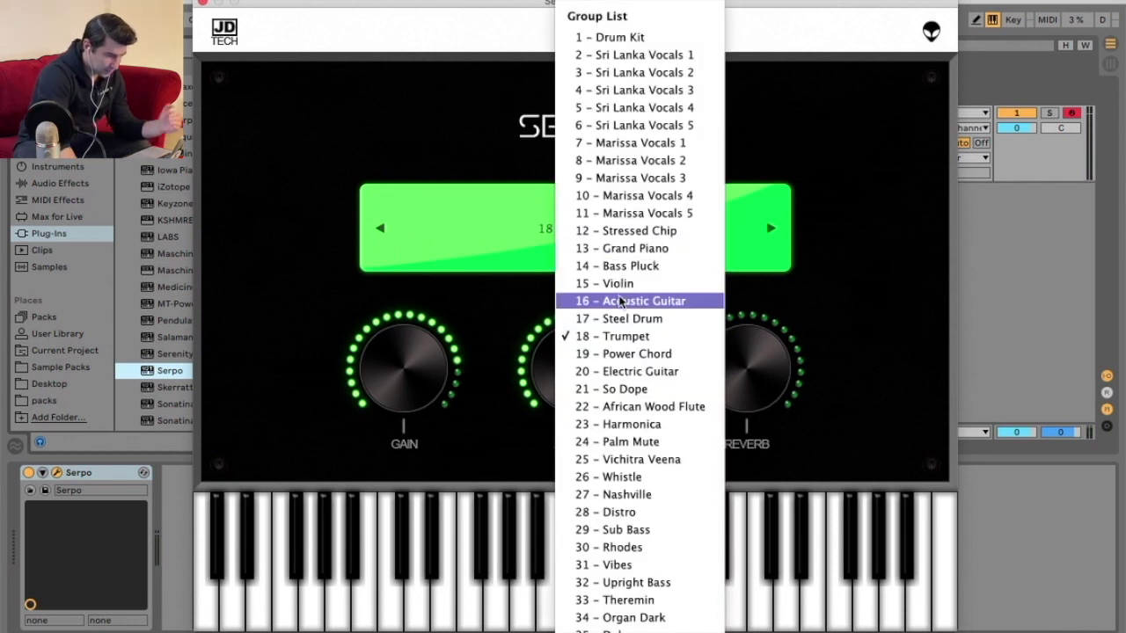
pyautogui.click(626, 424)
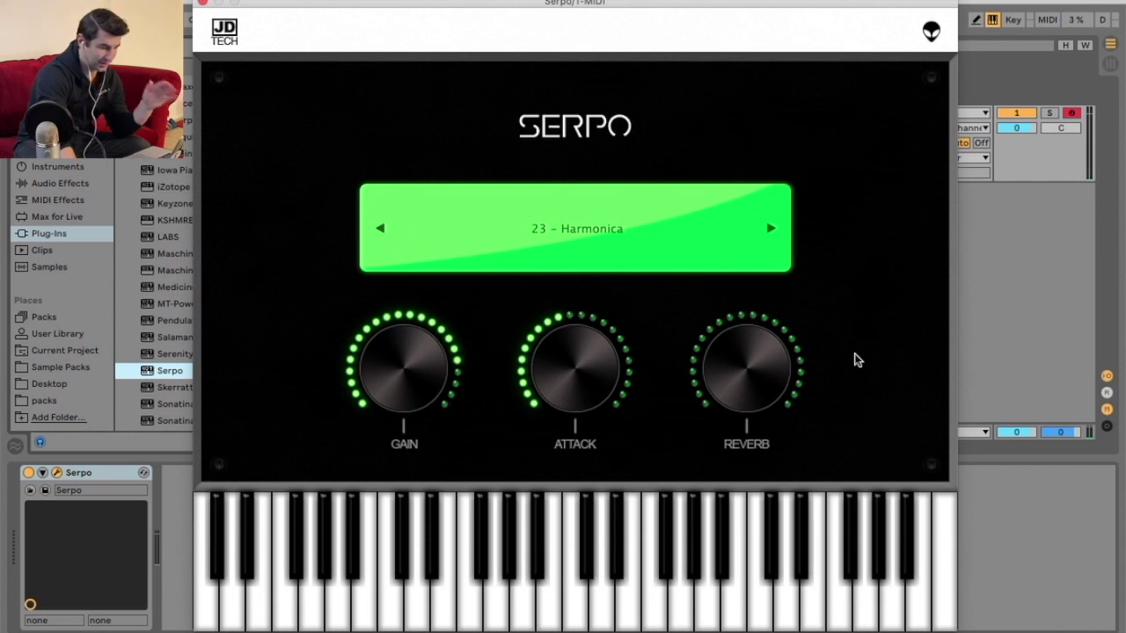
# - Load Serpo's 2 – Sri Lanka Vocals 1 preset and play a short phrase with it
pyautogui.click(572, 228)
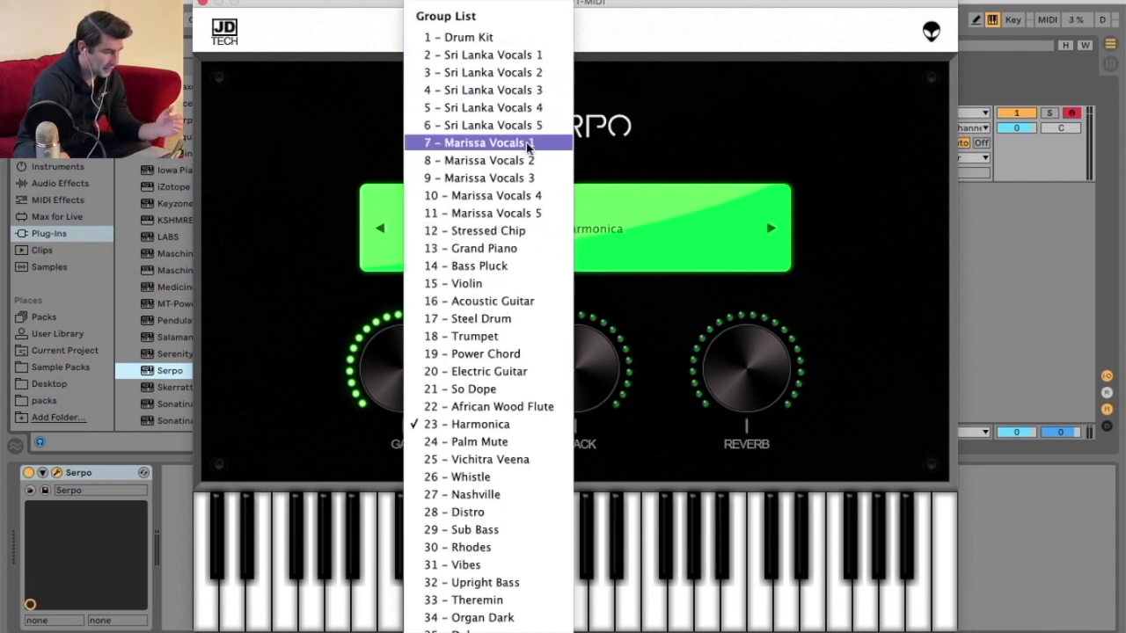
pyautogui.click(529, 56)
pyautogui.press('d')
pyautogui.press('s')
pyautogui.press('a')
pyautogui.press('d')
pyautogui.press('s')
pyautogui.press('a')
# - Advance to the 3 – Sri Lanka Vocals 2 preset and play a sequence of notes
pyautogui.click(773, 230)
pyautogui.press('s')
pyautogui.press('d')
pyautogui.press('z')
pyautogui.press('d')
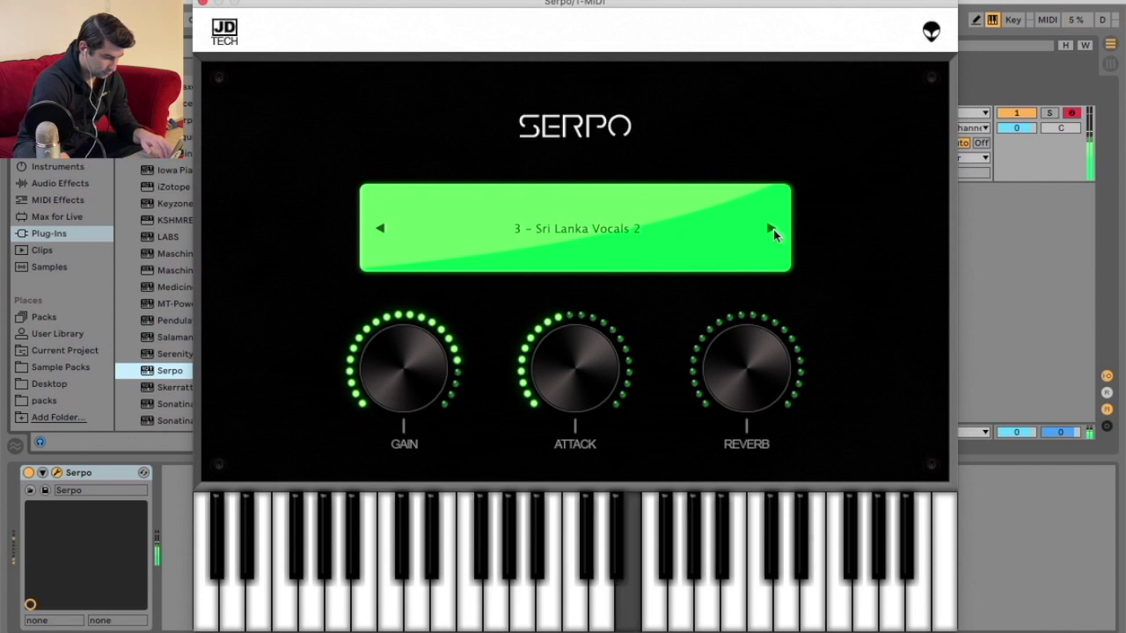
pyautogui.press('z')
pyautogui.press('d')
pyautogui.press('x')
pyautogui.press('d')
pyautogui.press('s')
pyautogui.press('a')
# - Audition the 4 – Sri Lanka Vocals 3 and 5 – Sri Lanka Vocals 4 presets with short note phrases
pyautogui.click(772, 229)
pyautogui.press('a')
pyautogui.press('s')
pyautogui.press('d')
pyautogui.press('s')
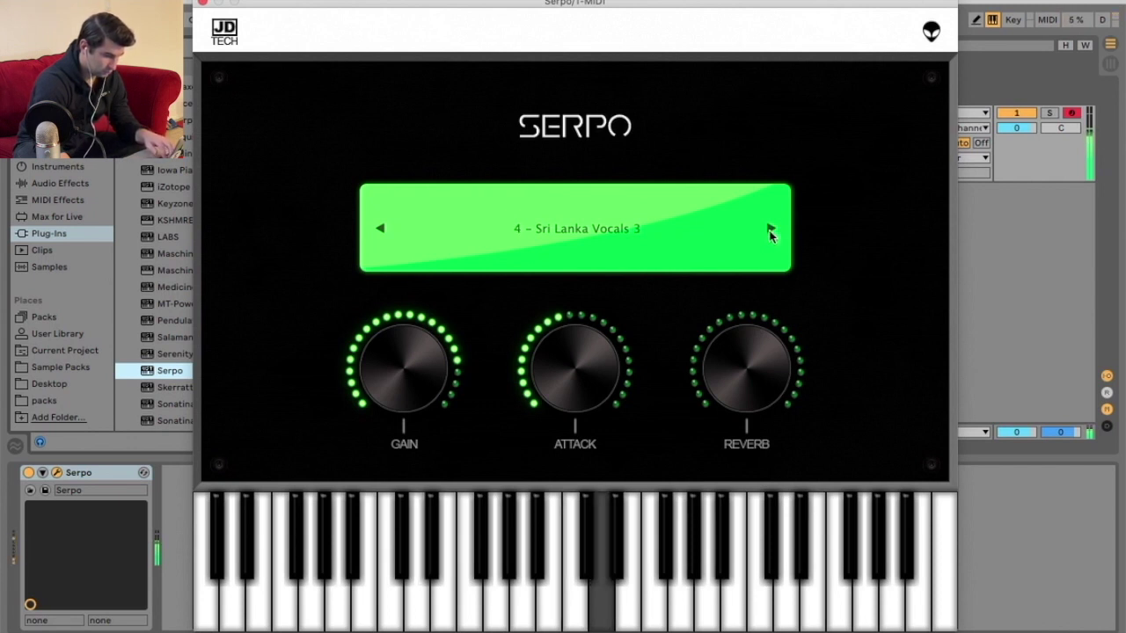
pyautogui.press('a')
pyautogui.click(770, 230)
pyautogui.press('s')
pyautogui.press('d')
pyautogui.press('s')
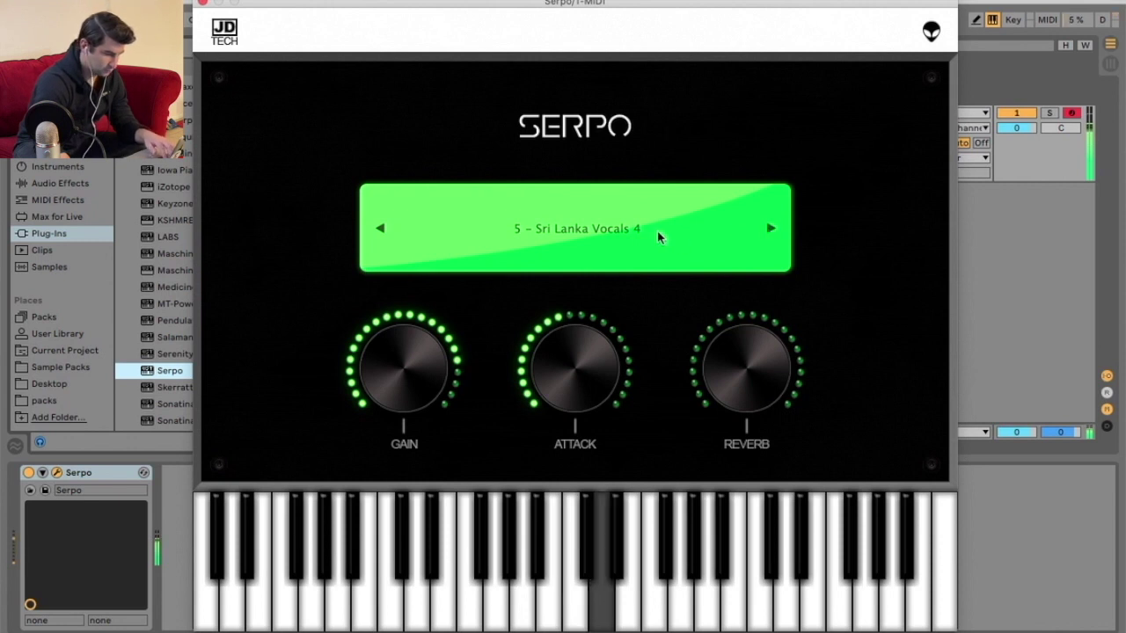
pyautogui.press('a')
# - Audition Serpo's 7 – Marissa Vocals 1, 8 – Marissa Vocals 2 and 9 – Marissa Vocals 3 presets in turn
pyautogui.click(610, 235)
pyautogui.click(567, 142)
pyautogui.press('s')
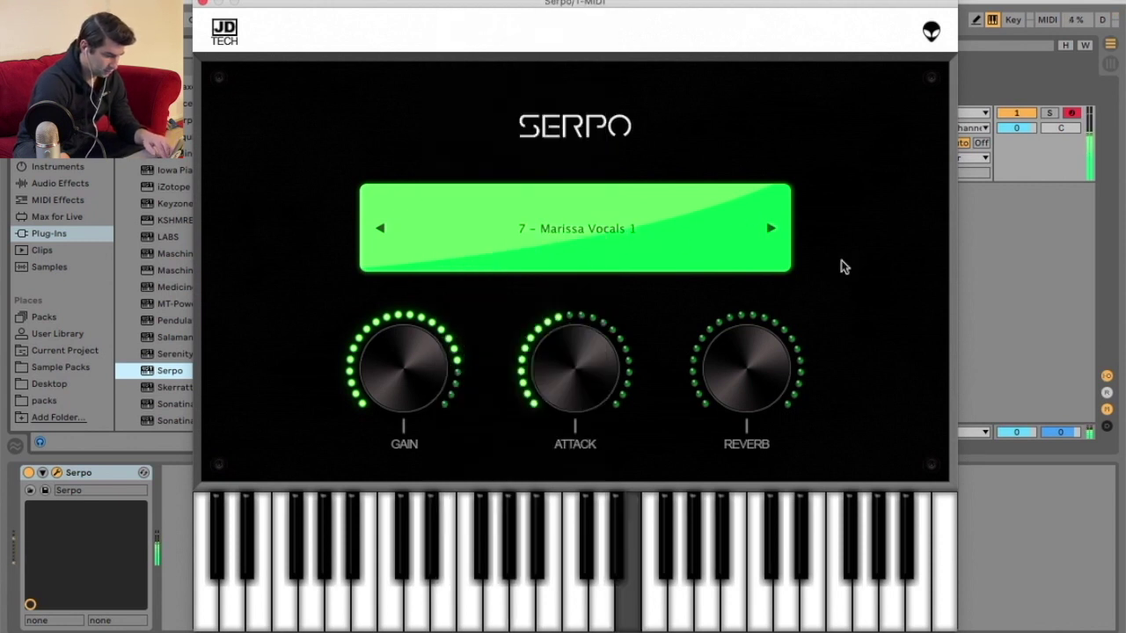
pyautogui.click(769, 229)
pyautogui.press('a')
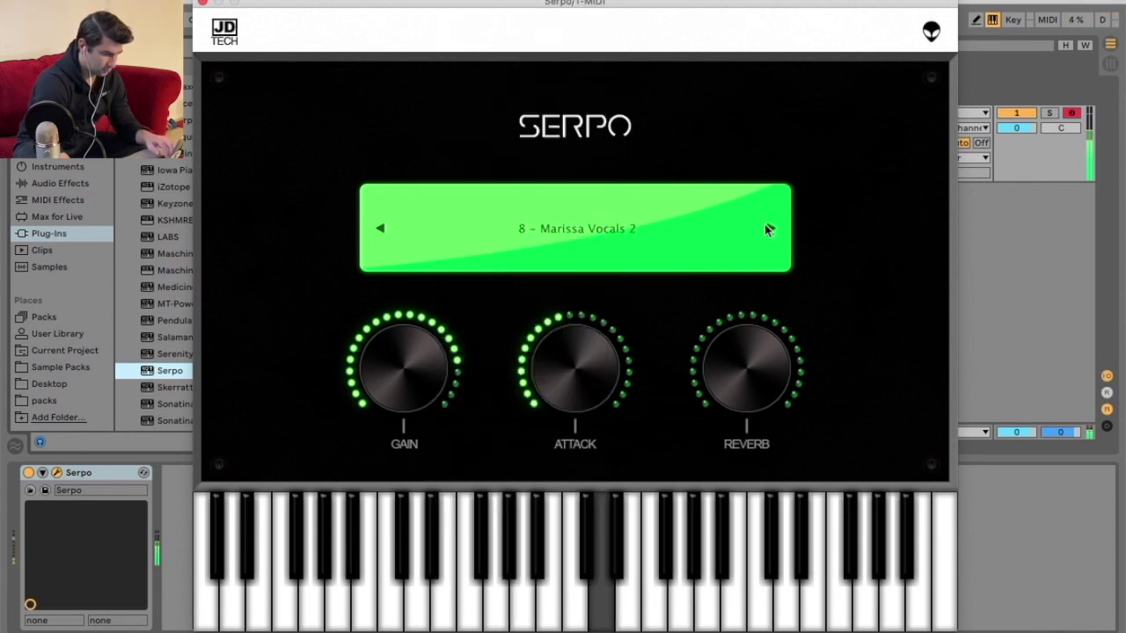
pyautogui.click(768, 229)
pyautogui.press('a')
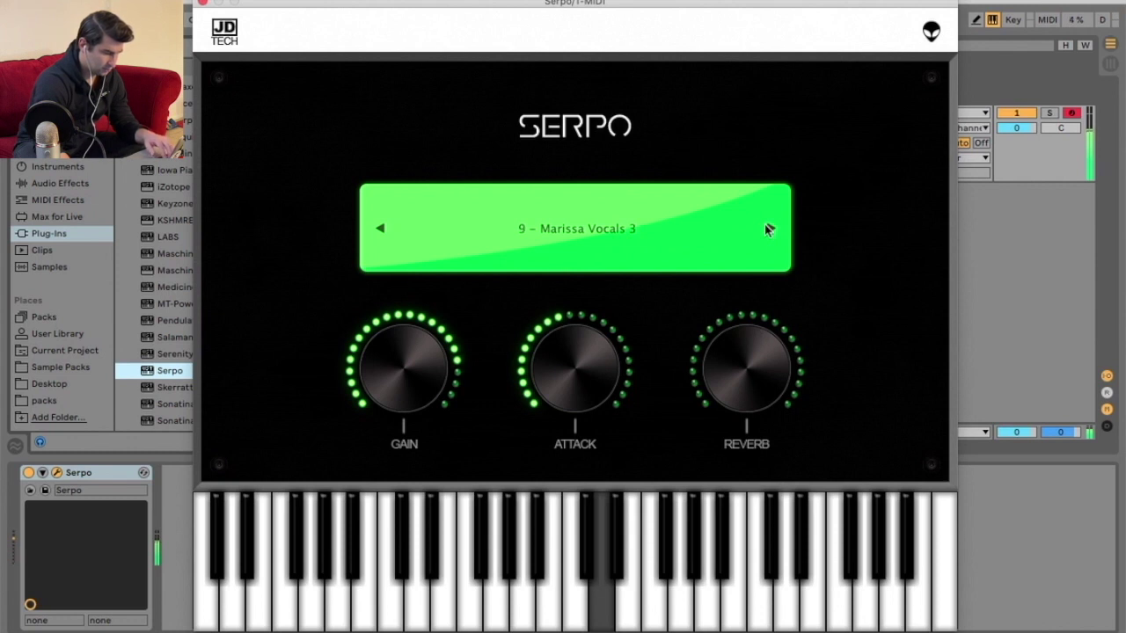
pyautogui.press('a')
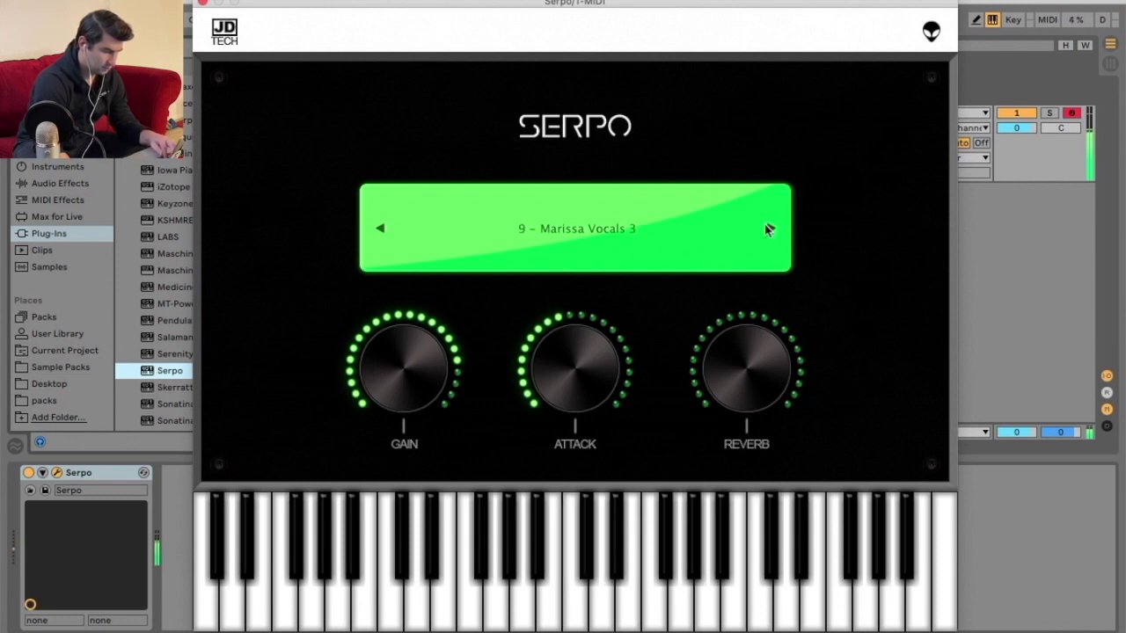
pyautogui.press('k')
pyautogui.press('a')
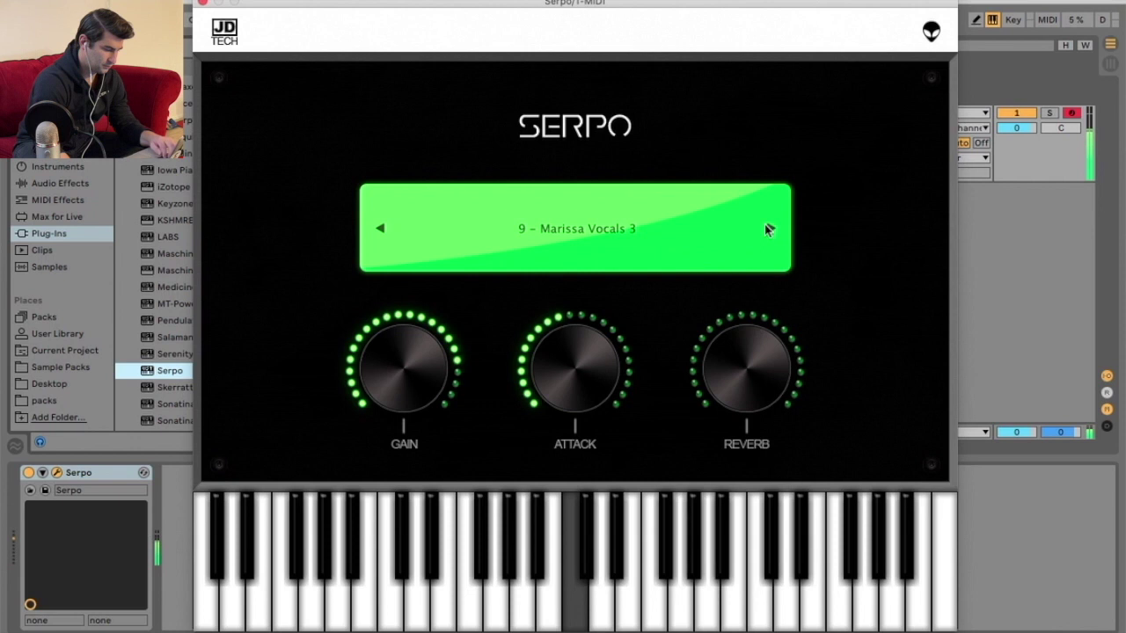
# - Audition Serpo's 17 – Steel Drum, 28 – Distro, 32 – Upright Bass and 34 – Organ Dark presets
pyautogui.click(613, 230)
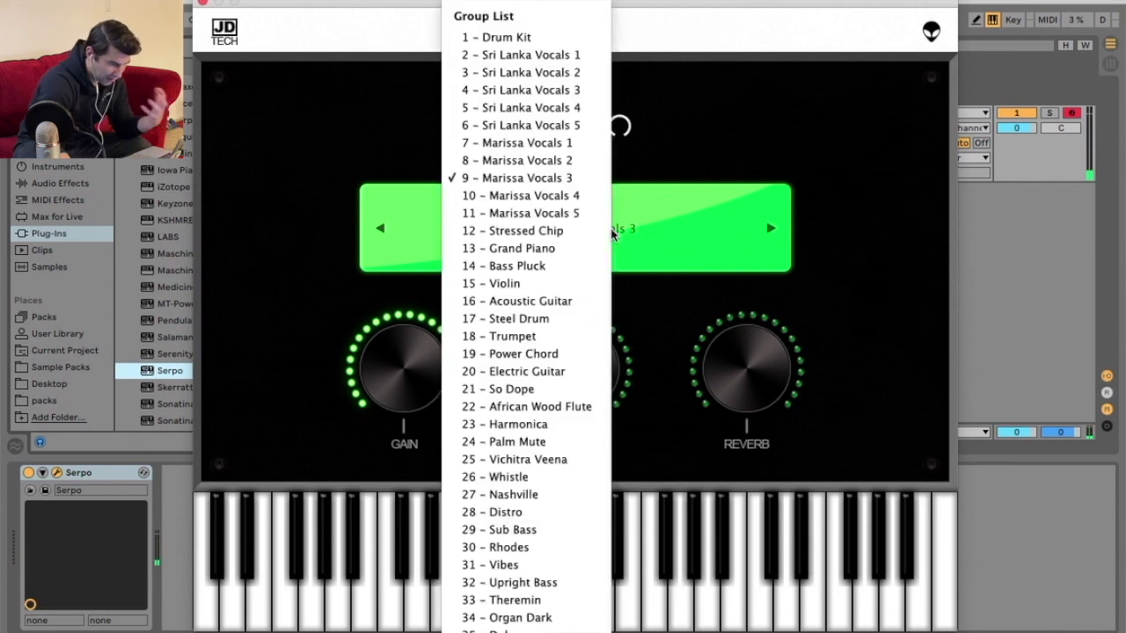
pyautogui.click(576, 318)
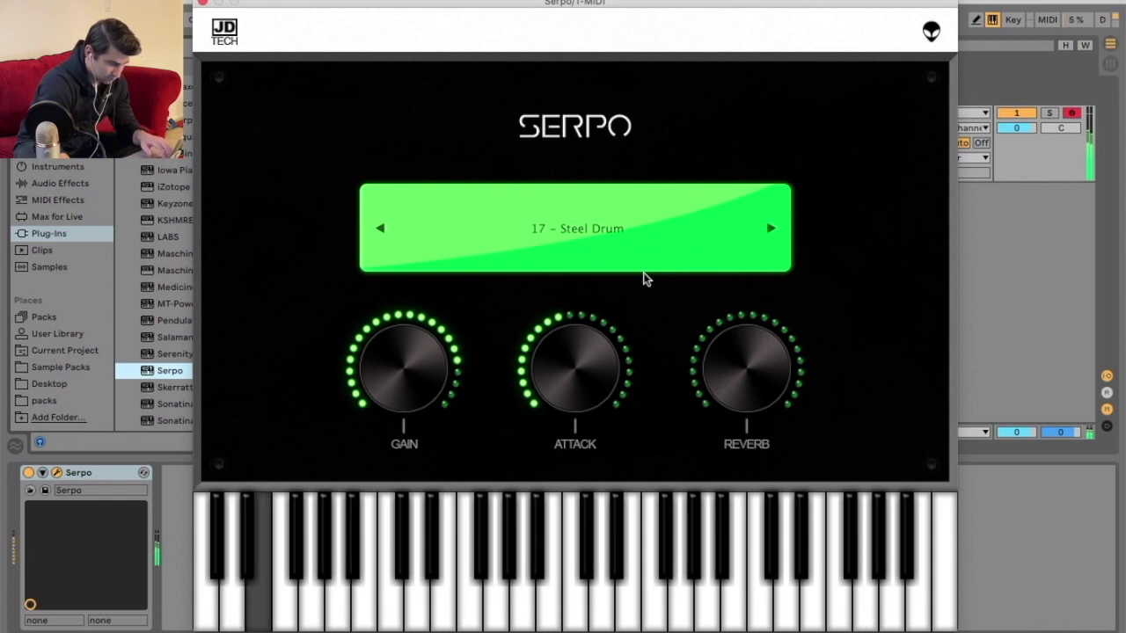
pyautogui.click(639, 270)
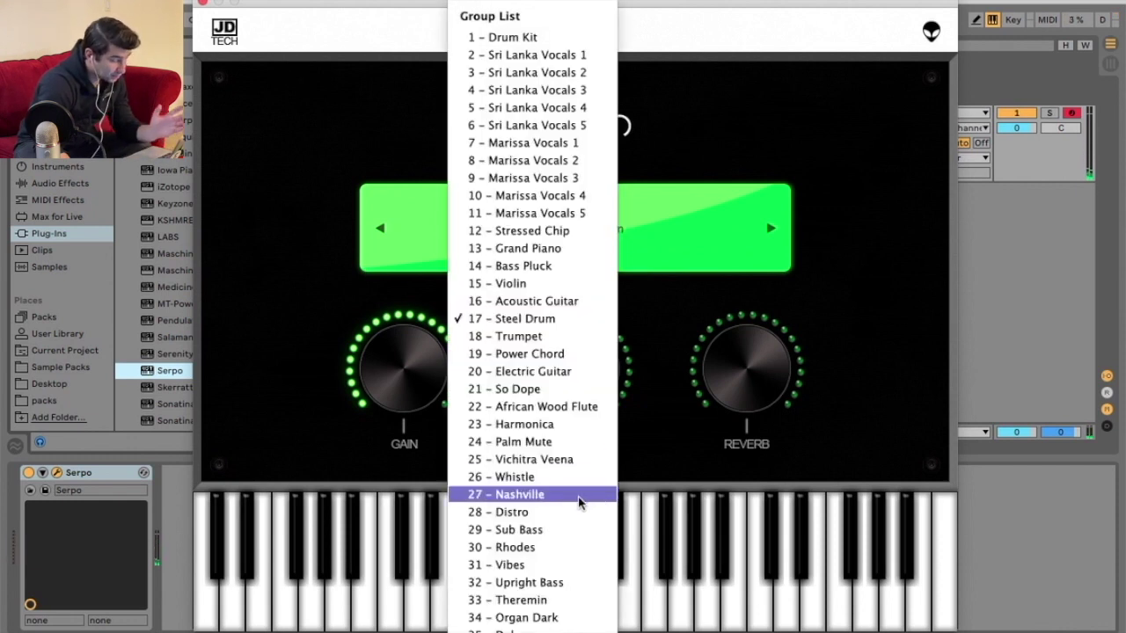
pyautogui.click(567, 512)
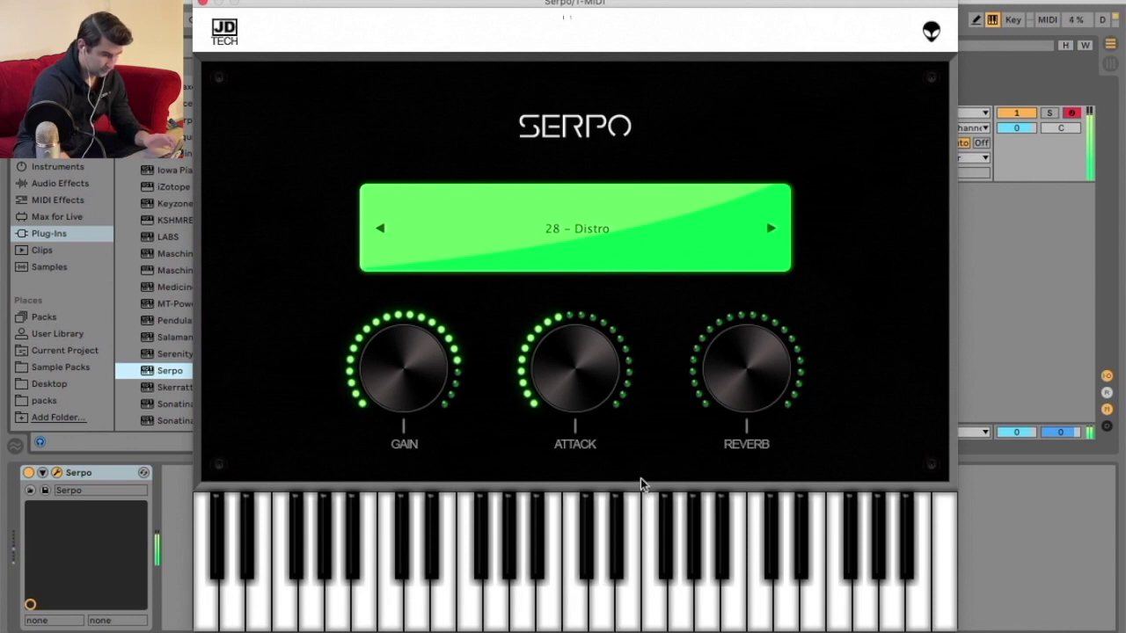
pyautogui.click(576, 228)
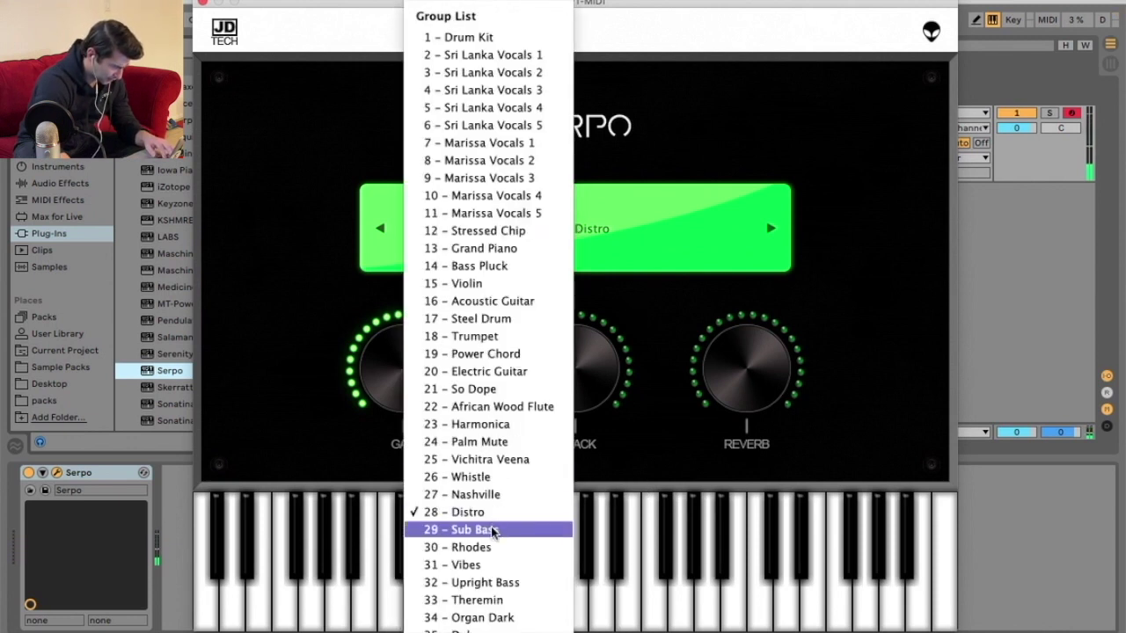
pyautogui.click(520, 583)
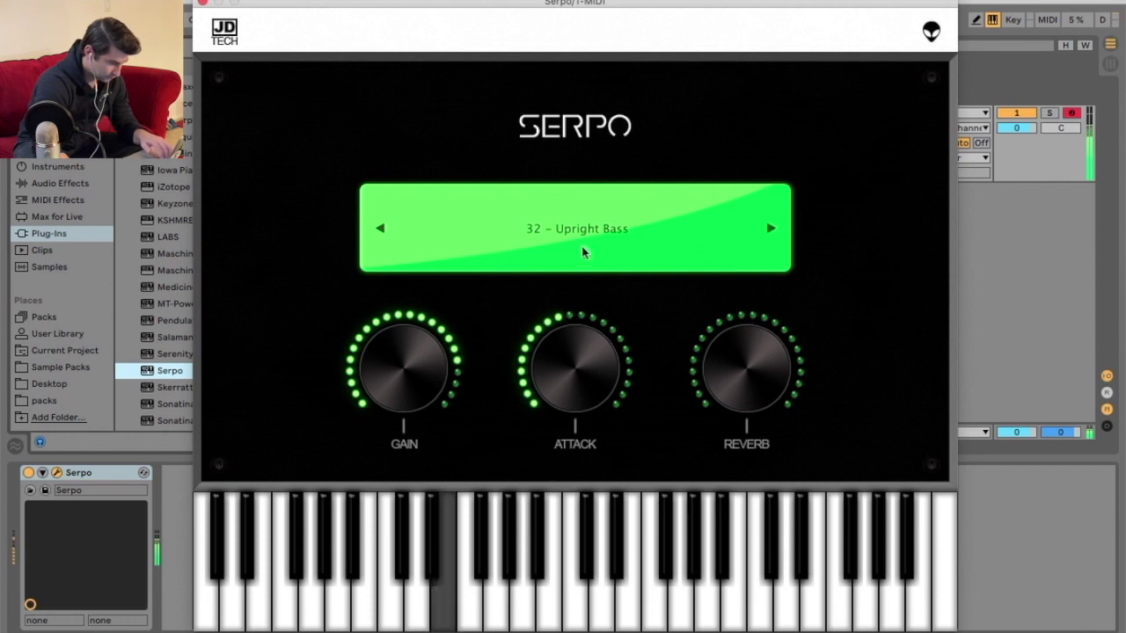
pyautogui.click(588, 234)
pyautogui.click(550, 619)
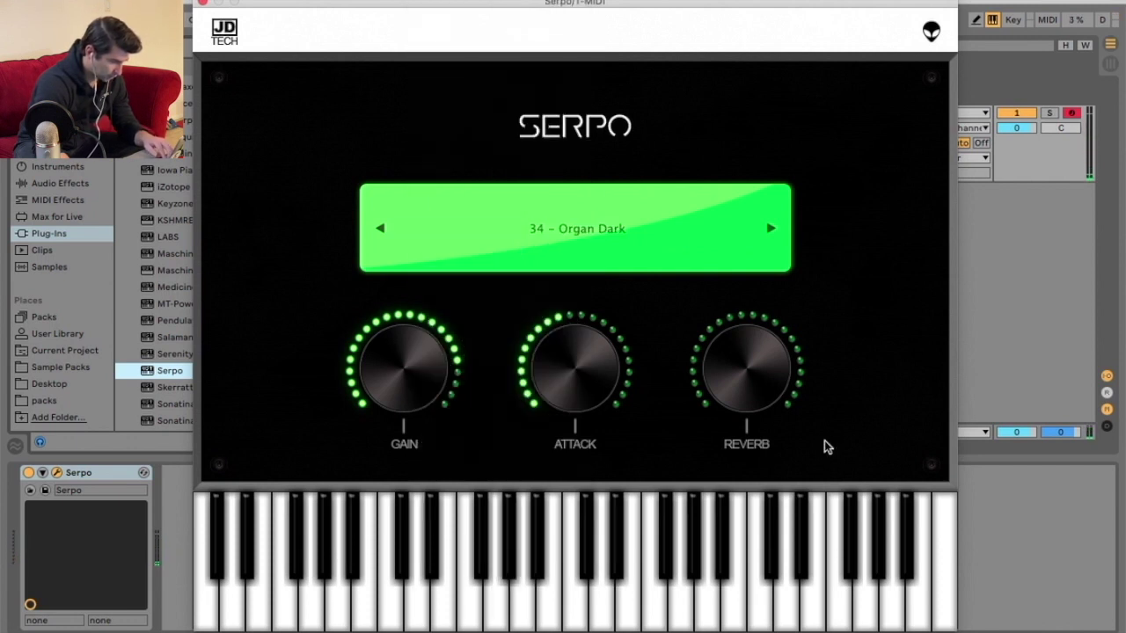
# - Play Serpo's 31 – Vibes preset and set the track volume to 0 dB
pyautogui.click(548, 220)
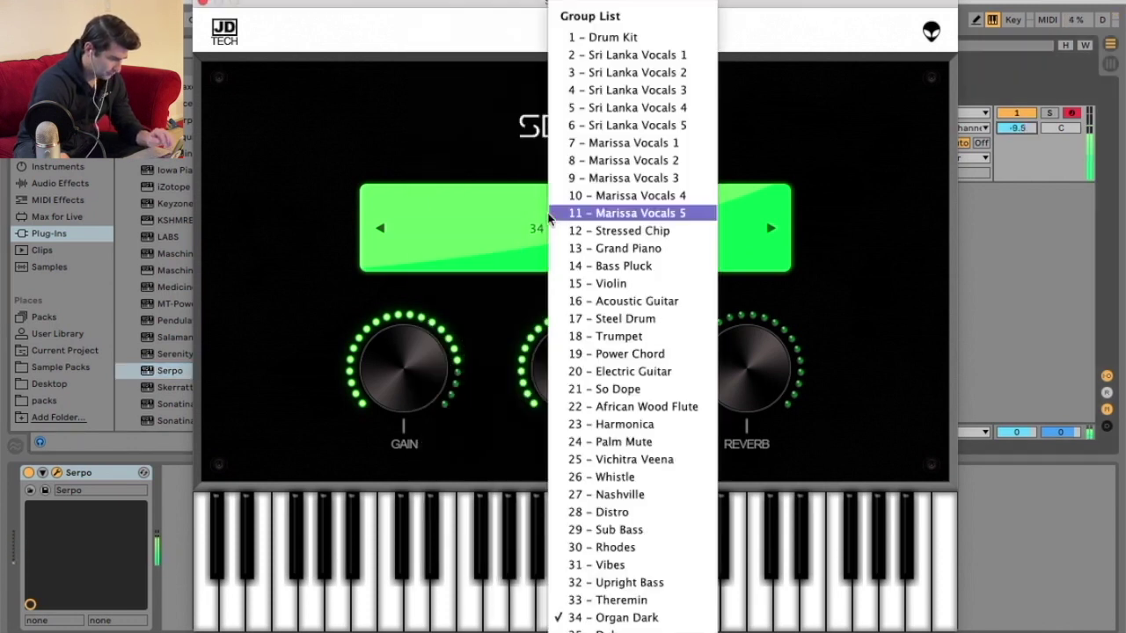
pyautogui.click(648, 566)
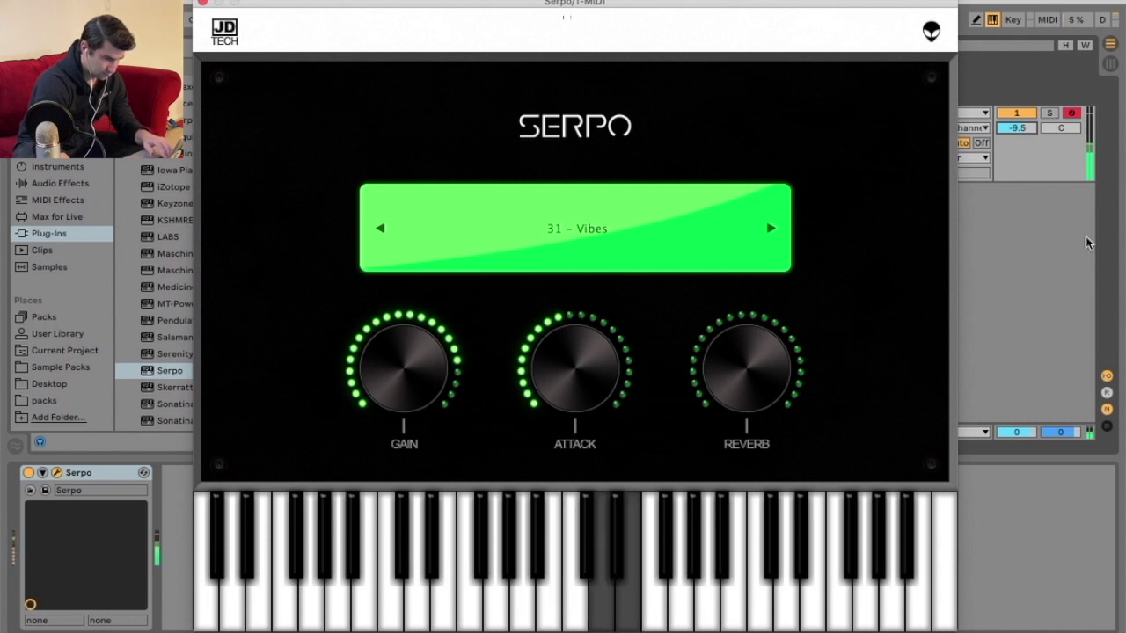
pyautogui.moveTo(1016, 128); pyautogui.dragTo(1016, 88)
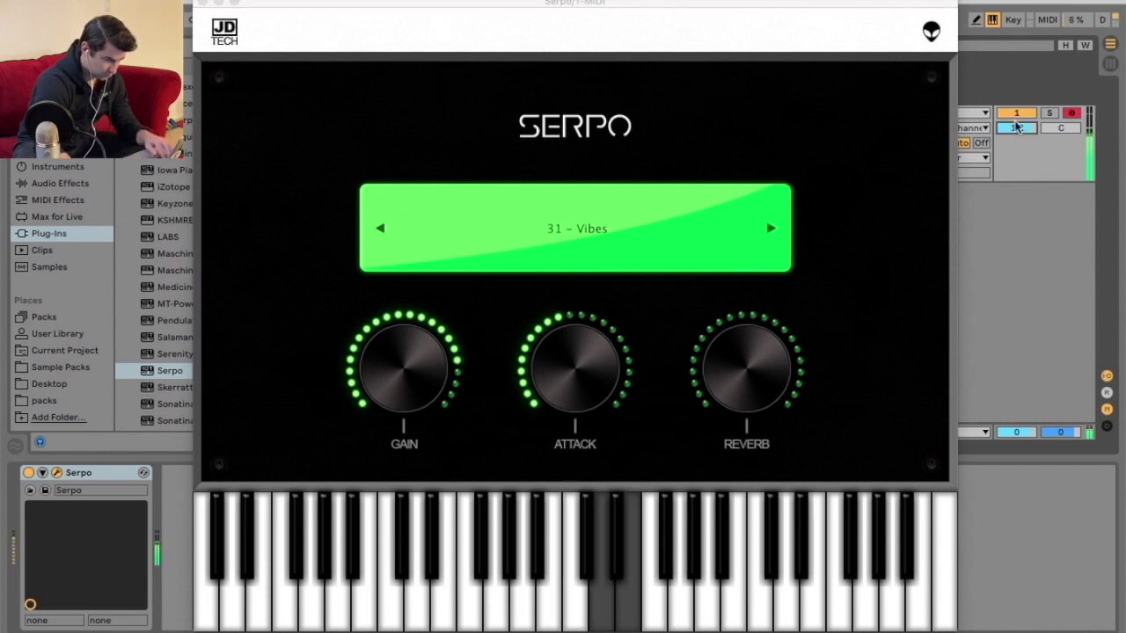
pyautogui.moveTo(1022, 132); pyautogui.dragTo(1020, 125)
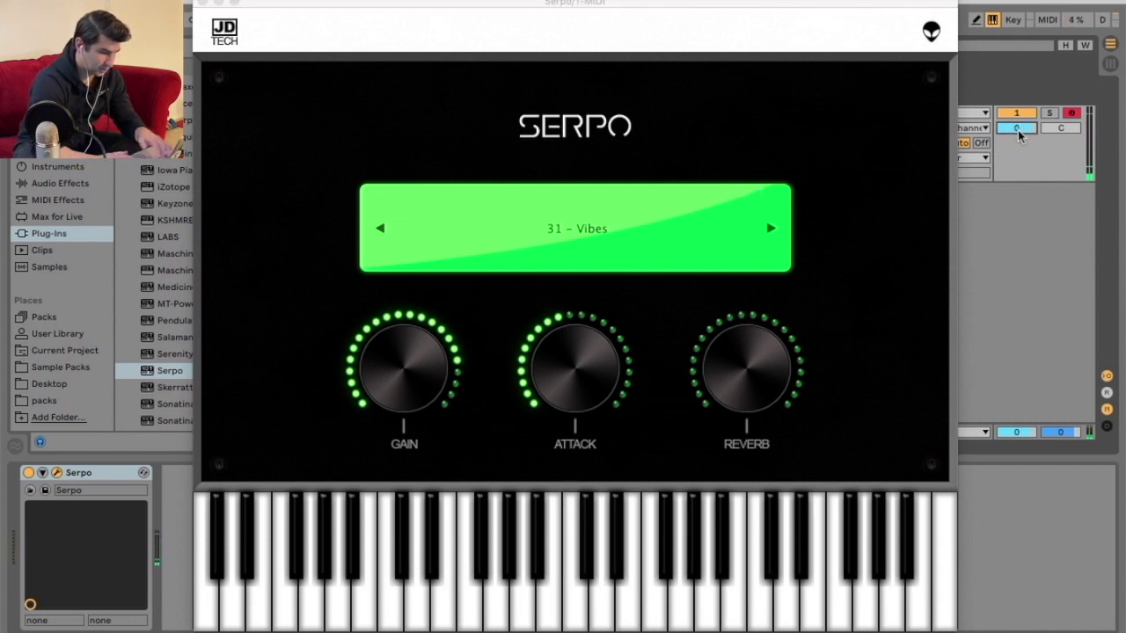
# - Audition Serpo's 20 – Electric Guitar preset and reopen the list of sounds
pyautogui.click(622, 212)
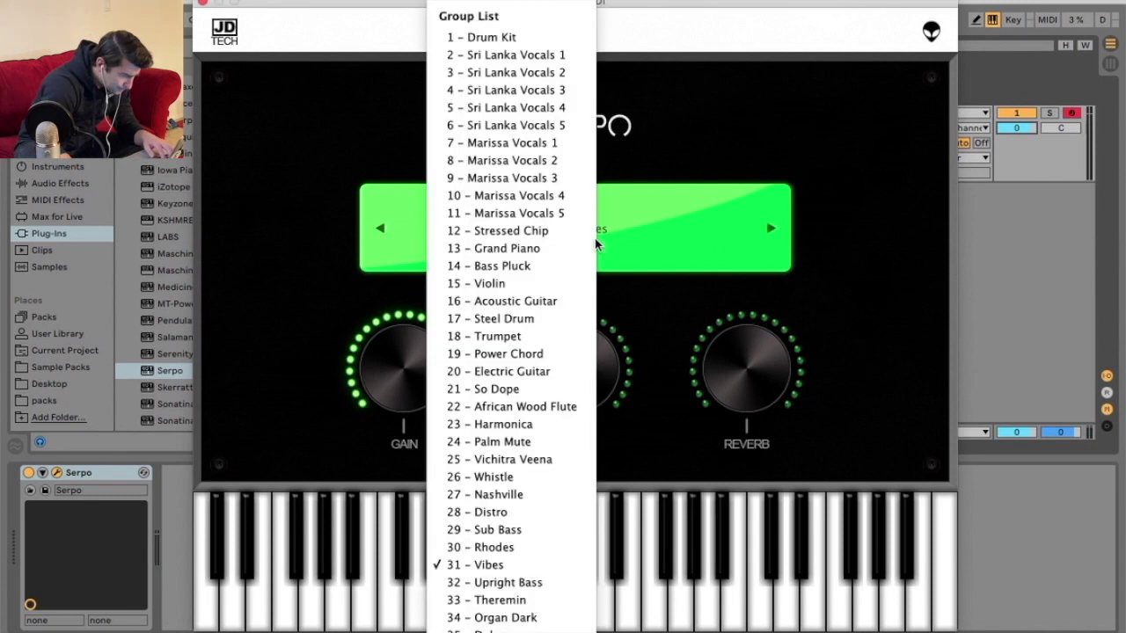
pyautogui.click(523, 373)
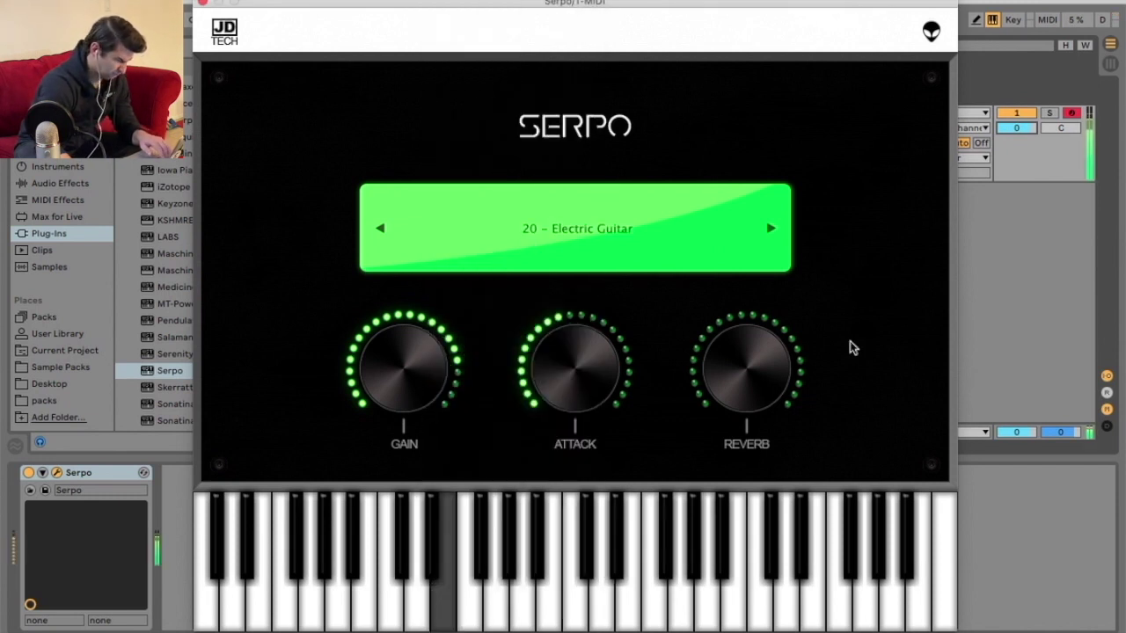
pyautogui.click(589, 251)
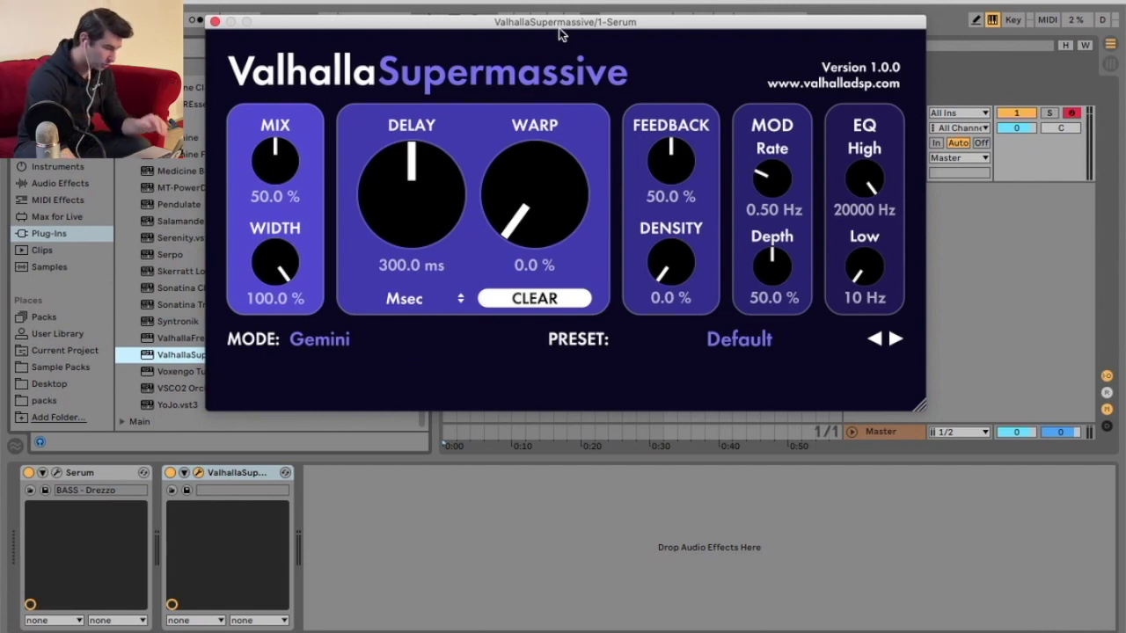
# - Compare the Serum BASS - Drezzo sound without and with ValhallaSupermassive by bypassing and re-enabling the effect
pyautogui.click(171, 472)
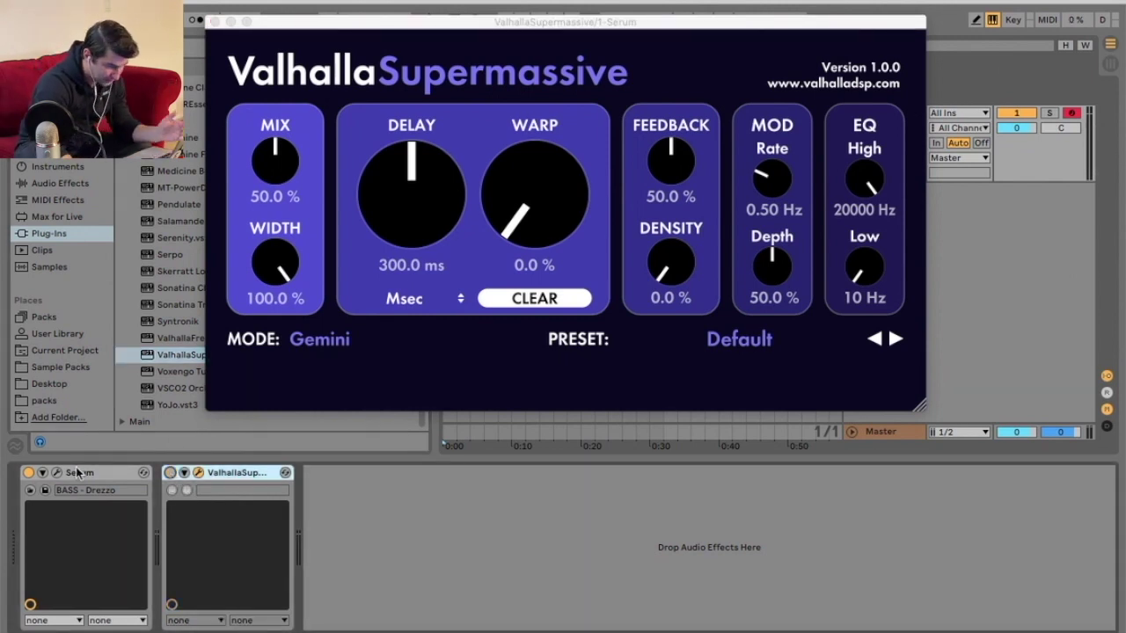
pyautogui.click(79, 472)
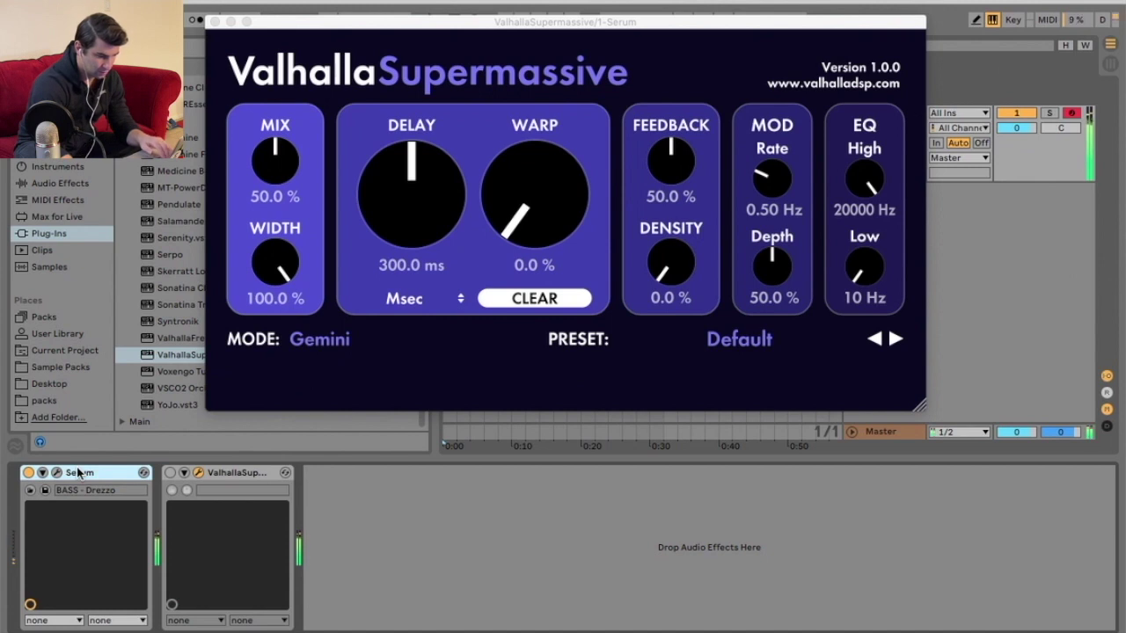
pyautogui.click(170, 472)
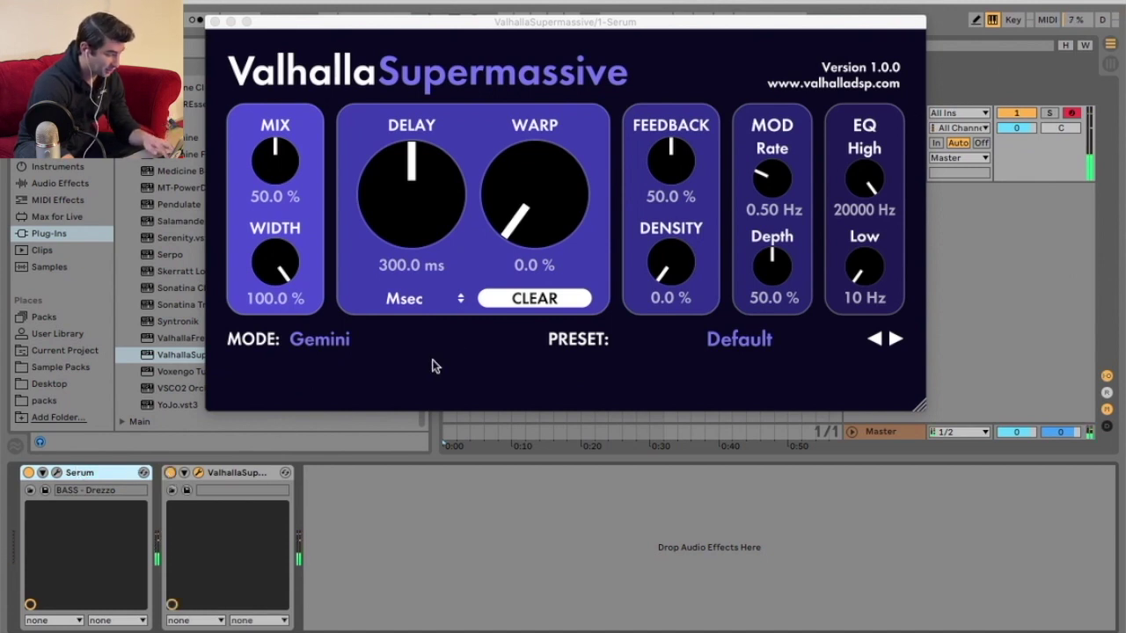
# - Audition ValhallaSupermassive's HalfNoteCluster half-note echo and ItsFullOfStars looping echo presets on the Serum sound
pyautogui.click(711, 346)
pyautogui.moveTo(755, 495)
pyautogui.moveTo(864, 416)
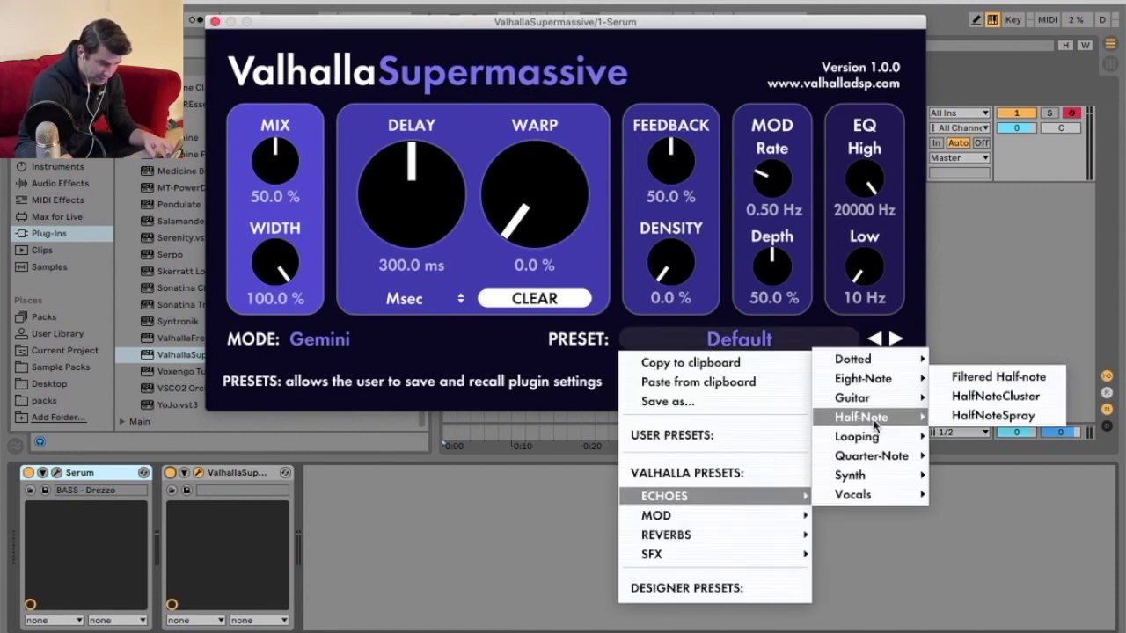
pyautogui.click(977, 395)
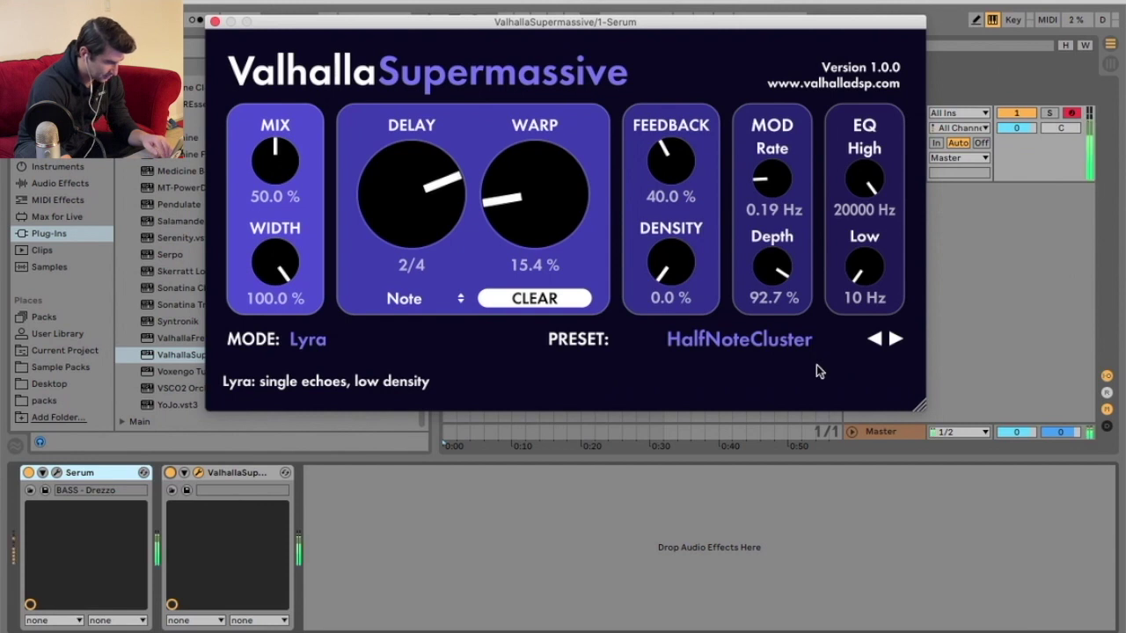
pyautogui.click(775, 345)
pyautogui.moveTo(745, 491)
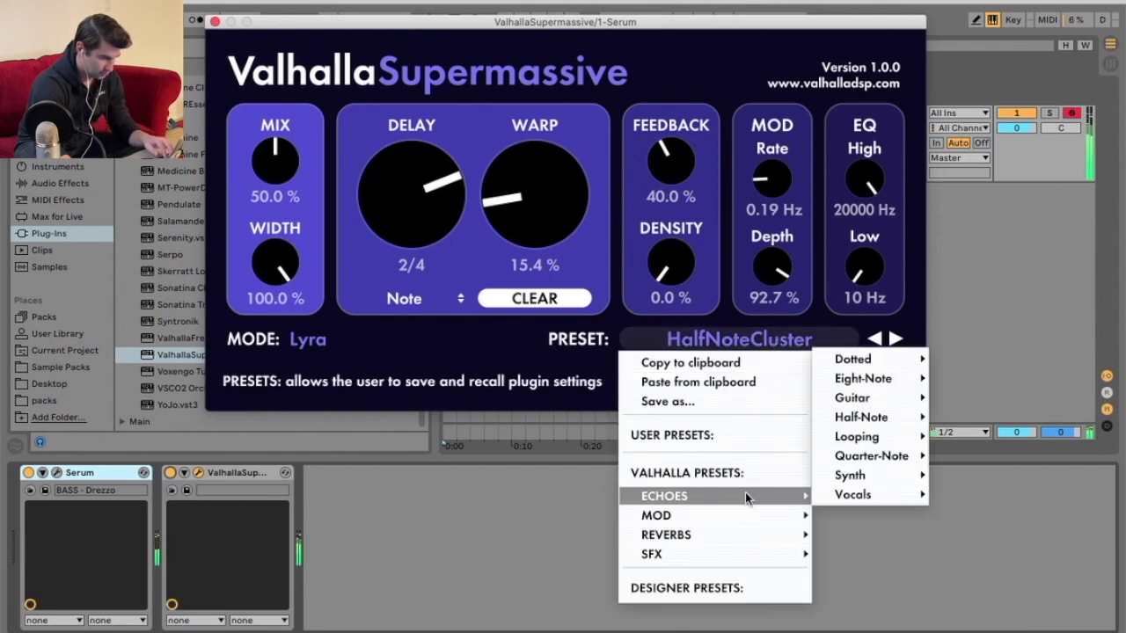
pyautogui.moveTo(891, 432)
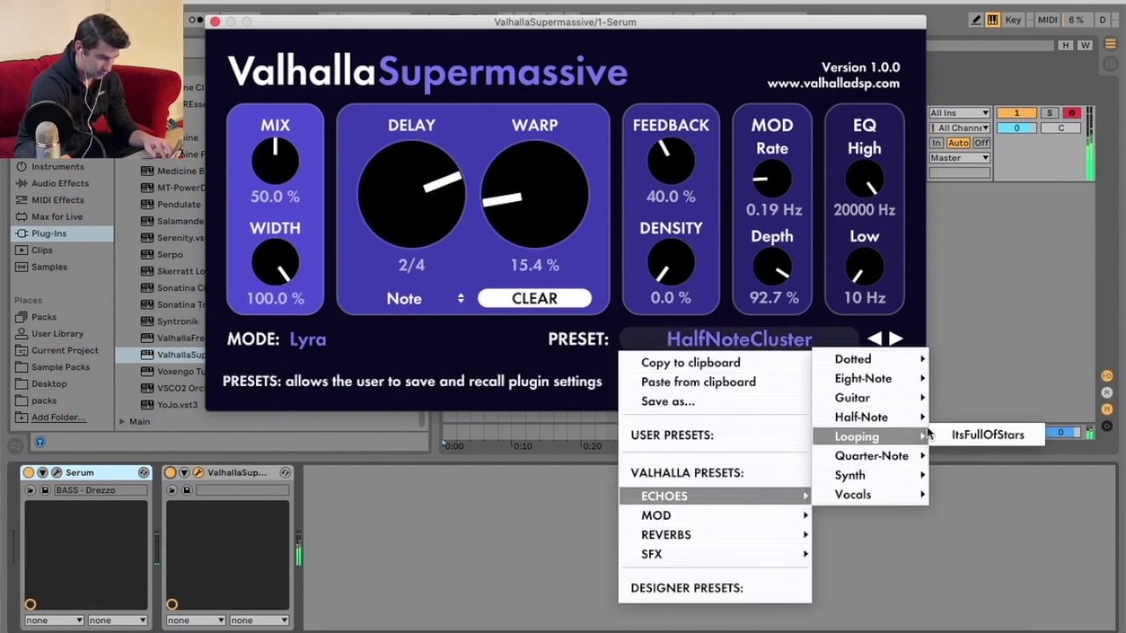
pyautogui.click(954, 434)
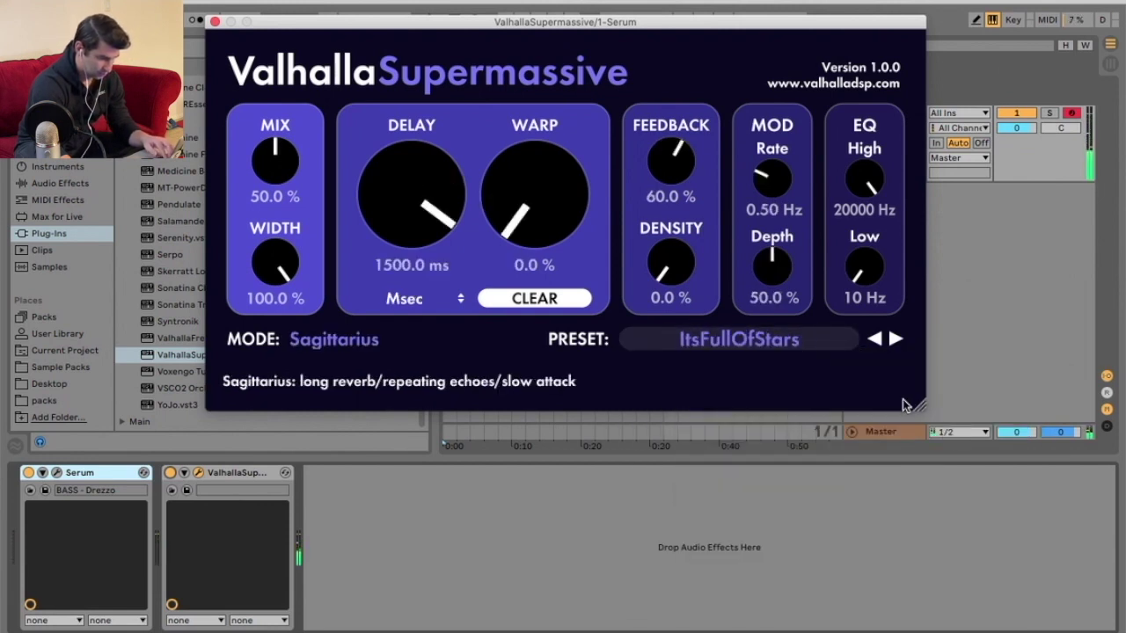
pyautogui.click(296, 331)
# - Audition ValhallaSupermassive's MellowAmbience and Small Dark Room presets from the MOD ambience group
pyautogui.click(699, 334)
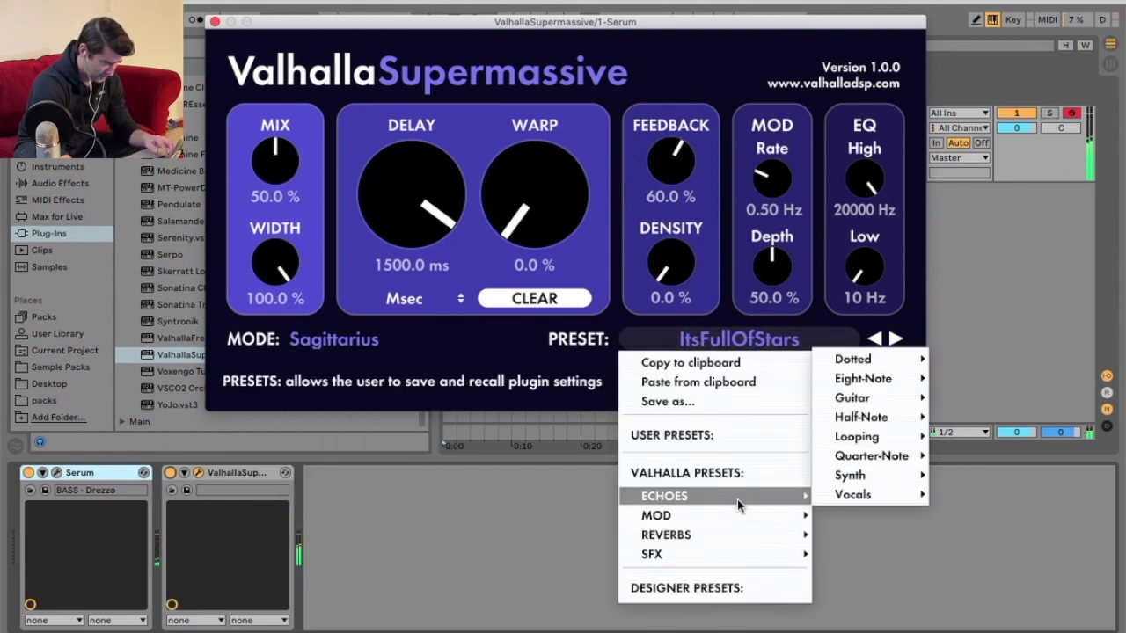
pyautogui.moveTo(791, 515)
pyautogui.moveTo(888, 452)
pyautogui.click(935, 433)
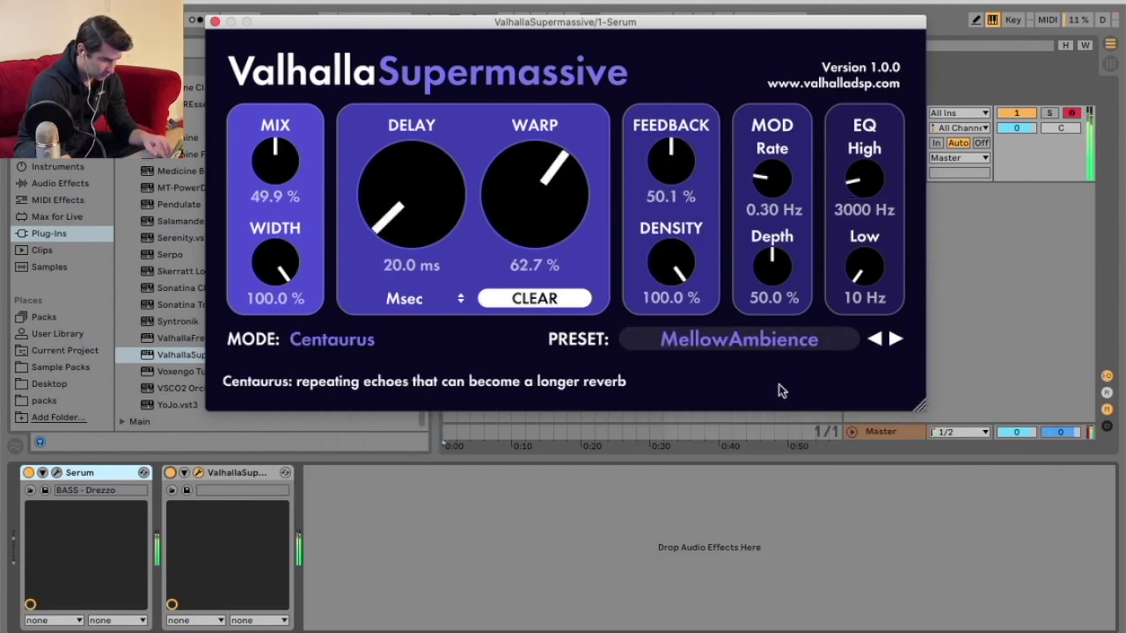
pyautogui.click(893, 340)
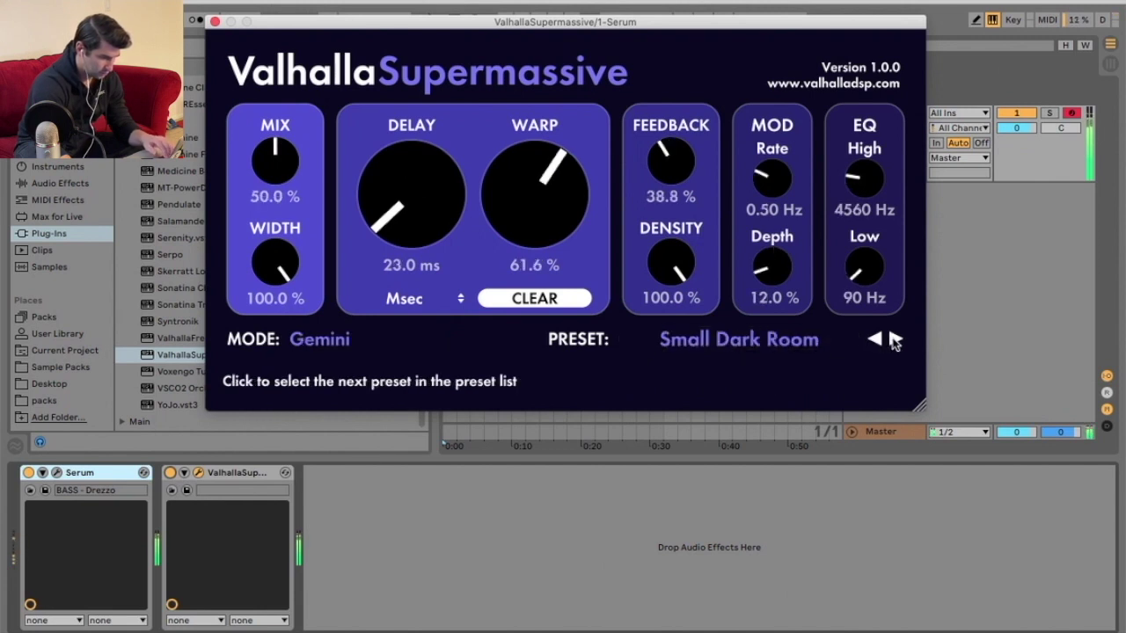
# - Step forward through ValhallaSupermassive's modulation presets, auditioning EightVoiceChorus, FastEnsemble and SlowAttackEnsemble
pyautogui.click(893, 339)
pyautogui.click(893, 339)
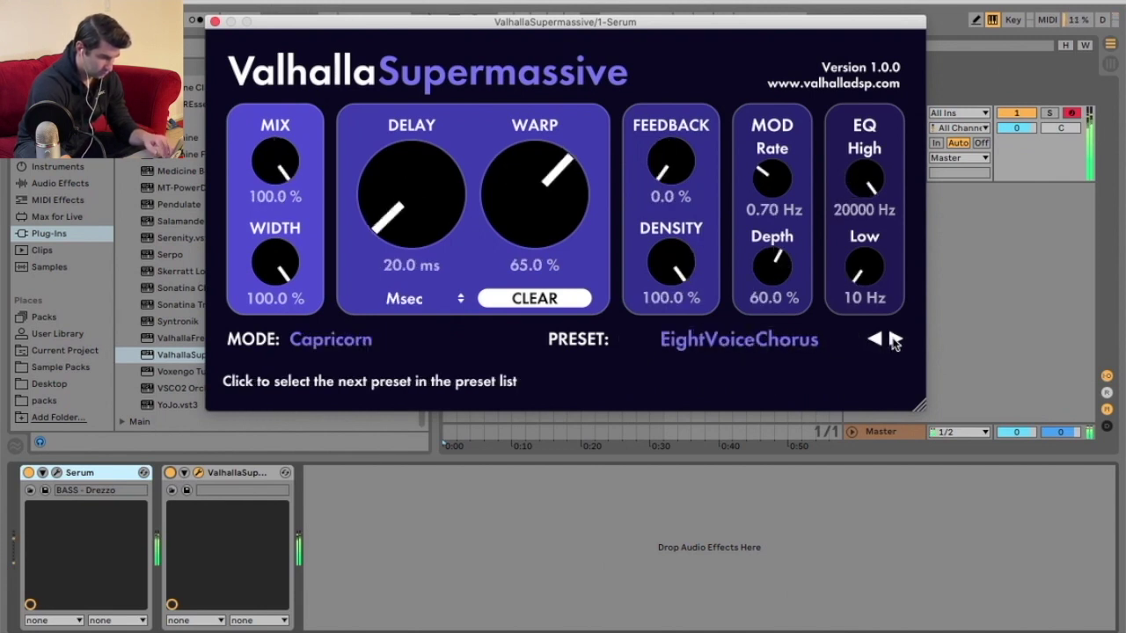
pyautogui.click(893, 340)
pyautogui.click(893, 340)
pyautogui.click(893, 339)
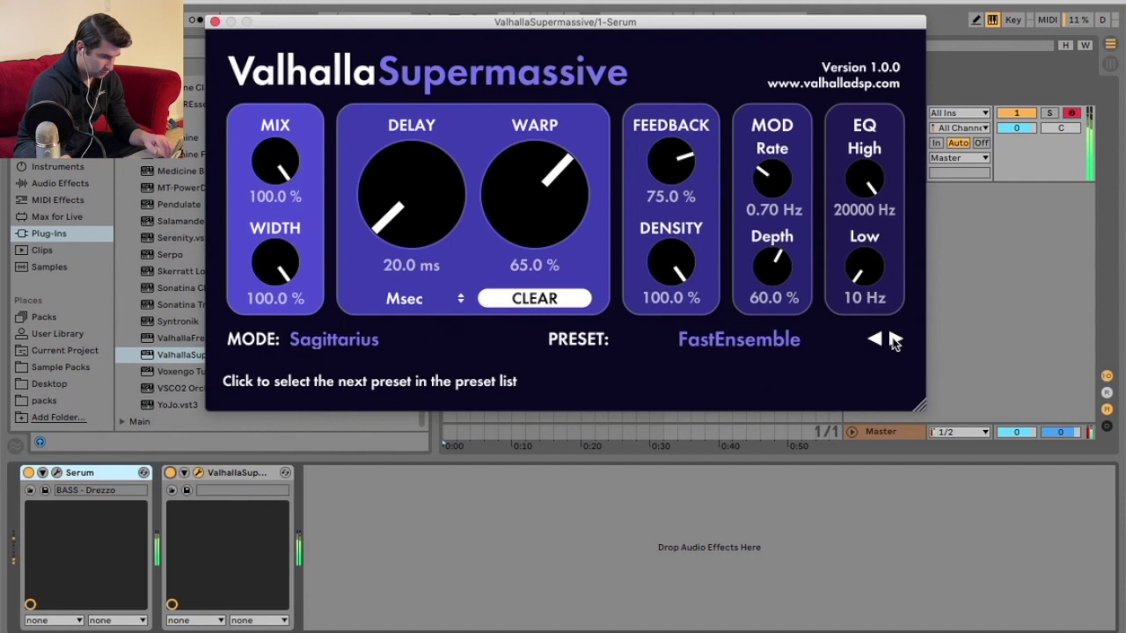
pyautogui.click(893, 339)
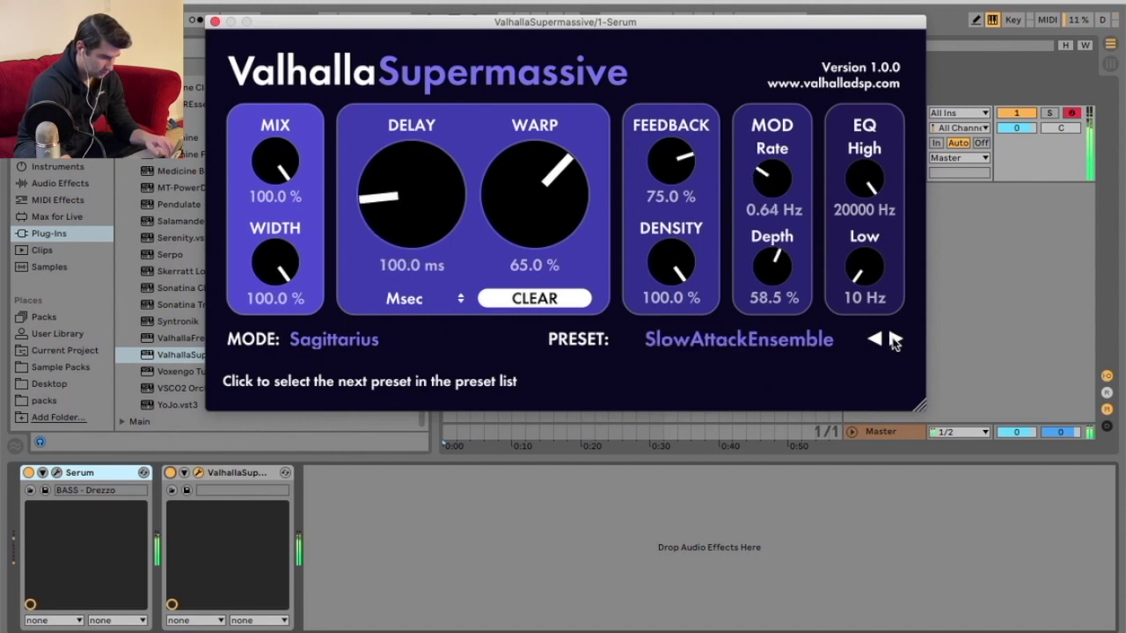
# - Reload the FastEnsemble preset and advance through the flanging presets HollowFlangor, MultiFlange and SlowFlange
pyautogui.click(779, 341)
pyautogui.moveTo(768, 526)
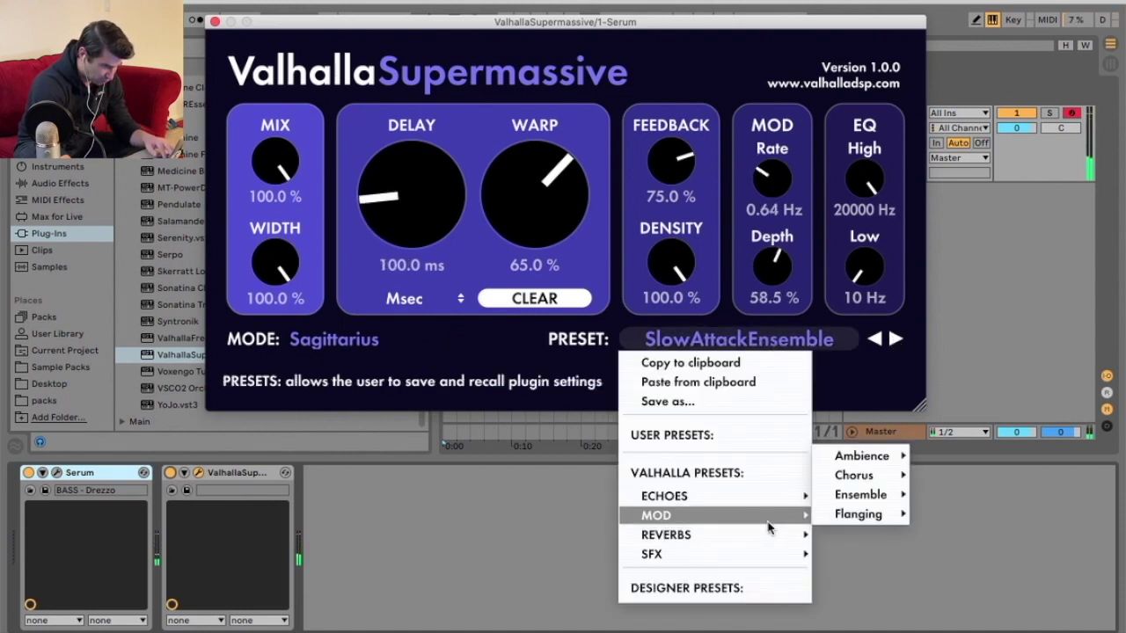
pyautogui.moveTo(879, 498)
pyautogui.click(963, 432)
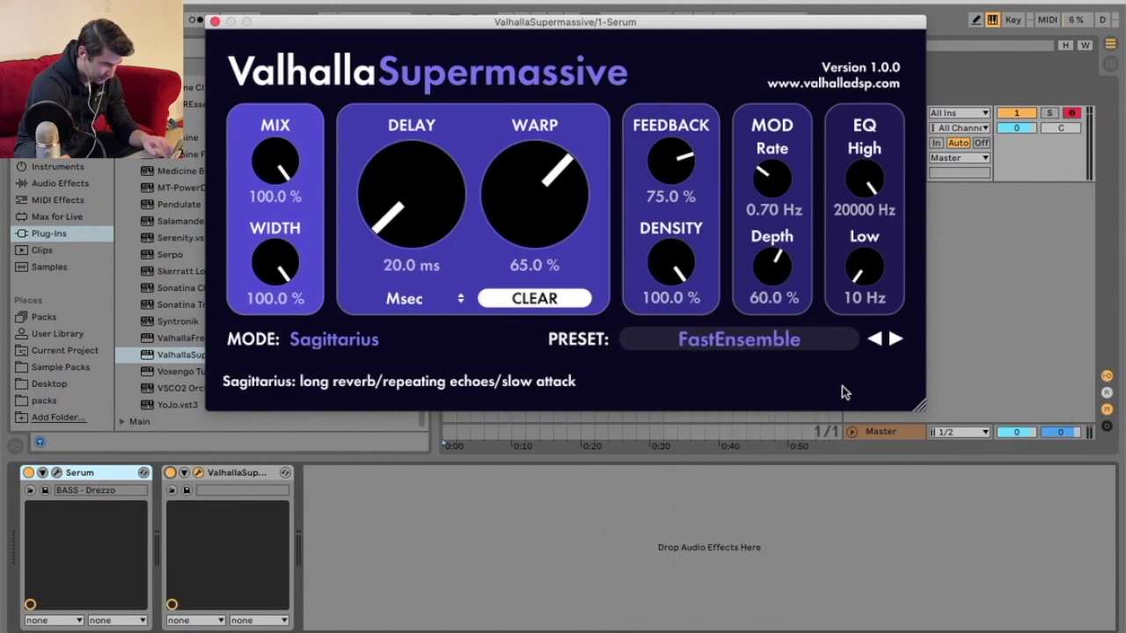
pyautogui.click(894, 340)
pyautogui.click(895, 341)
pyautogui.click(894, 340)
pyautogui.click(894, 340)
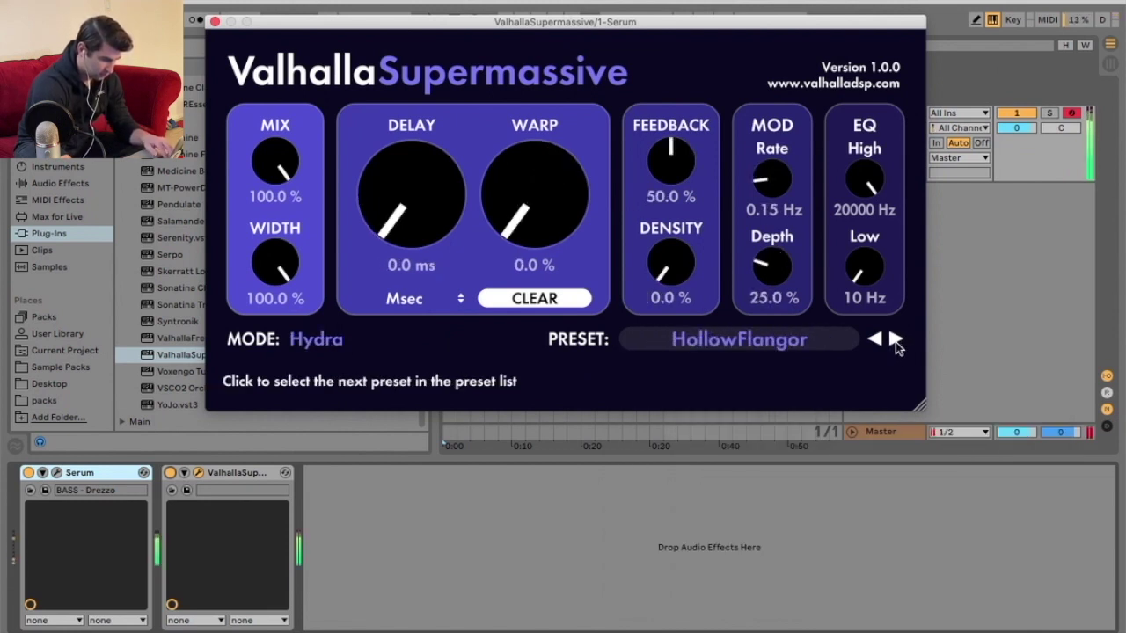
pyautogui.click(894, 341)
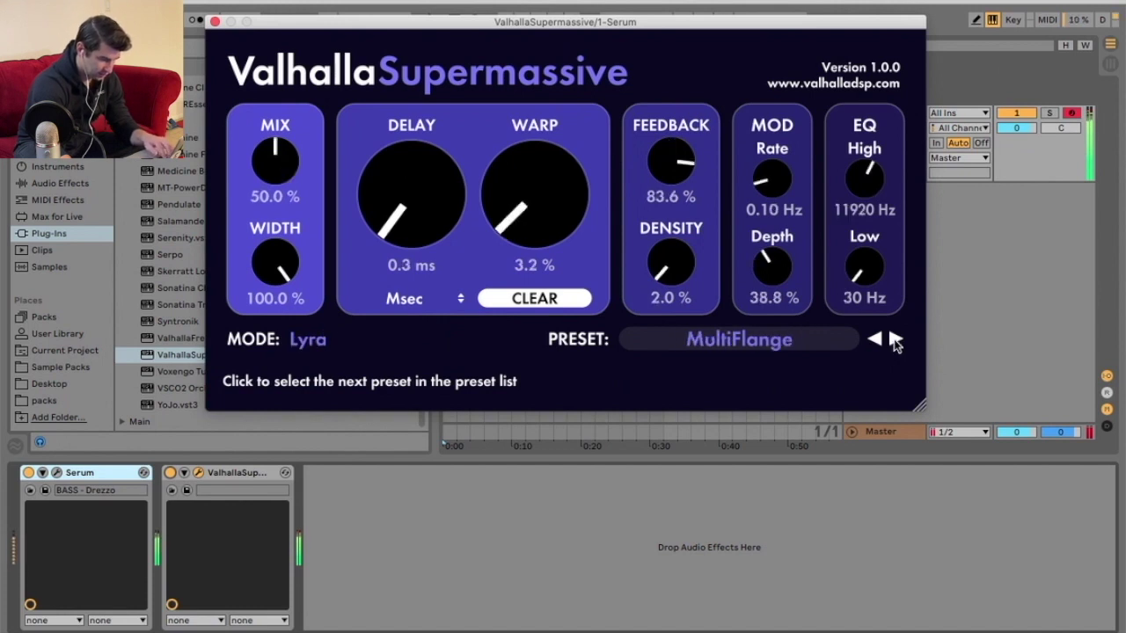
pyautogui.click(894, 340)
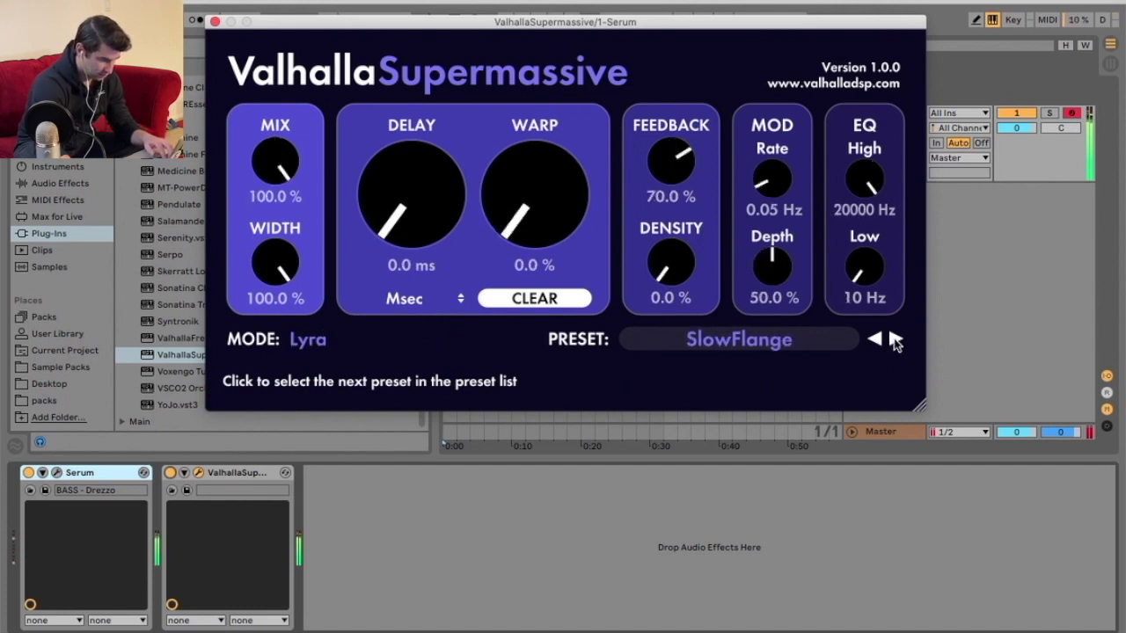
# - Audition the LostSaucer preset from ValhallaSupermassive's B-Medium reverbs
pyautogui.click(761, 343)
pyautogui.moveTo(759, 533)
pyautogui.moveTo(860, 494)
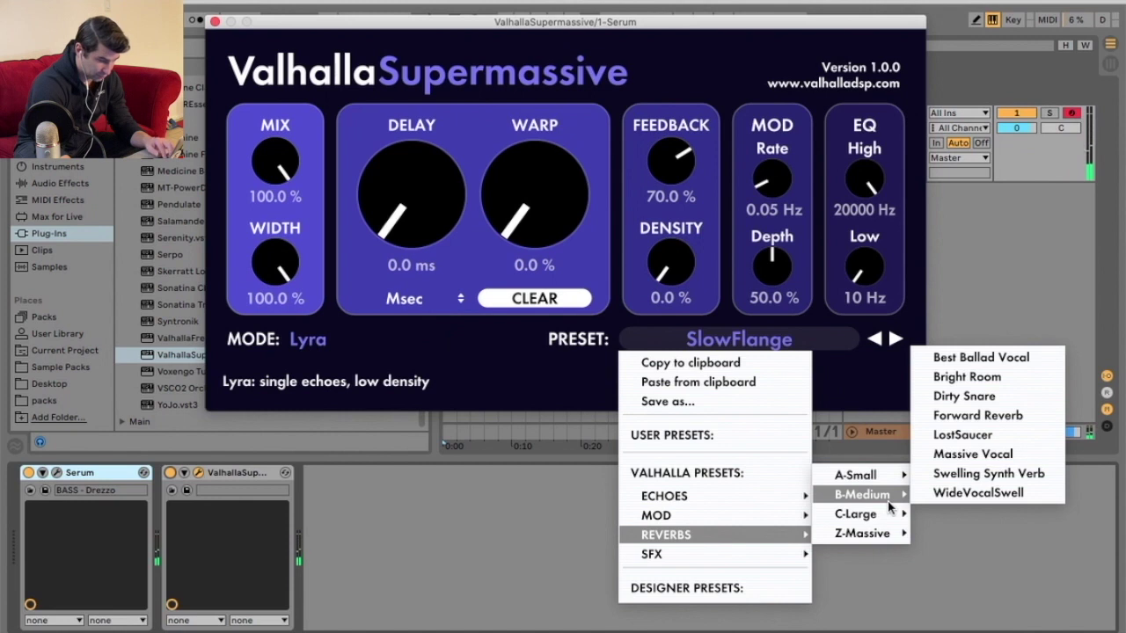
pyautogui.click(962, 434)
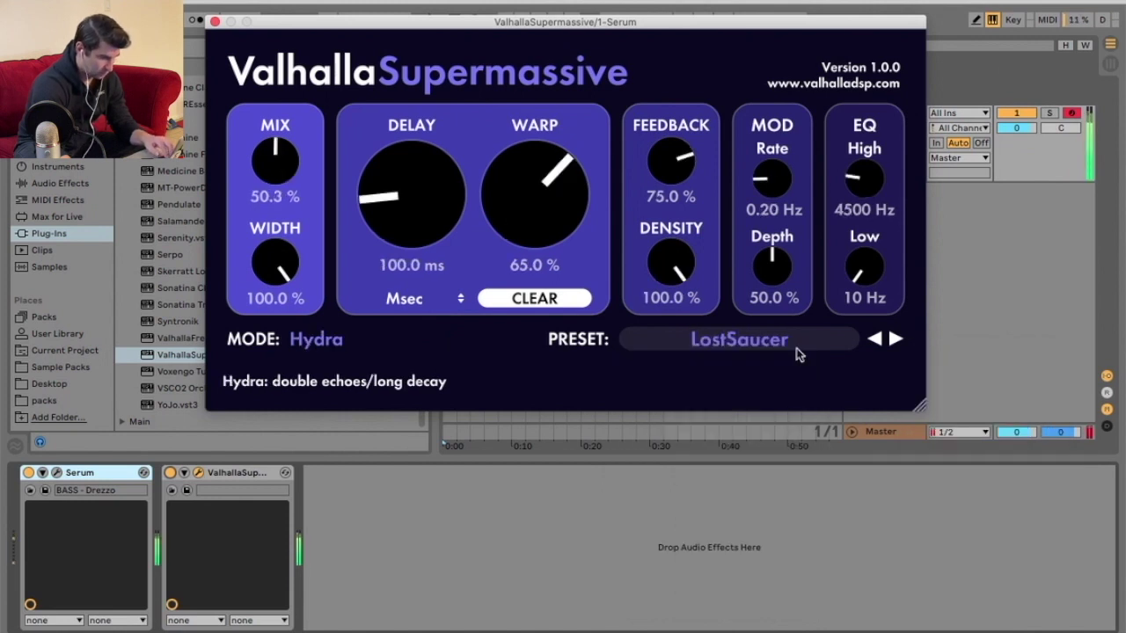
# - Audition the Z-Massive reverb presets DarkMatter, FinalFrontier and Happy Little Clouds
pyautogui.click(783, 344)
pyautogui.moveTo(795, 534)
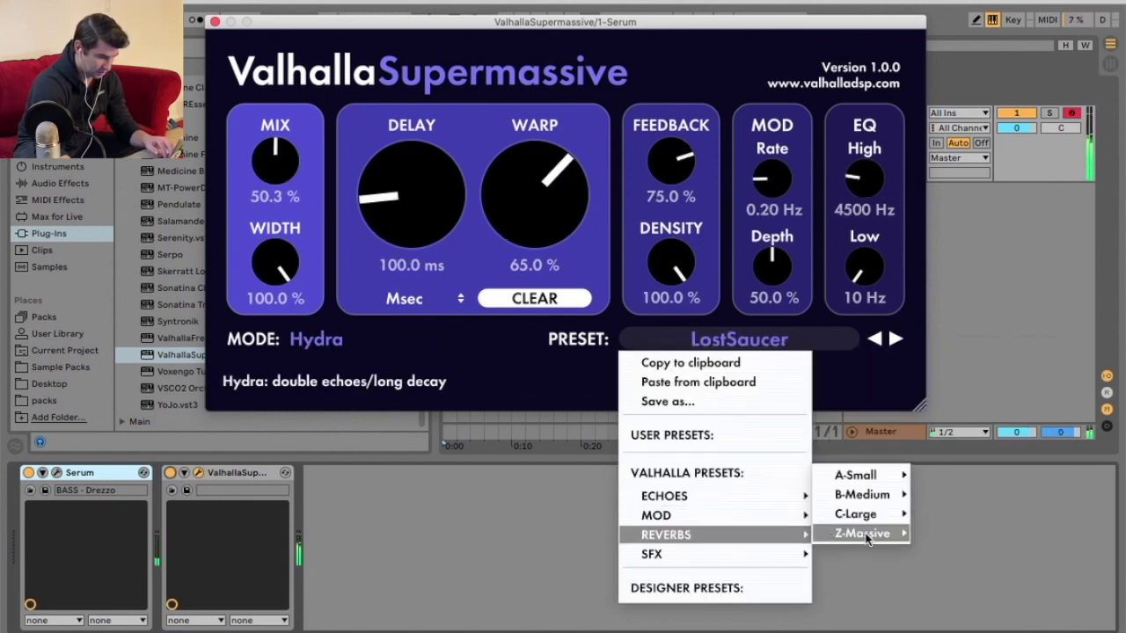
pyautogui.moveTo(865, 533)
pyautogui.click(987, 450)
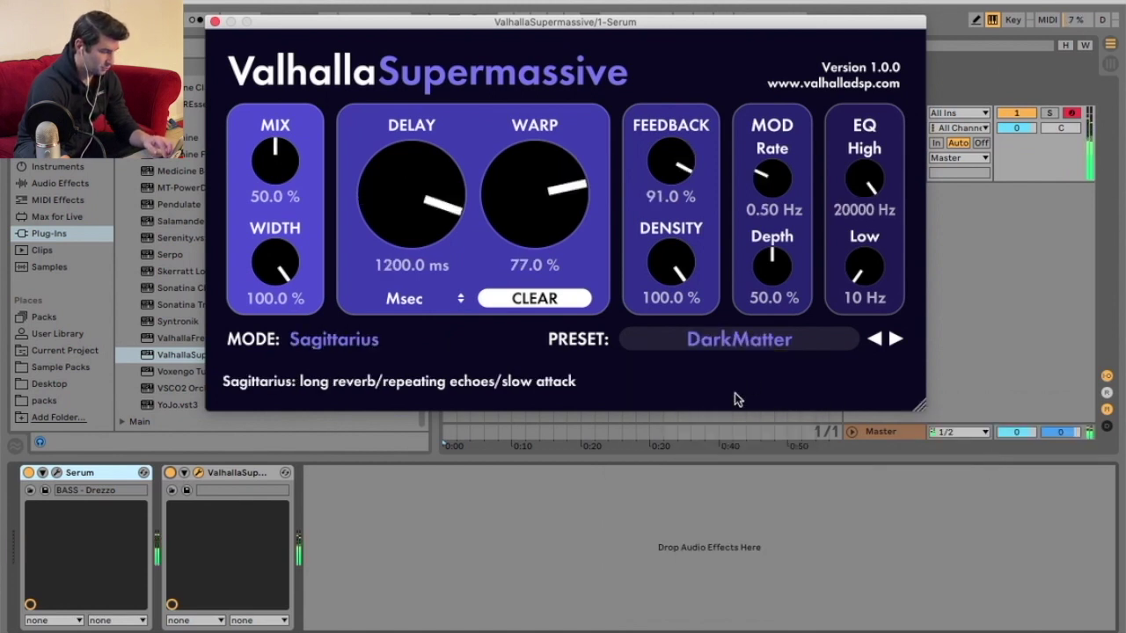
pyautogui.click(895, 338)
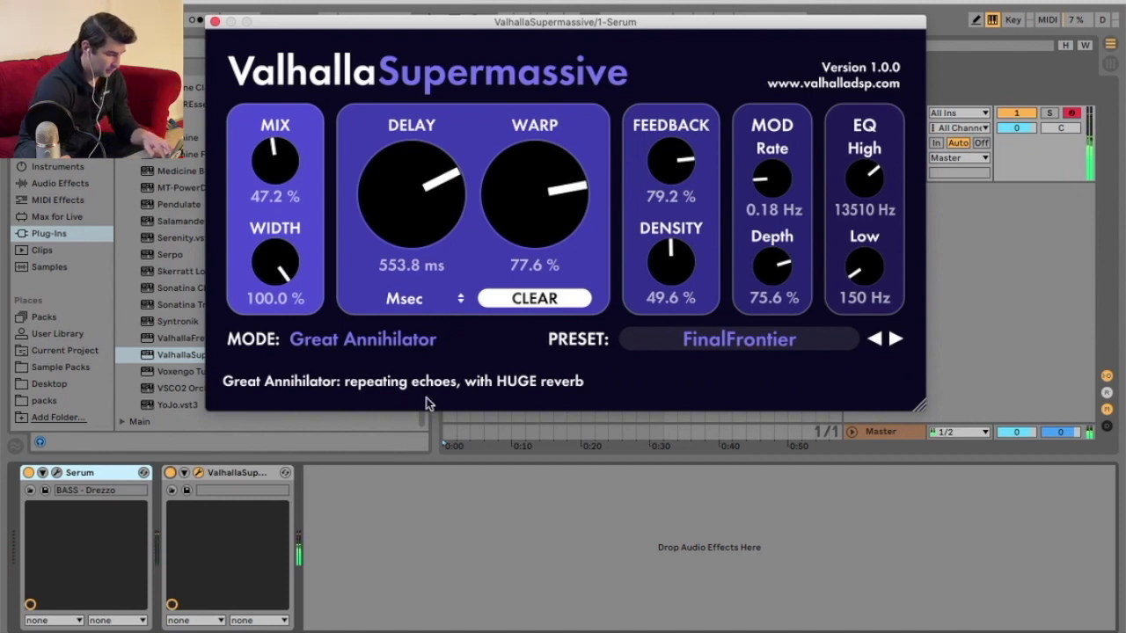
pyautogui.click(895, 339)
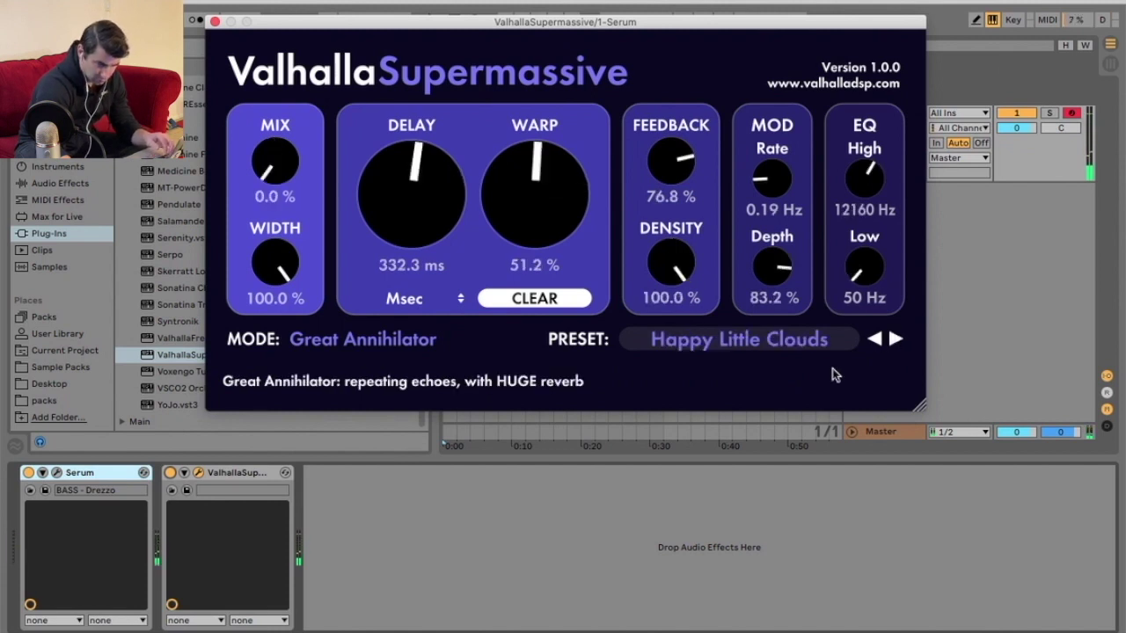
# - Audition the Boards Of AFX preset from the SFX Magnetars group and advance to the following preset
pyautogui.click(805, 342)
pyautogui.moveTo(704, 554)
pyautogui.moveTo(857, 495)
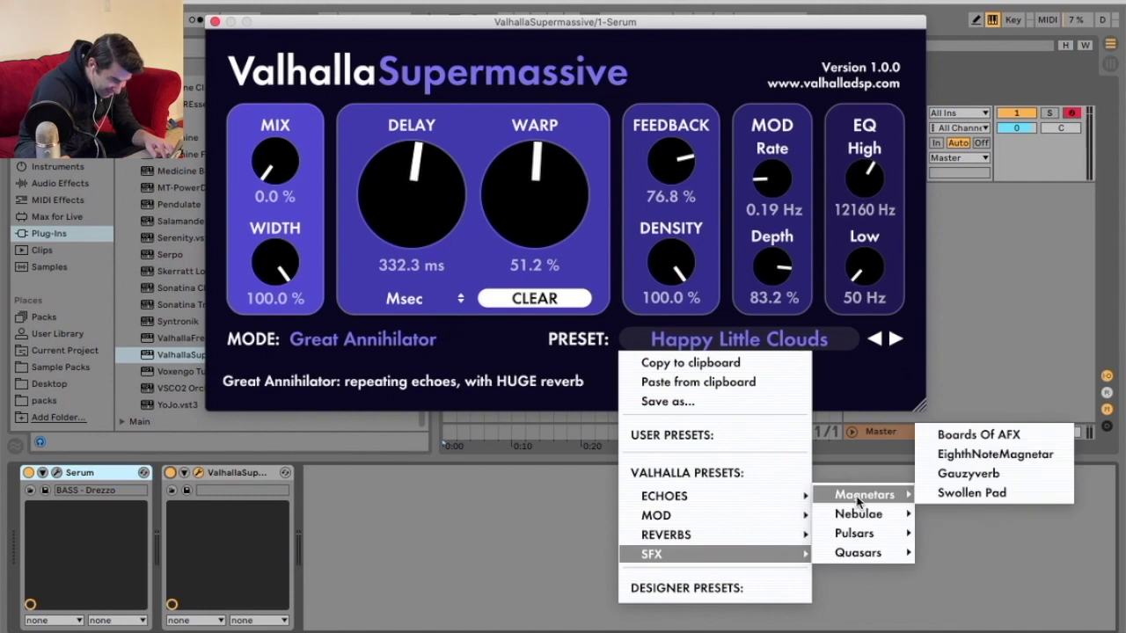
pyautogui.click(974, 436)
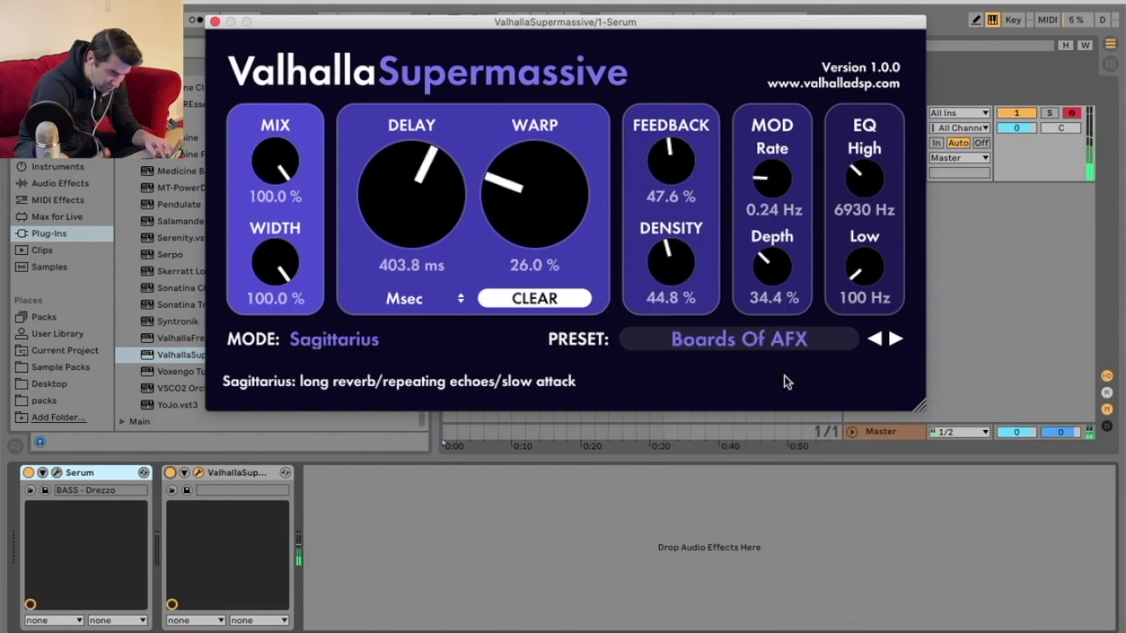
pyautogui.click(894, 338)
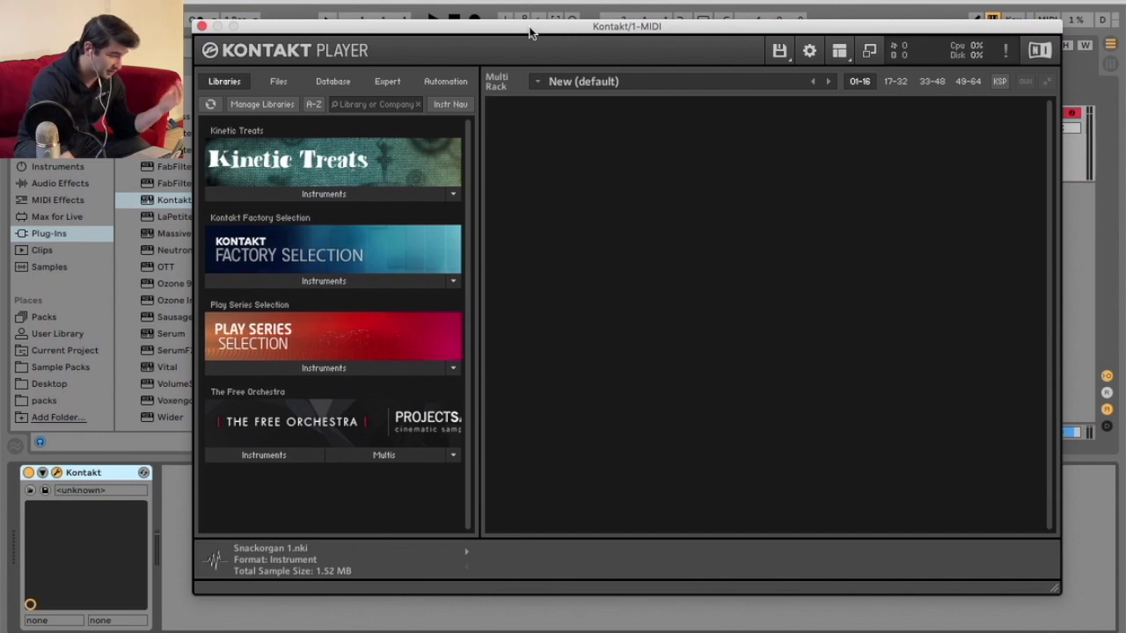
# - Audition Electric Train Set.nki from the Kinetic Treats library in Kontakt Player, and remove it without saving changes
pyautogui.moveTo(529, 33); pyautogui.dragTo(514, 29)
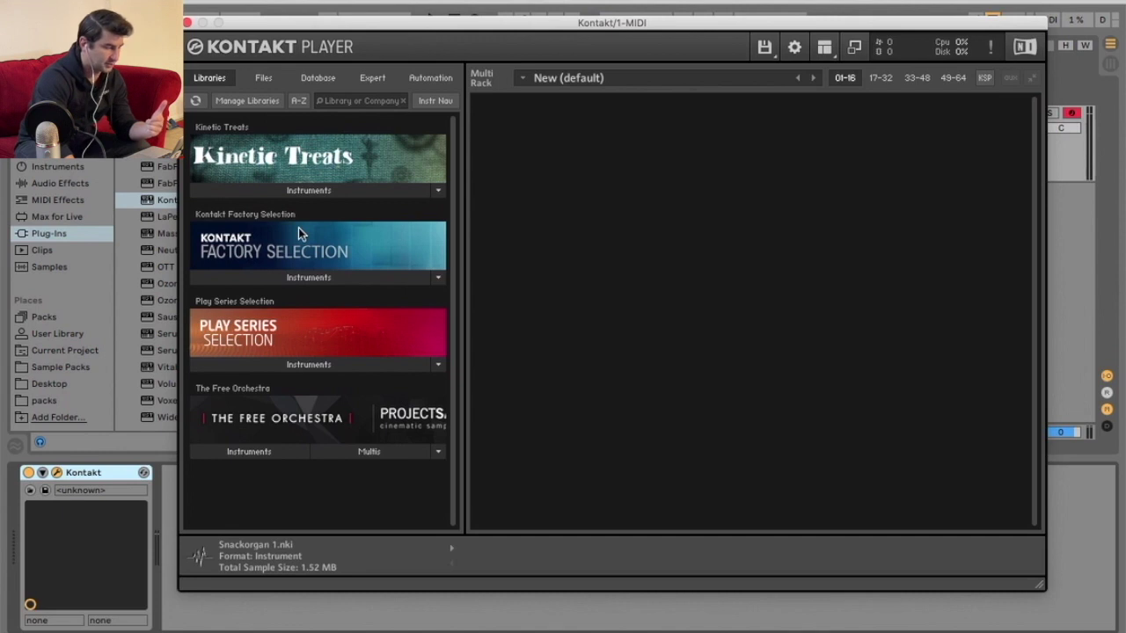
pyautogui.click(438, 190)
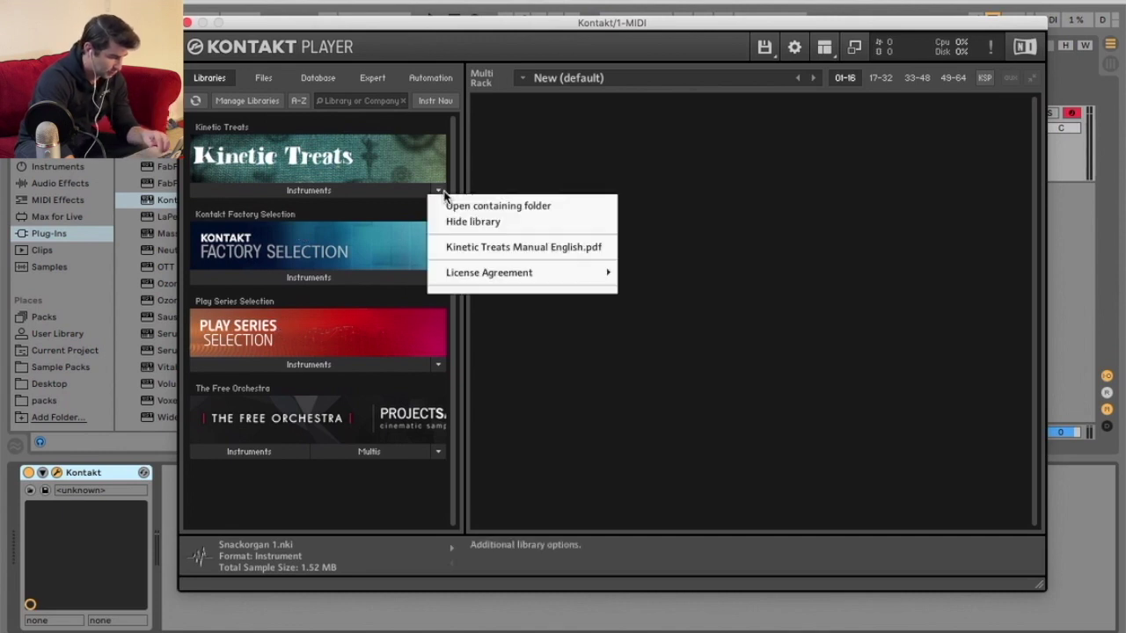
pyautogui.click(364, 193)
pyautogui.doubleClick(282, 214)
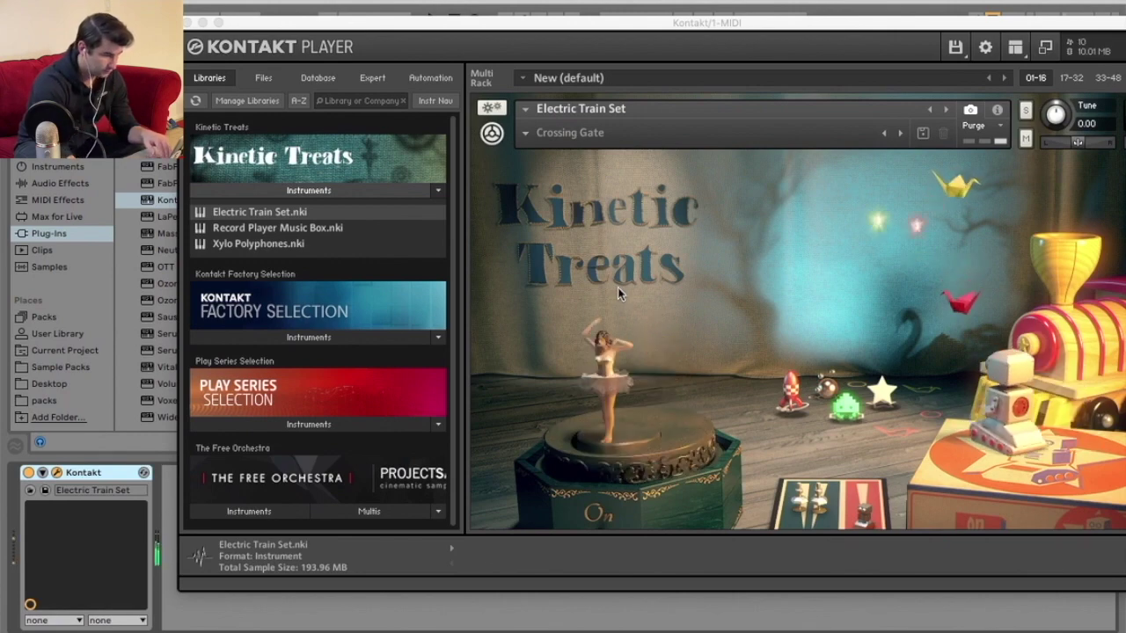
pyautogui.moveTo(686, 28); pyautogui.dragTo(577, 17)
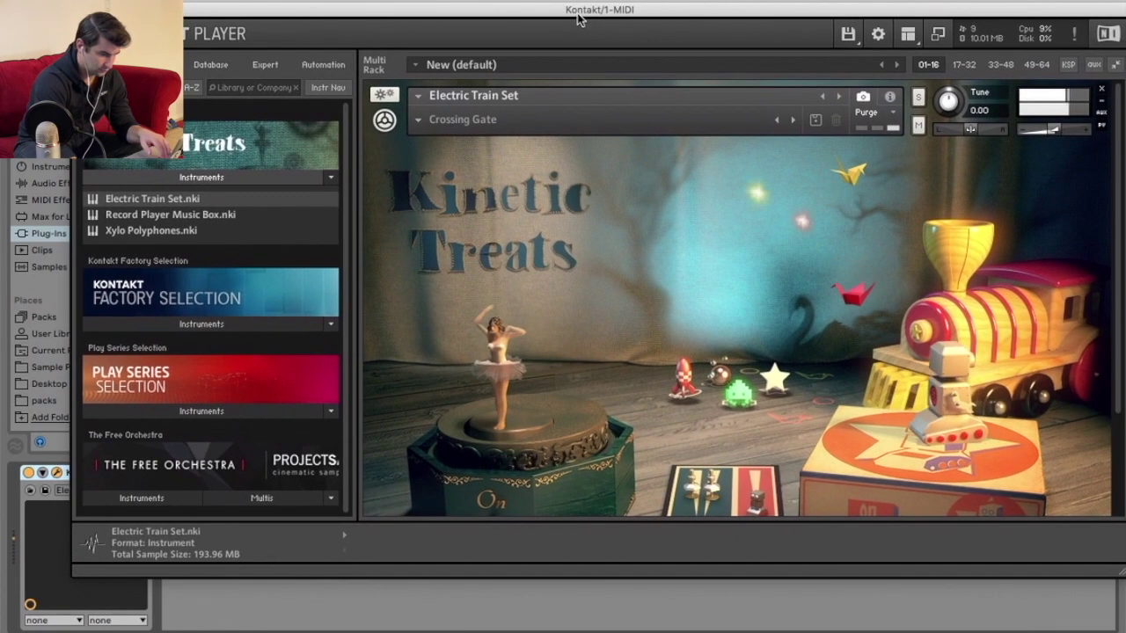
pyautogui.click(1101, 93)
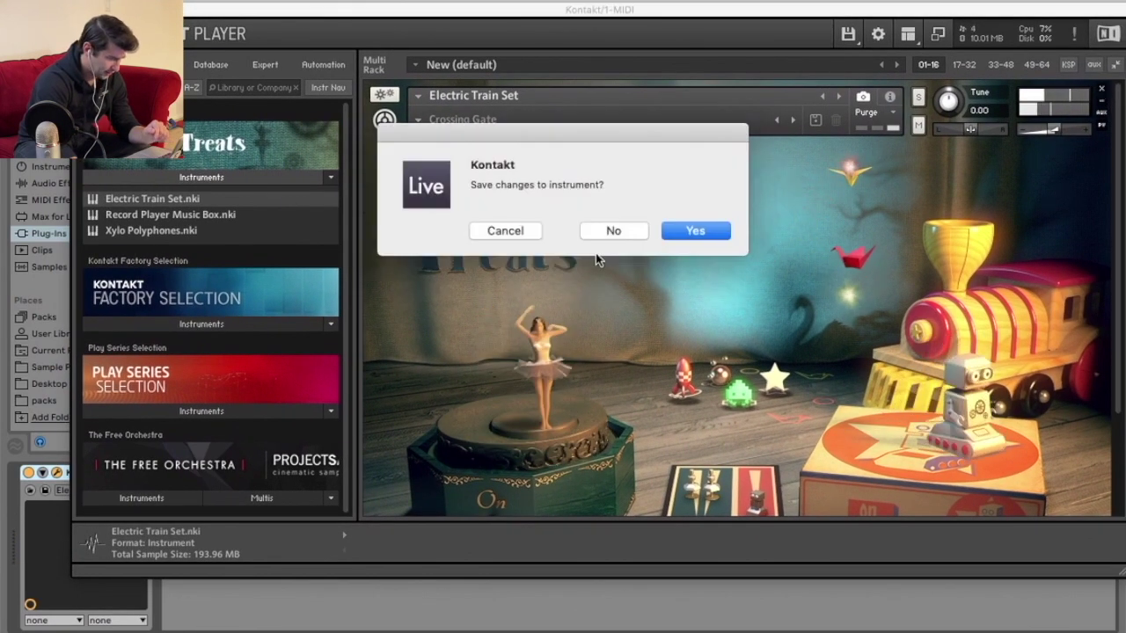
pyautogui.click(612, 229)
# - Audition Jazz Organ.nki from the Kontakt Factory Selection's Band instruments and remove it from the rack
pyautogui.click(187, 324)
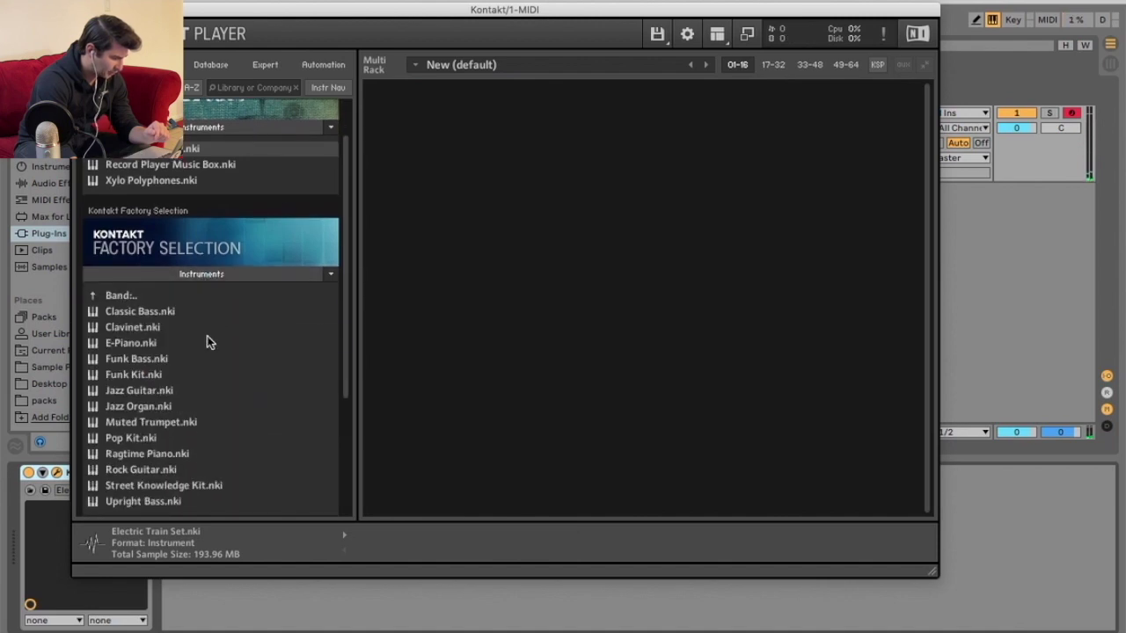
pyautogui.scroll(-3, 171, 343)
pyautogui.doubleClick(164, 326)
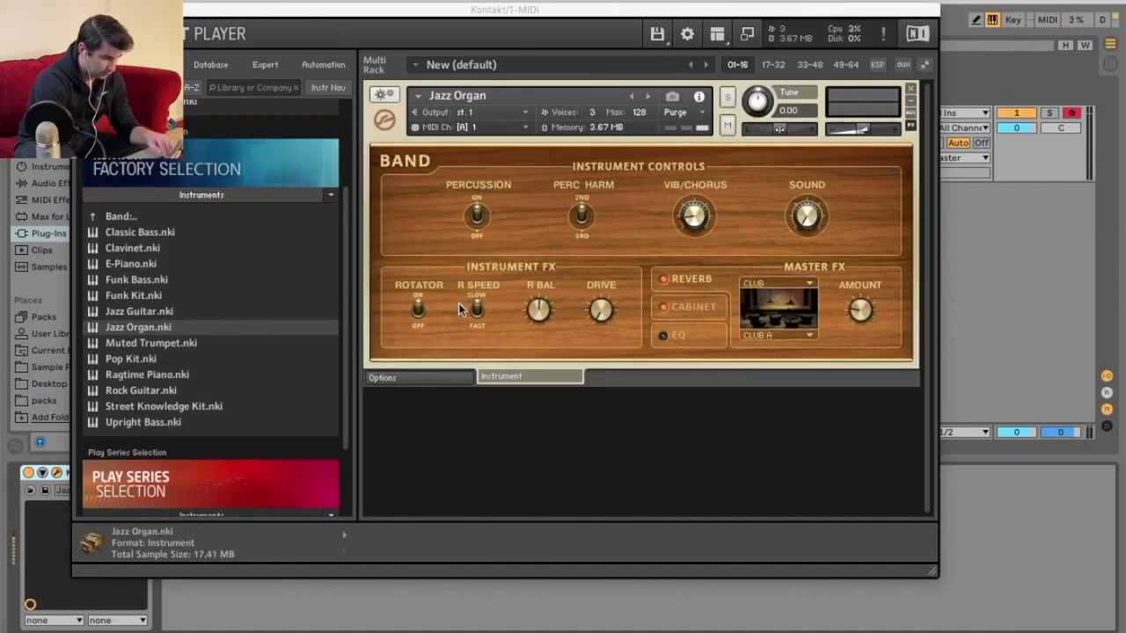
pyautogui.click(910, 88)
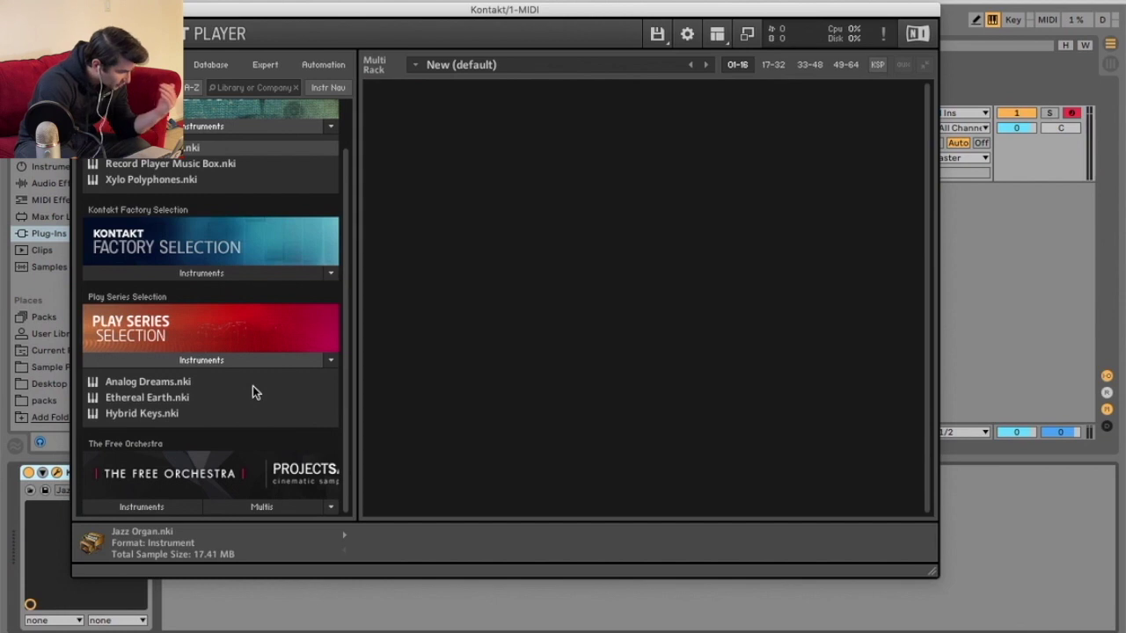
# - Audition Ethereal Earth.nki from the Play Series Selection and return to the Kinetic Treats library
pyautogui.doubleClick(201, 399)
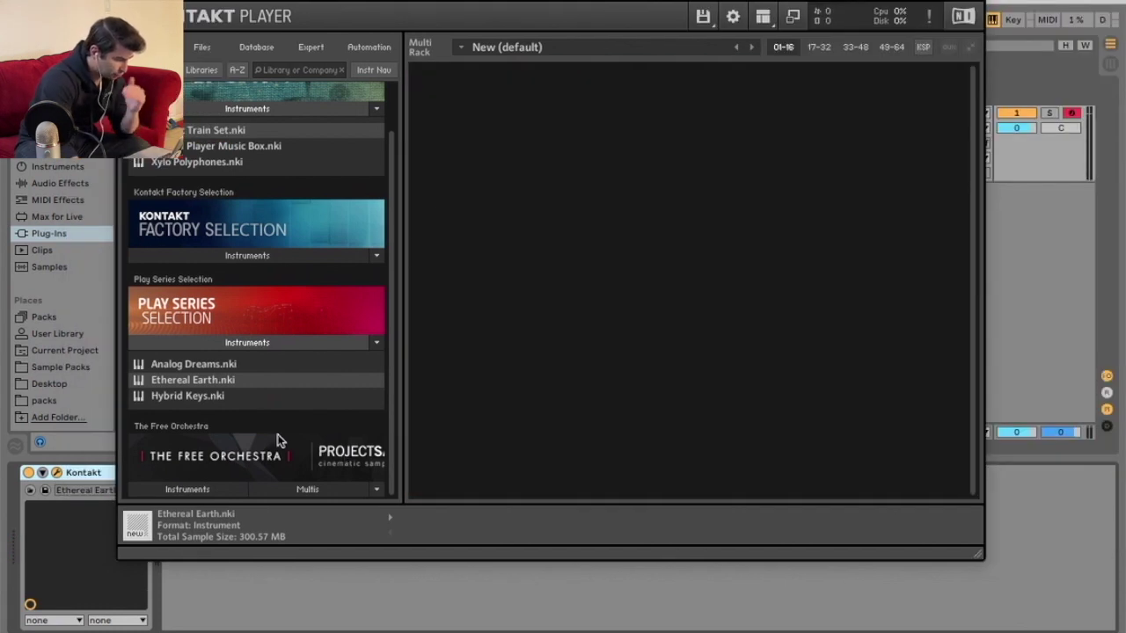
pyautogui.scroll(1, 342, 441)
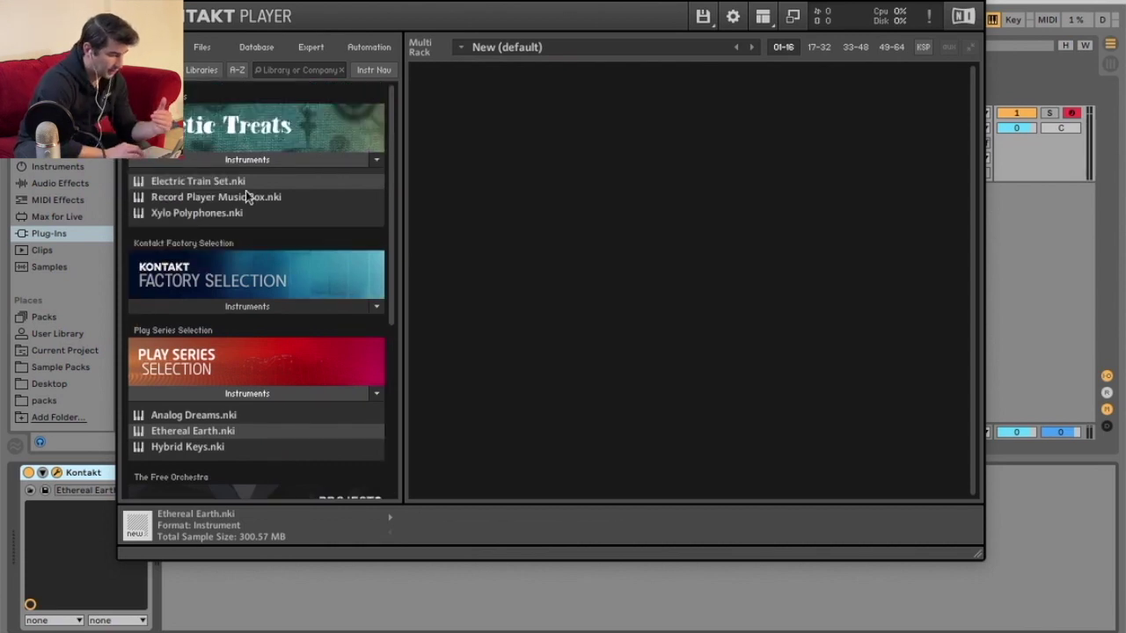
# - Audition ProjectSAM TFO - Short Strings.nki from The Free Orchestra and remove it without saving changes
pyautogui.scroll(-5, 274, 290)
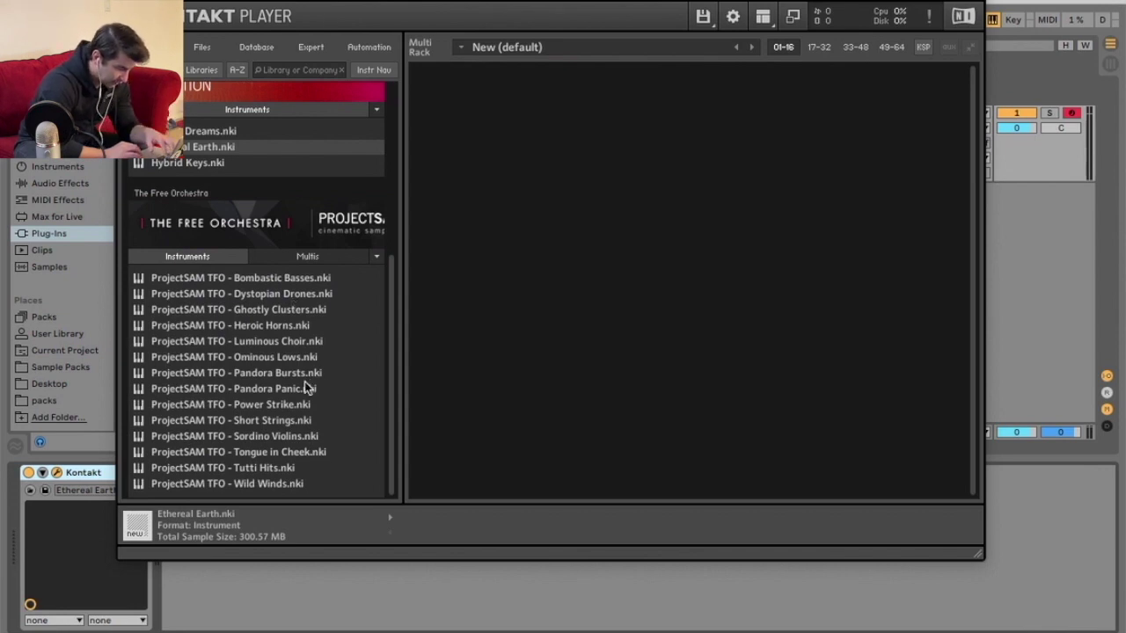
pyautogui.click(297, 406)
pyautogui.doubleClick(276, 422)
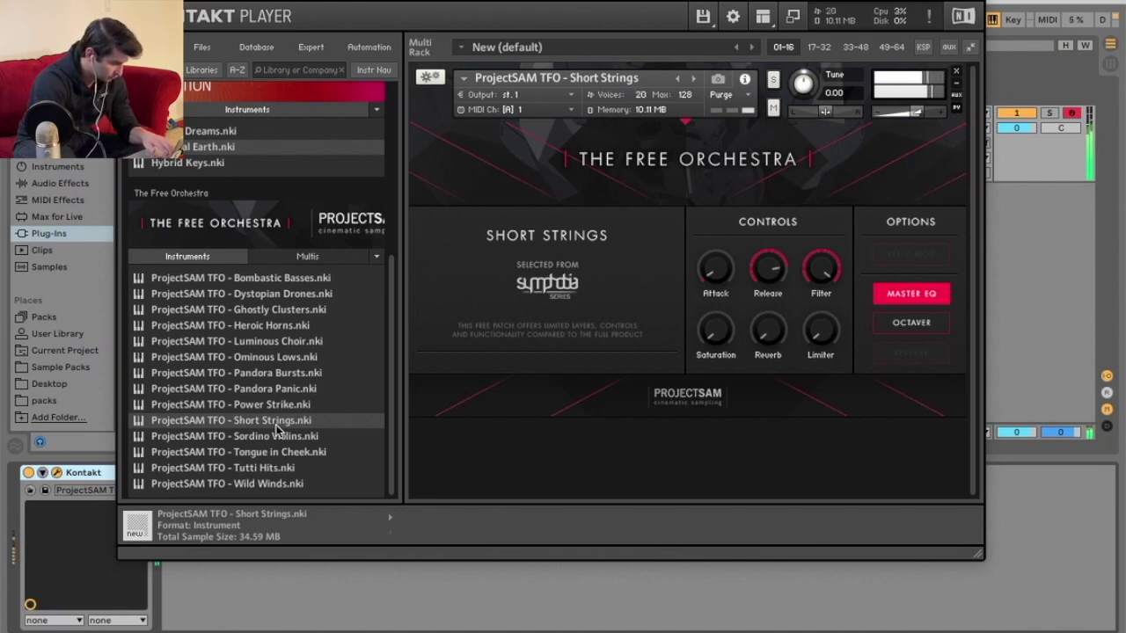
pyautogui.click(956, 72)
pyautogui.click(617, 229)
# - Audition ProjectSAM TFO - Sordino Violins.nki and remove it from the rack without saving changes
pyautogui.doubleClick(280, 437)
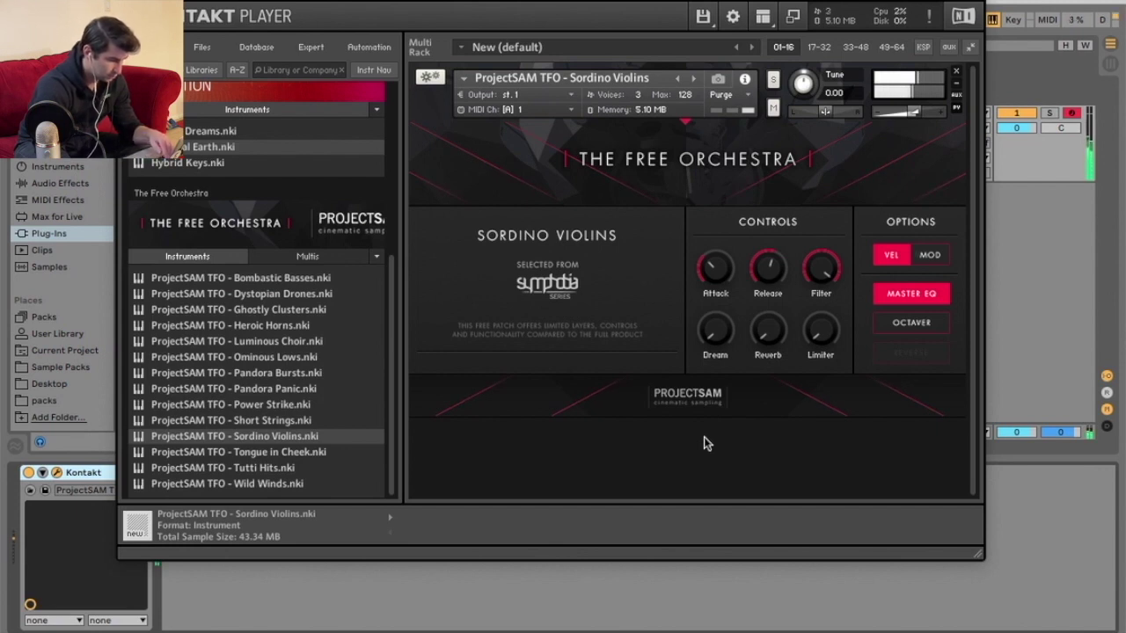
pyautogui.click(956, 71)
pyautogui.click(614, 230)
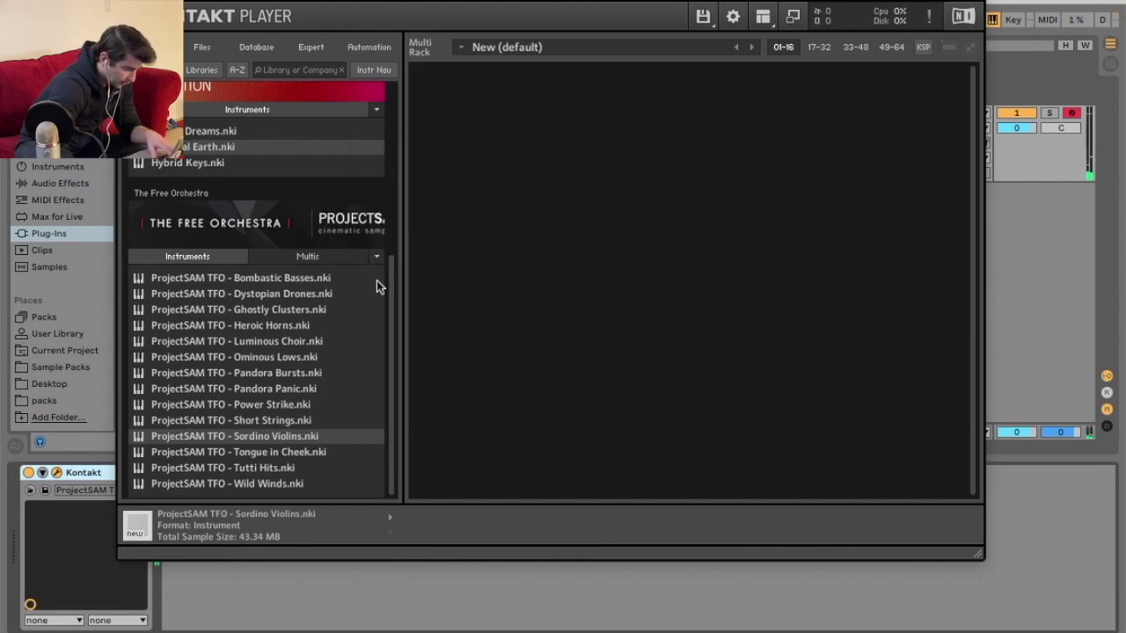
# - Audition ProjectSAM TFO - Ghostly Clusters.nki, remove it unsaved, and load Dystopian Drones.nki into the rack
pyautogui.doubleClick(325, 310)
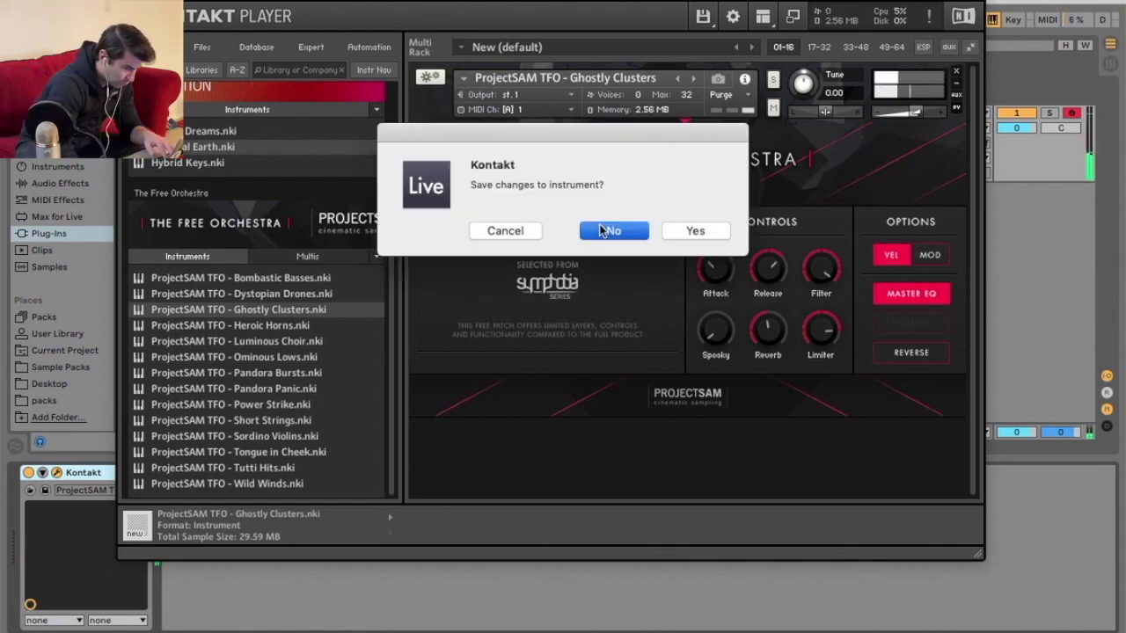
pyautogui.click(601, 230)
pyautogui.moveTo(284, 295); pyautogui.dragTo(666, 259)
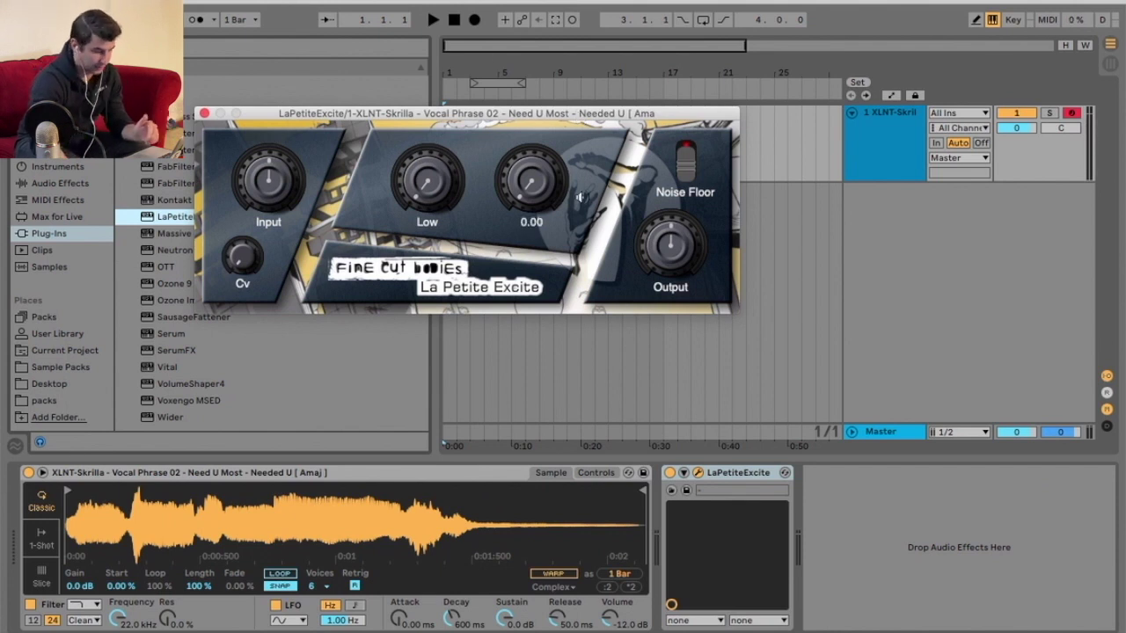
# - Bypass LaPetiteExcite, play the vocal sample dry for comparison, and re-enable the plug-in
pyautogui.click(683, 491)
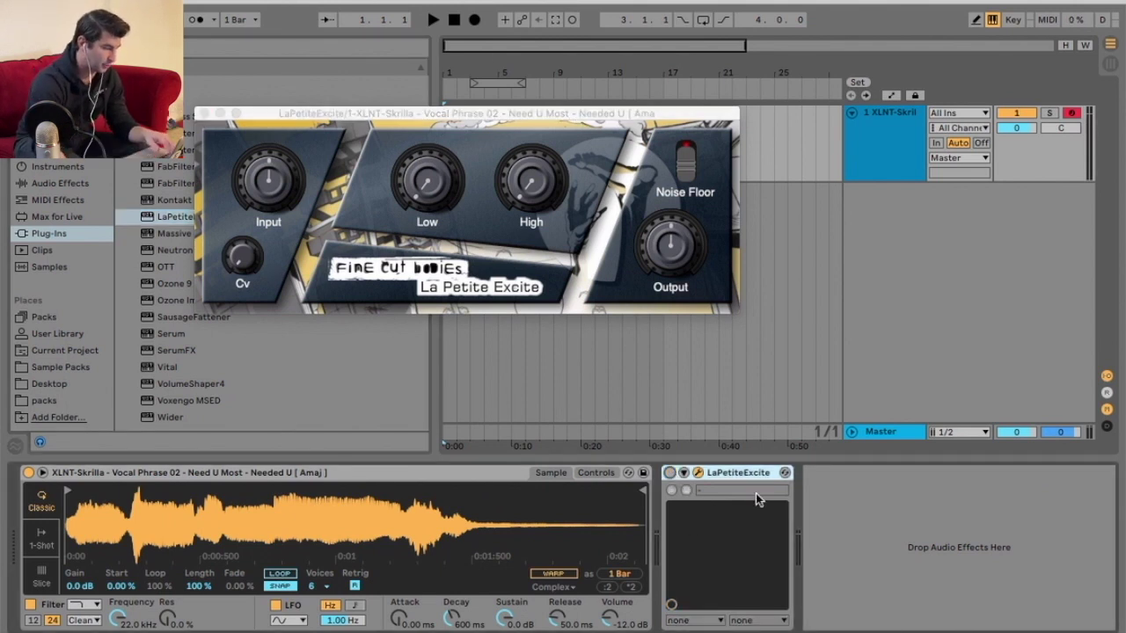
pyautogui.press('a')
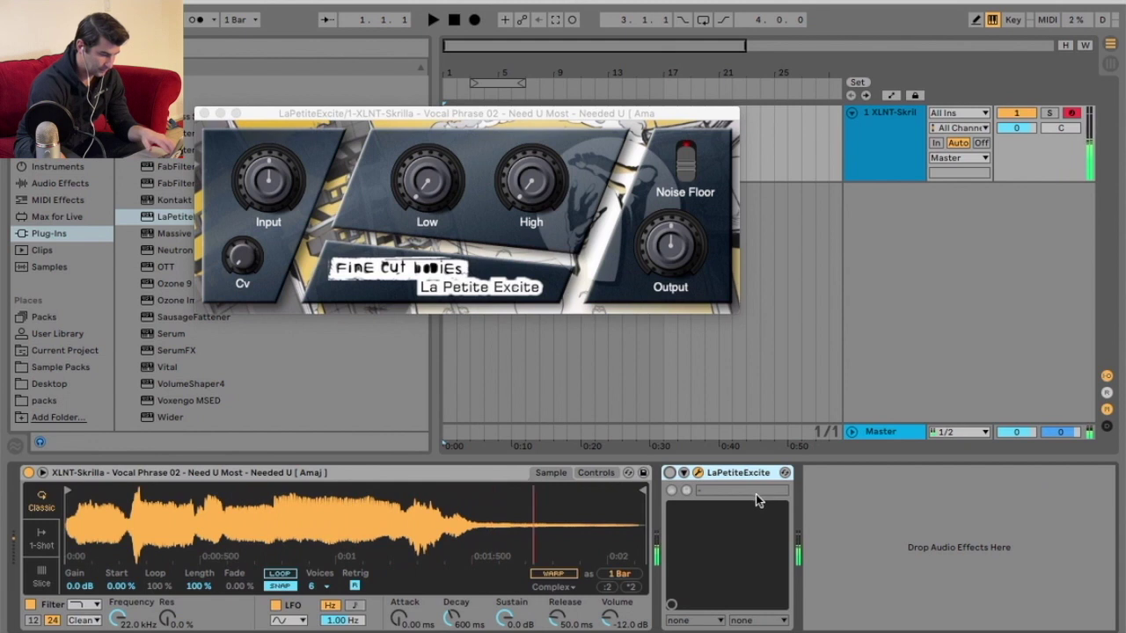
pyautogui.click(670, 474)
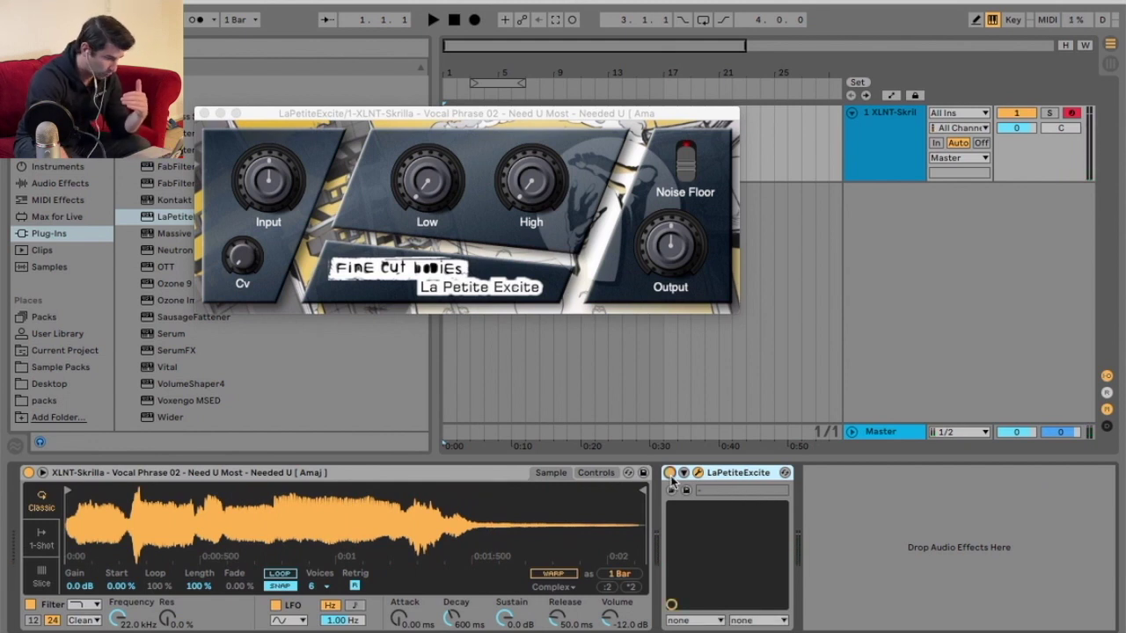
# - Raise La Petite Excite's High control and set its CV to 10.00 while auditioning the vocal sample
pyautogui.click(369, 120)
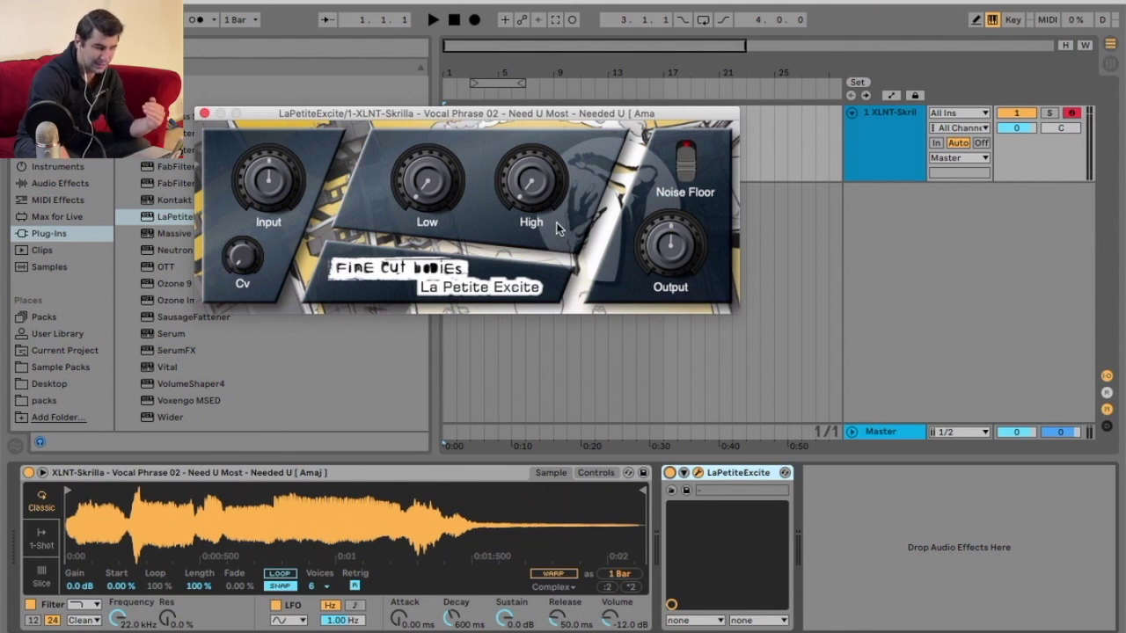
pyautogui.moveTo(536, 115); pyautogui.dragTo(549, 196)
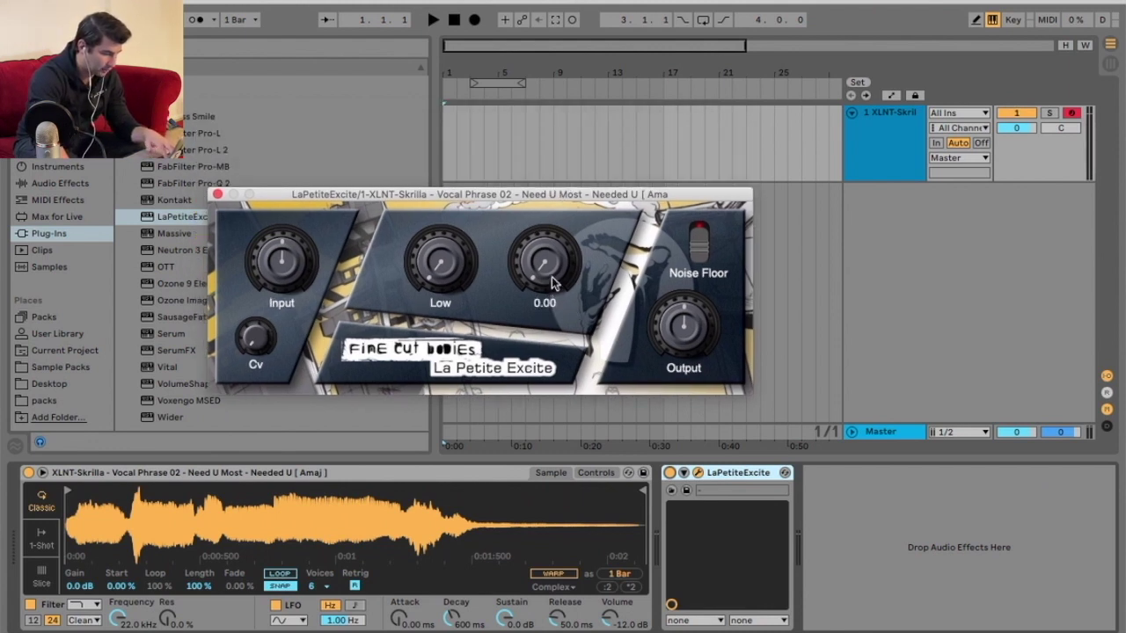
pyautogui.press('a')
pyautogui.moveTo(554, 283); pyautogui.dragTo(557, 74)
pyautogui.moveTo(263, 340); pyautogui.dragTo(268, 284)
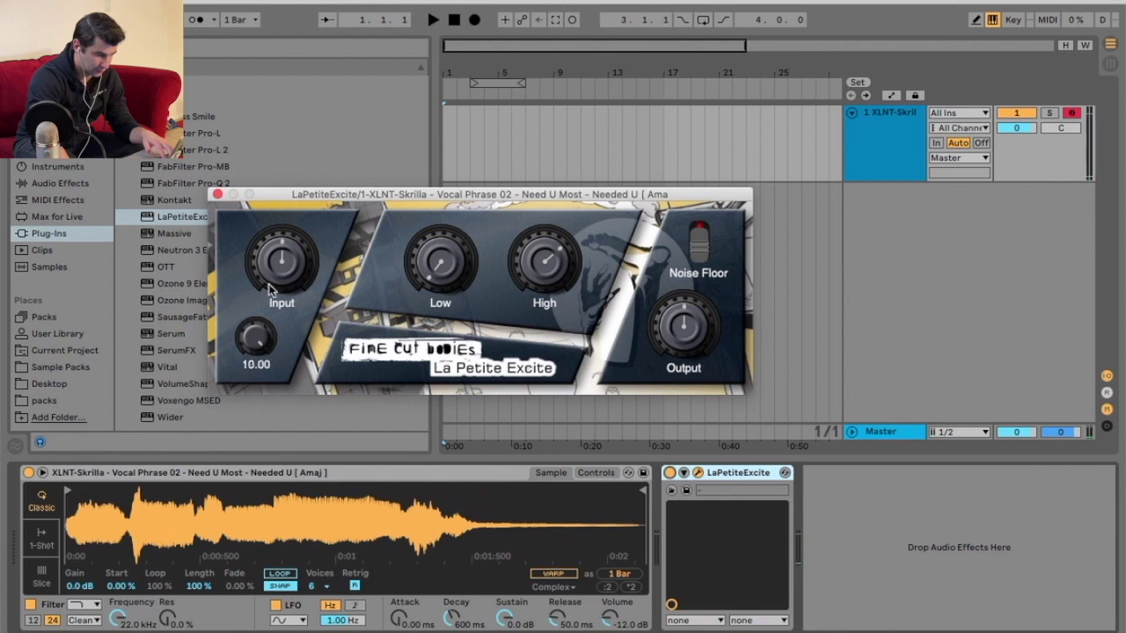
# - Play the vocal with the exciter and add EQ Eight after LaPetiteExcite in the device chain
pyautogui.click(59, 182)
pyautogui.press('a')
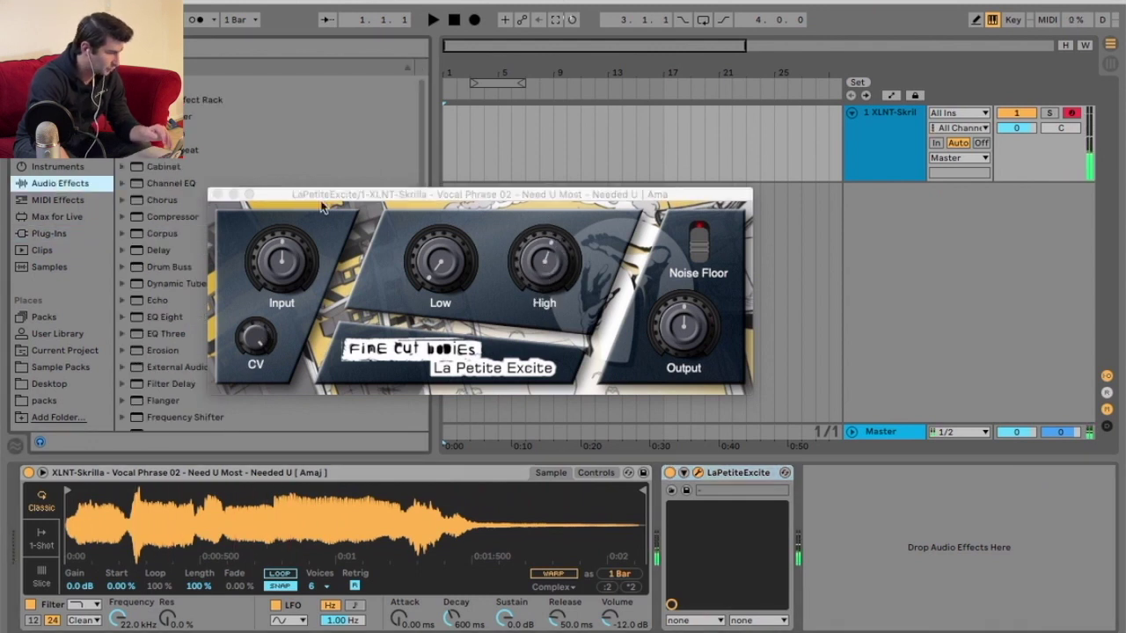
pyautogui.moveTo(321, 206); pyautogui.dragTo(366, 155)
pyautogui.doubleClick(168, 318)
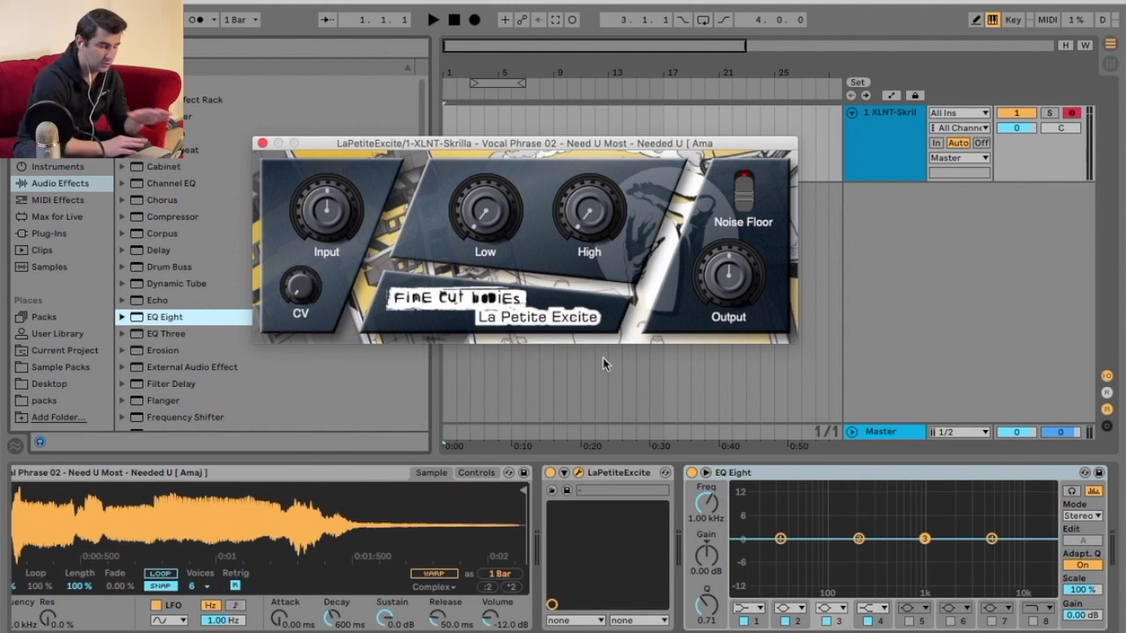
# - Audition La Petite Excite's High control at about 7.59, adjust CV, and return High to zero while monitoring EQ Eight's spectrum
pyautogui.press('a')
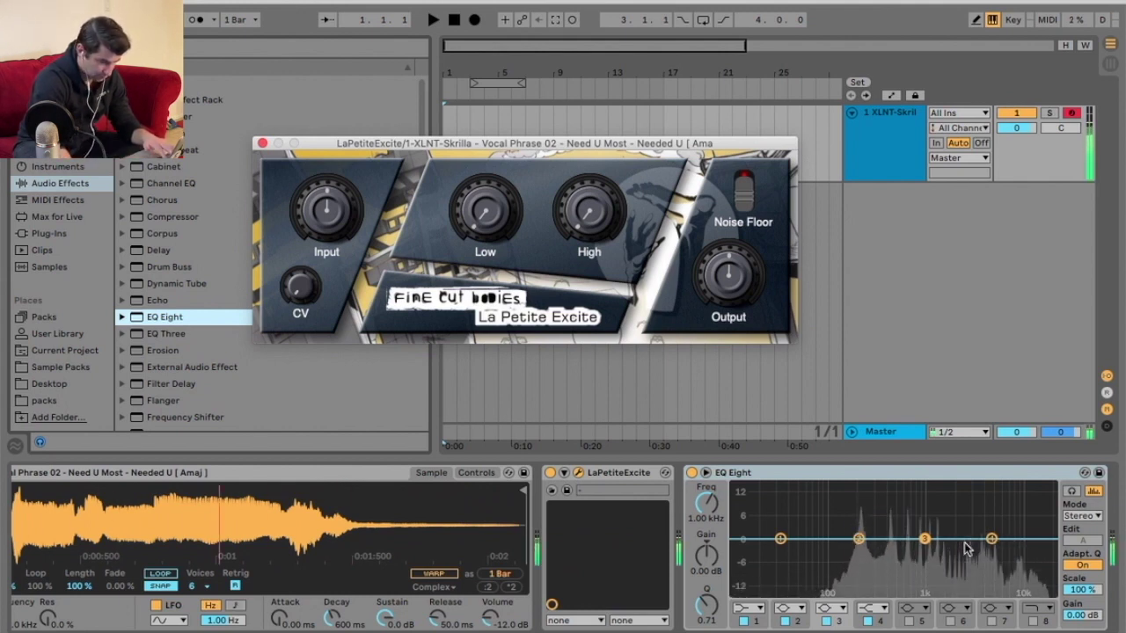
pyautogui.moveTo(577, 266); pyautogui.dragTo(579, 305)
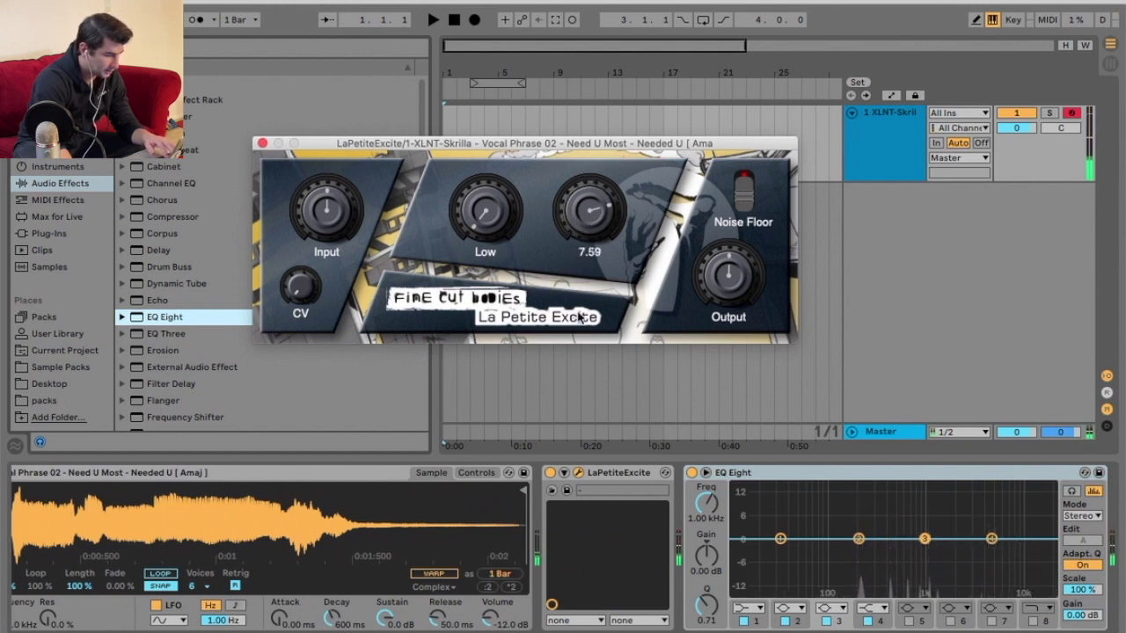
pyautogui.moveTo(305, 292); pyautogui.dragTo(308, 166)
pyautogui.moveTo(613, 269); pyautogui.dragTo(602, 276)
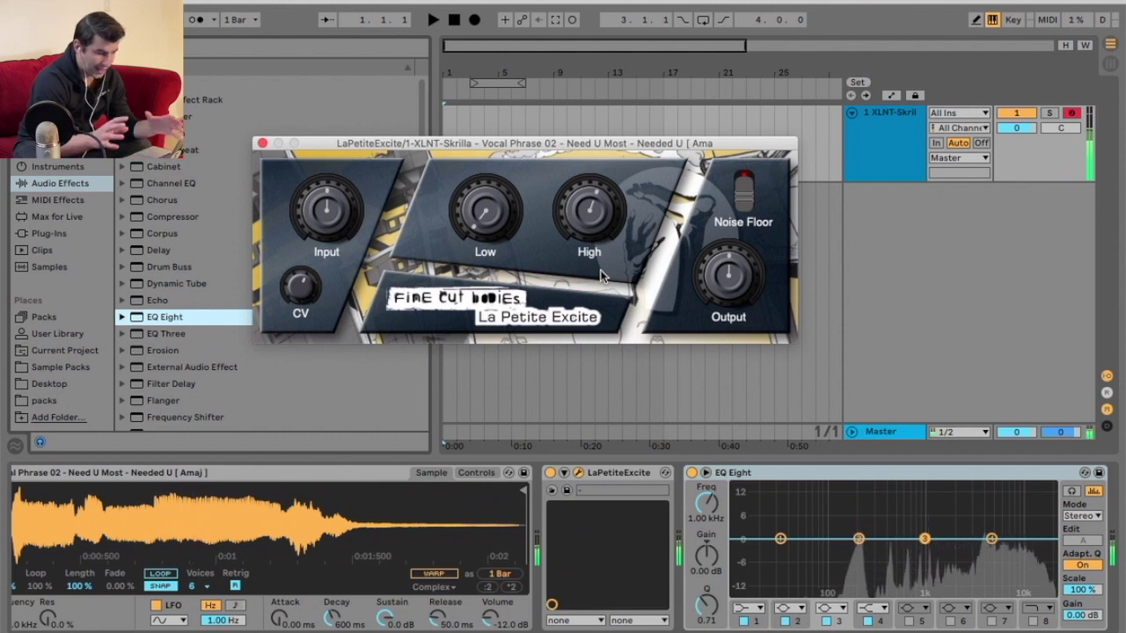
pyautogui.moveTo(603, 226); pyautogui.dragTo(555, 267)
pyautogui.moveTo(506, 237)
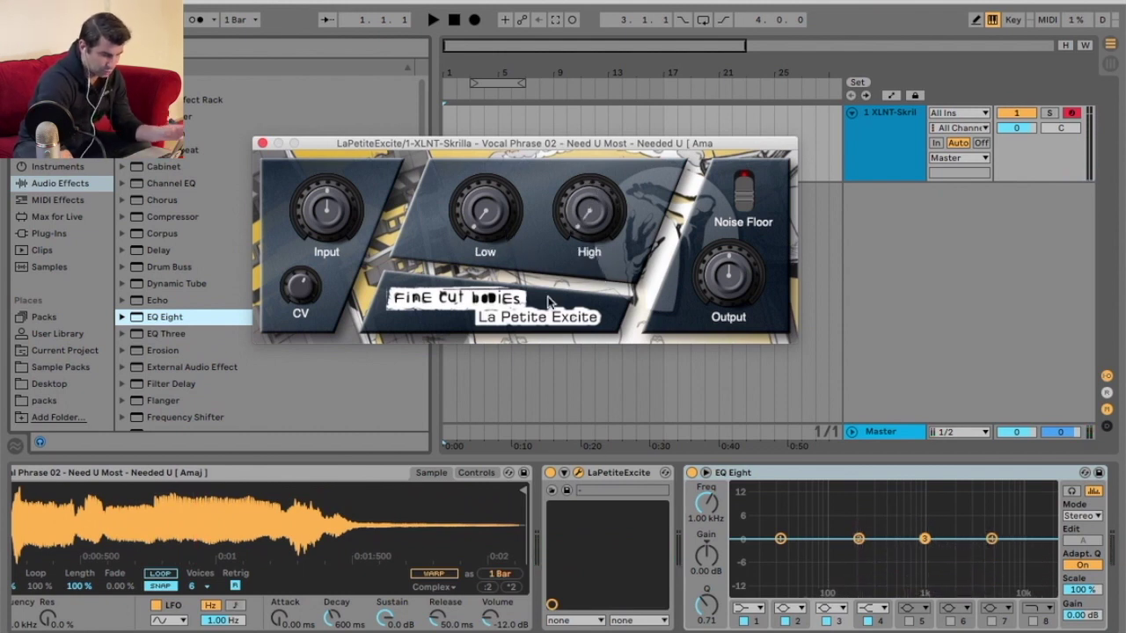
# - Raise La Petite Excite's Low control to hear its effect, lower it again, and adjust High
pyautogui.moveTo(486, 211); pyautogui.dragTo(486, 175)
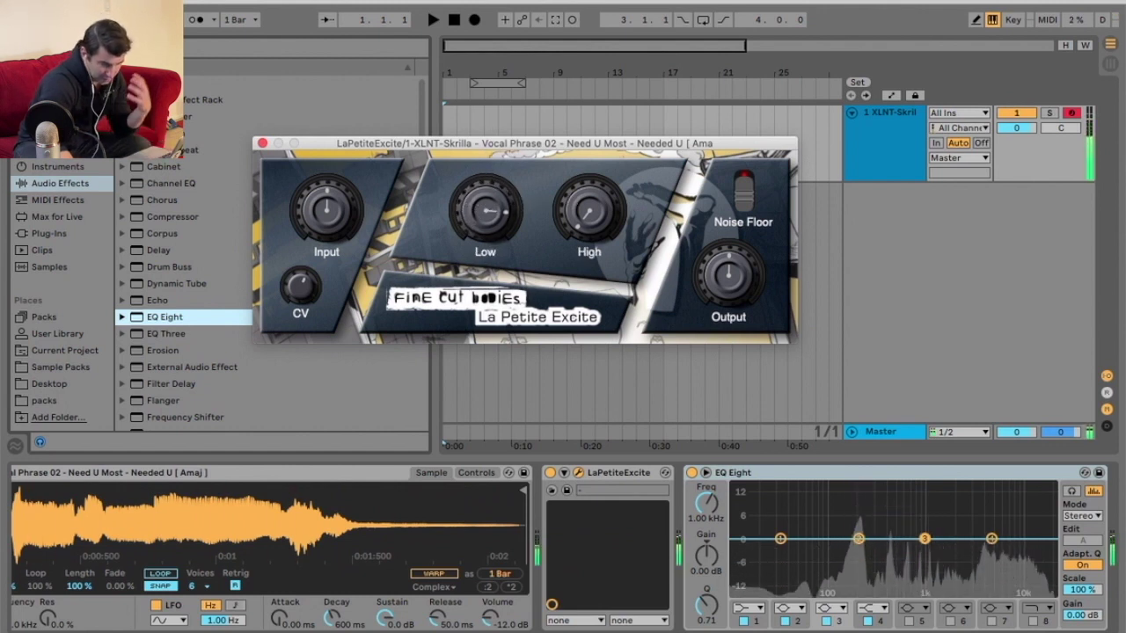
pyautogui.moveTo(487, 210); pyautogui.dragTo(450, 529)
pyautogui.moveTo(592, 248); pyautogui.dragTo(572, 225)
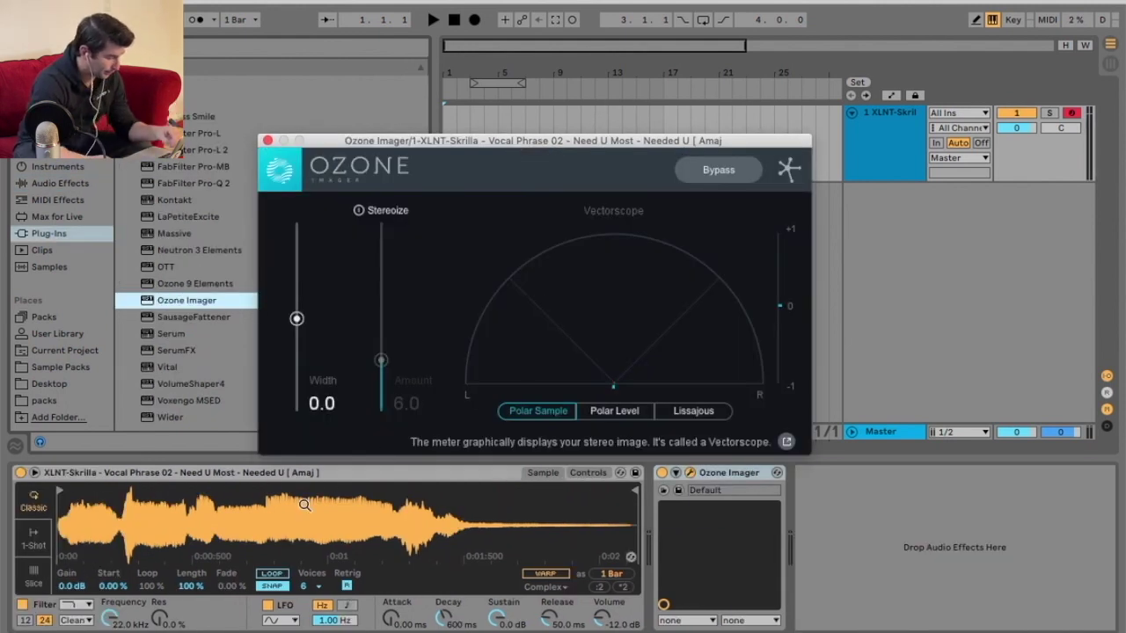
# - Play the vocal through Ozone Imager and compare the Polar Level, Lissajous and Polar Sample vectorscope views
pyautogui.press('a')
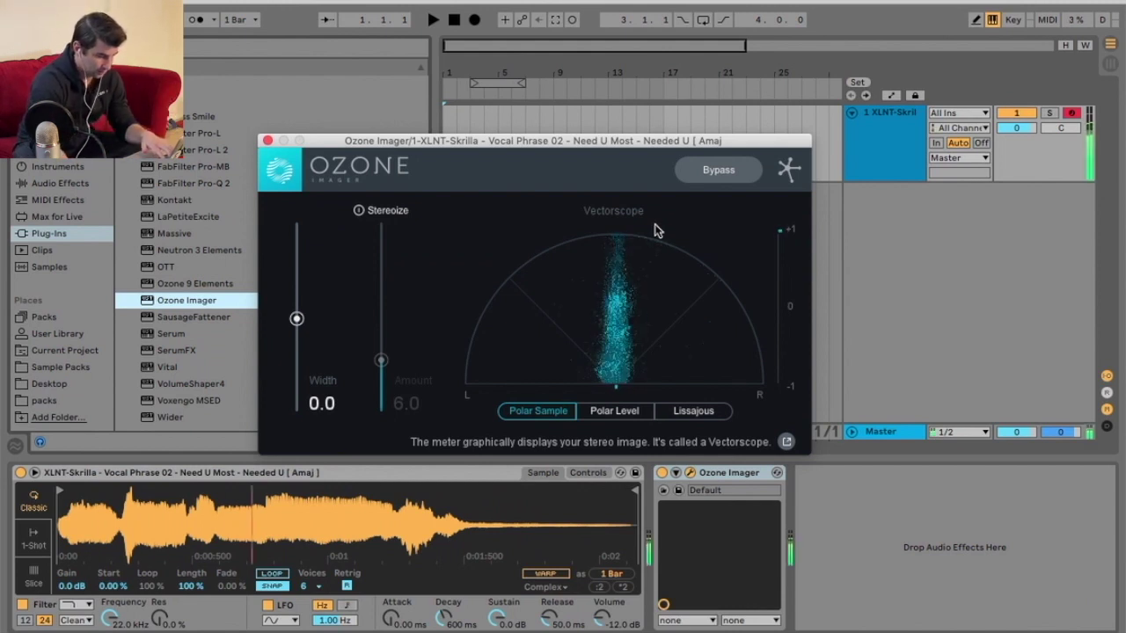
pyautogui.click(618, 415)
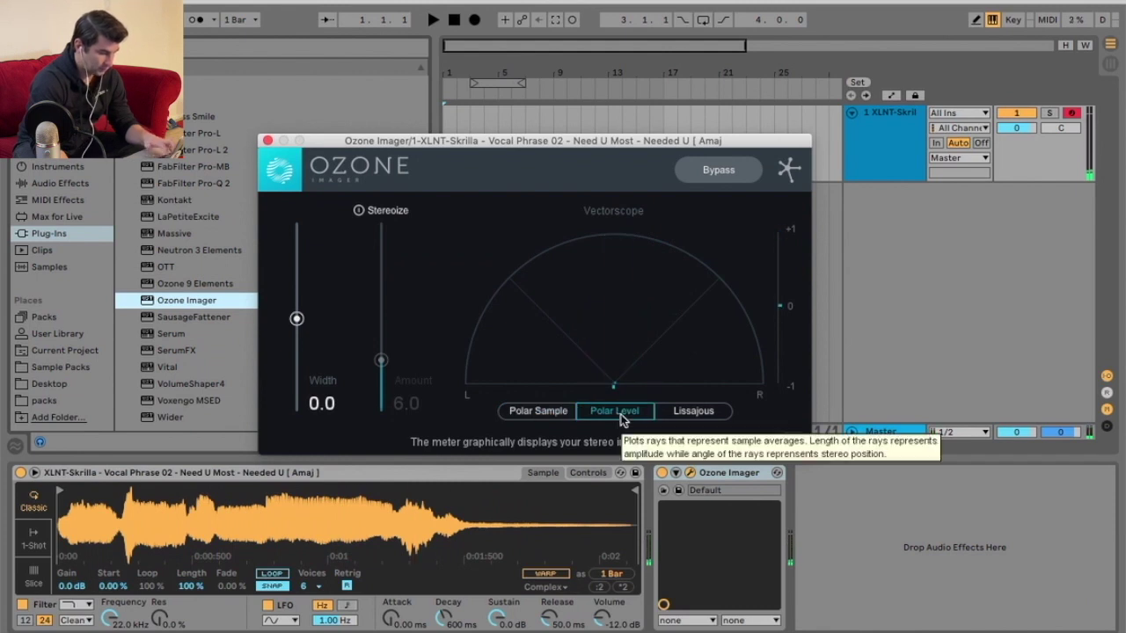
pyautogui.click(686, 415)
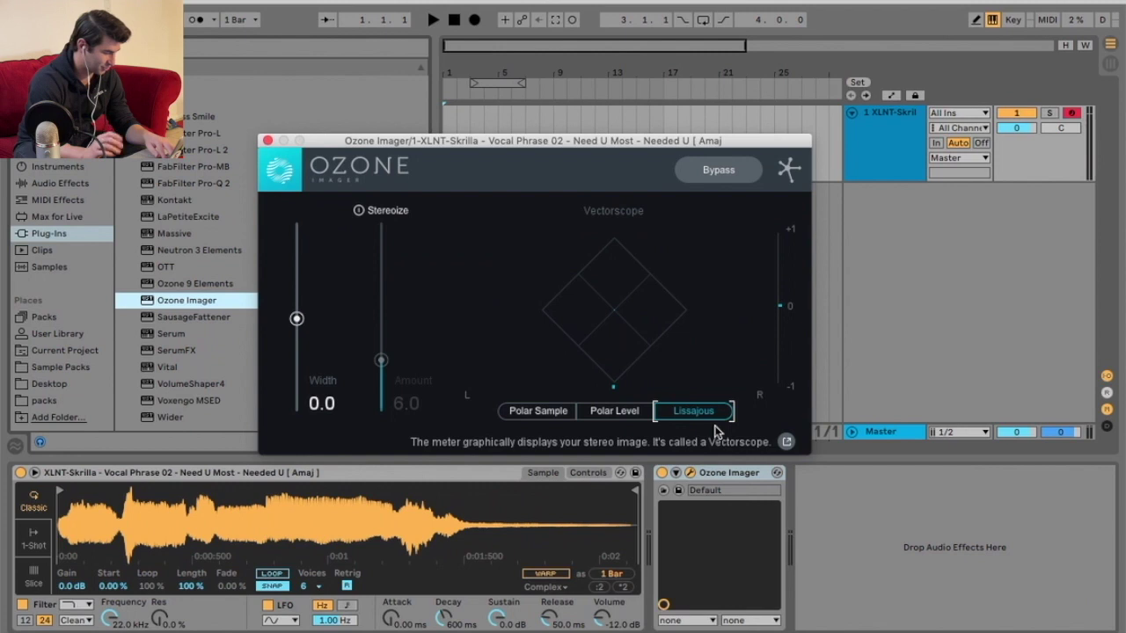
pyautogui.click(554, 411)
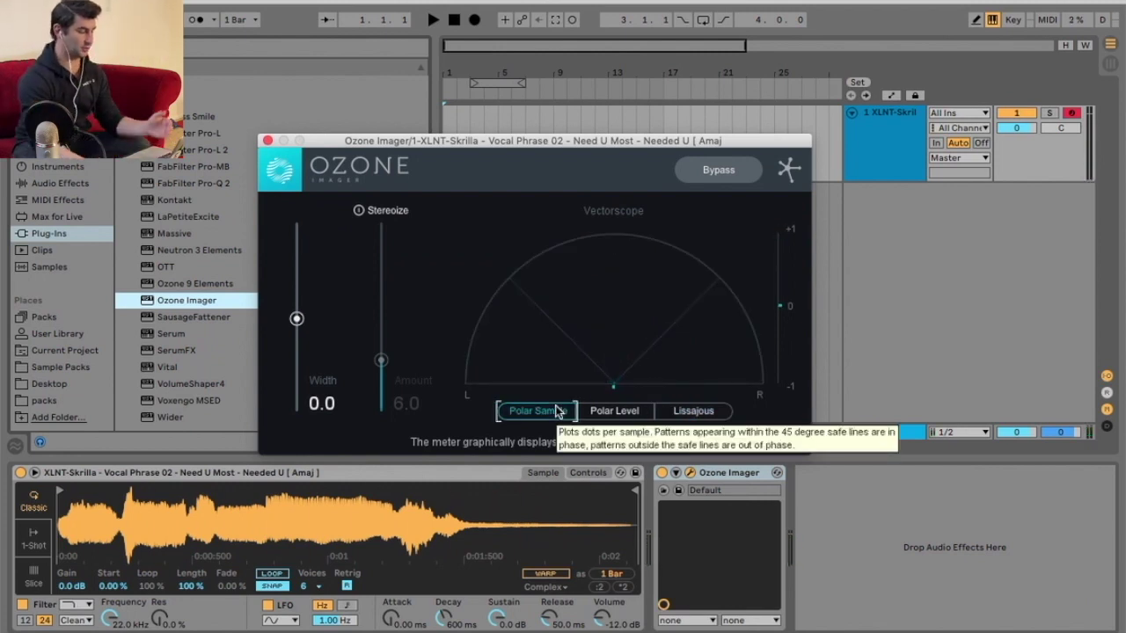
# - Audition Ozone Imager's Width at 100.0 and -100.0, switch the vectorscope to Polar Level, and return Width to about 0.9
pyautogui.moveTo(297, 319); pyautogui.dragTo(326, 211)
pyautogui.press('a')
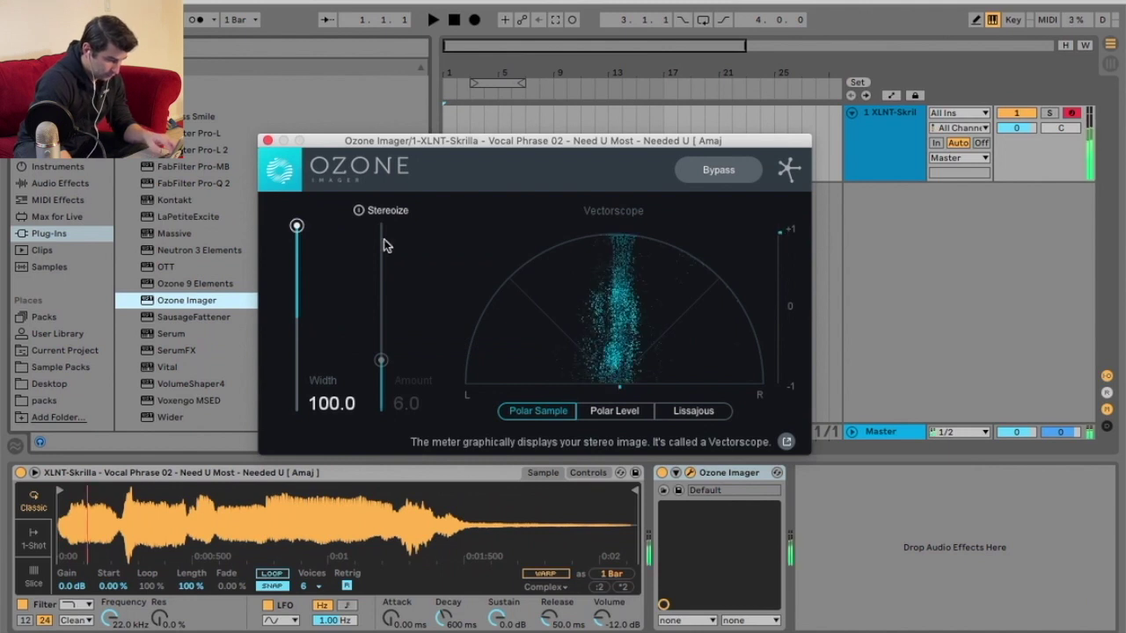
pyautogui.click(618, 409)
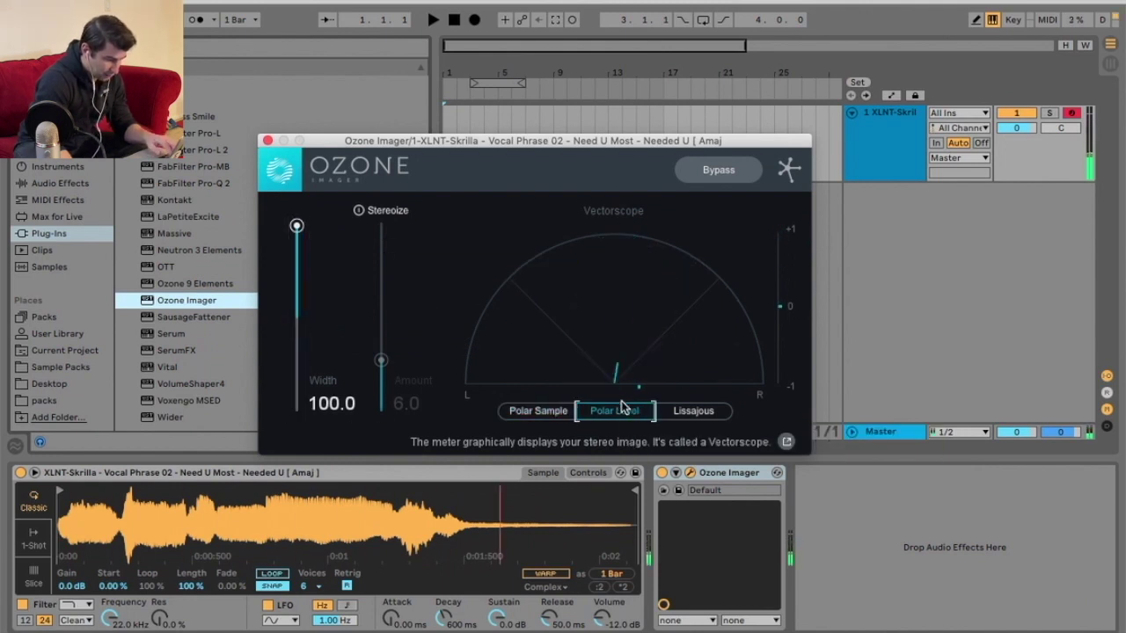
pyautogui.moveTo(296, 226); pyautogui.dragTo(297, 323)
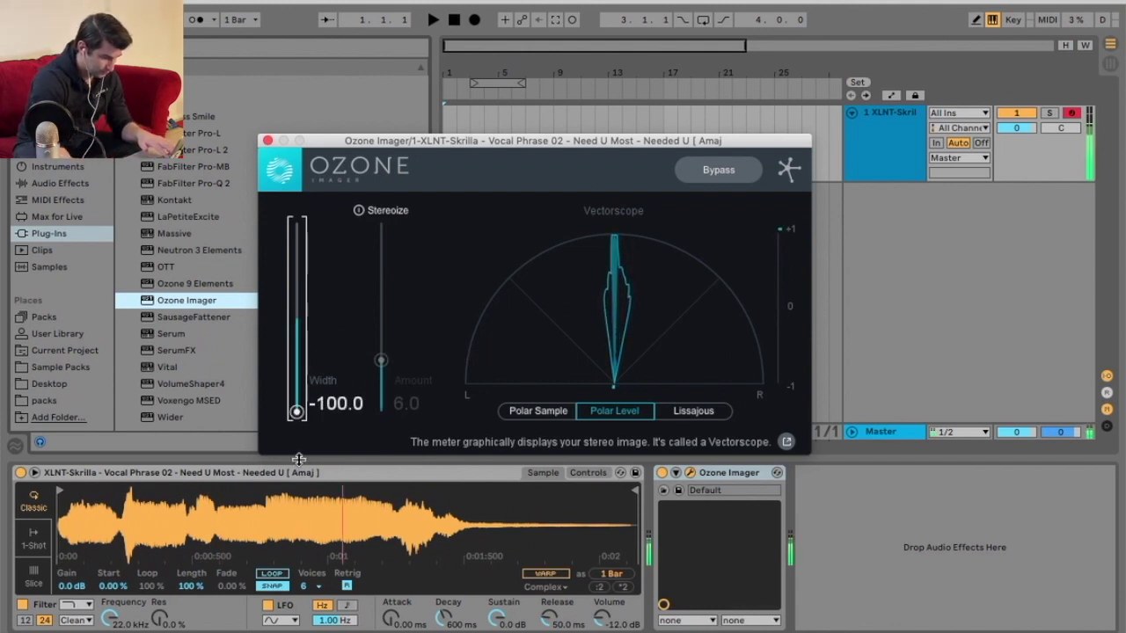
pyautogui.moveTo(296, 412); pyautogui.dragTo(301, 320)
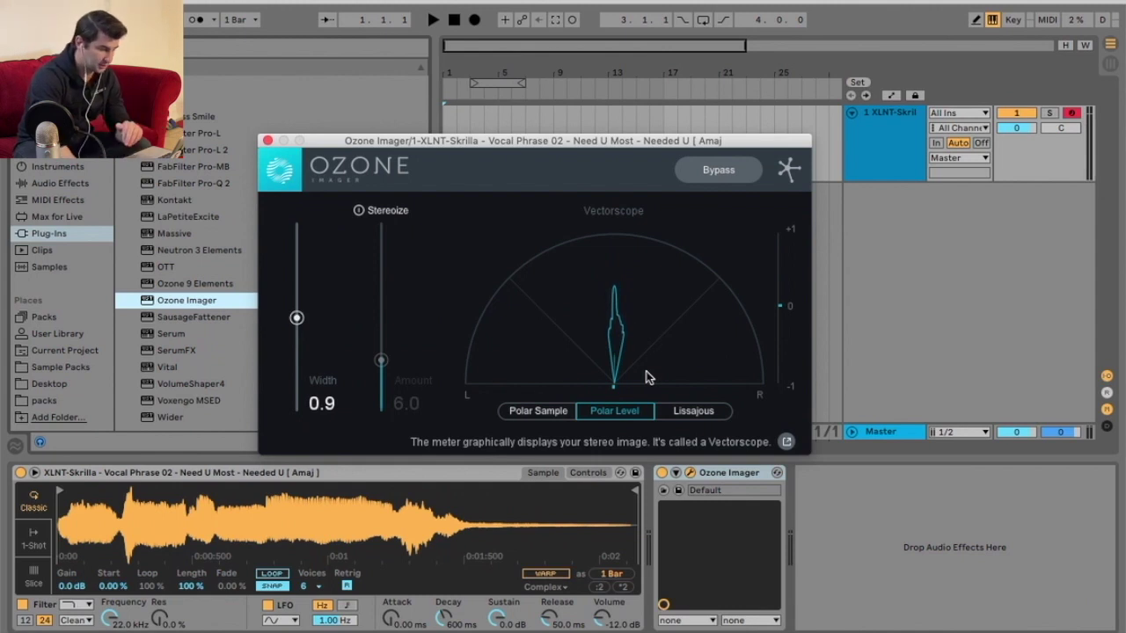
# - Enable Stereoize with an Amount of 20.0, audition Width at 100.0, and lower Width to 5.7
pyautogui.click(358, 210)
pyautogui.moveTo(381, 360); pyautogui.dragTo(381, 226)
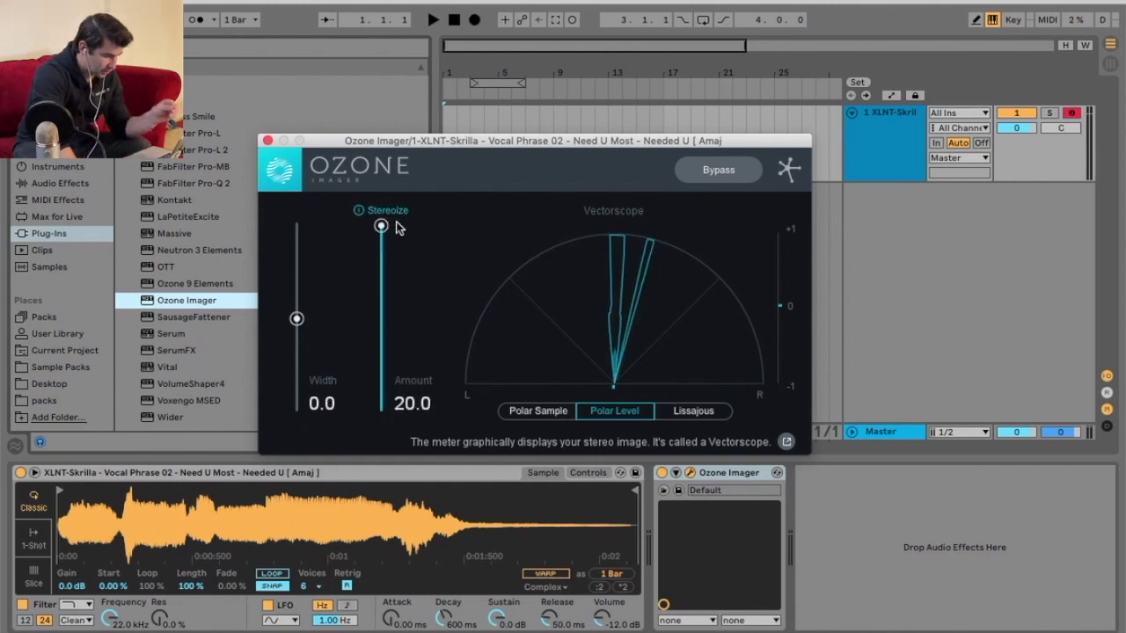
pyautogui.moveTo(296, 319); pyautogui.dragTo(304, 211)
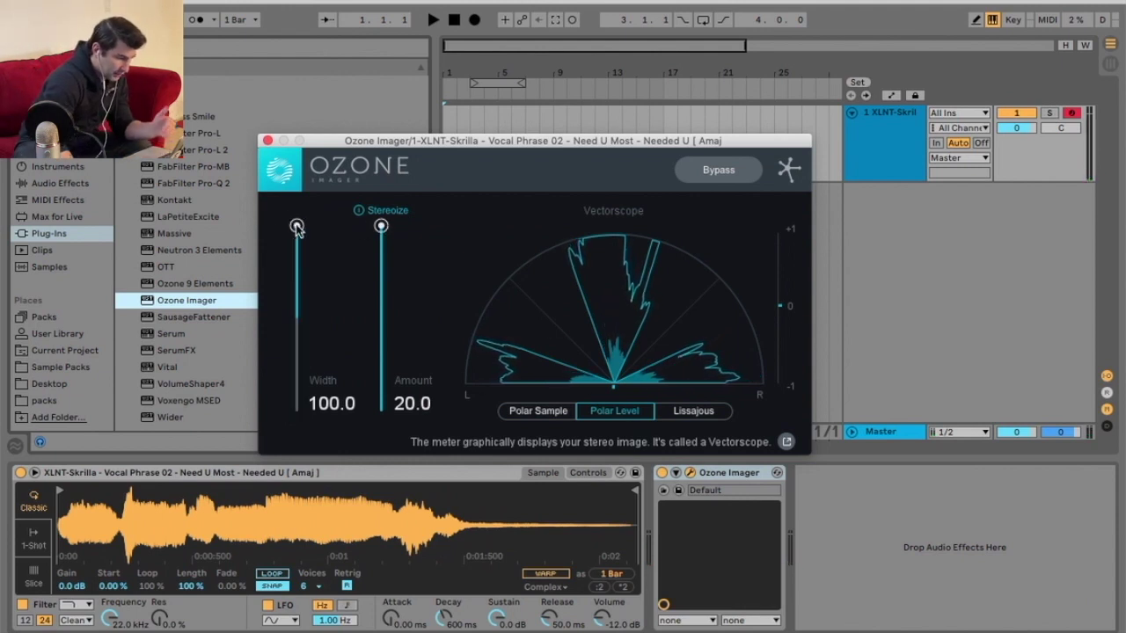
pyautogui.moveTo(296, 225); pyautogui.dragTo(296, 314)
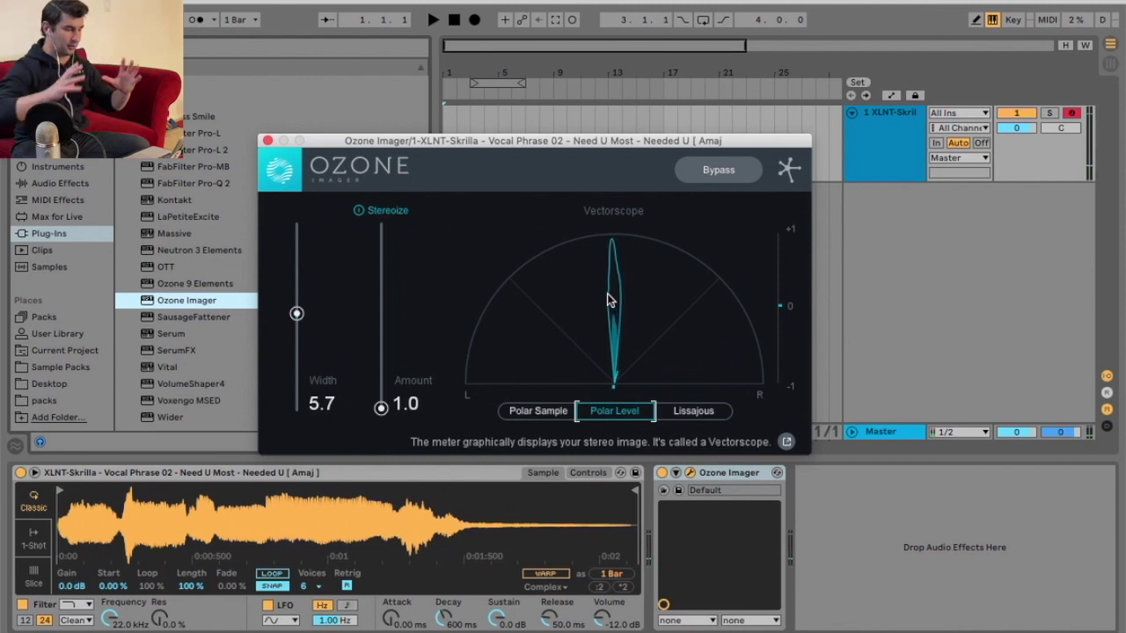
# - Set the Stereoize Amount to 20.0, audition Width at 88.7 and -100.0, and disable Stereoize
pyautogui.moveTo(381, 407); pyautogui.dragTo(390, 181)
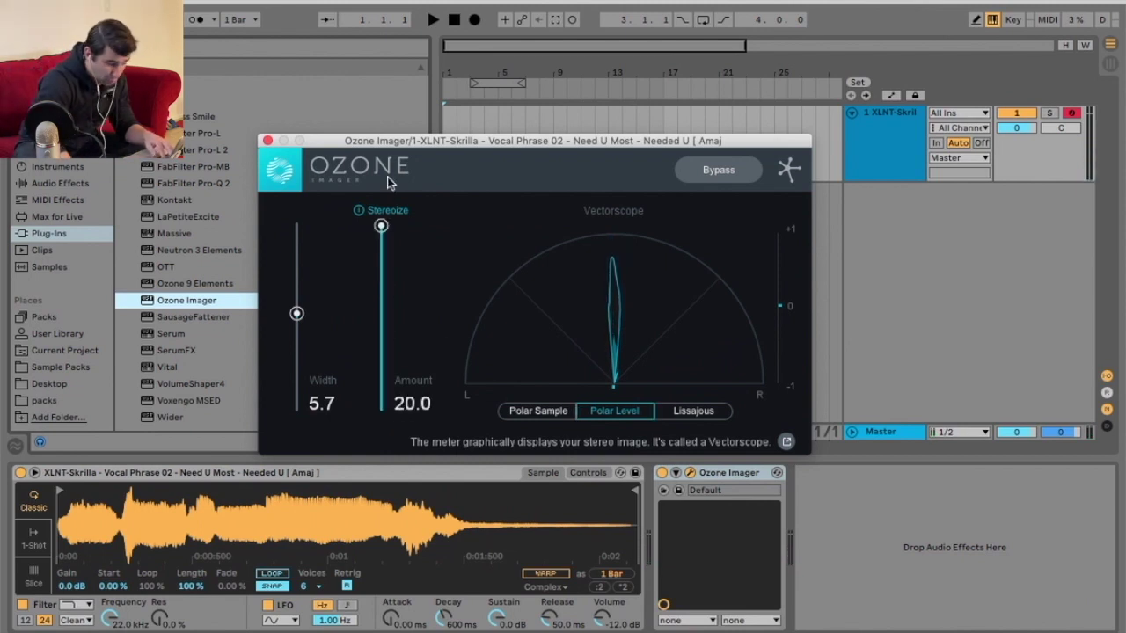
pyautogui.moveTo(299, 314); pyautogui.dragTo(299, 236)
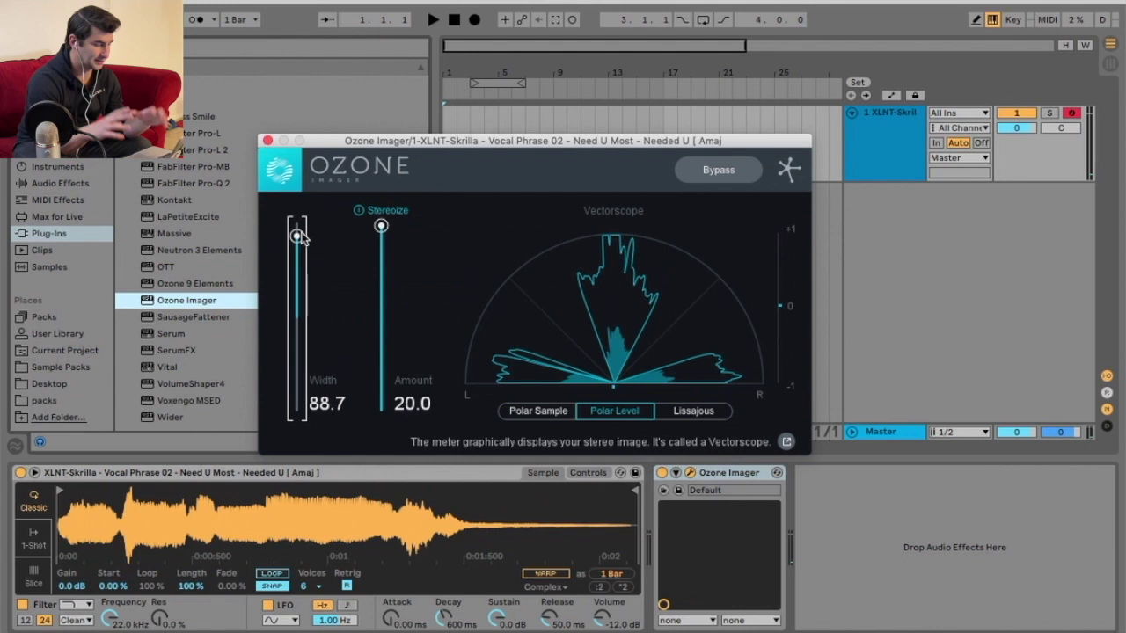
pyautogui.moveTo(298, 235); pyautogui.dragTo(297, 411)
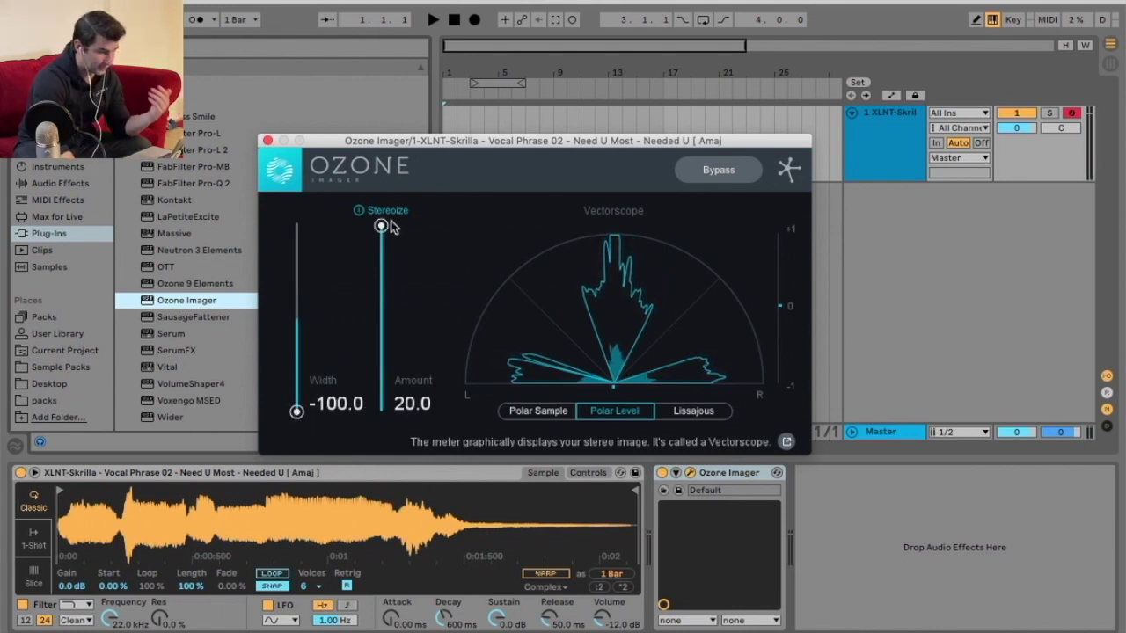
pyautogui.click(360, 211)
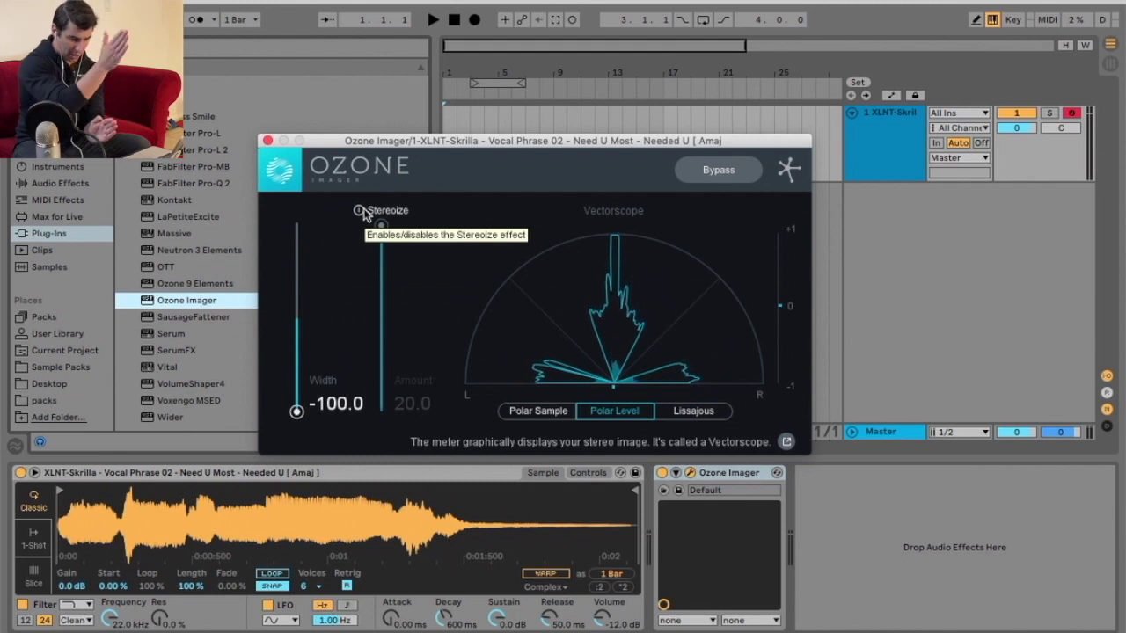
# - Compare Ozone Imager's Polar Sample, Polar Level and Lissajous vectorscope views
pyautogui.click(570, 412)
pyautogui.click(616, 411)
pyautogui.click(695, 413)
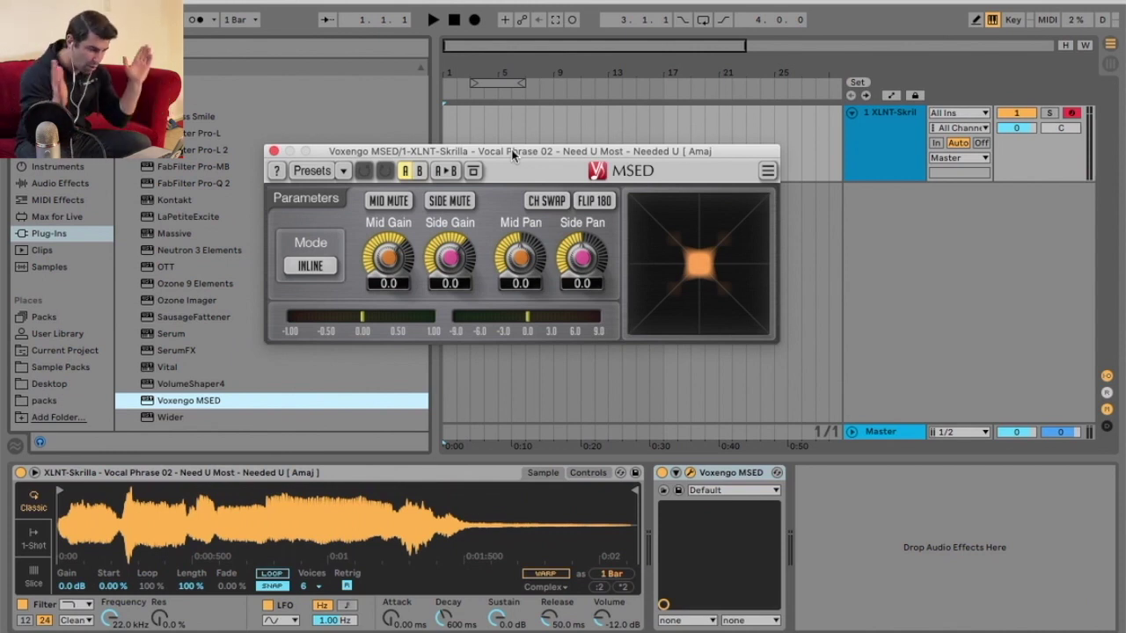
# - Audition the vocal with the Voxengo MSED device bypassed, and switch the device back on
pyautogui.click(662, 473)
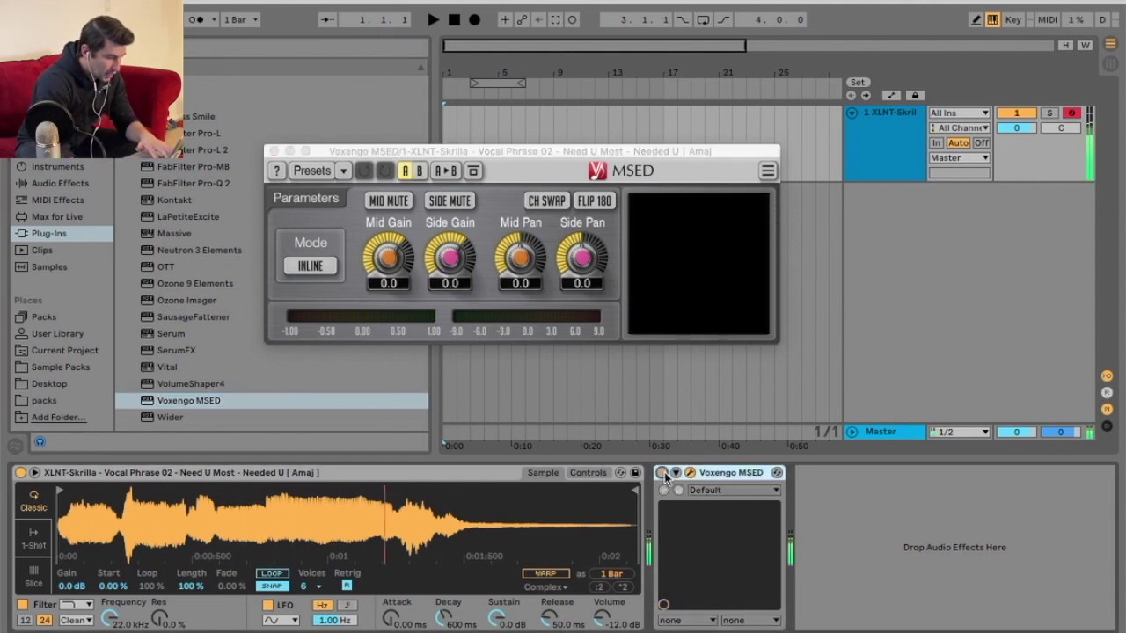
pyautogui.click(555, 155)
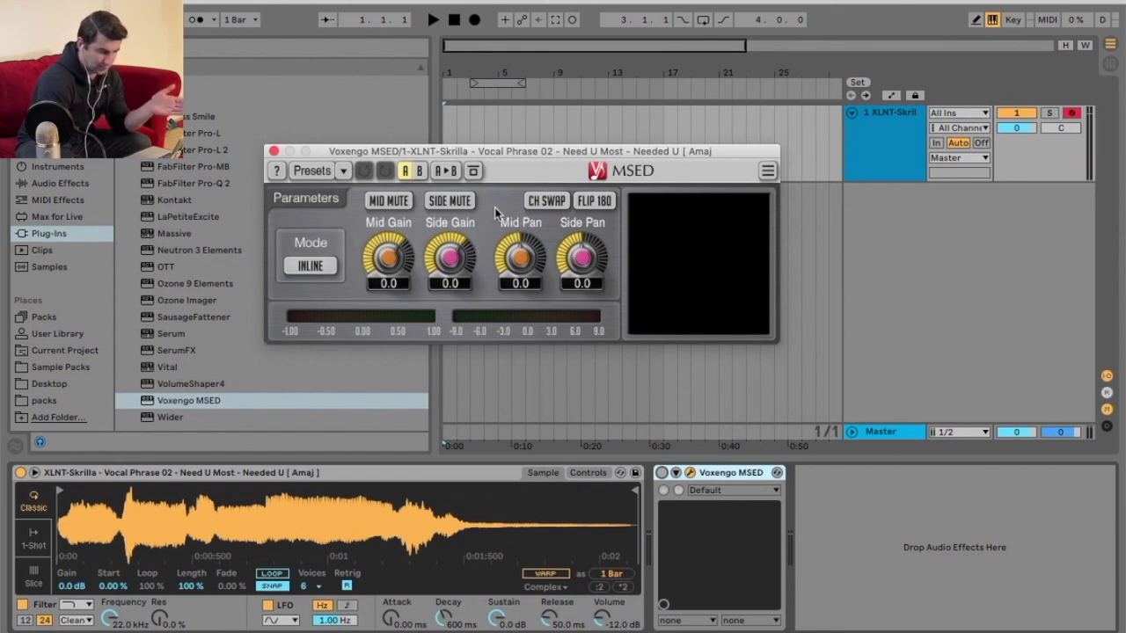
pyautogui.click(663, 473)
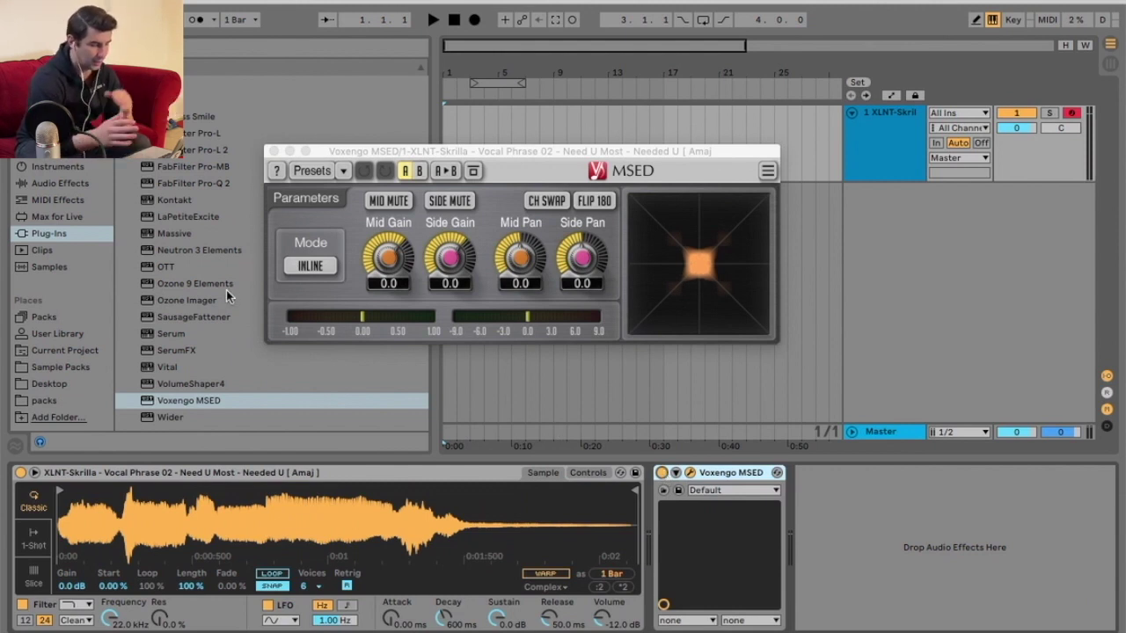
pyautogui.click(541, 155)
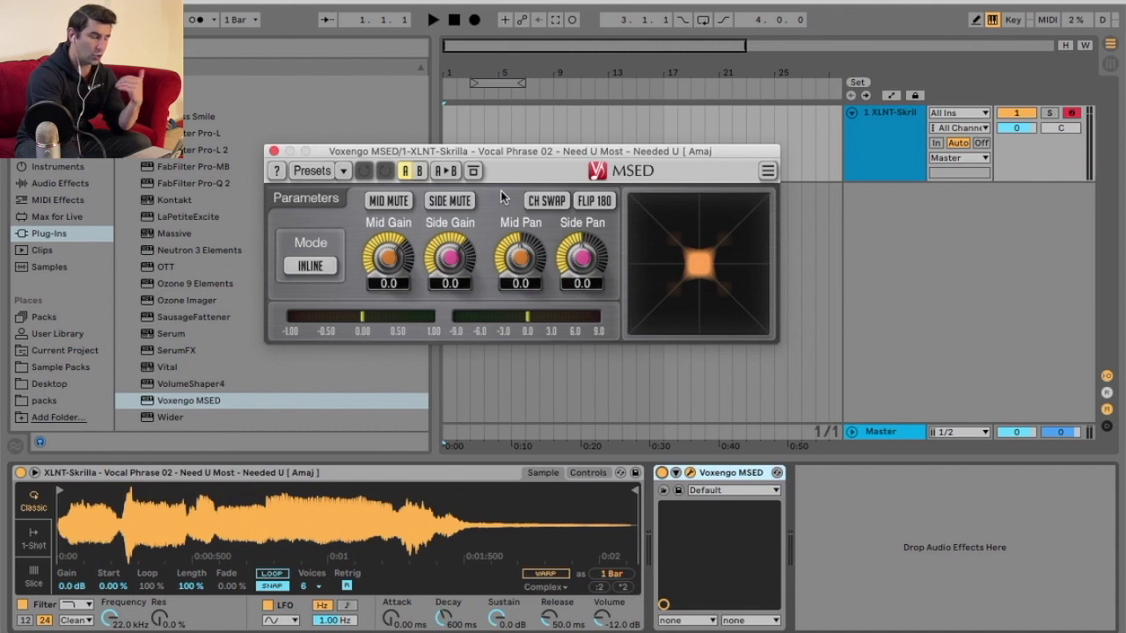
# - Audition the MSED Side Gain at 12.0 and -24.0, and reset it to 0.0
pyautogui.press('space')
pyautogui.moveTo(449, 256); pyautogui.dragTo(449, 211)
pyautogui.press('a')
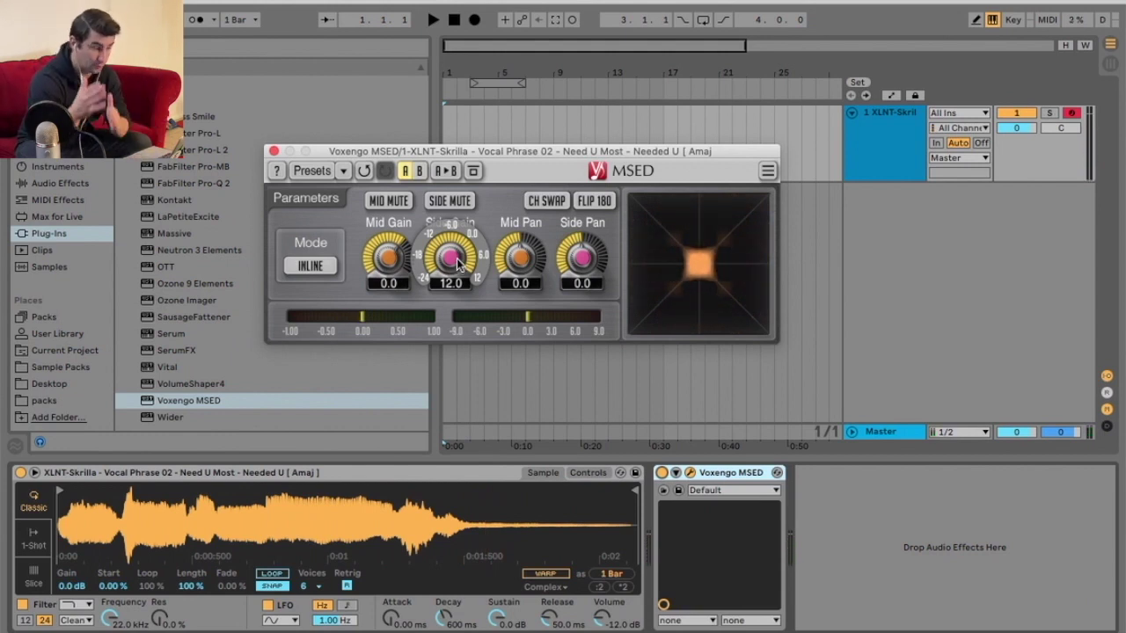
pyautogui.press('a')
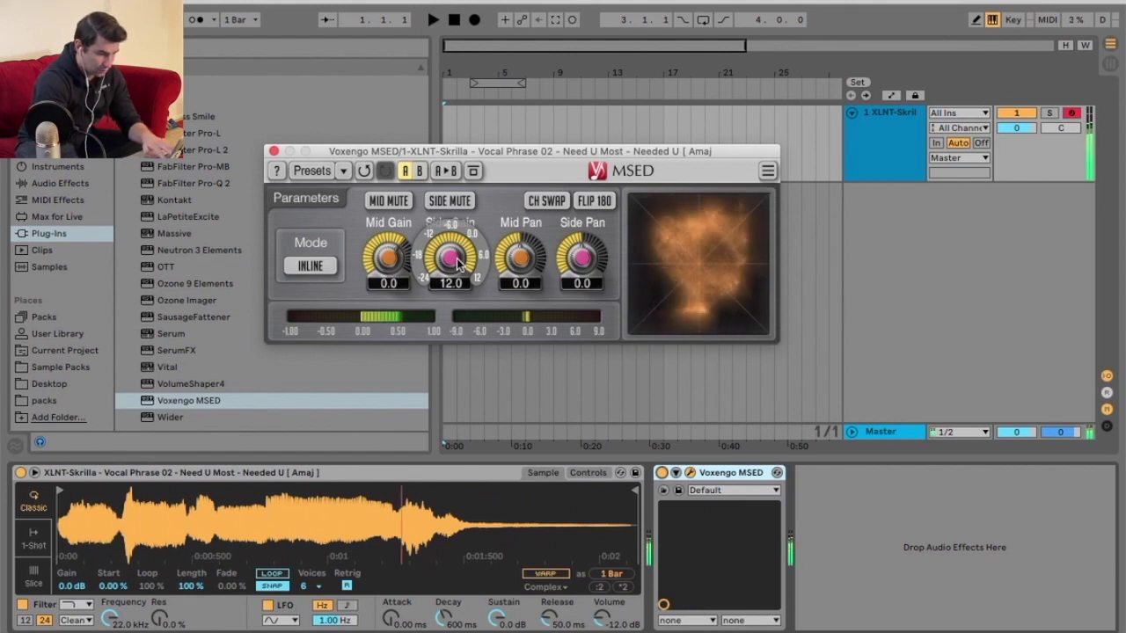
pyautogui.moveTo(457, 258)
pyautogui.mouseDown()
pyautogui.moveTo(456, 269)
pyautogui.moveTo(453, 255)
pyautogui.mouseUp()
pyautogui.press('a')
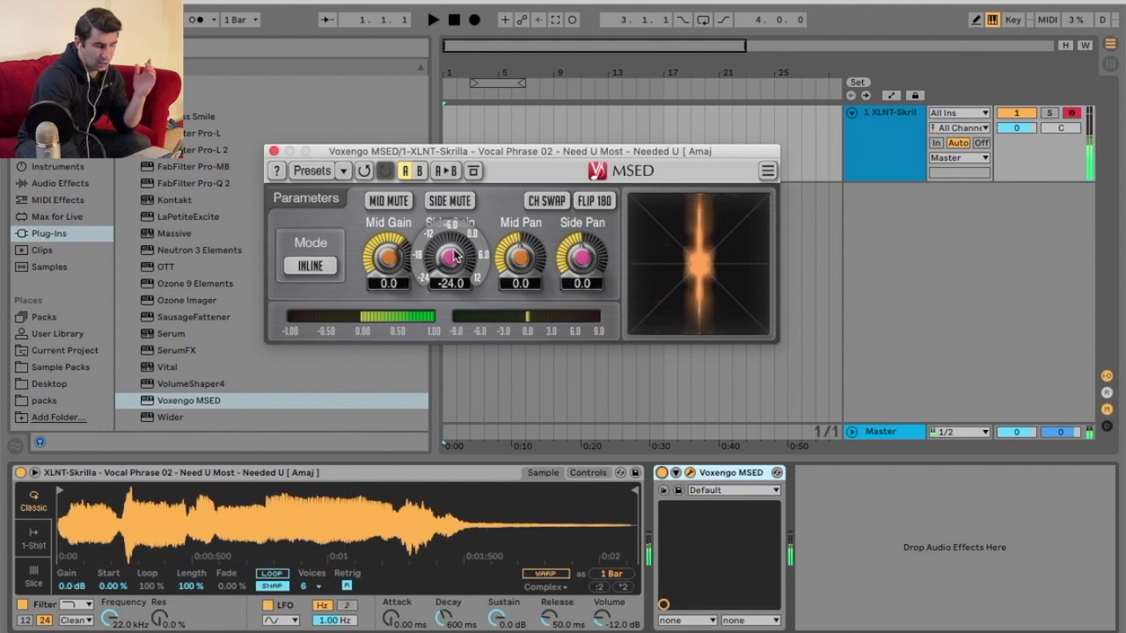
pyautogui.doubleClick(453, 249)
# - Audition the MSED Mid Gain at 12.0 and -24.0, and reset it to 0.0
pyautogui.moveTo(387, 257); pyautogui.dragTo(388, 256)
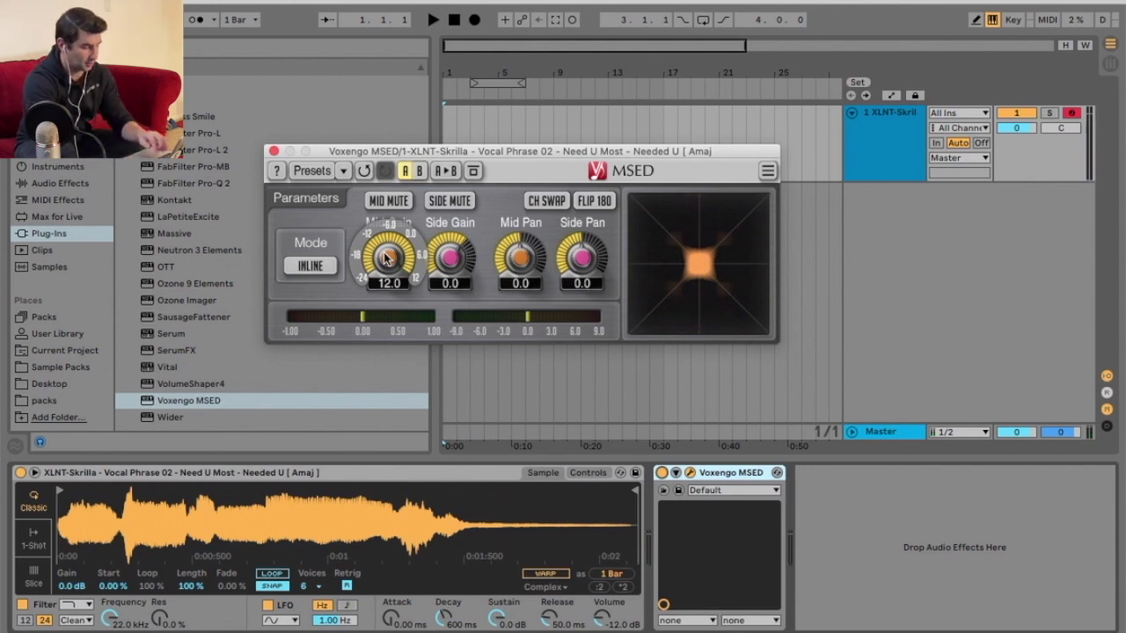
pyautogui.moveTo(387, 257); pyautogui.dragTo(387, 257)
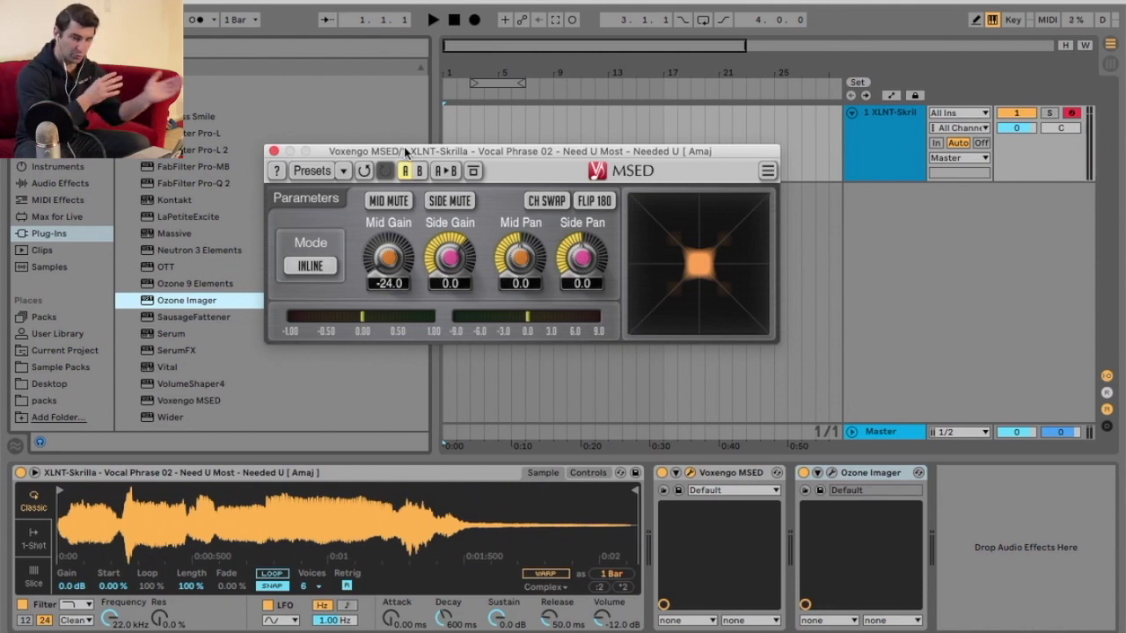
pyautogui.doubleClick(396, 257)
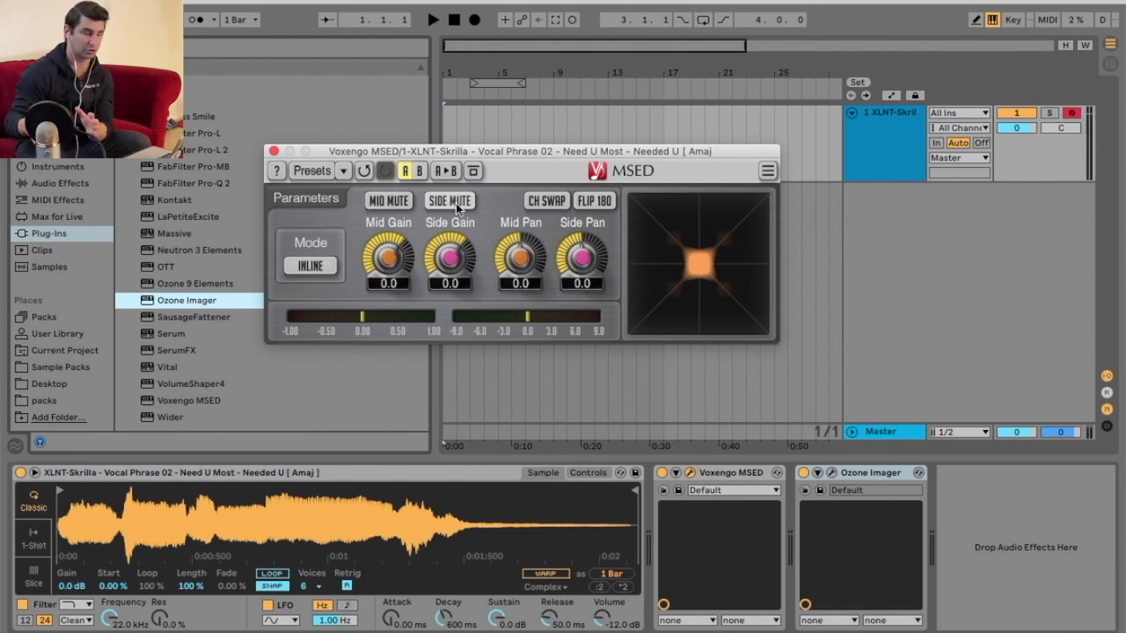
# - Group Voxengo MSED into an Audio Effect Rack, show its chain list and create a second chain
pyautogui.rightClick(726, 474)
pyautogui.click(751, 522)
pyautogui.click(664, 503)
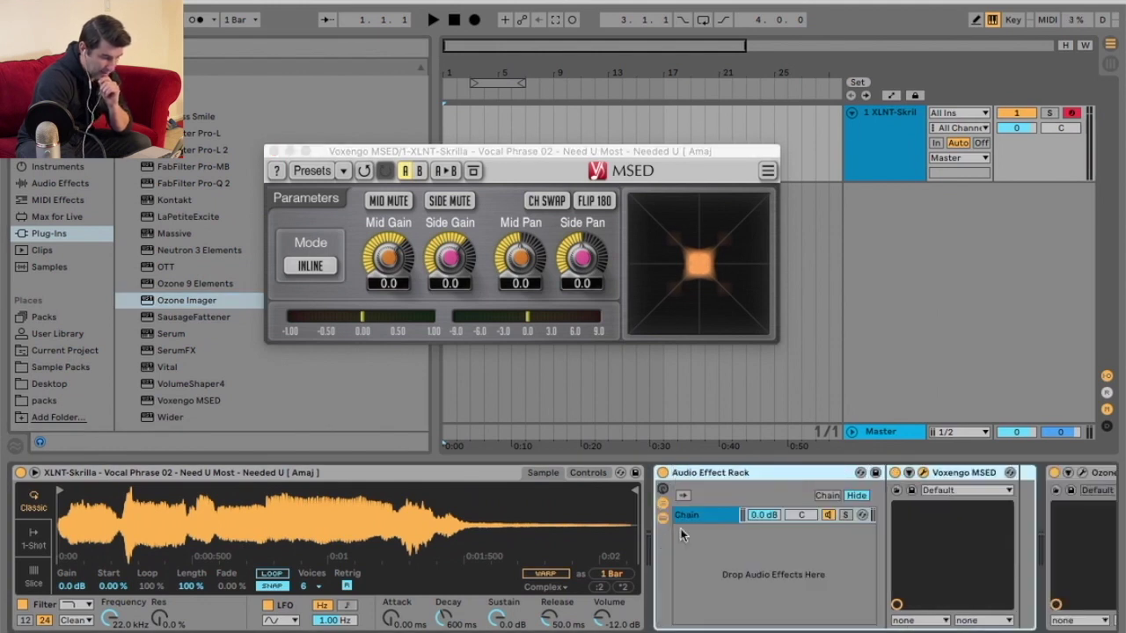
pyautogui.rightClick(682, 531)
pyautogui.click(693, 538)
# - Rename the rack's first chain Mid and its second chain Side
pyautogui.rightClick(690, 515)
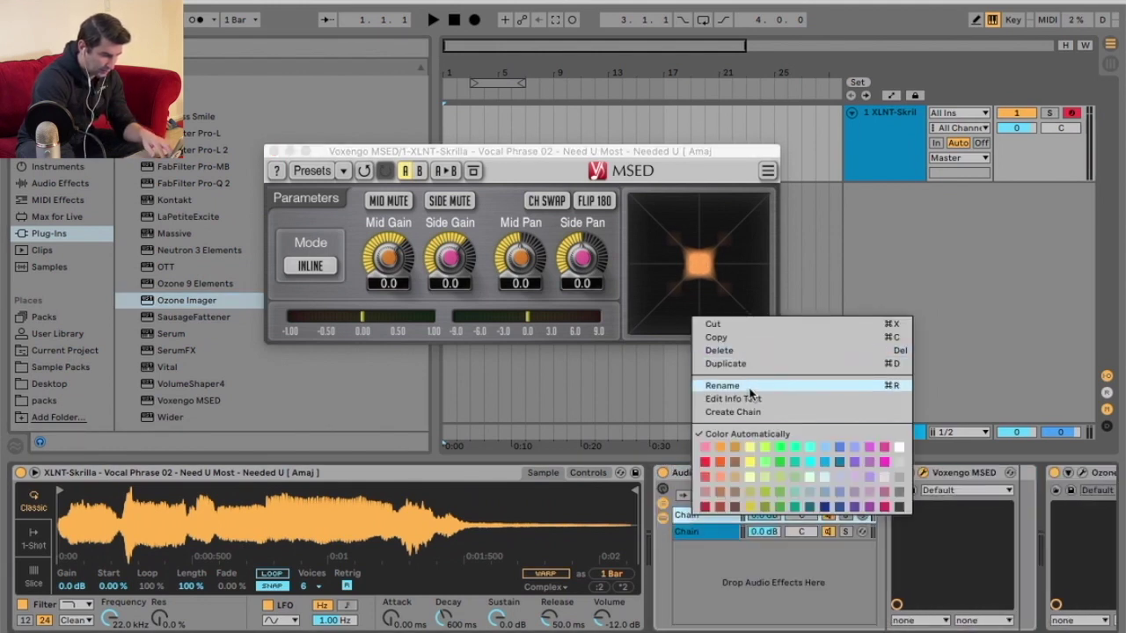
pyautogui.click(747, 387)
pyautogui.write('Mid')
pyautogui.rightClick(700, 531)
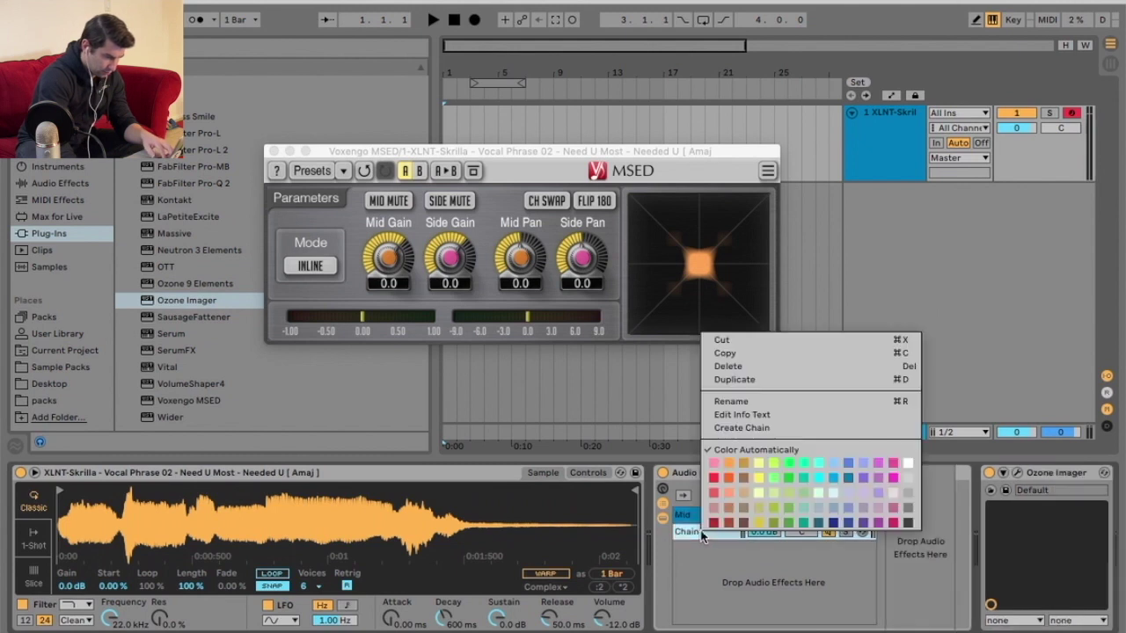
pyautogui.click(747, 396)
pyautogui.write('Side')
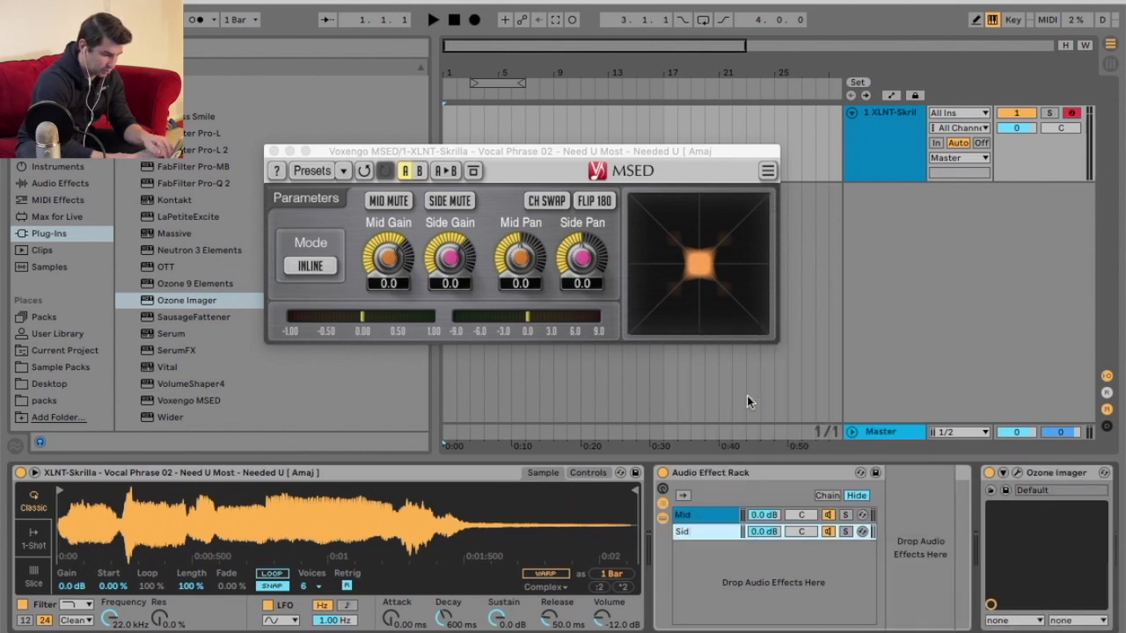
pyautogui.press('Return')
# - Mute the side signal in the Mid chain's MSED, and mute only the mid signal in the Side chain's MSED
pyautogui.click(745, 517)
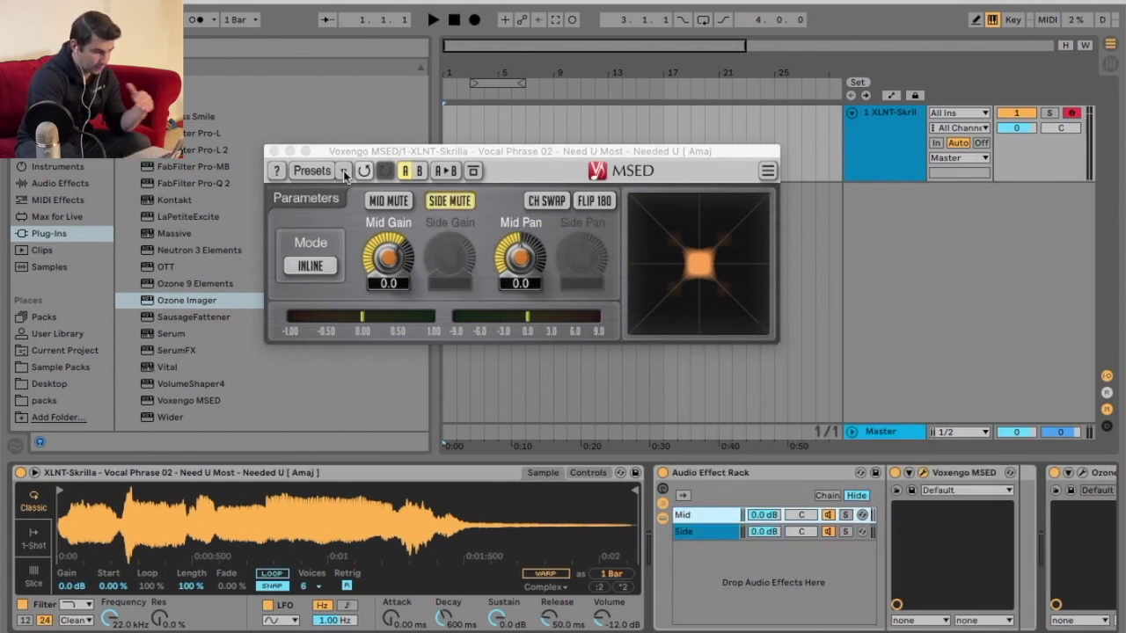
pyautogui.click(275, 151)
pyautogui.click(714, 516)
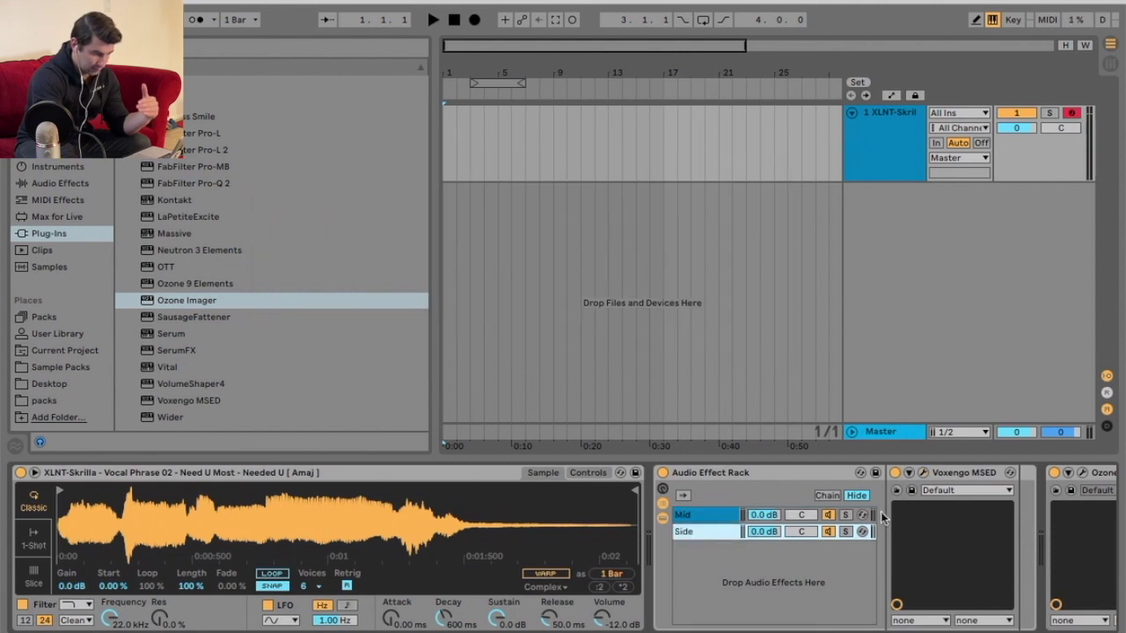
pyautogui.click(922, 472)
pyautogui.click(387, 200)
pyautogui.click(450, 200)
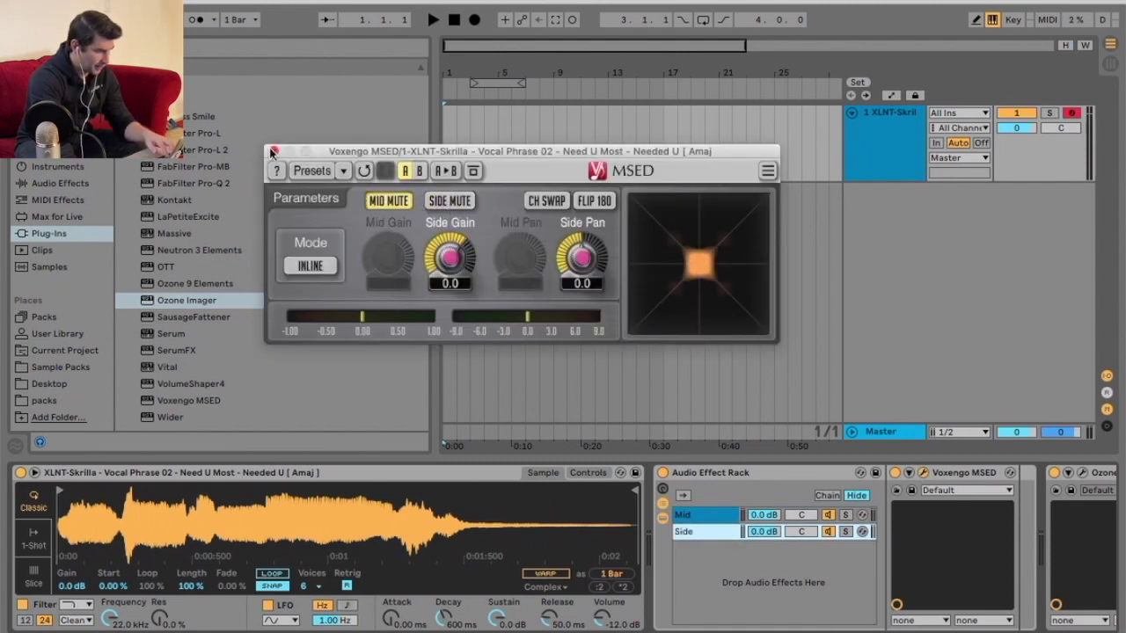
pyautogui.click(273, 152)
# - Audition the rack's Mid chain soloed on the vocal, unsolo it, and audition the Side chain soloed
pyautogui.click(716, 515)
pyautogui.click(846, 516)
pyautogui.press('space')
pyautogui.press('space')
pyautogui.click(846, 516)
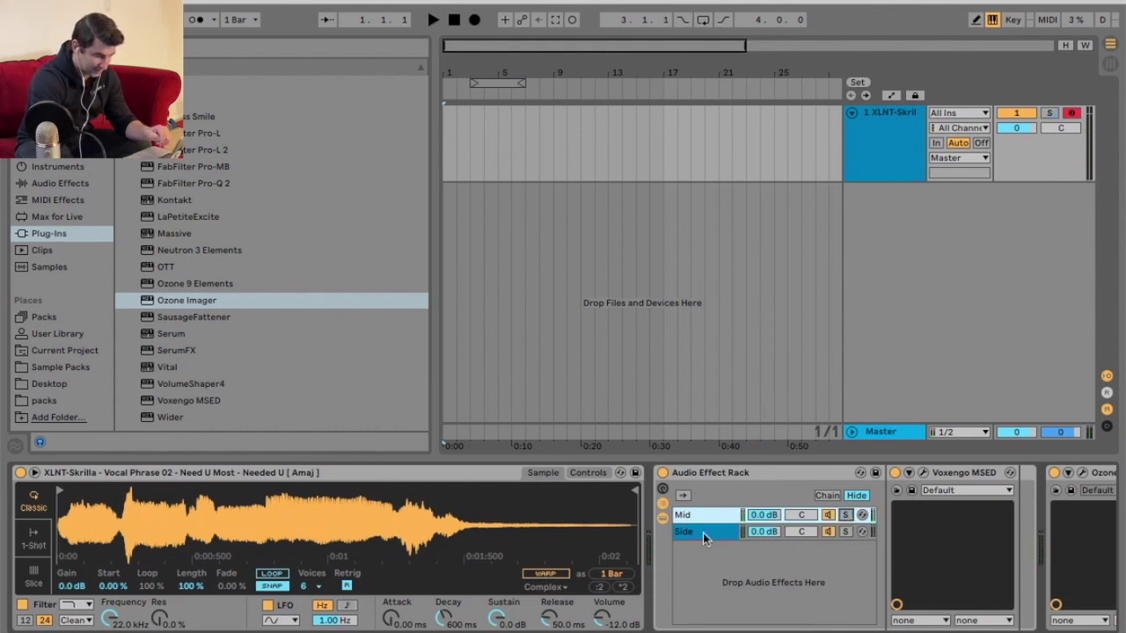
pyautogui.click(845, 531)
pyautogui.press('space')
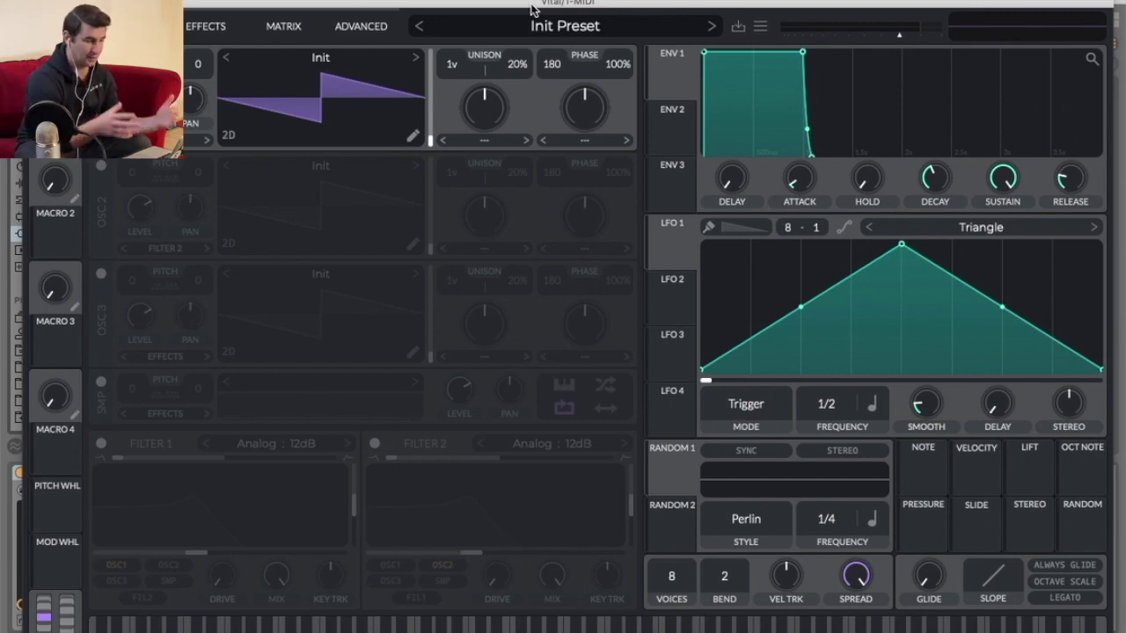
# - Browse Vital's presets and audition Ah Eh Ee Oh, Banana Wob, Cursed Steps and Dispersed Grit
pyautogui.click(549, 23)
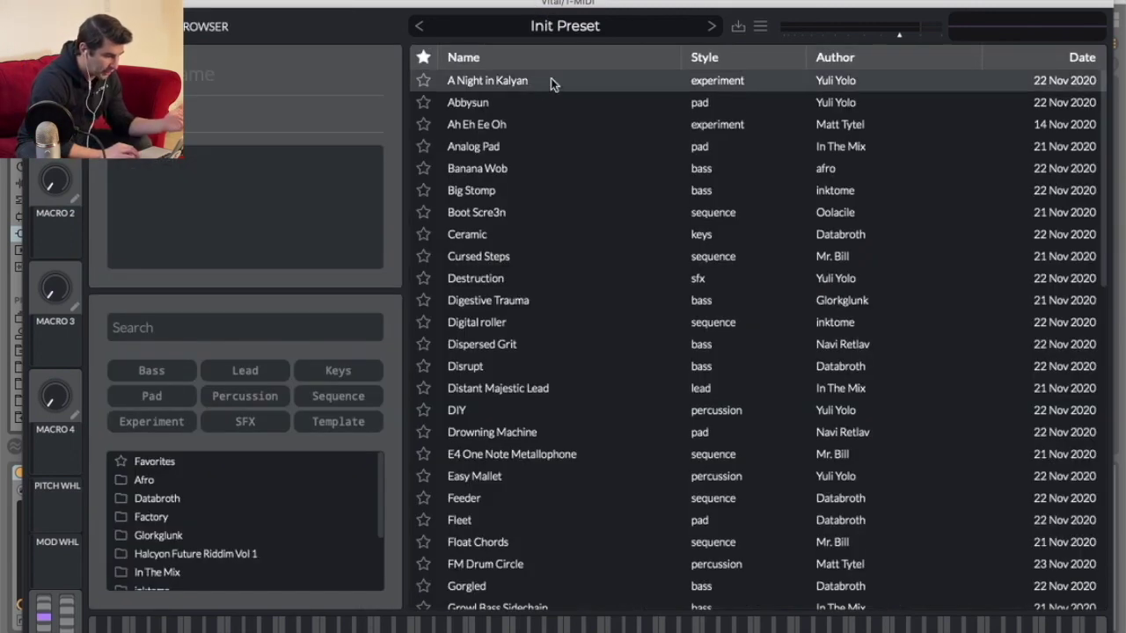
pyautogui.click(491, 124)
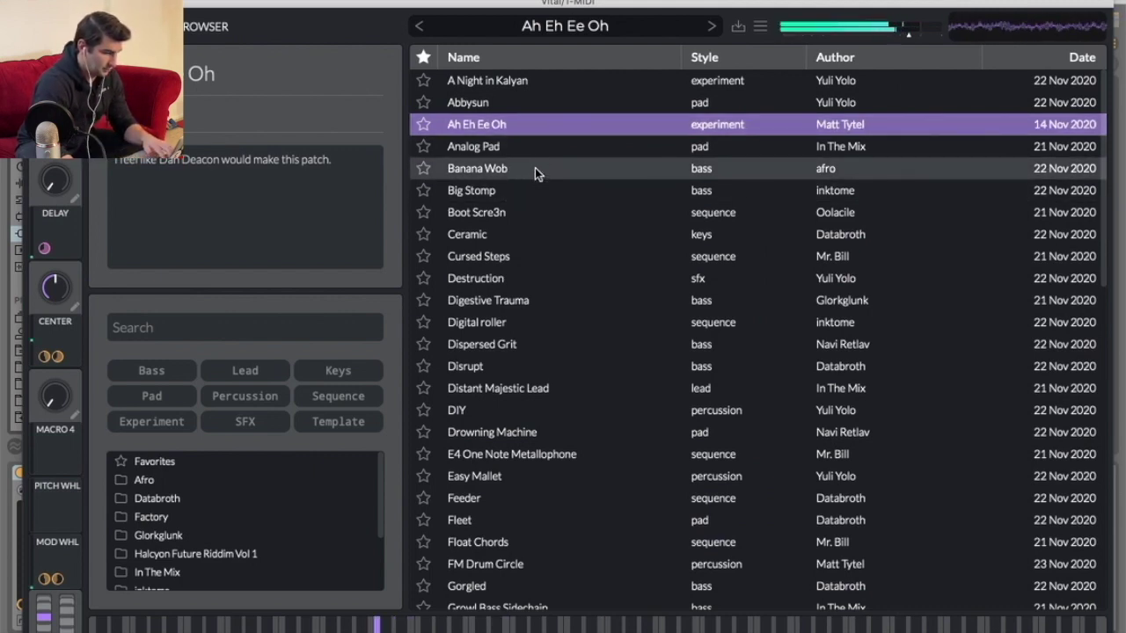
pyautogui.click(535, 173)
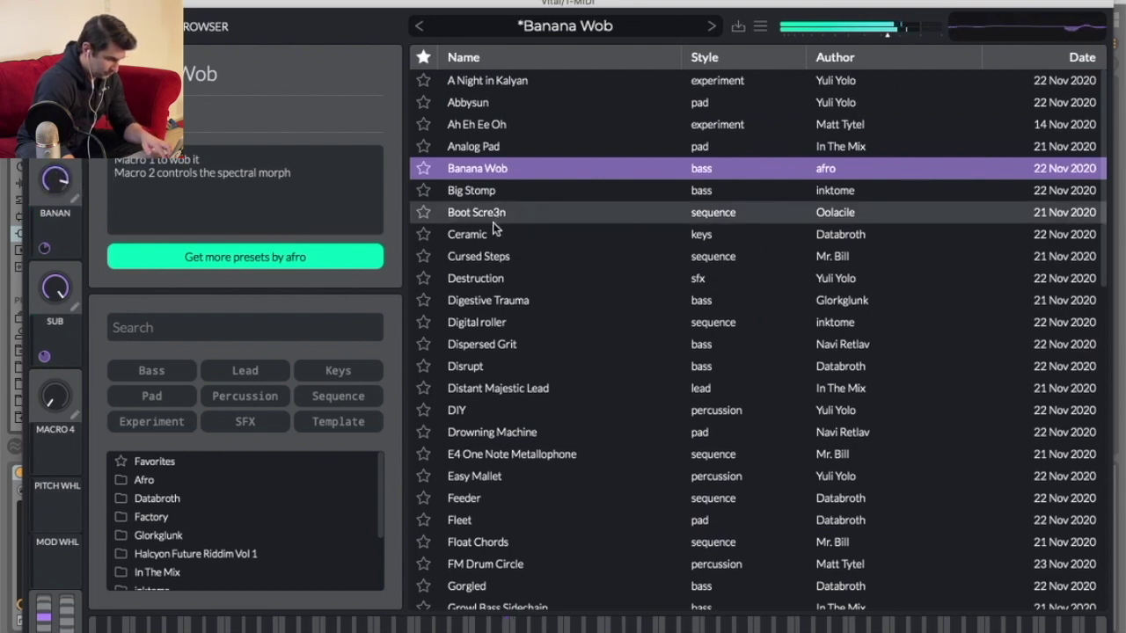
pyautogui.click(497, 254)
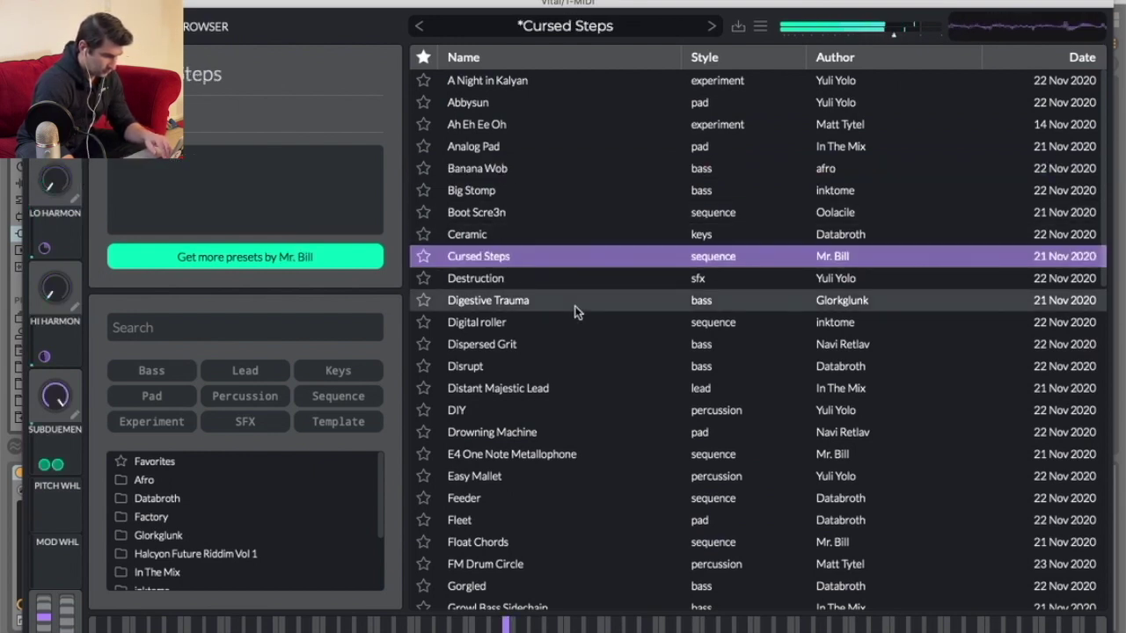
pyautogui.click(569, 346)
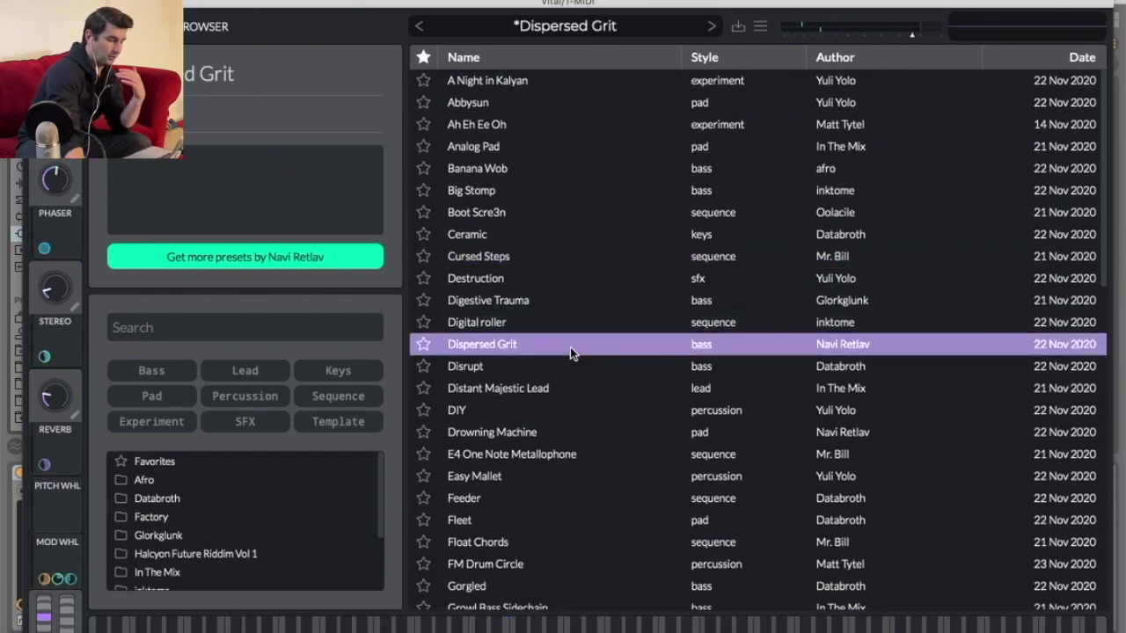
# - Audition the Disrupt, Distant Majestic Lead and FM Drum Circle presets
pyautogui.click(549, 367)
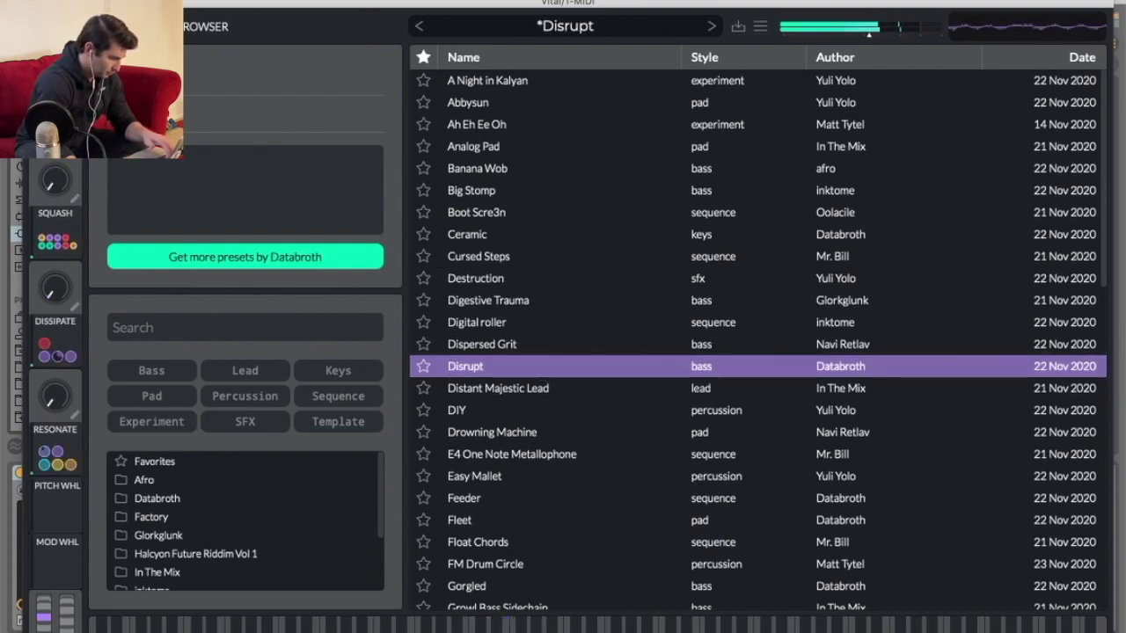
pyautogui.click(546, 396)
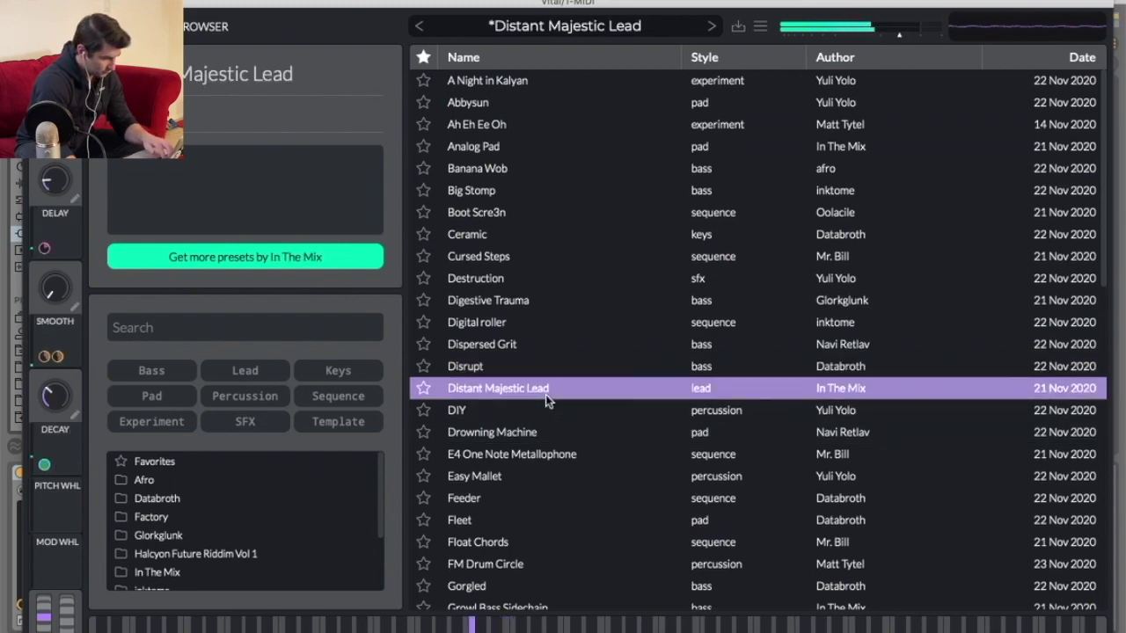
pyautogui.scroll(-3, 548, 395)
pyautogui.click(537, 416)
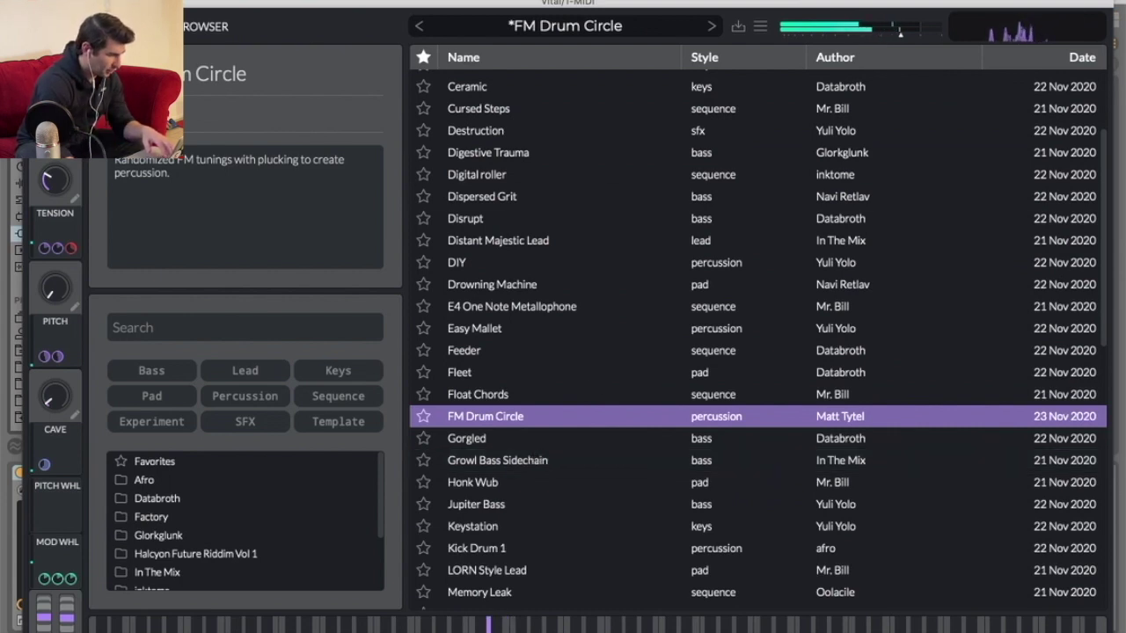
# - Examine the voice and effects settings of the FM Drum Circle preset
pyautogui.click(107, 26)
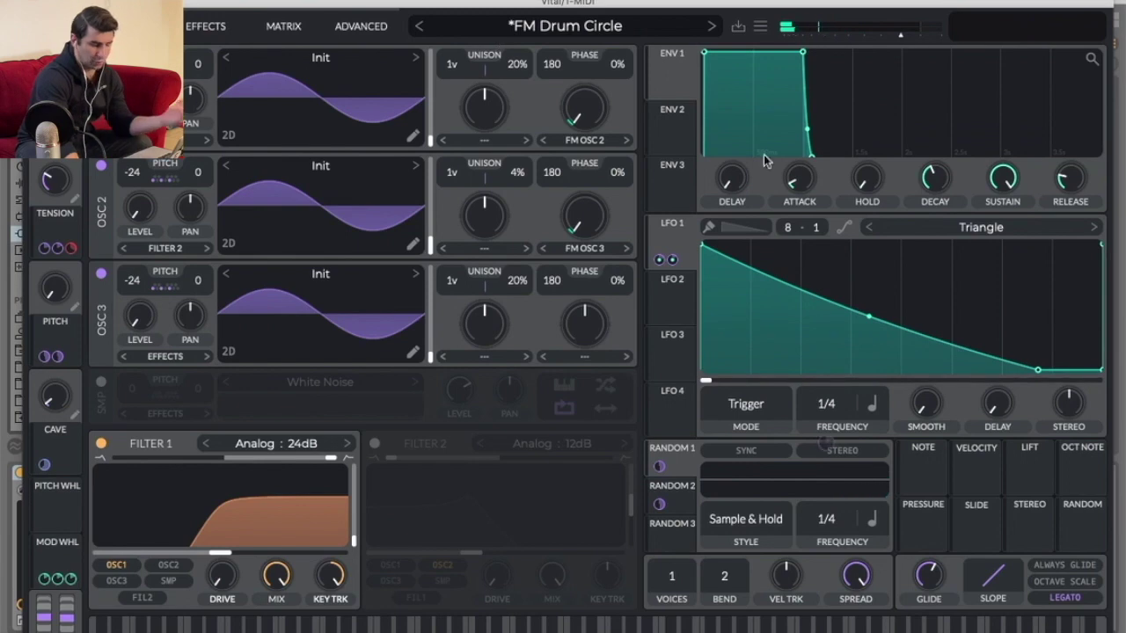
pyautogui.click(213, 25)
pyautogui.click(107, 27)
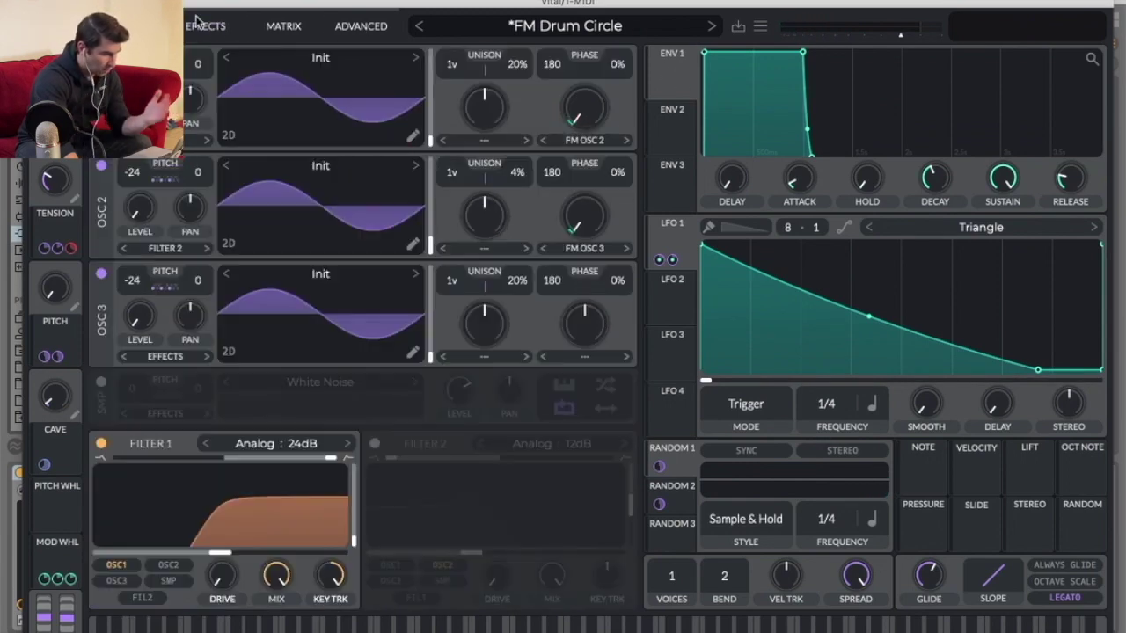
# - Load the LORN Style Lead preset and audition it
pyautogui.click(616, 27)
pyautogui.scroll(-4, 739, 478)
pyautogui.click(658, 463)
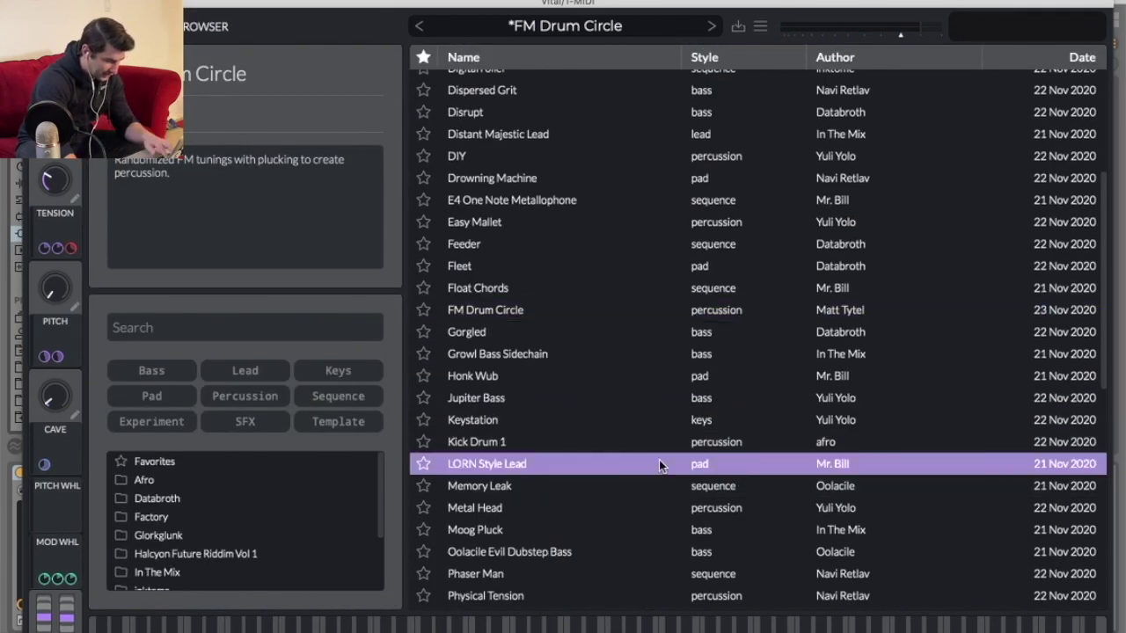
pyautogui.press('a')
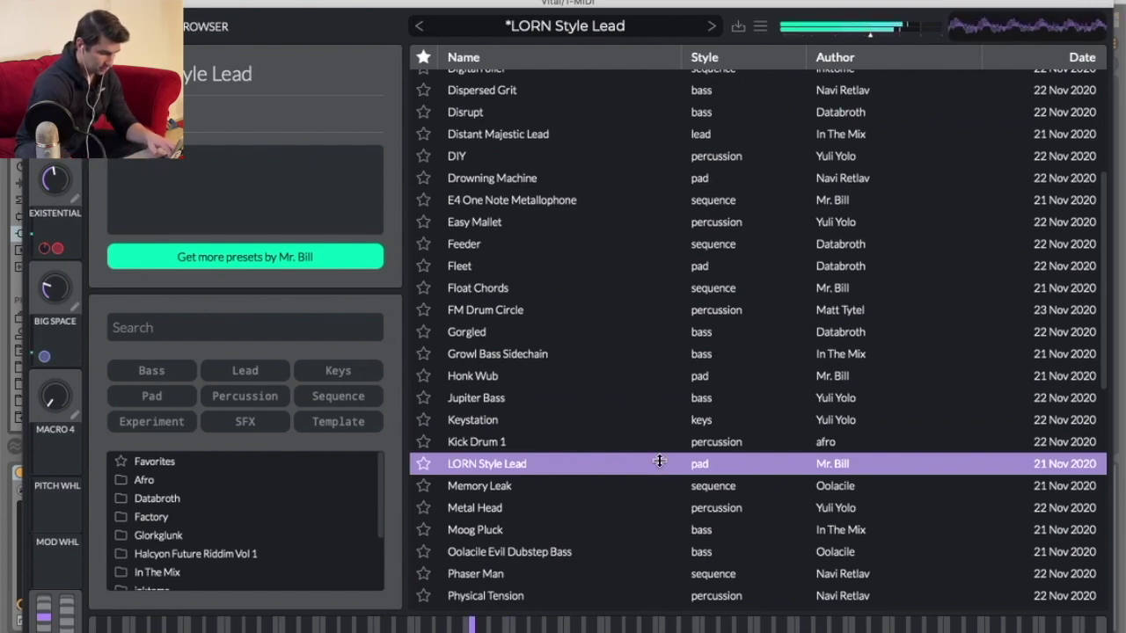
# - Load the Text to Wave Table template preset
pyautogui.scroll(-5, 659, 461)
pyautogui.scroll(-1, 659, 460)
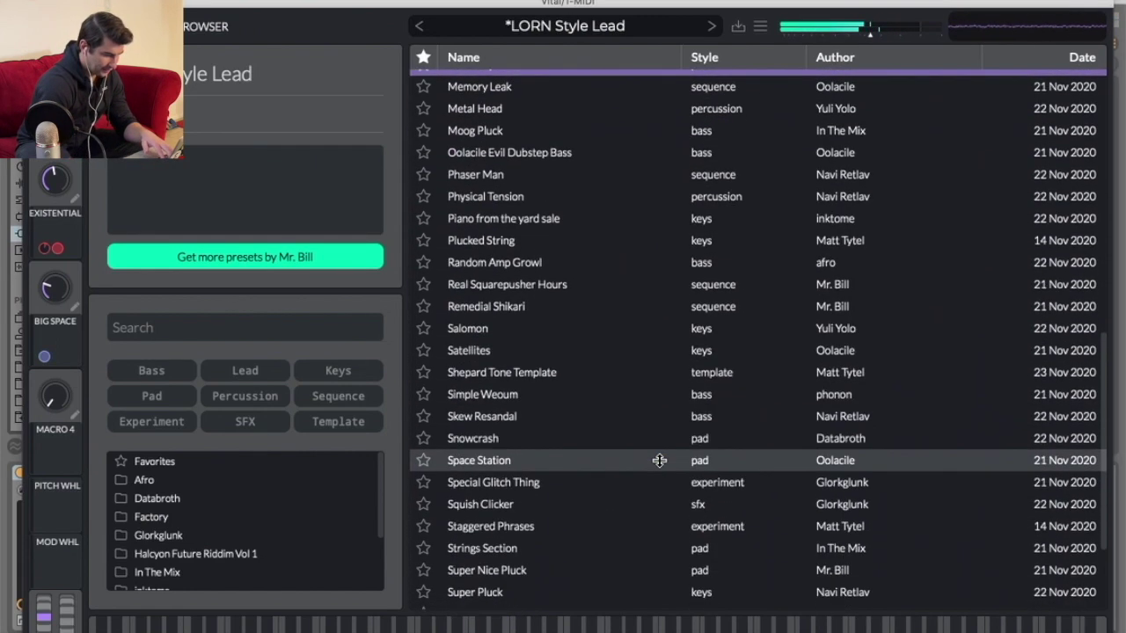
pyautogui.scroll(-3, 659, 460)
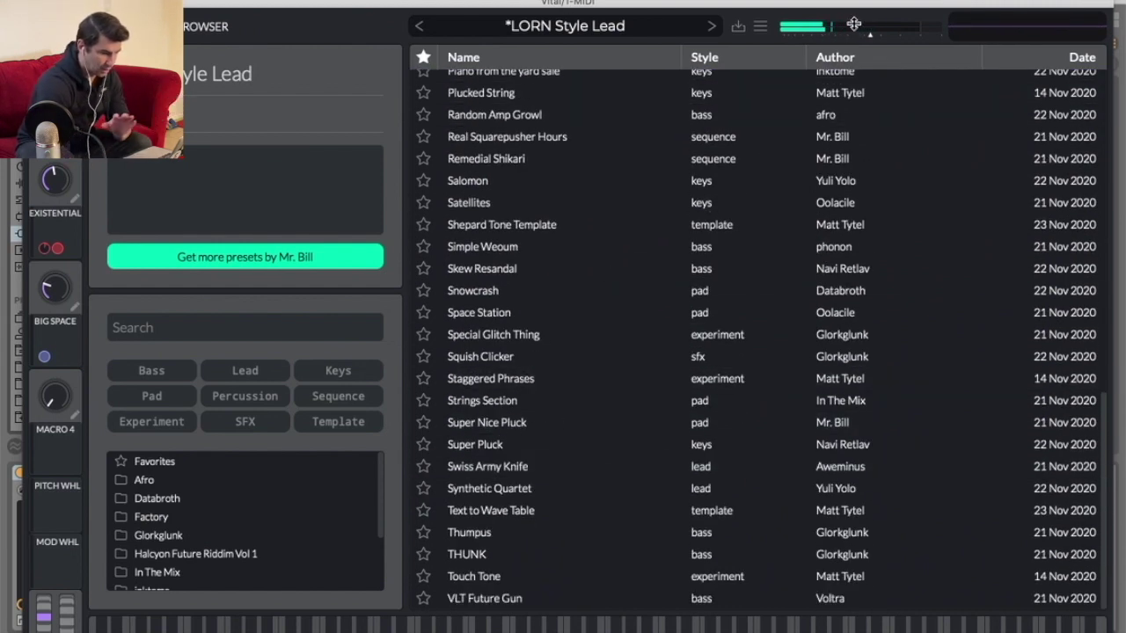
pyautogui.click(537, 512)
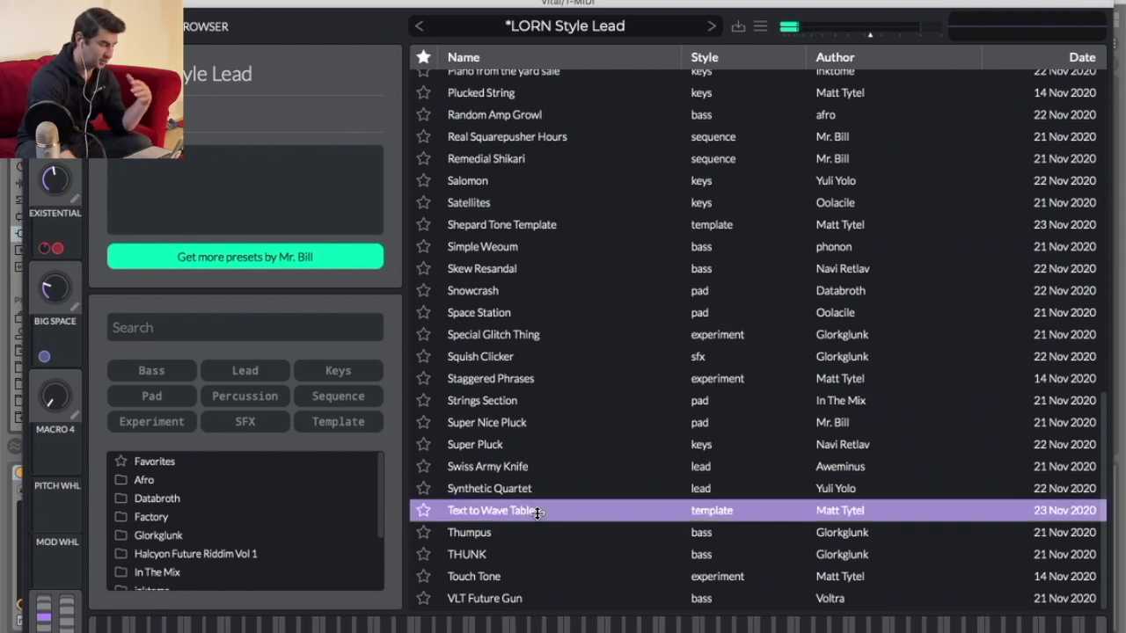
# - Generate the first oscillator's wavetable from the text "Vine" with the en-US voice
pyautogui.click(107, 26)
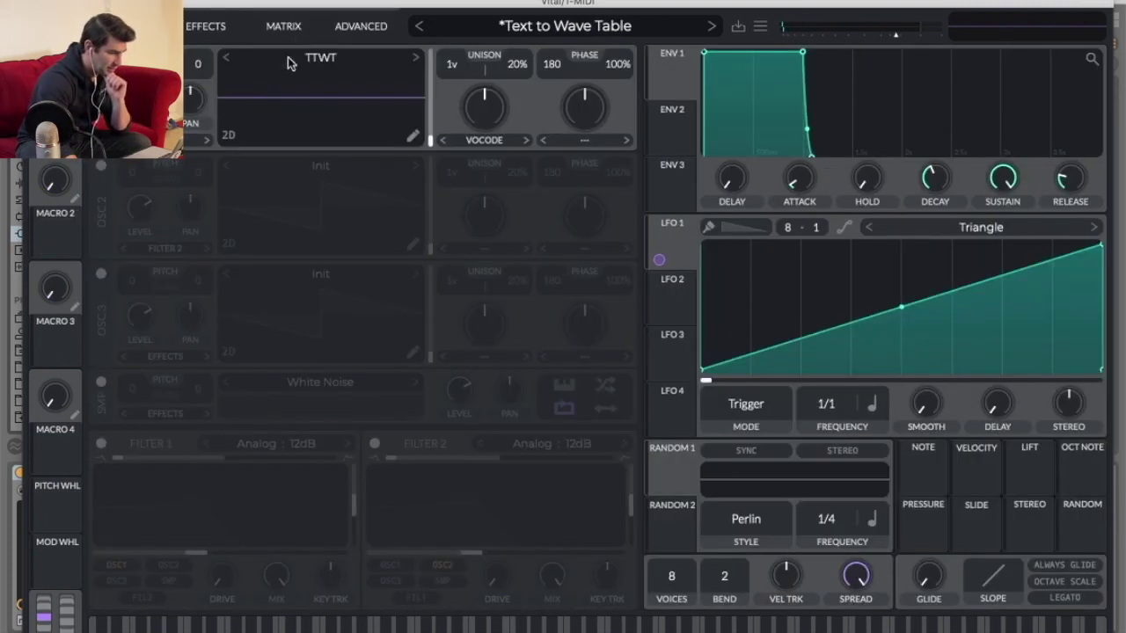
pyautogui.rightClick(311, 91)
pyautogui.click(368, 174)
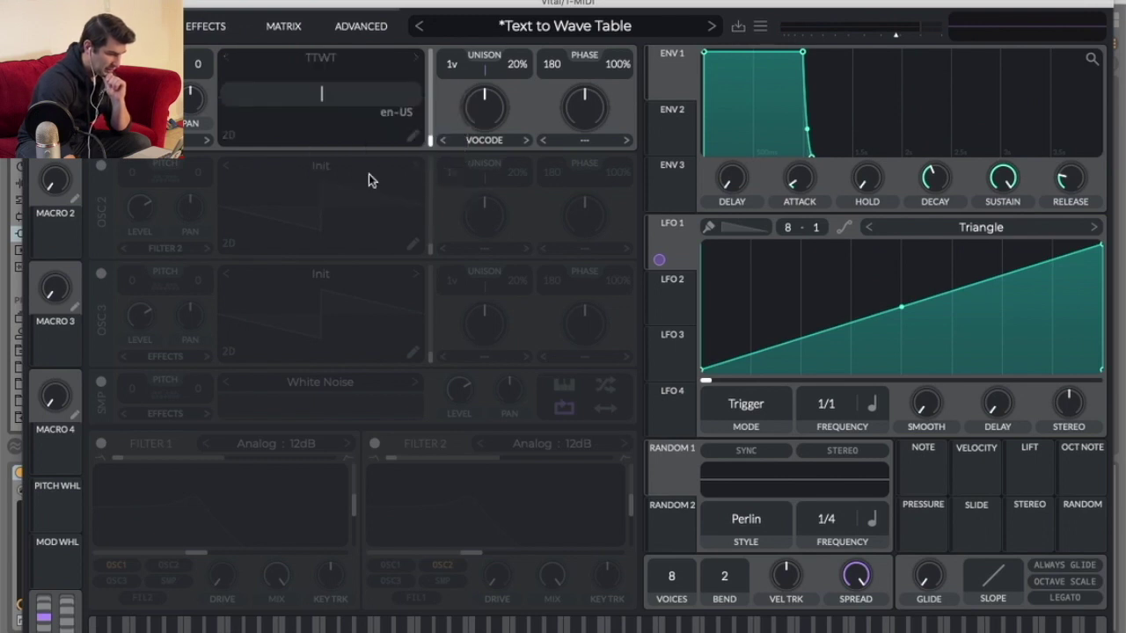
pyautogui.write('Vine')
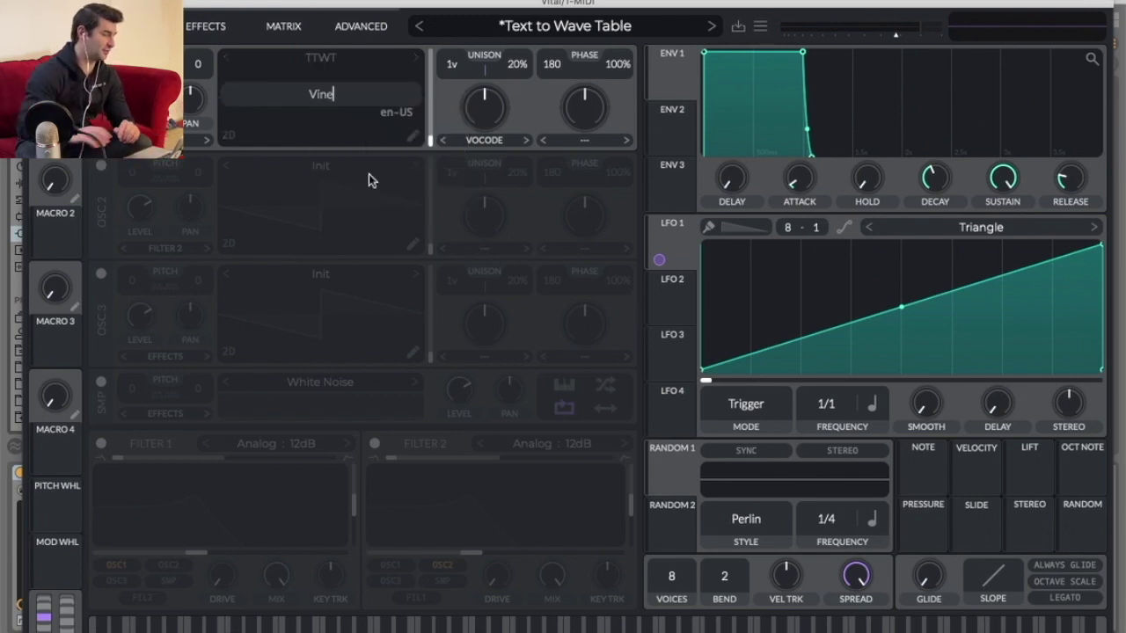
pyautogui.press('Return')
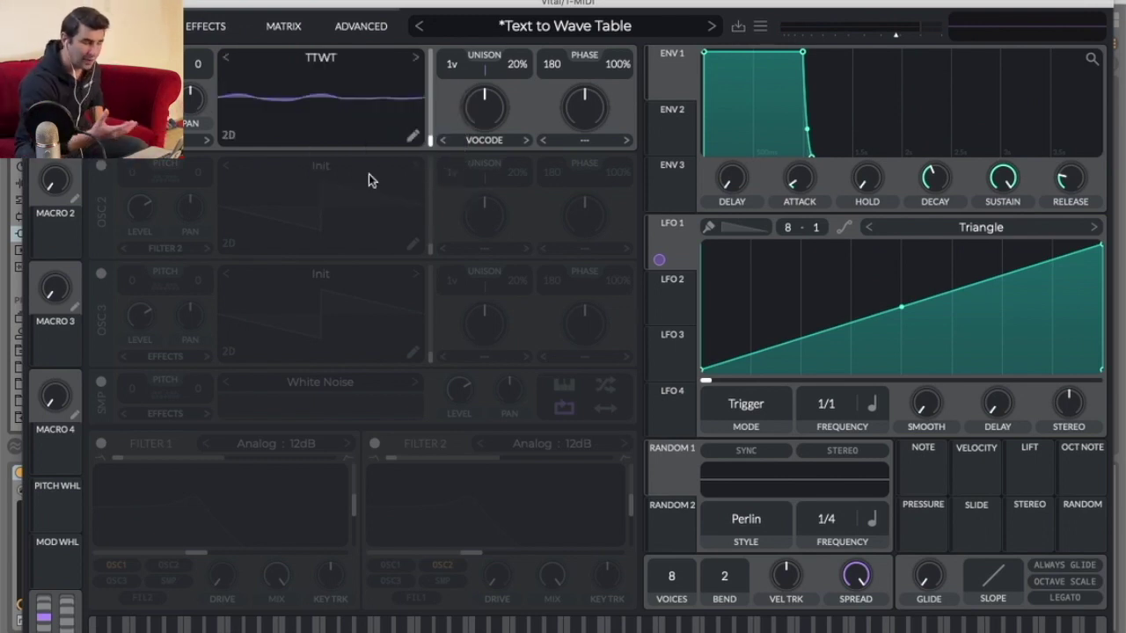